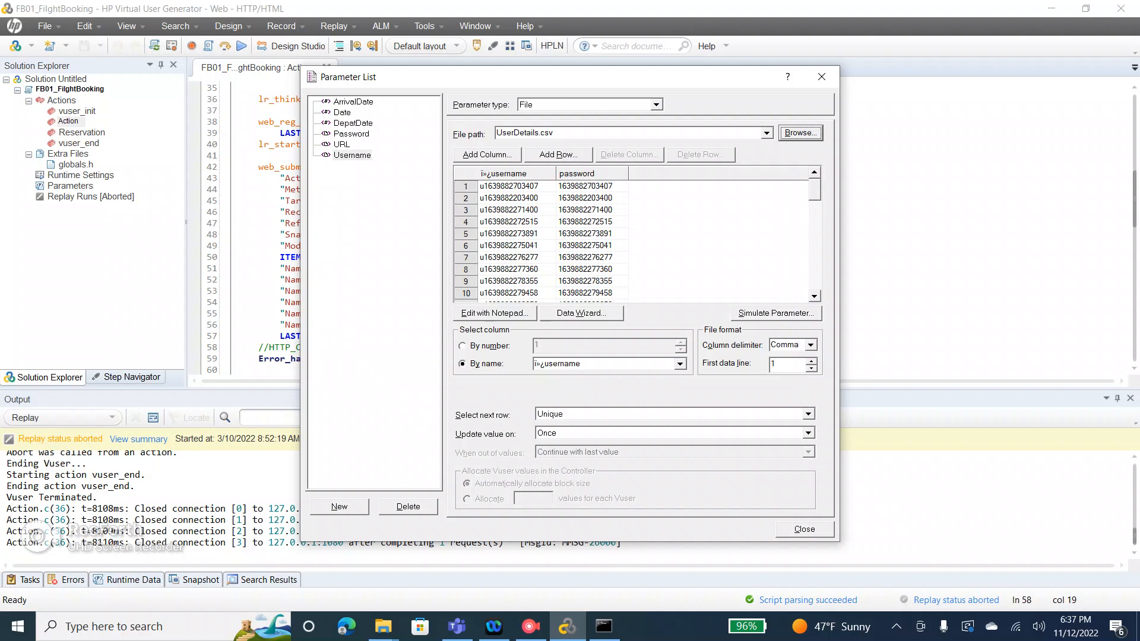
pyautogui.click(808, 415)
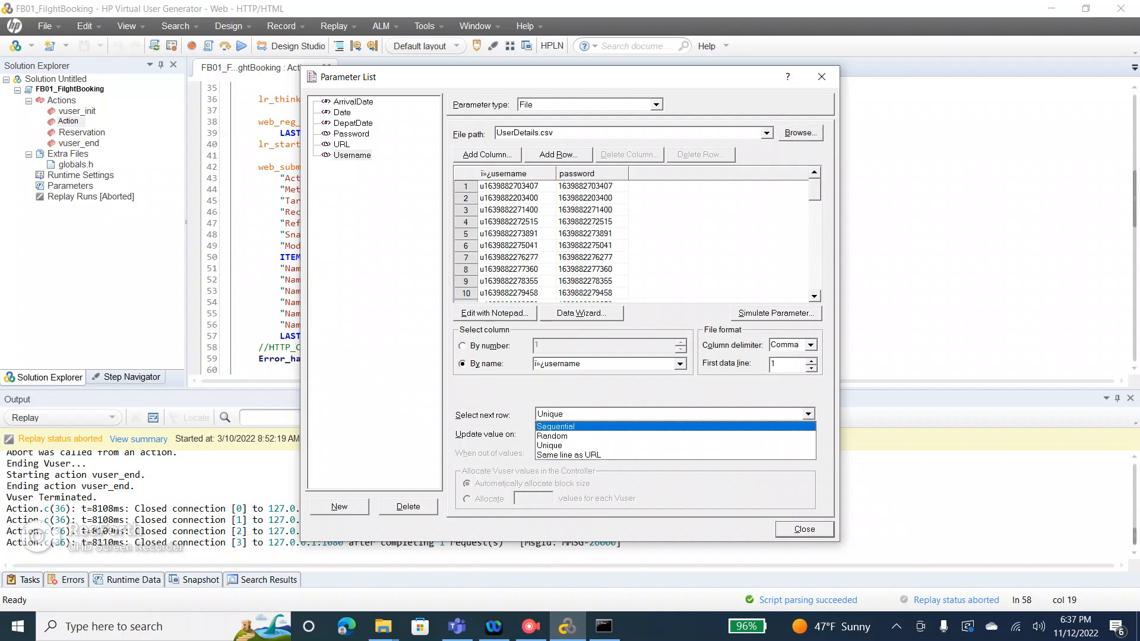
pyautogui.press('Down')
pyautogui.press('Down')
pyautogui.press('Up')
pyautogui.press('Up')
pyautogui.press('Return')
pyautogui.press('Tab')
pyautogui.hotkey('alt', 'Down')
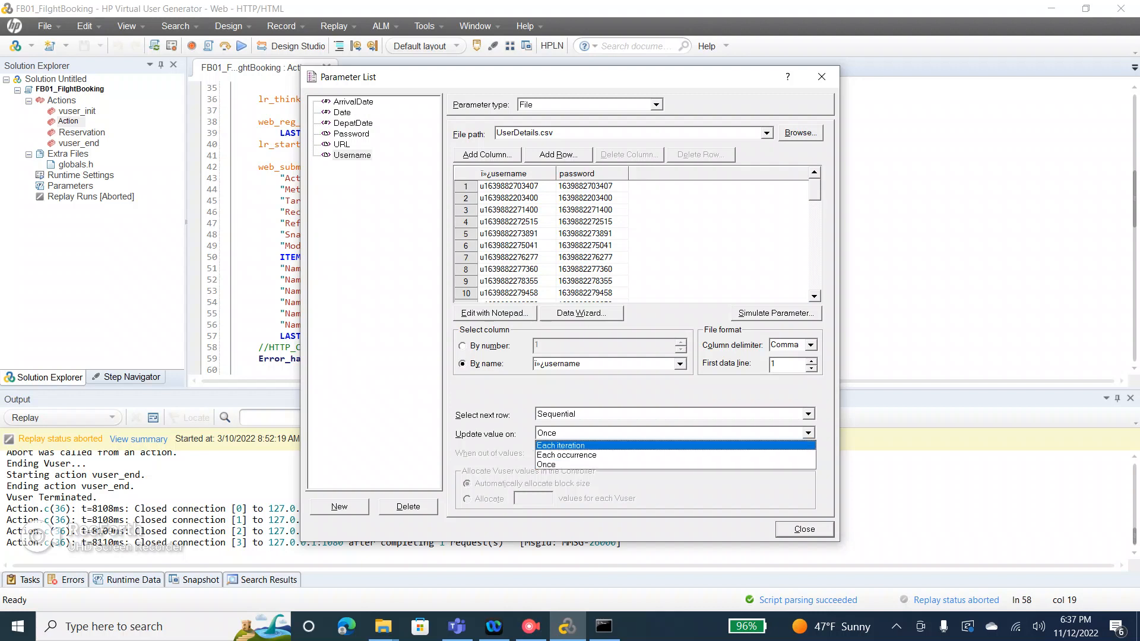
pyautogui.click(821, 77)
pyautogui.click(822, 77)
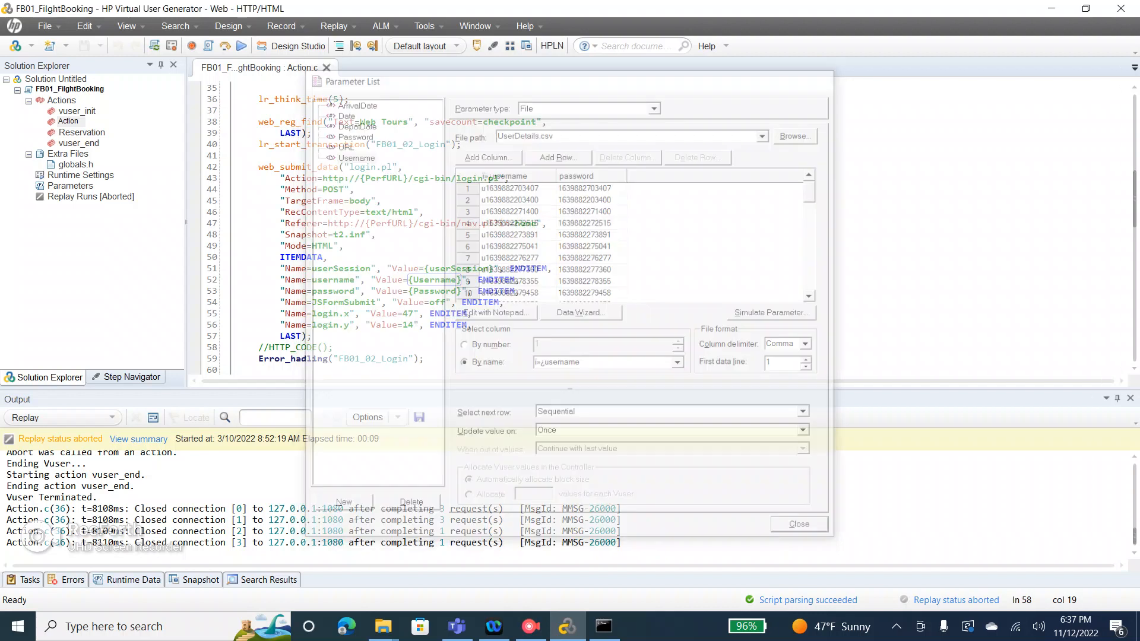
# Open the parameter list at the login request's Username parameter and review its data file and next-row options.
pyautogui.doubleClick(418, 291)
pyautogui.doubleClick(417, 279)
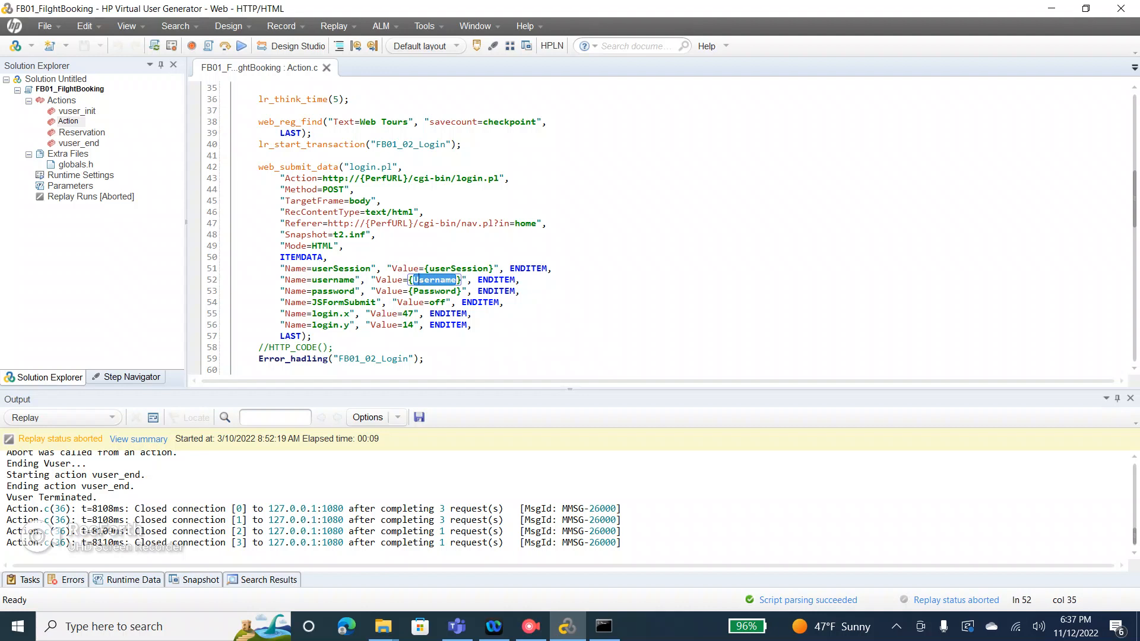
pyautogui.hotkey('ctrl', 'l')
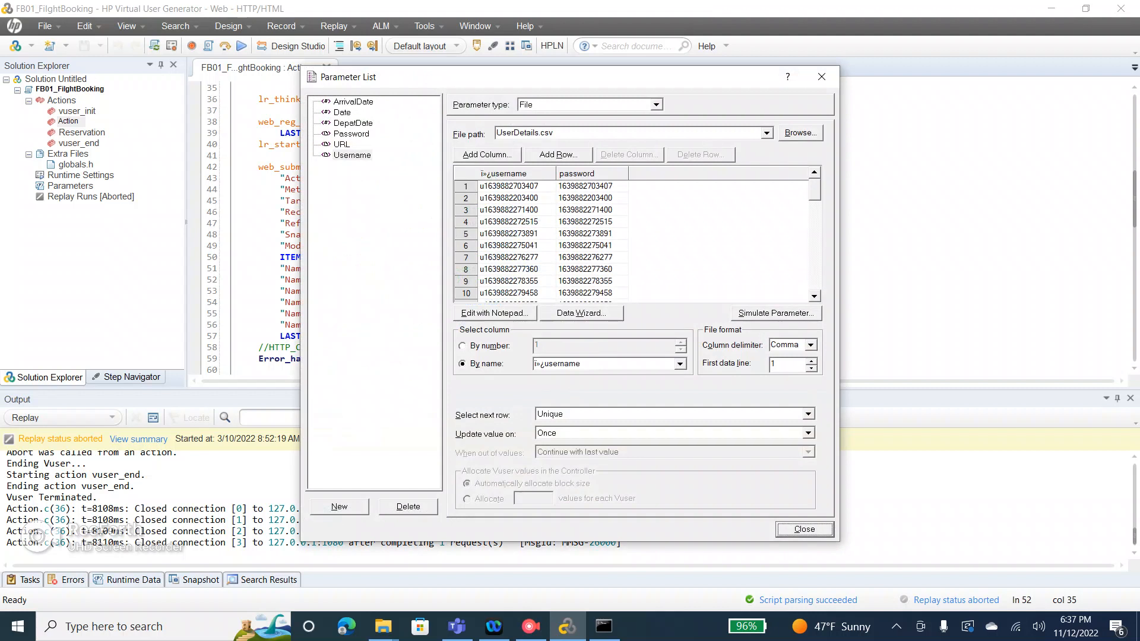
pyautogui.doubleClick(524, 133)
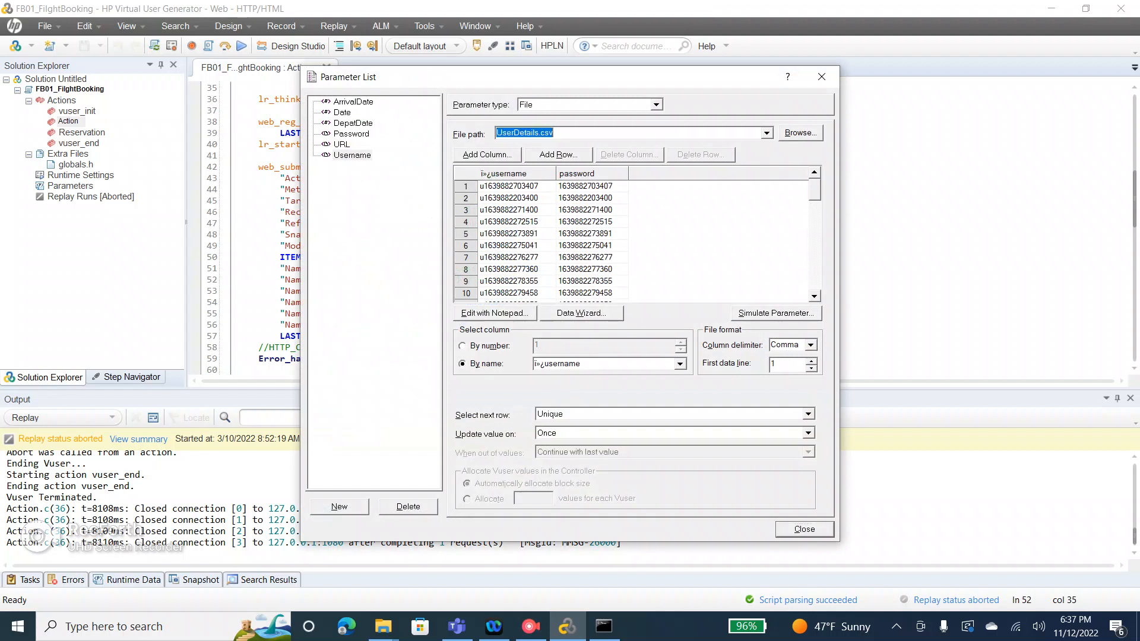
pyautogui.click(555, 133)
pyautogui.doubleClick(525, 133)
pyautogui.click(525, 133)
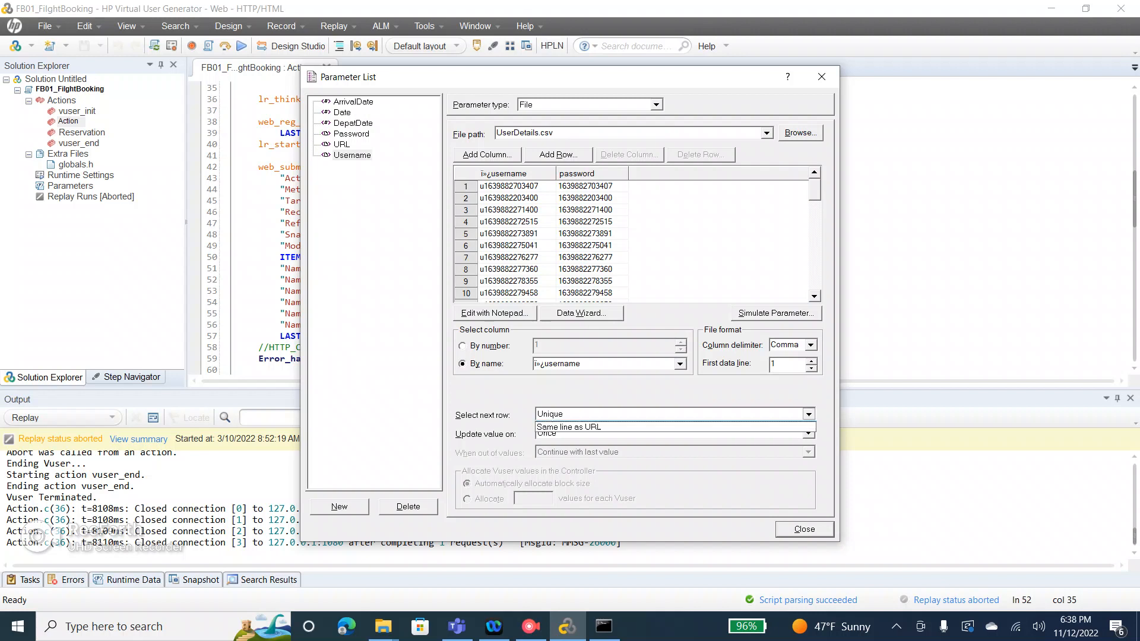
pyautogui.click(808, 414)
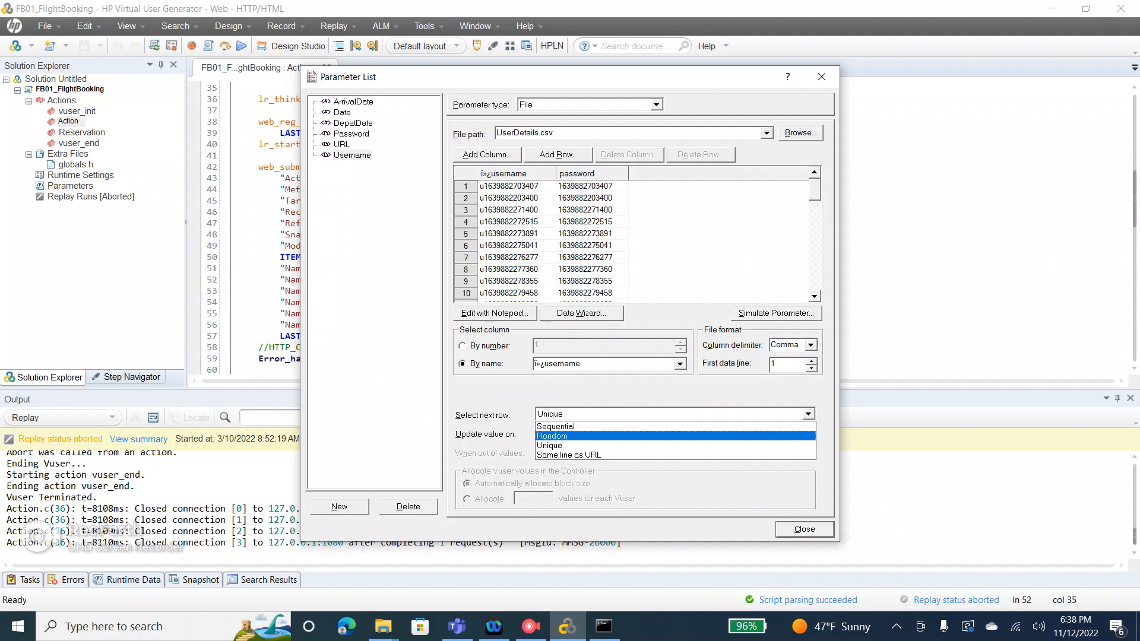
# Review the URL parameter's value-update options and set its next-row selection to Unique.
pyautogui.click(342, 145)
pyautogui.click(342, 145)
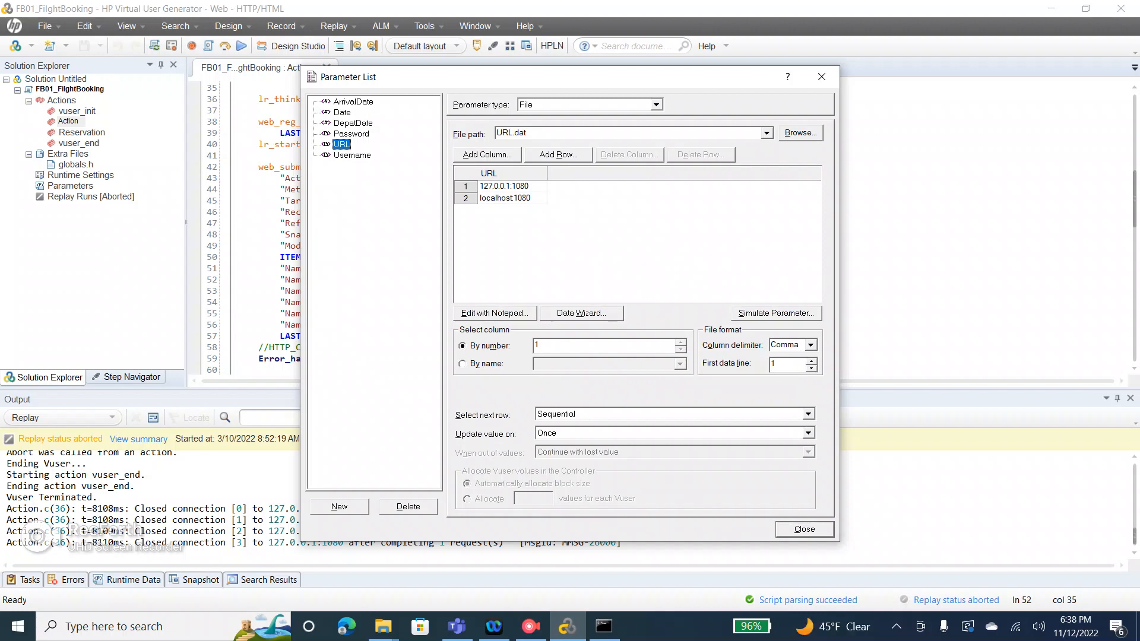
pyautogui.click(808, 433)
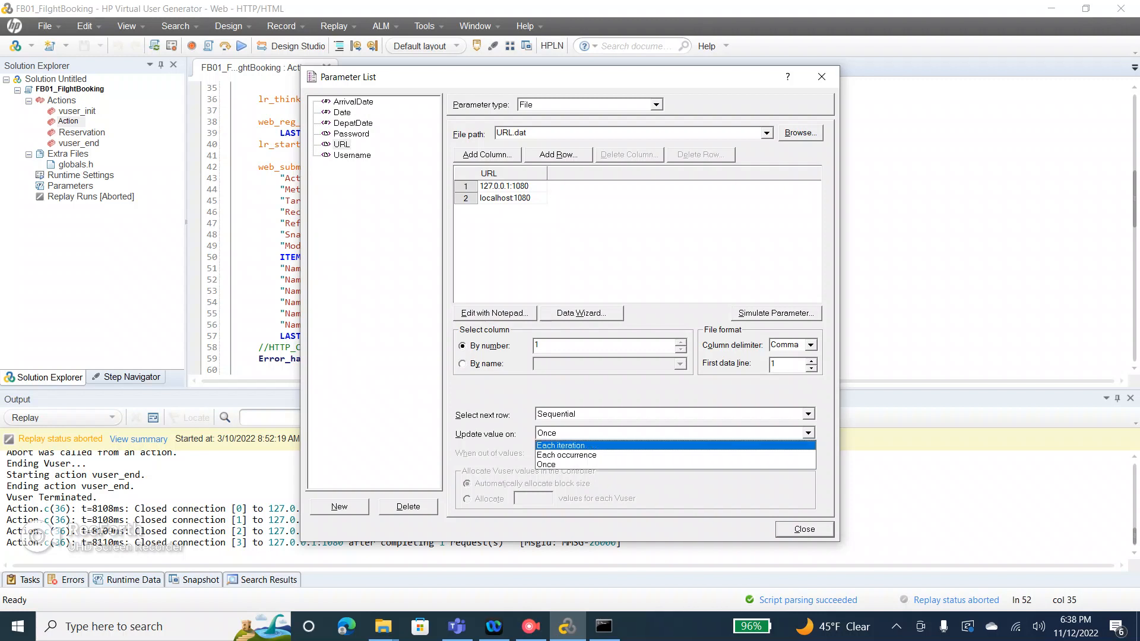
pyautogui.press('Escape')
pyautogui.click(808, 415)
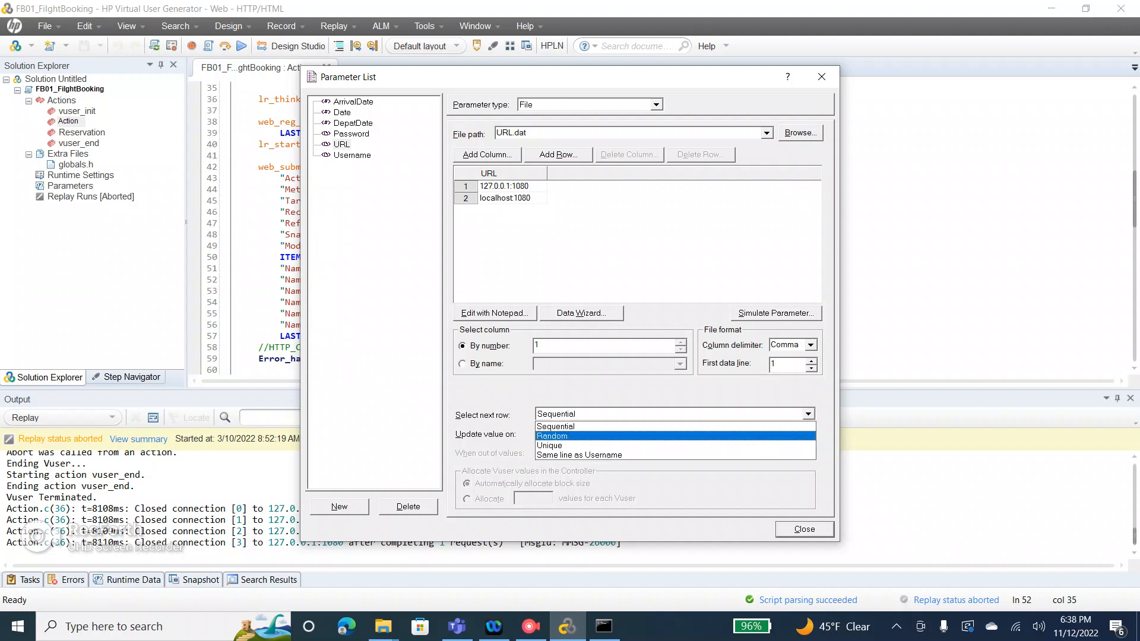
pyautogui.press('Down')
pyautogui.press('Down')
pyautogui.press('Up')
pyautogui.press('Return')
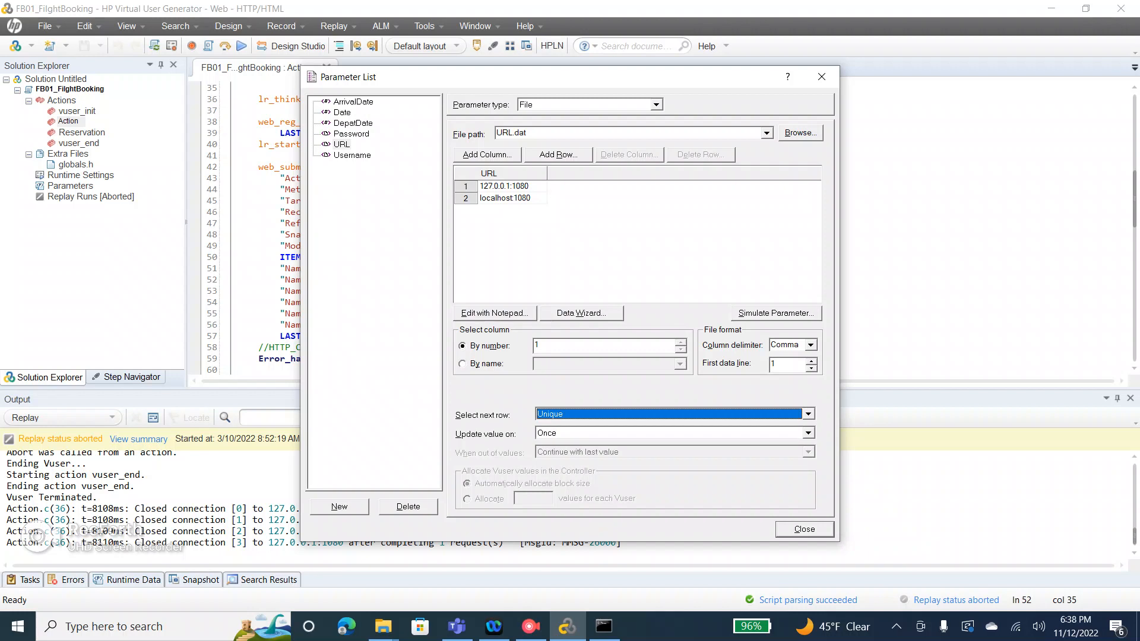
pyautogui.click(341, 144)
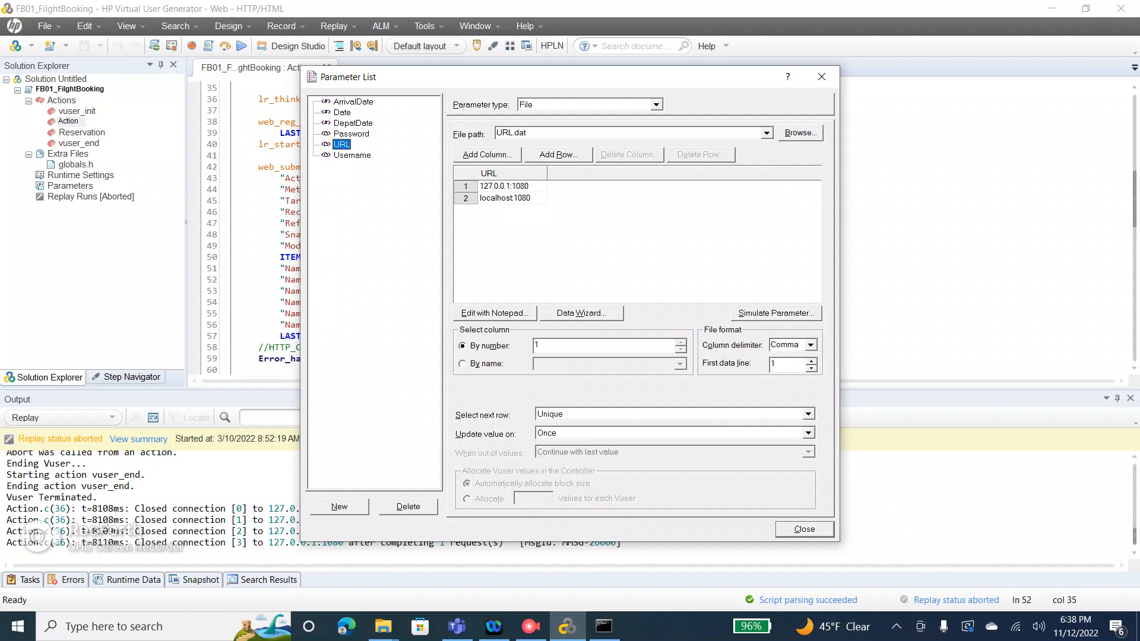
# Set the Username parameter to select the next row Sequential and update its value on Each iteration.
pyautogui.click(352, 155)
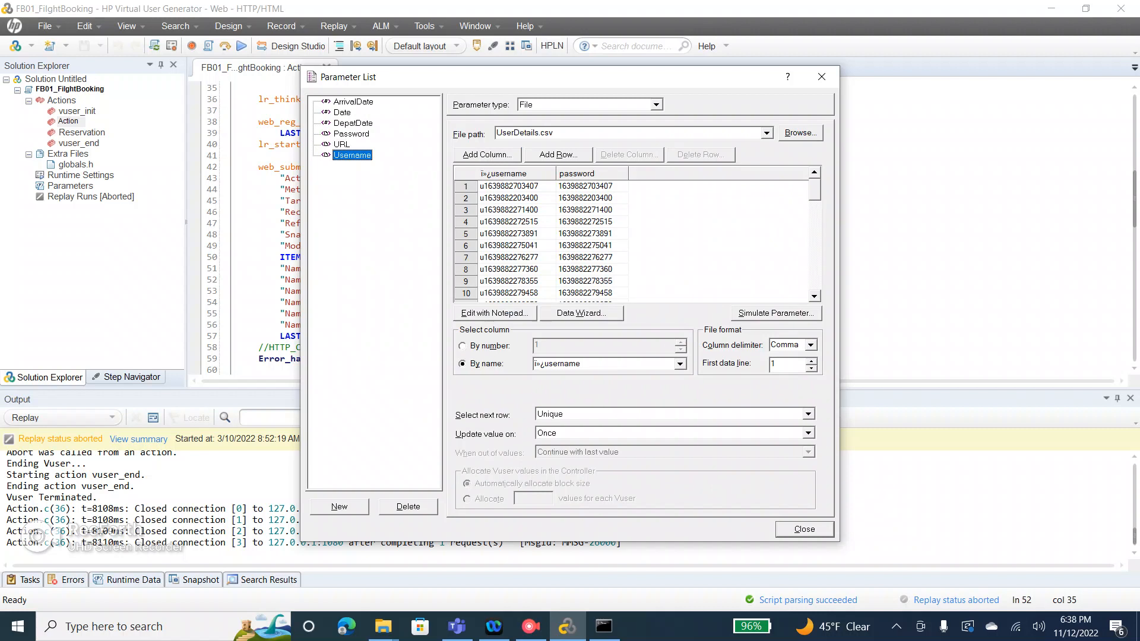
pyautogui.click(808, 414)
pyautogui.click(808, 414)
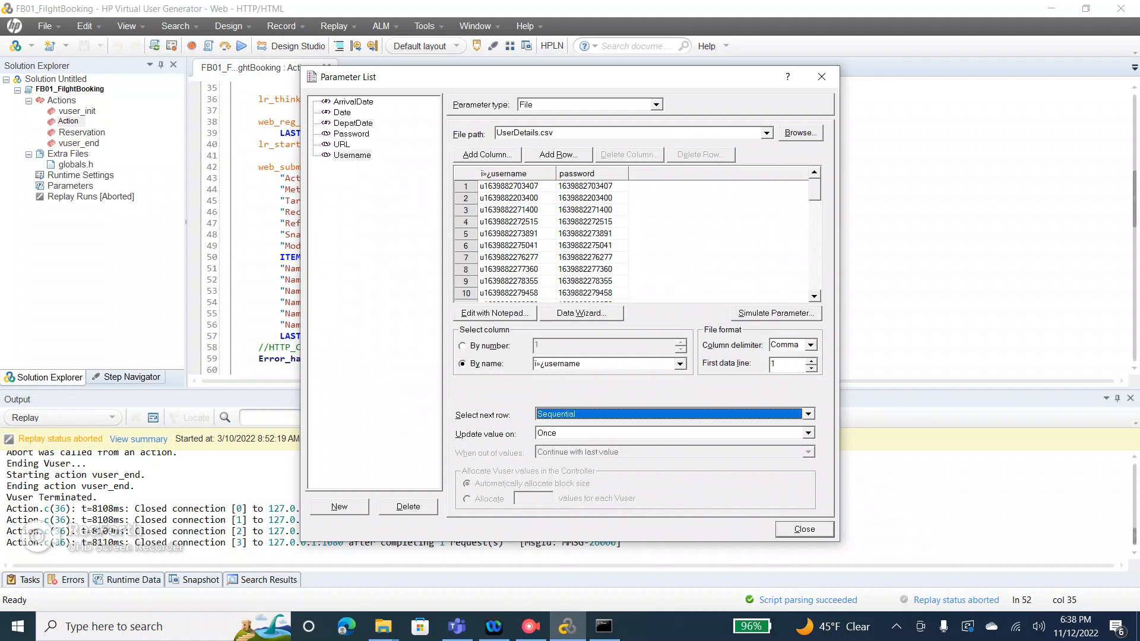
pyautogui.click(807, 433)
pyautogui.click(675, 445)
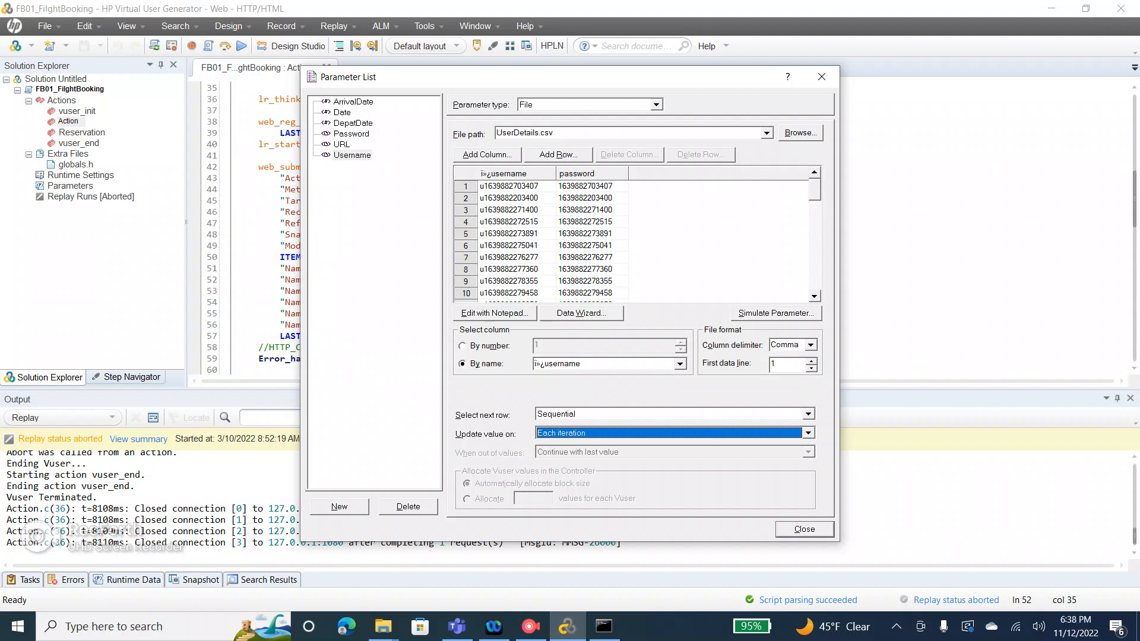
# Walk through the first six rows of the Username data table to examine the order of the values.
pyautogui.click(466, 186)
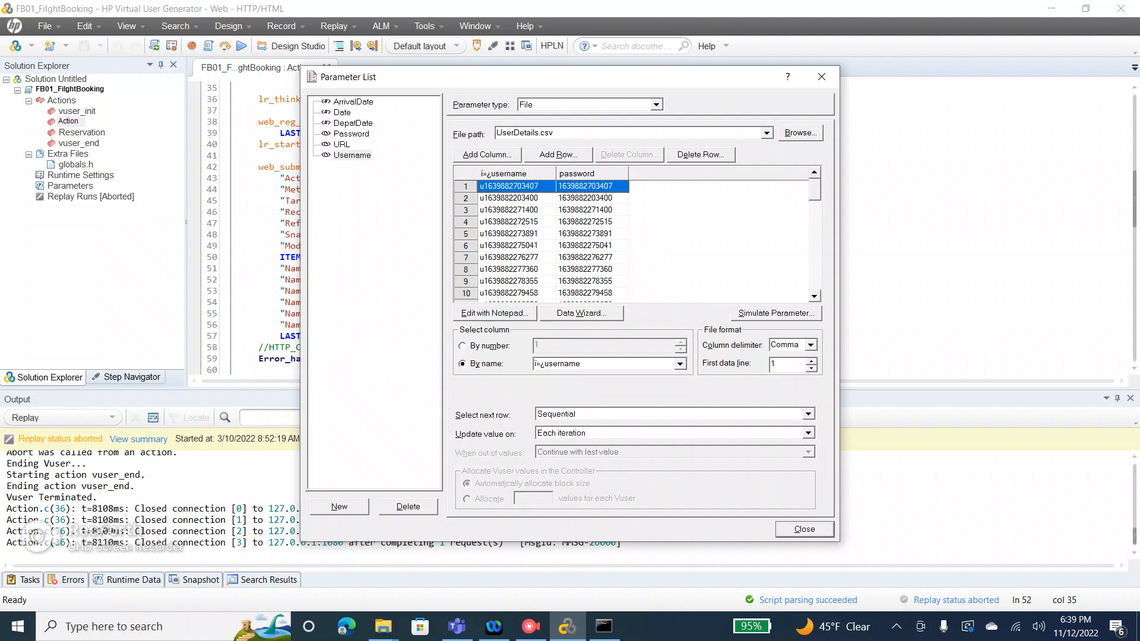
pyautogui.click(466, 198)
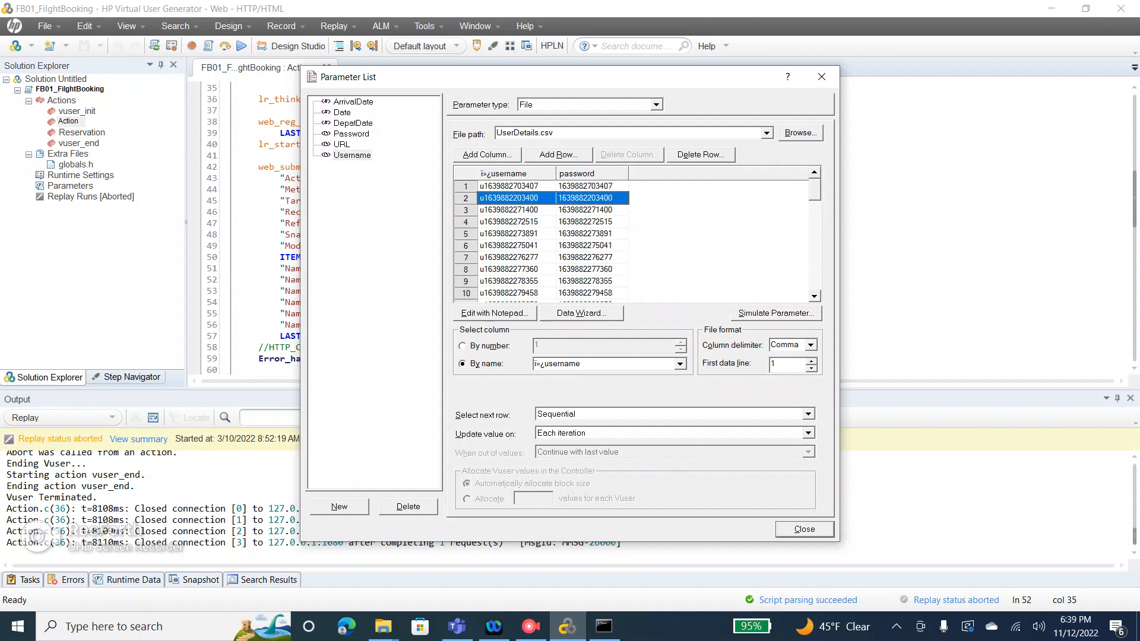
pyautogui.click(515, 211)
pyautogui.click(466, 222)
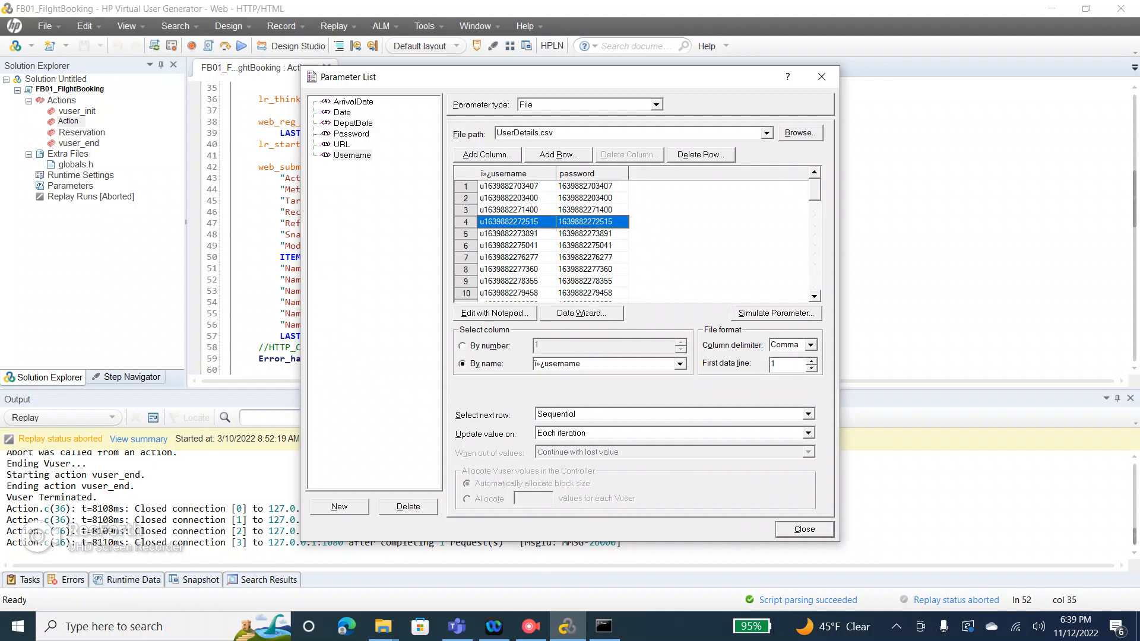
pyautogui.click(466, 234)
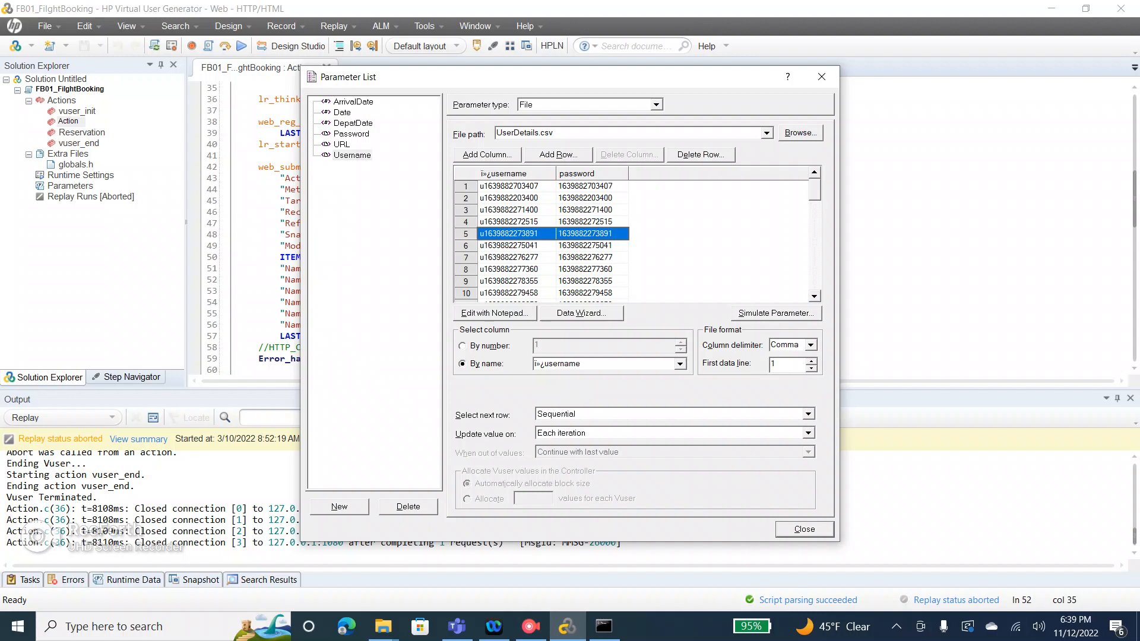
pyautogui.click(466, 245)
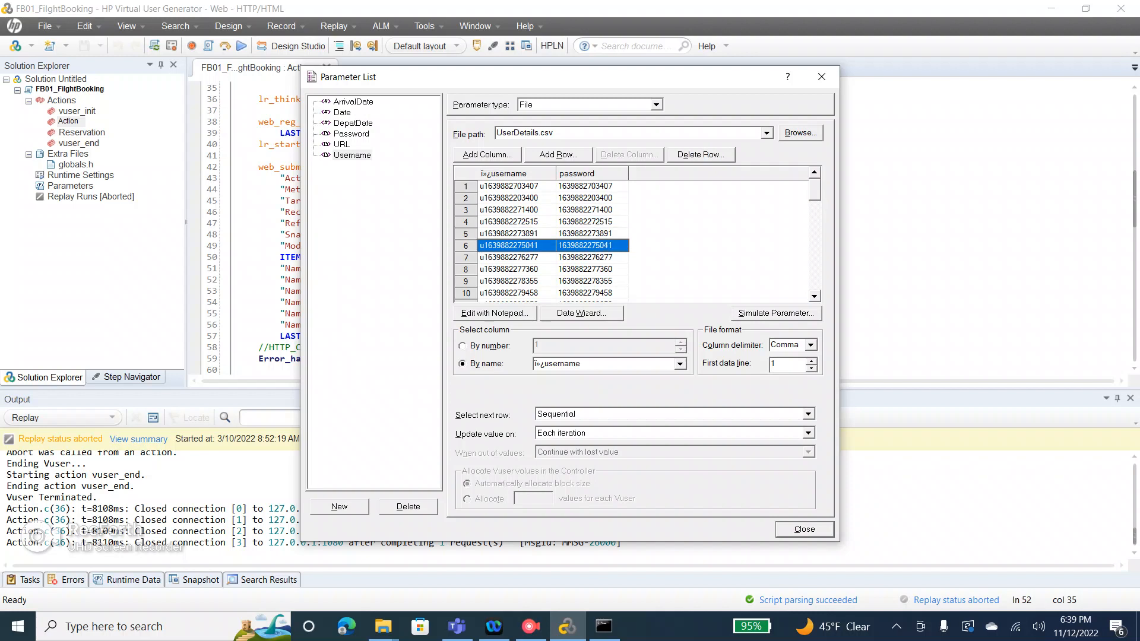
pyautogui.click(466, 186)
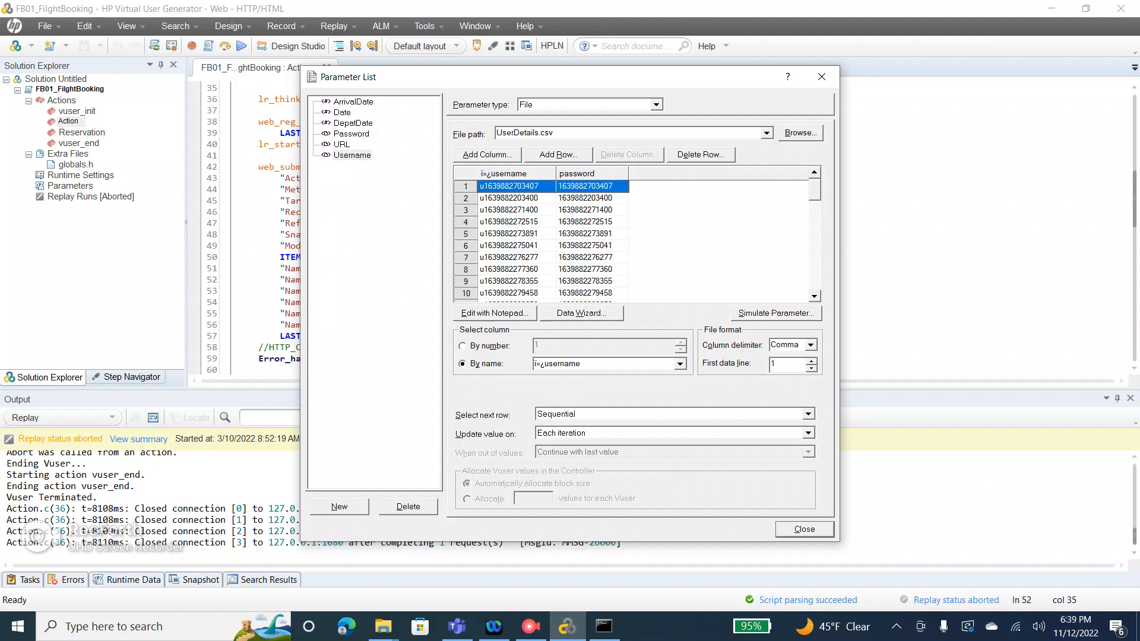
pyautogui.click(509, 198)
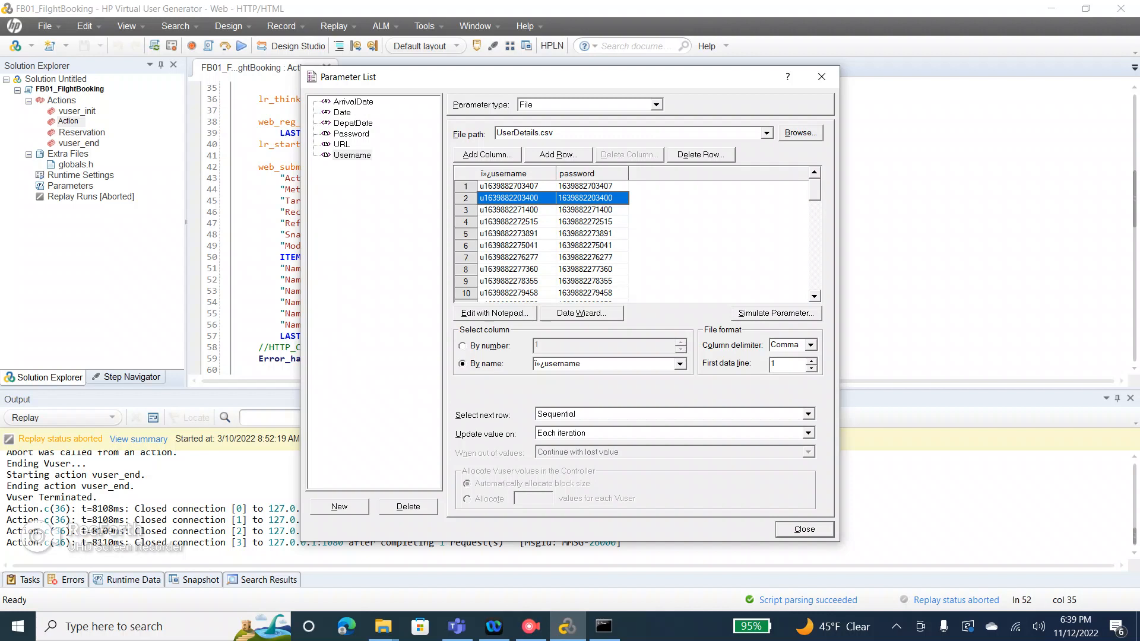
# Simulate the Username parameter with 1 Vuser and 1 iteration, and widen the iteration 1 column to read the full value.
pyautogui.click(776, 313)
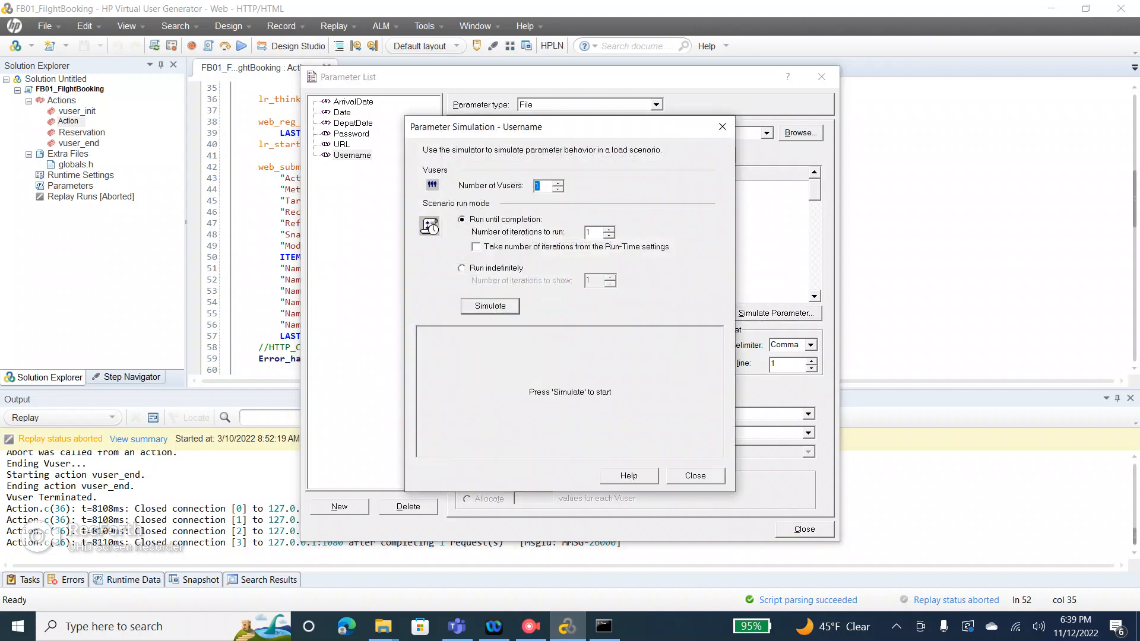
pyautogui.moveTo(592, 129); pyautogui.dragTo(826, 151)
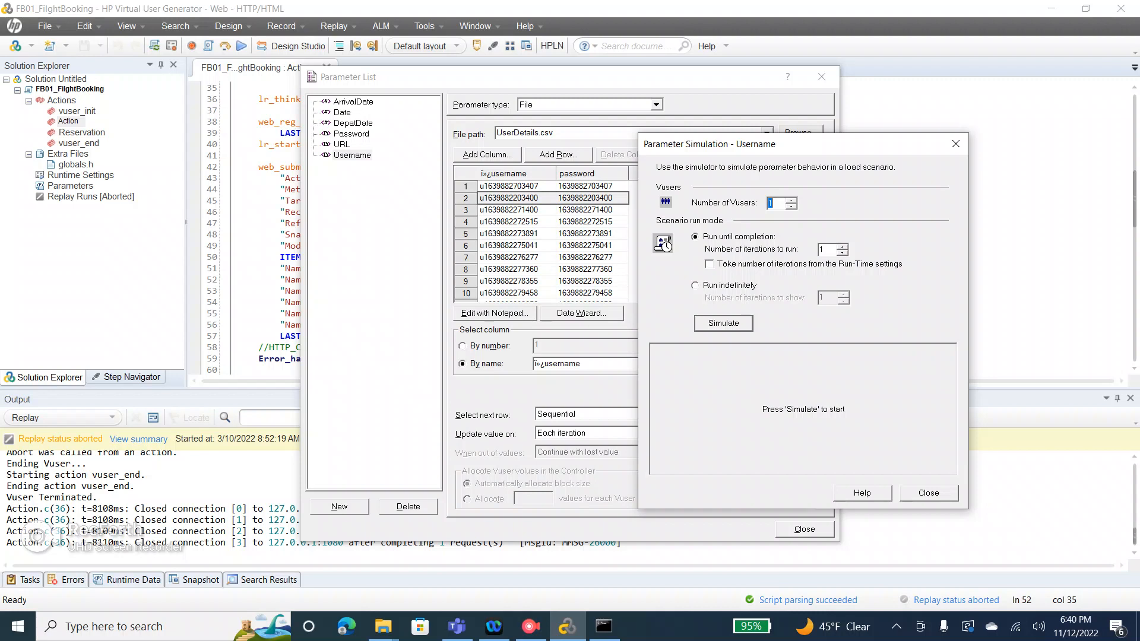
pyautogui.click(723, 323)
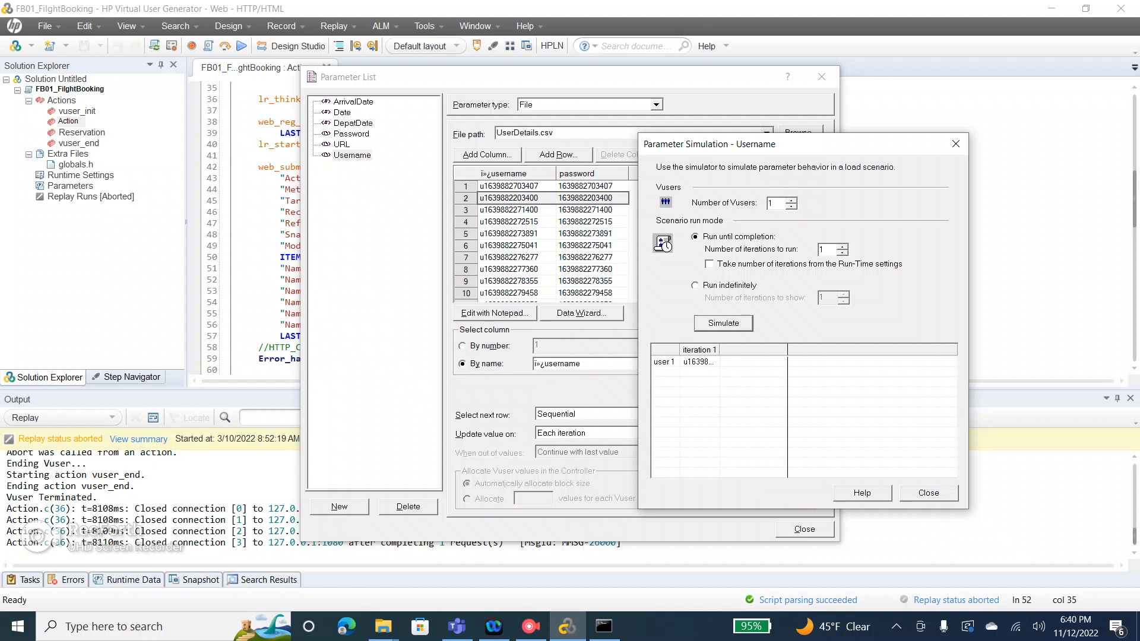
pyautogui.moveTo(720, 351); pyautogui.dragTo(788, 350)
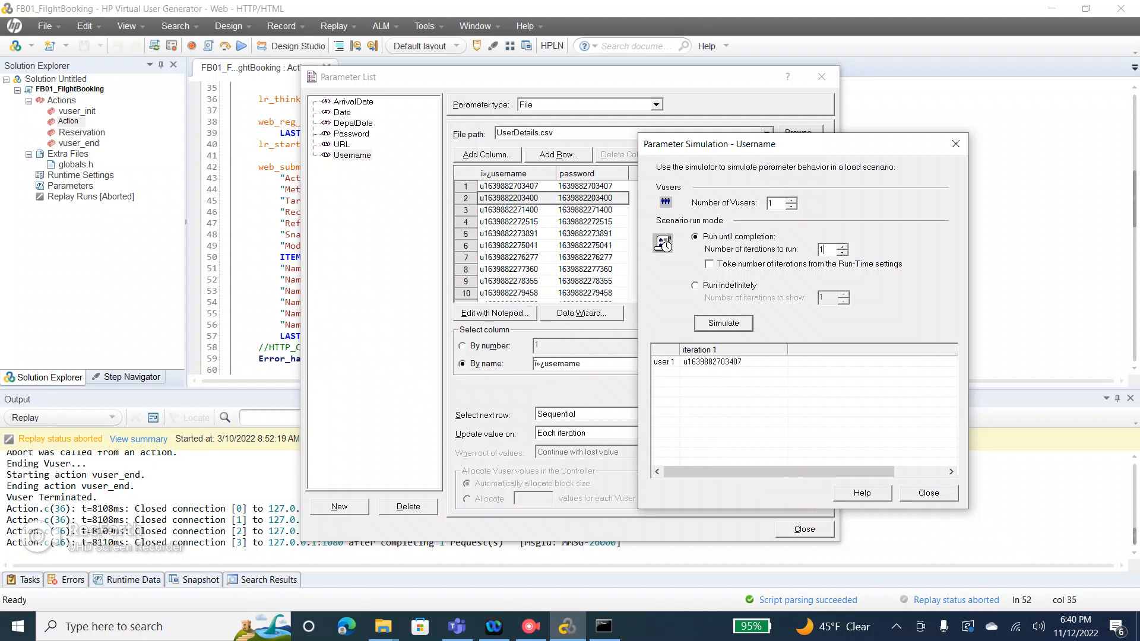
# Simulate the Username parameter with 2 iterations for 1 Vuser and widen the iteration 2 column.
pyautogui.write('2')
pyautogui.click(723, 323)
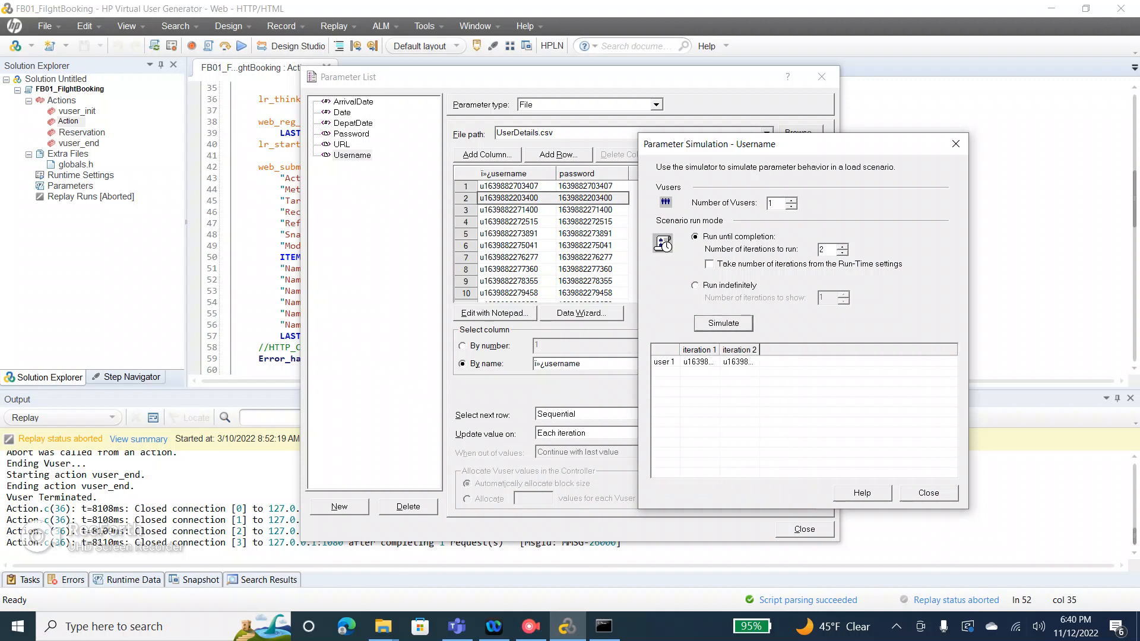
pyautogui.moveTo(759, 349); pyautogui.dragTo(854, 349)
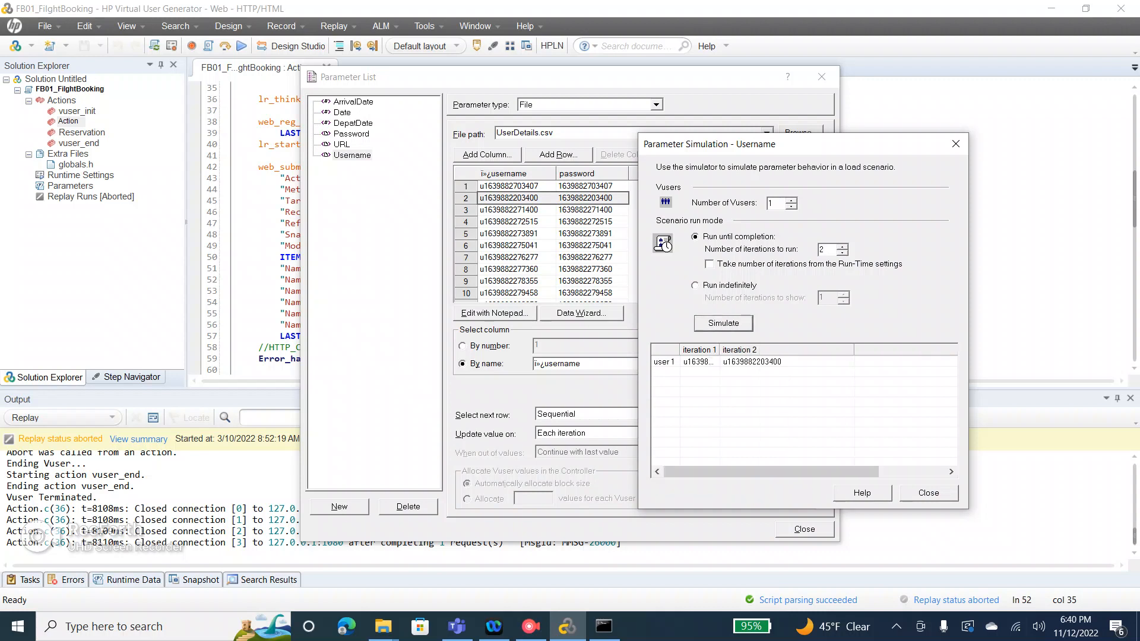
# Simulate the Username parameter with 5 iterations for 1 Vuser and widen the iteration 5 and iteration 1 columns.
pyautogui.write('5')
pyautogui.press('Return')
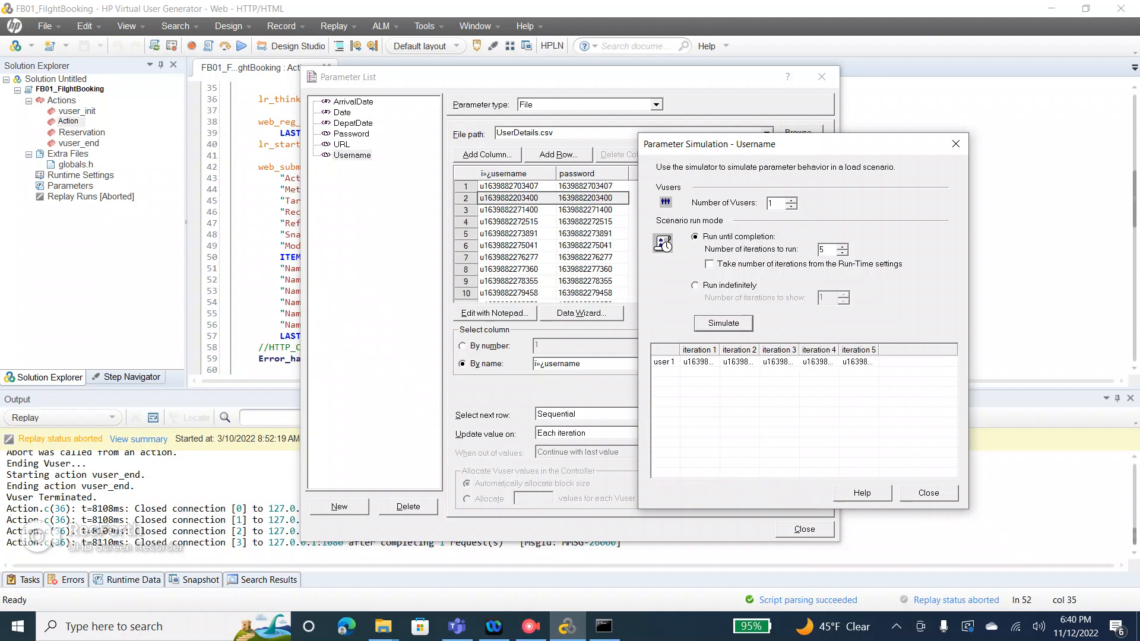
pyautogui.moveTo(878, 349); pyautogui.dragTo(917, 350)
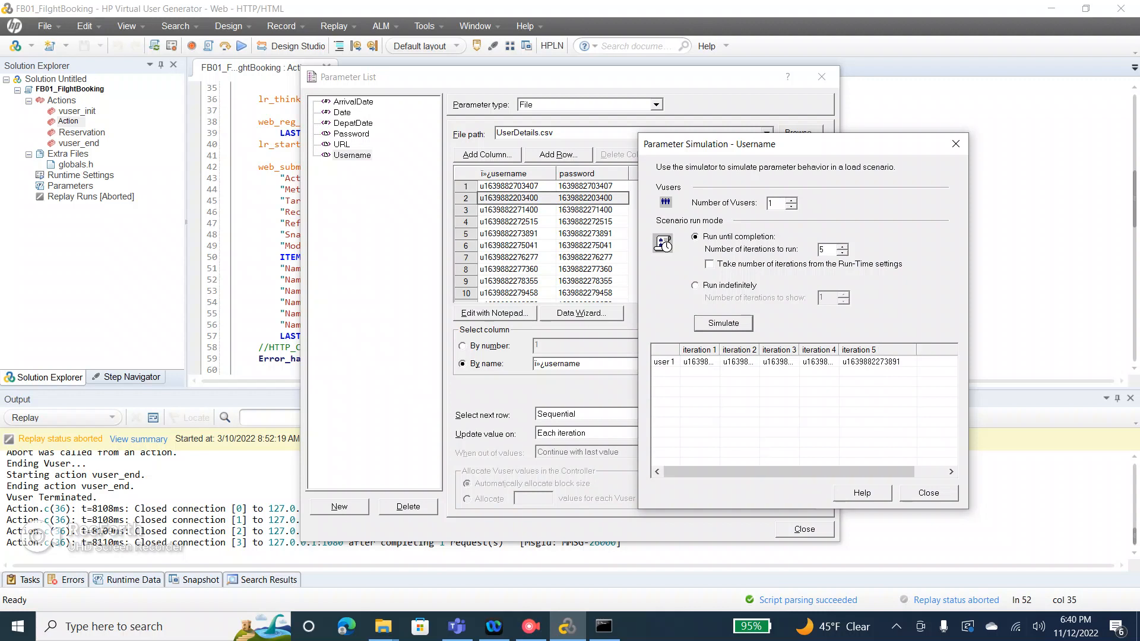
pyautogui.doubleClick(771, 203)
pyautogui.moveTo(720, 350); pyautogui.dragTo(775, 349)
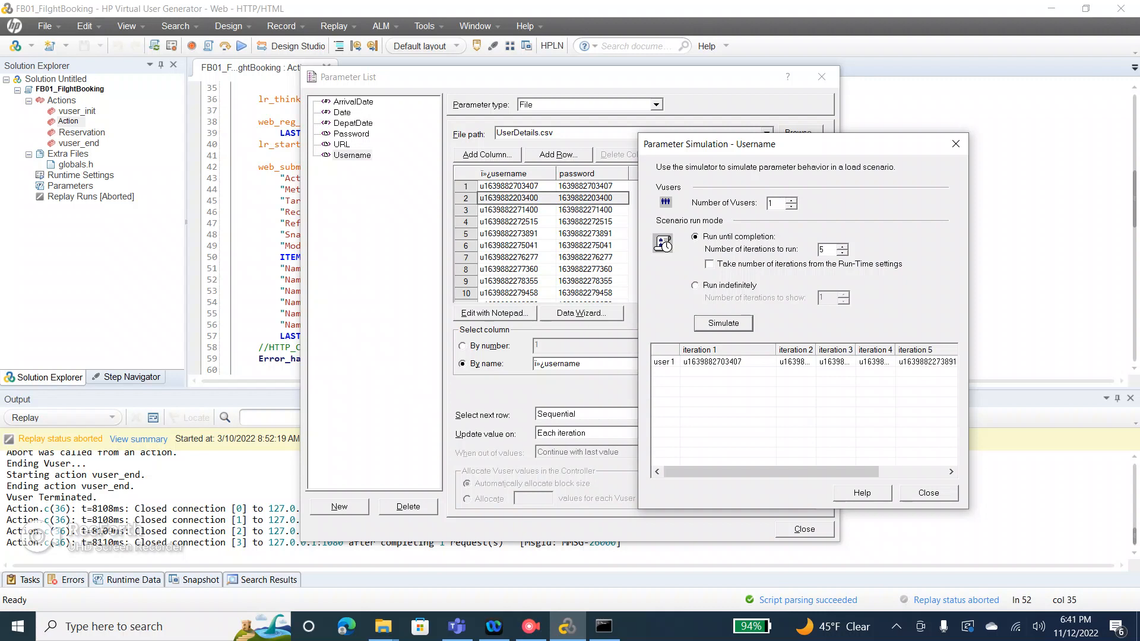
# Simulate the Username parameter with 2 Vusers running 1 iteration each.
pyautogui.doubleClick(771, 203)
pyautogui.write('2')
pyautogui.click(723, 323)
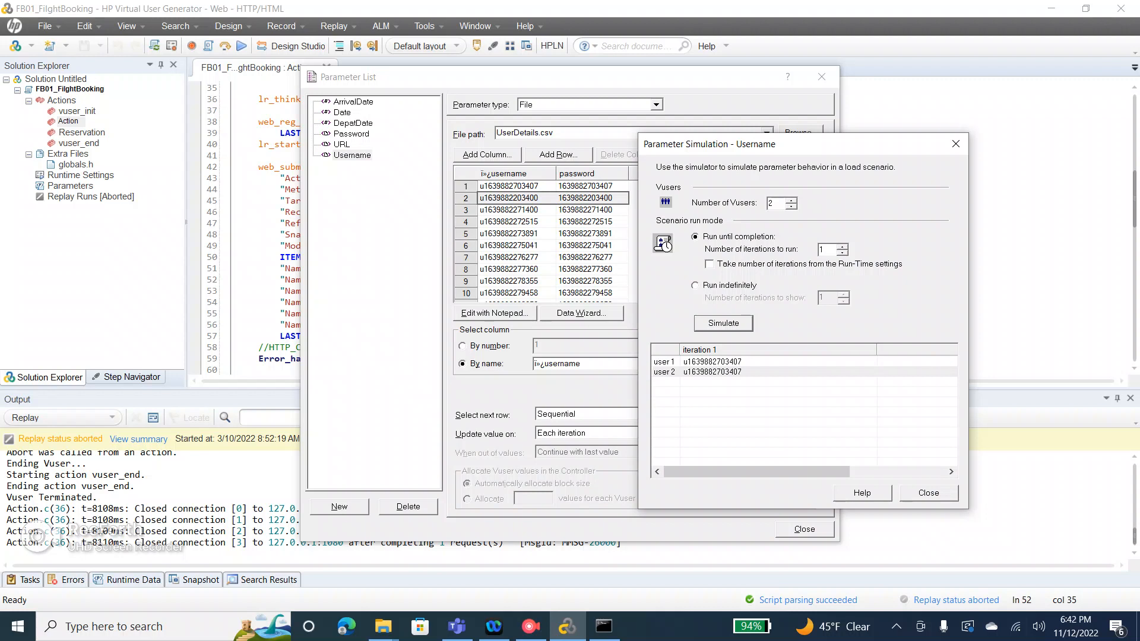
# Raise the number of Vusers to 10 and simulate the Username parameter for 1 iteration.
pyautogui.doubleClick(770, 203)
pyautogui.write('10')
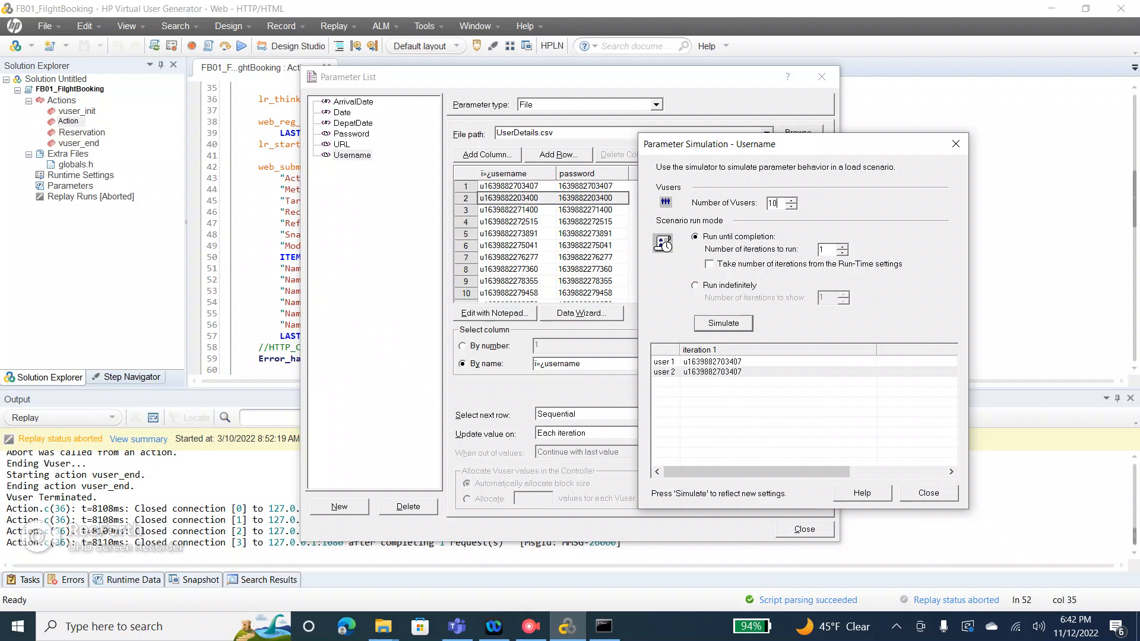
pyautogui.click(723, 323)
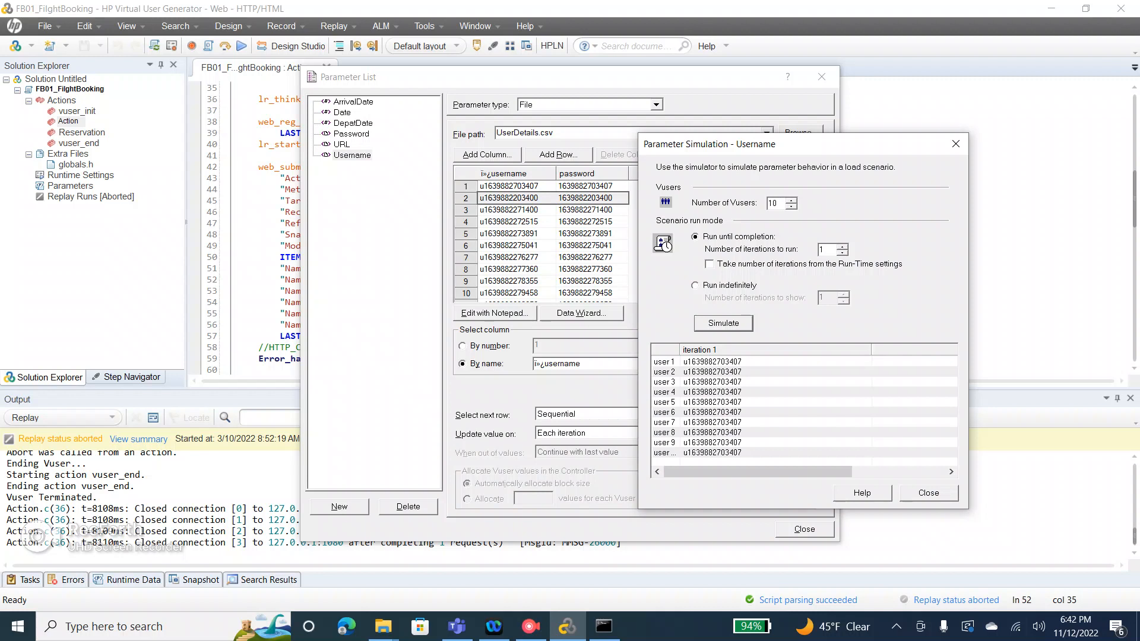
# Close the simulation, set the Username parameter to update its value on each occurrence, and leave the parameter list.
pyautogui.click(928, 493)
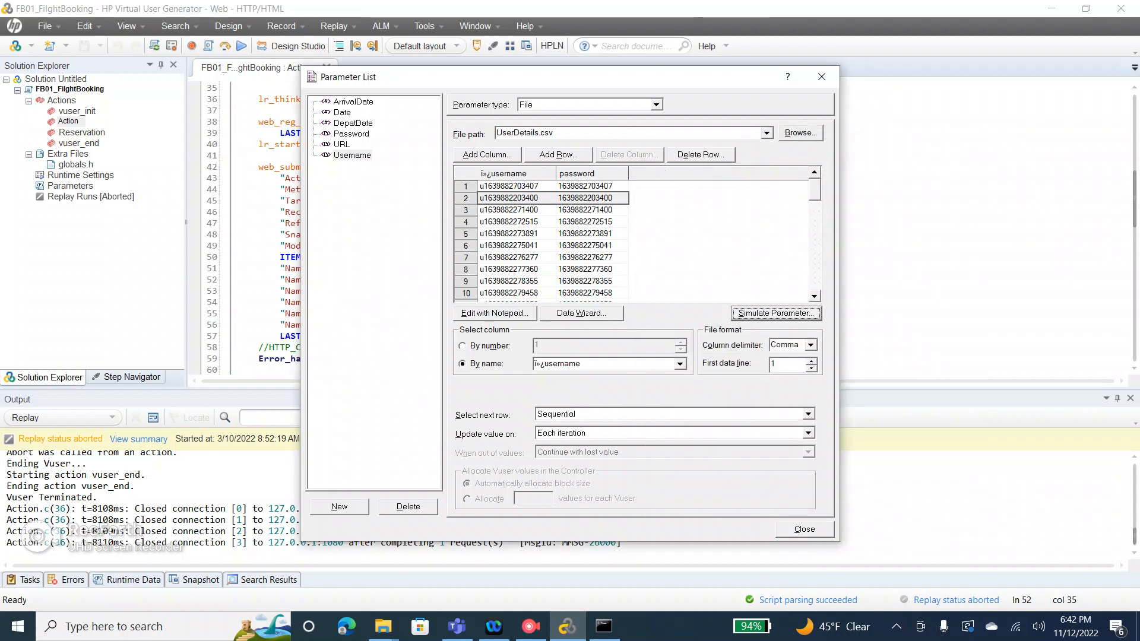
pyautogui.click(808, 433)
pyautogui.press('Down')
pyautogui.press('Return')
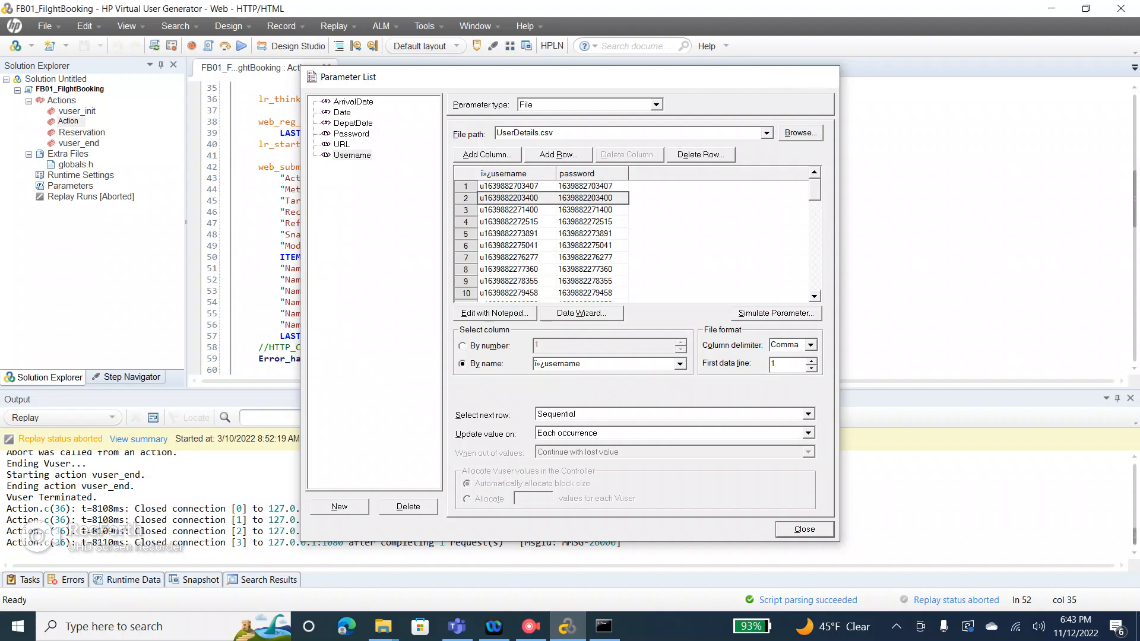
pyautogui.click(822, 77)
# Copy {Username} from the login request's username value and search the current script for its occurrences.
pyautogui.hotkey('shift', 'Right')
pyautogui.hotkey('shift', 'Right')
pyautogui.hotkey('shift', 'Right')
pyautogui.hotkey('shift', 'Right')
pyautogui.hotkey('shift', 'Right')
pyautogui.hotkey('shift', 'Right')
pyautogui.hotkey('shift', 'Right')
pyautogui.hotkey('shift', 'Right')
pyautogui.hotkey('shift', 'Right')
pyautogui.hotkey('shift', 'Right')
pyautogui.hotkey('ctrl', 'c')
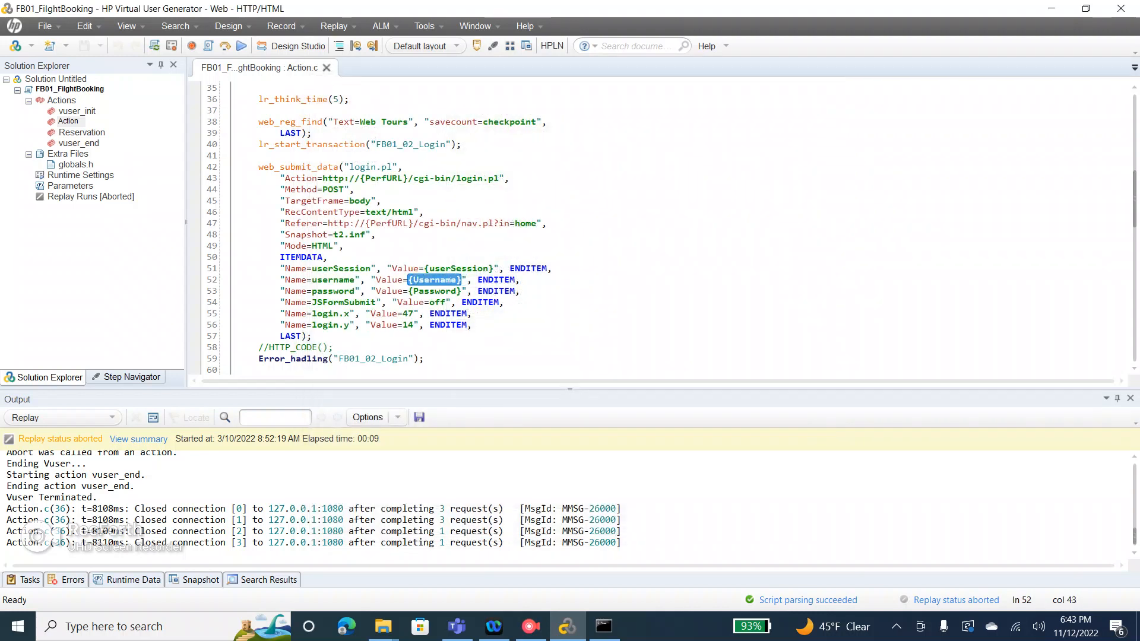
pyautogui.click(397, 121)
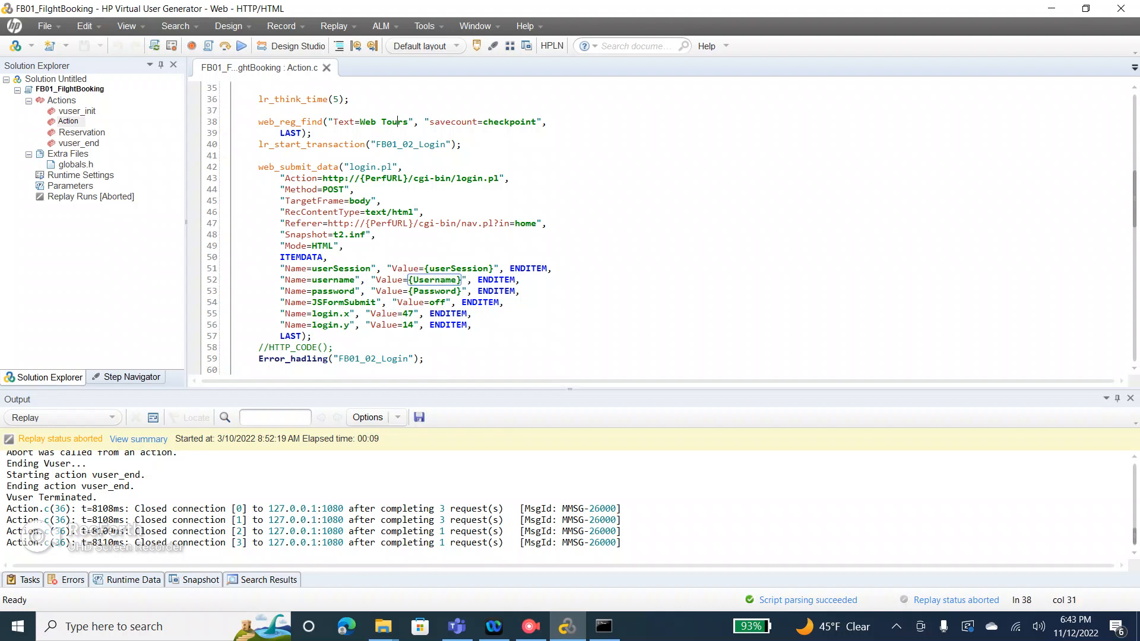
pyautogui.hotkey('ctrl', 'f')
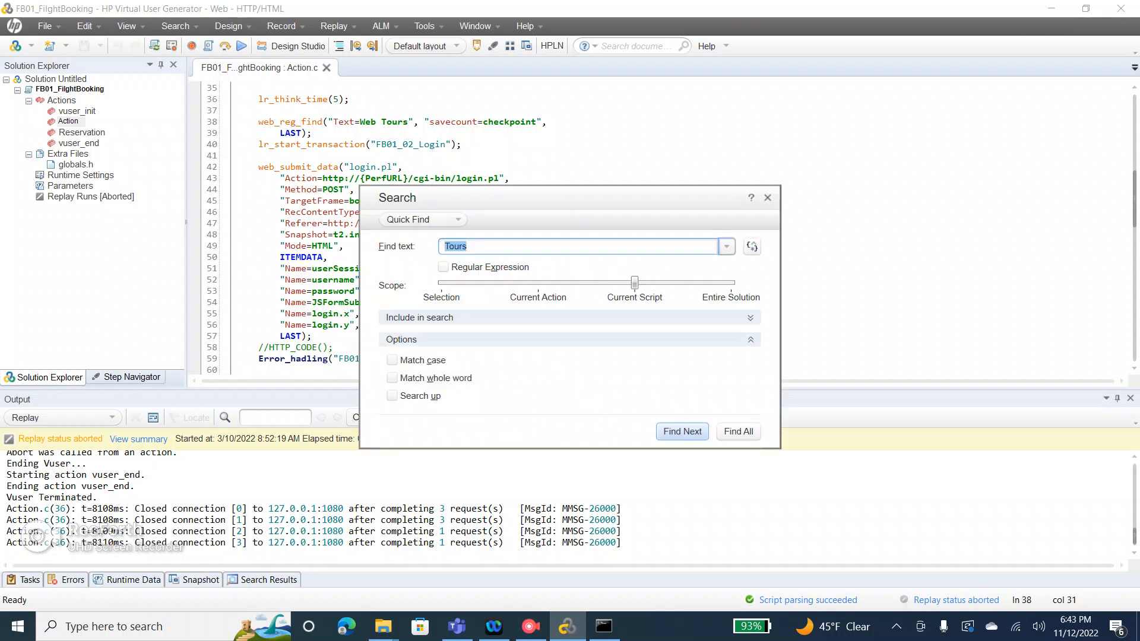
pyautogui.hotkey('ctrl', 'v')
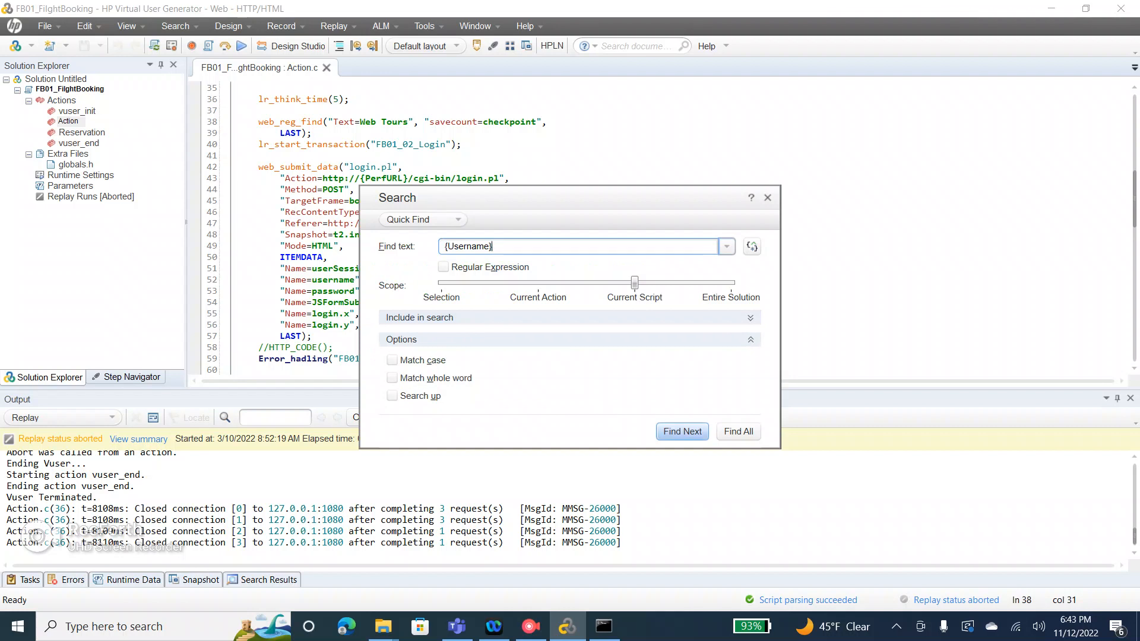
pyautogui.click(682, 432)
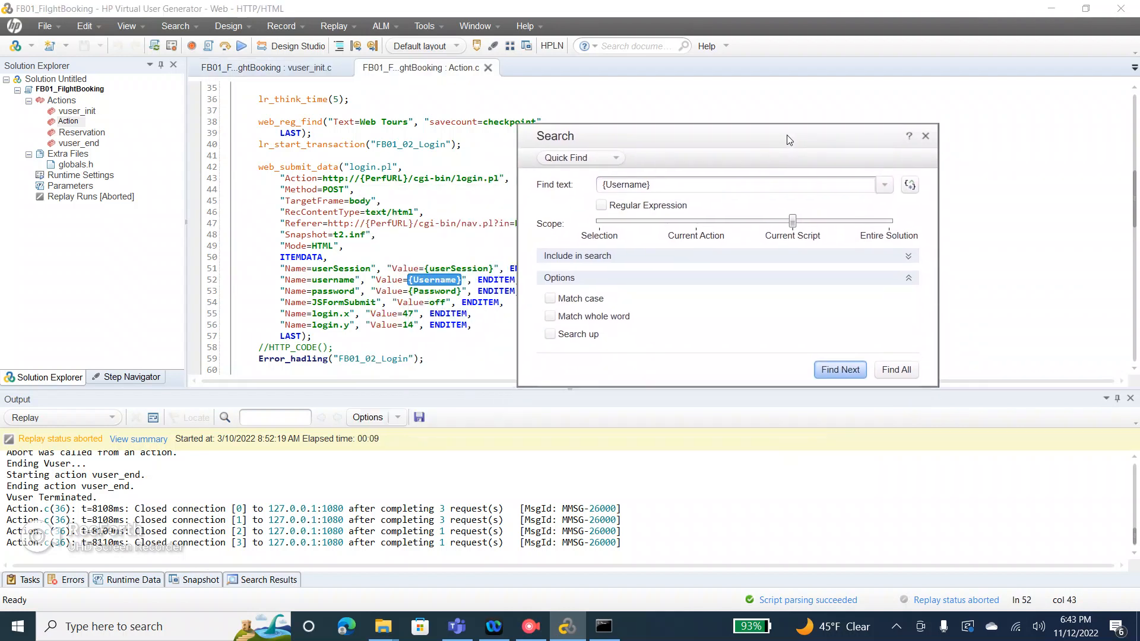
pyautogui.click(840, 369)
pyautogui.moveTo(698, 141); pyautogui.dragTo(748, 194)
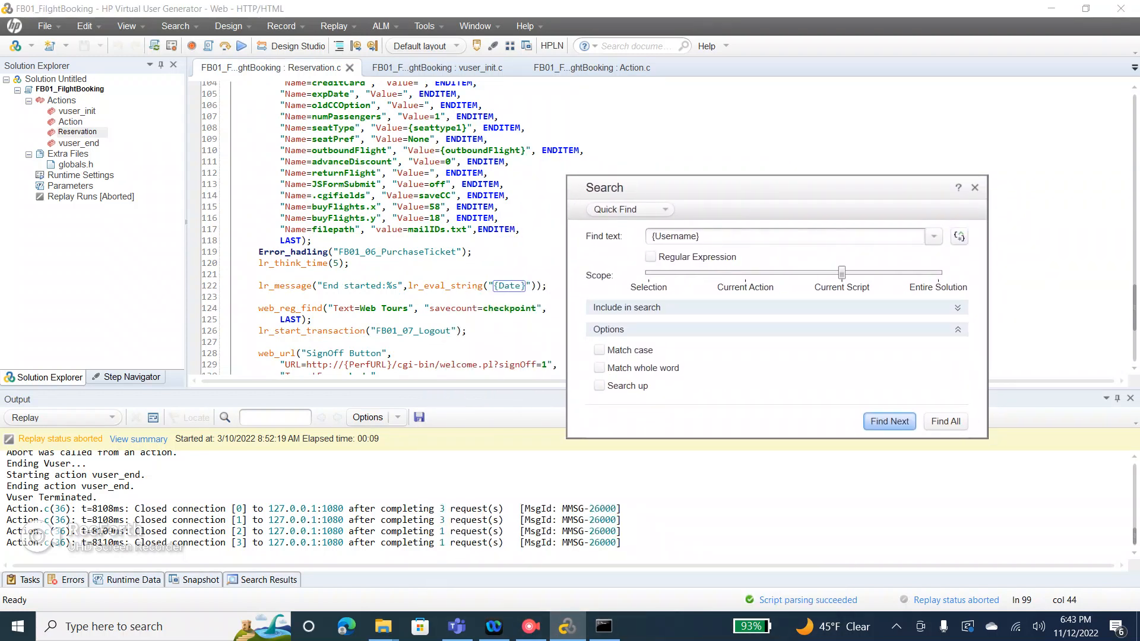
# Examine the purchase request data in the Reservation action for the places where the {Username} parameter is used.
pyautogui.click(468, 195)
pyautogui.press('Up')
pyautogui.press('Up')
pyautogui.press('Up')
pyautogui.press('Up')
pyautogui.press('Up')
pyautogui.press('Up')
pyautogui.press('Up')
pyautogui.press('Up')
pyautogui.press('Up')
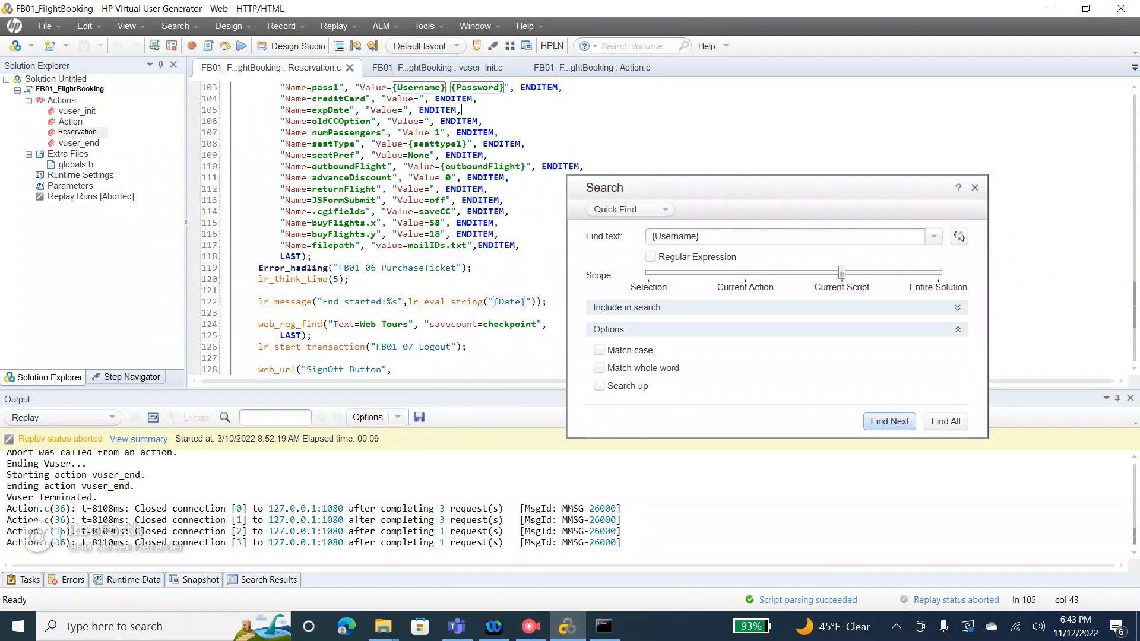
pyautogui.press('Up')
pyautogui.press('Up')
pyautogui.press('Up')
pyautogui.press('Up')
pyautogui.press('Up')
pyautogui.press('Up')
pyautogui.press('Up')
pyautogui.press('Up')
pyautogui.press('Up')
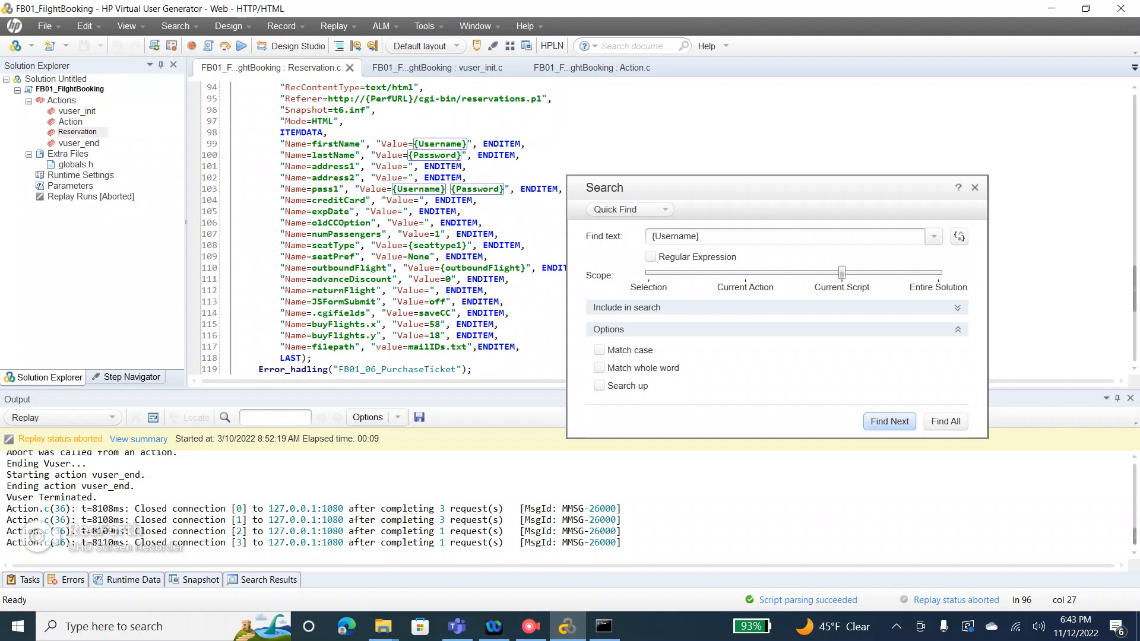
# Find the {Username} reference in the firstName value of the Reservation action and close the search.
pyautogui.press('F3')
pyautogui.click(890, 422)
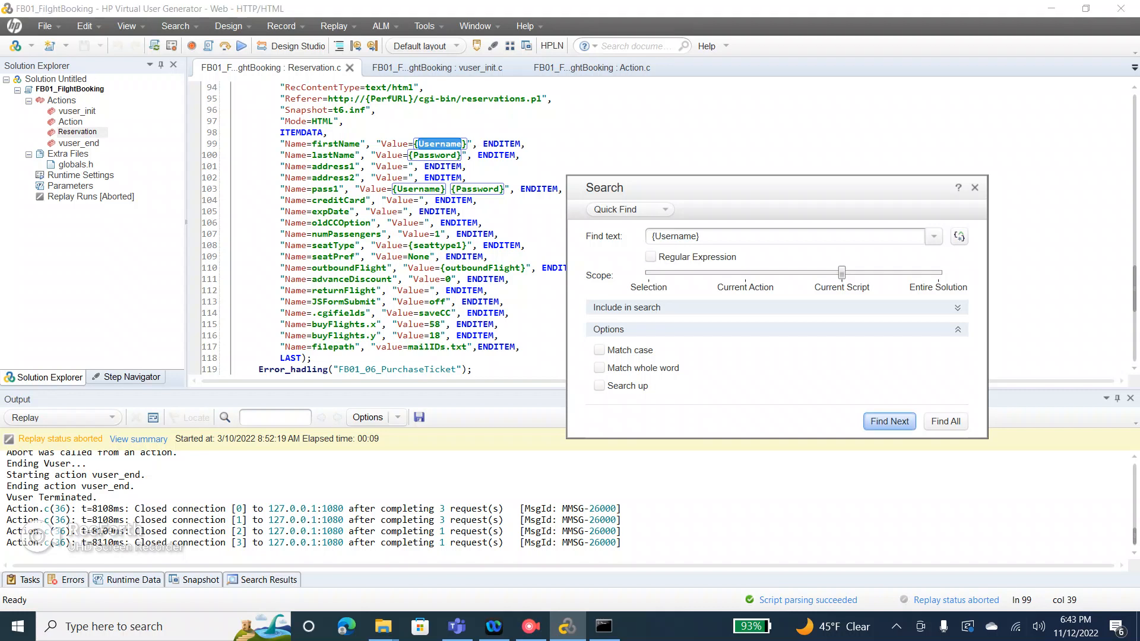
pyautogui.click(974, 187)
# Open the parameter list and view the simulator for the Username parameter without running it.
pyautogui.hotkey('ctrl', 'l')
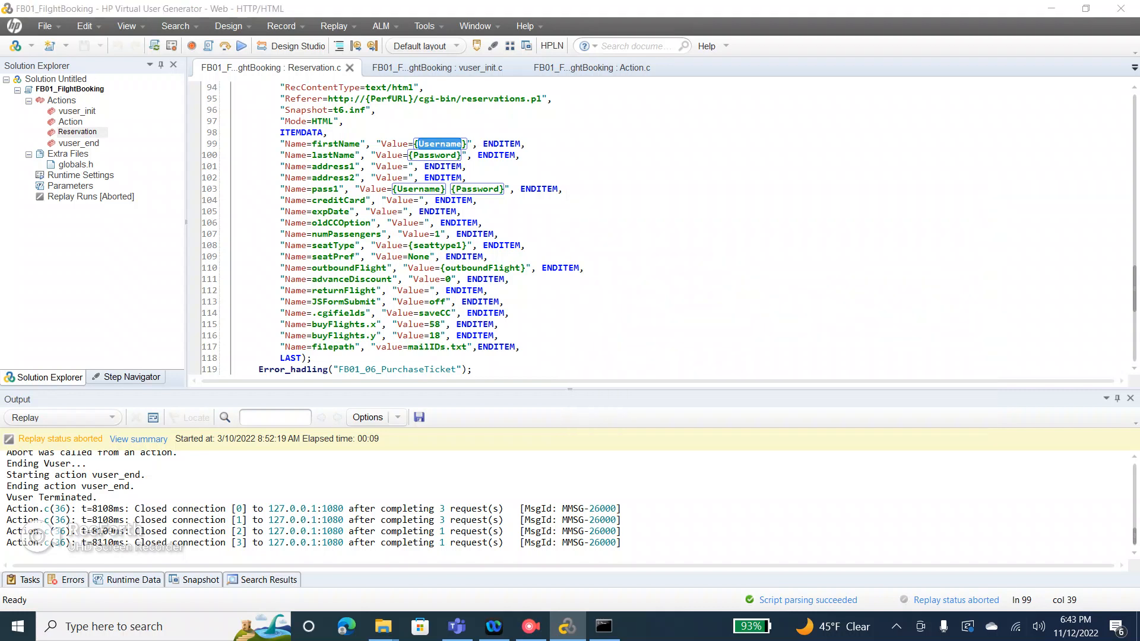
pyautogui.click(776, 313)
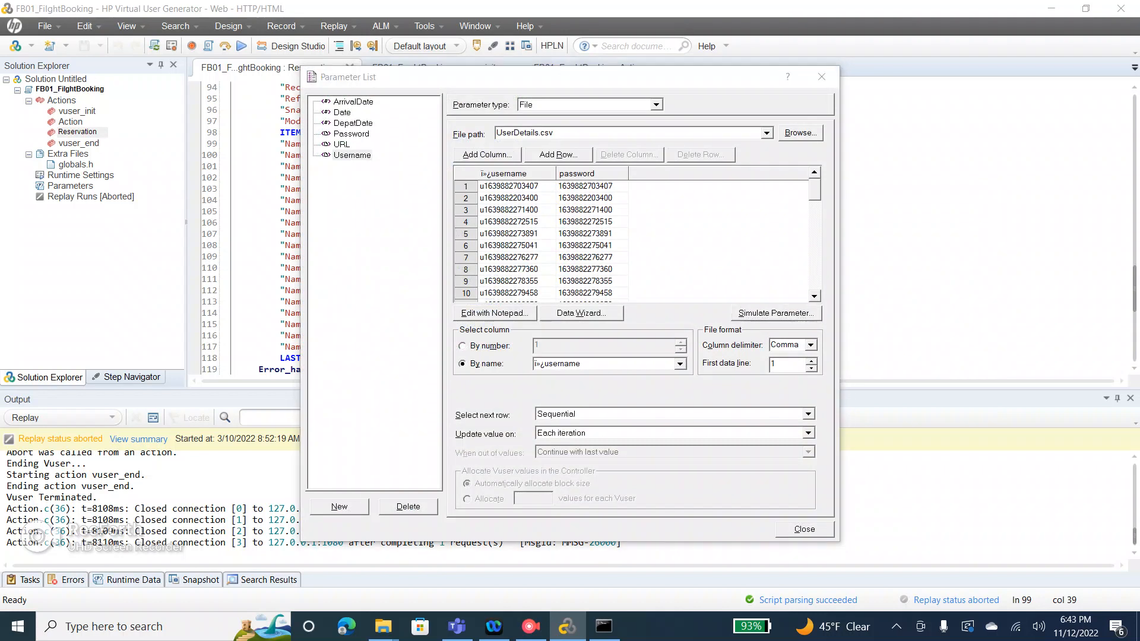
pyautogui.moveTo(643, 127); pyautogui.dragTo(882, 129)
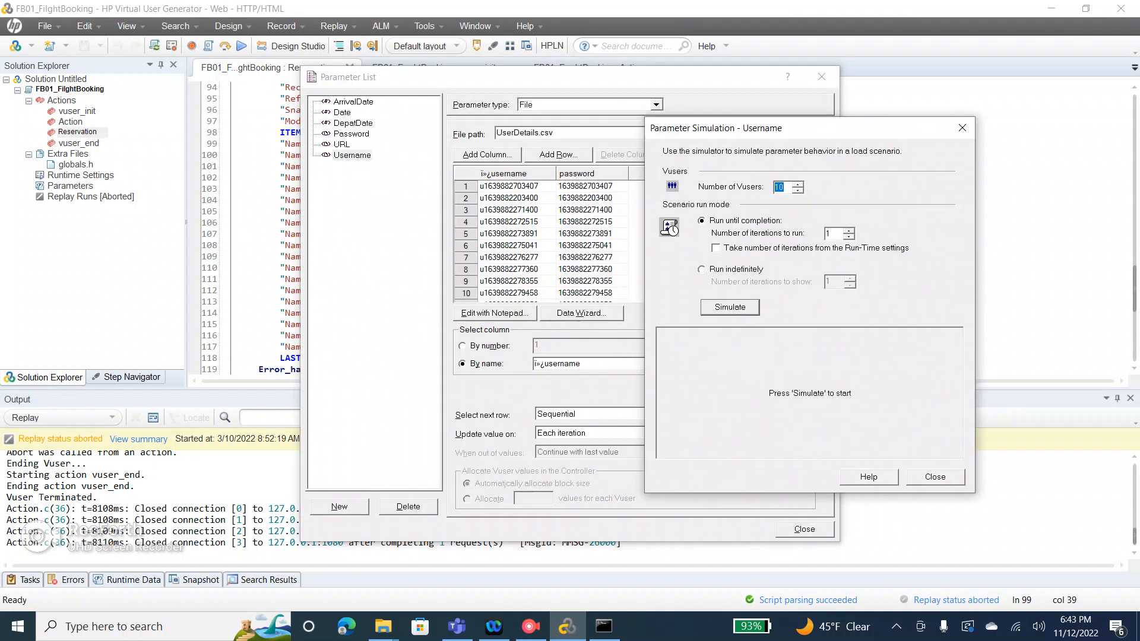
pyautogui.click(962, 127)
# Set the Username parameter's Update value on option to Each occurrence and try to simulate it.
pyautogui.click(808, 434)
pyautogui.press('Return')
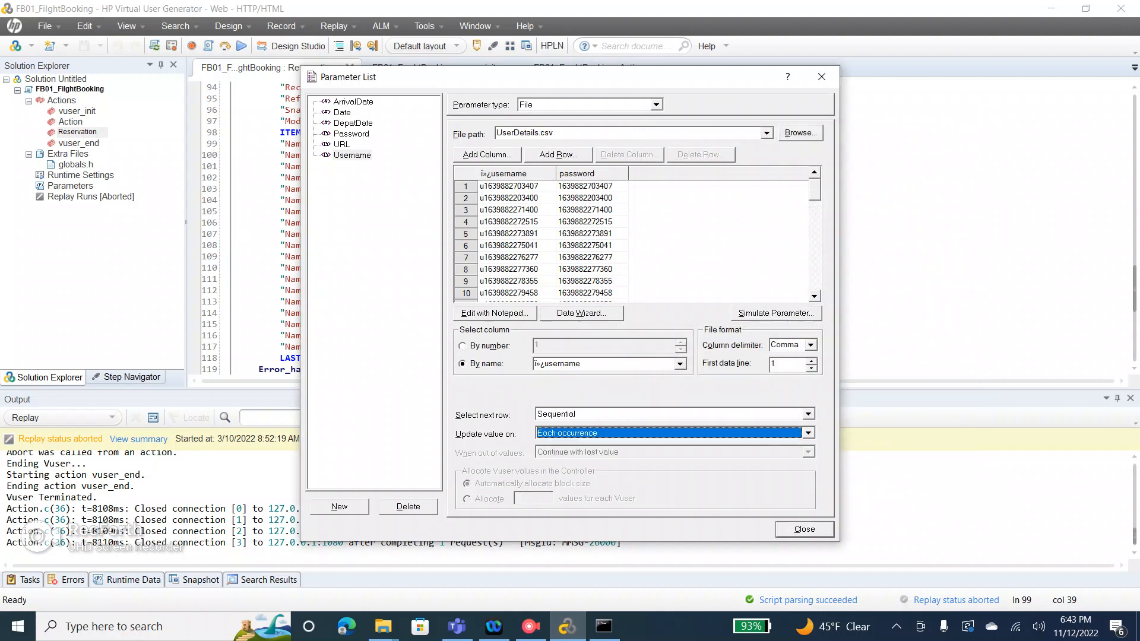
pyautogui.click(776, 313)
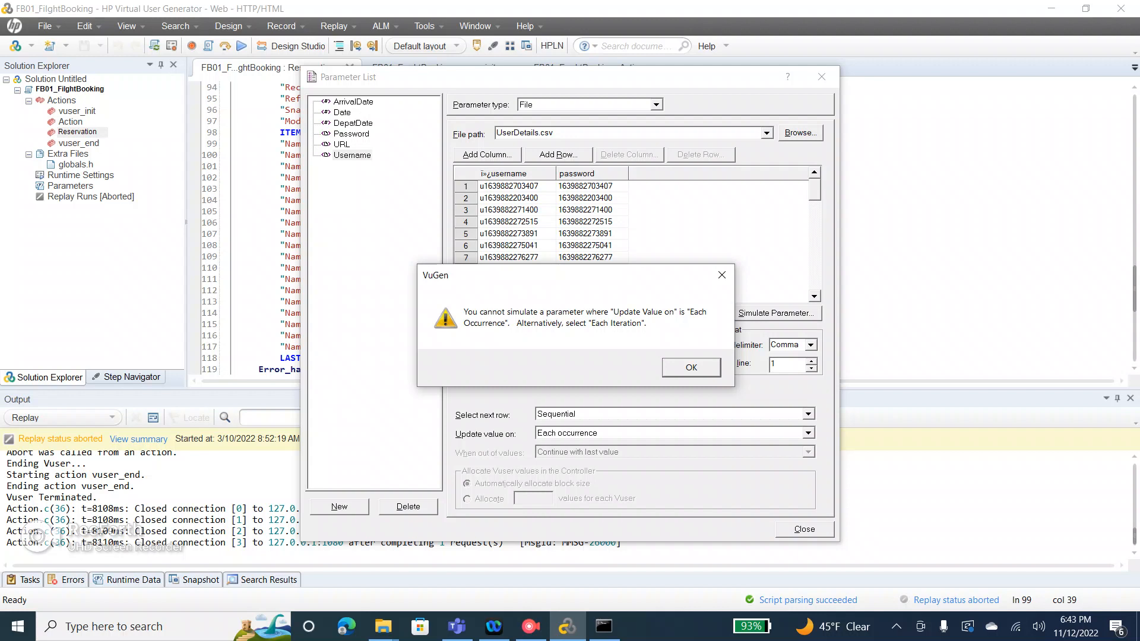
pyautogui.press('Return')
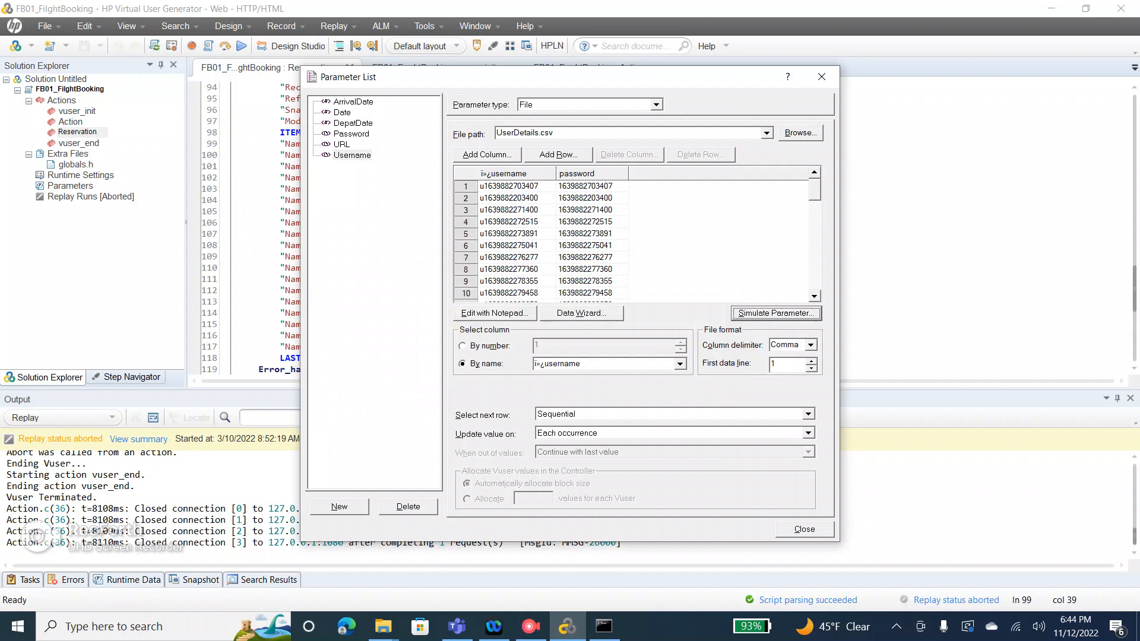
# Move the parameter list off the script code and highlight data rows 1 to 4 individually, ending with rows 1 to 3 together.
pyautogui.moveTo(549, 78); pyautogui.dragTo(731, 61)
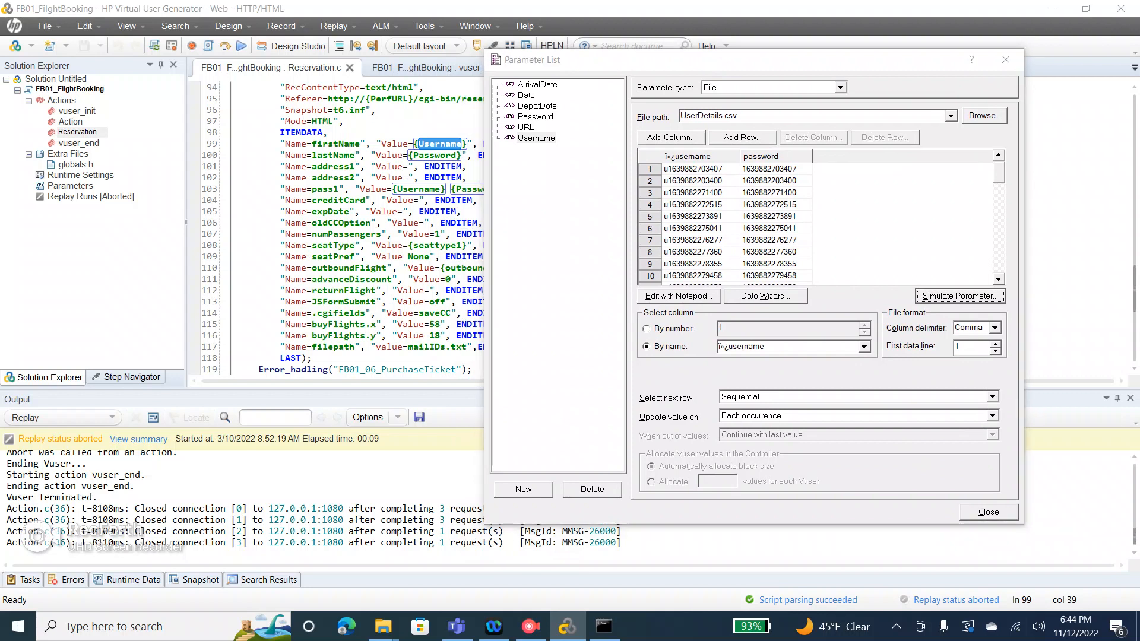
pyautogui.click(649, 169)
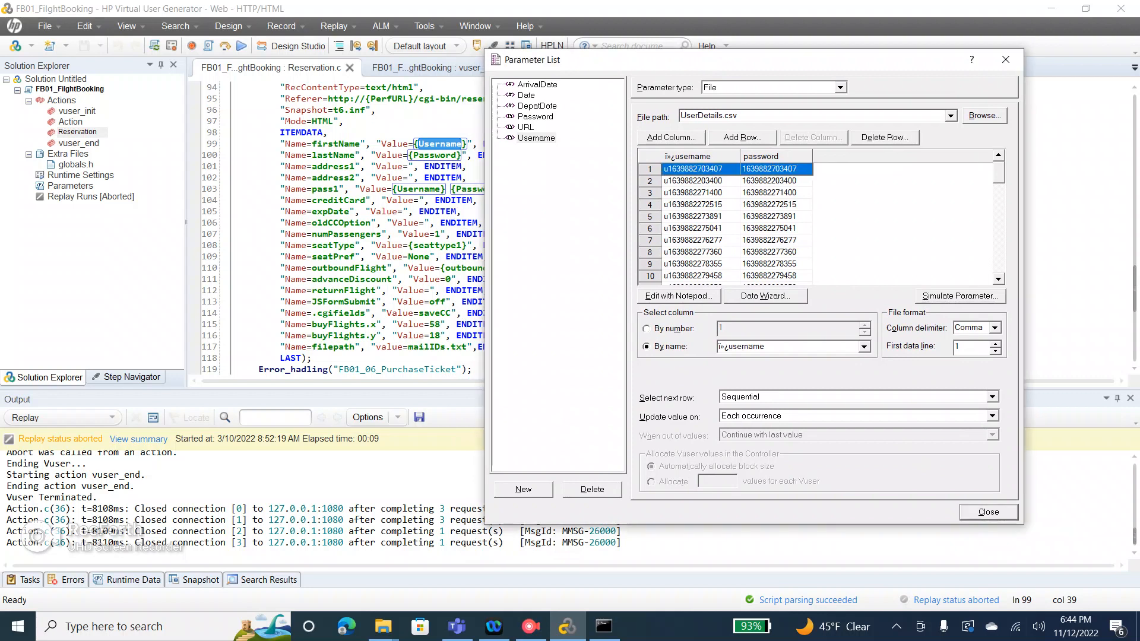
pyautogui.click(649, 181)
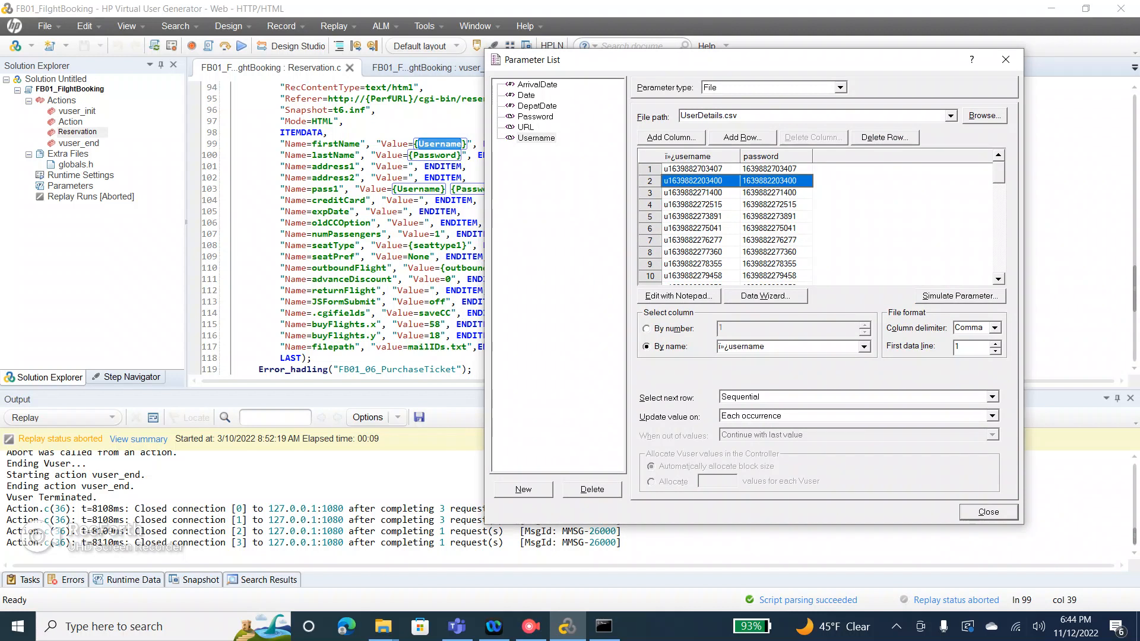
pyautogui.click(649, 192)
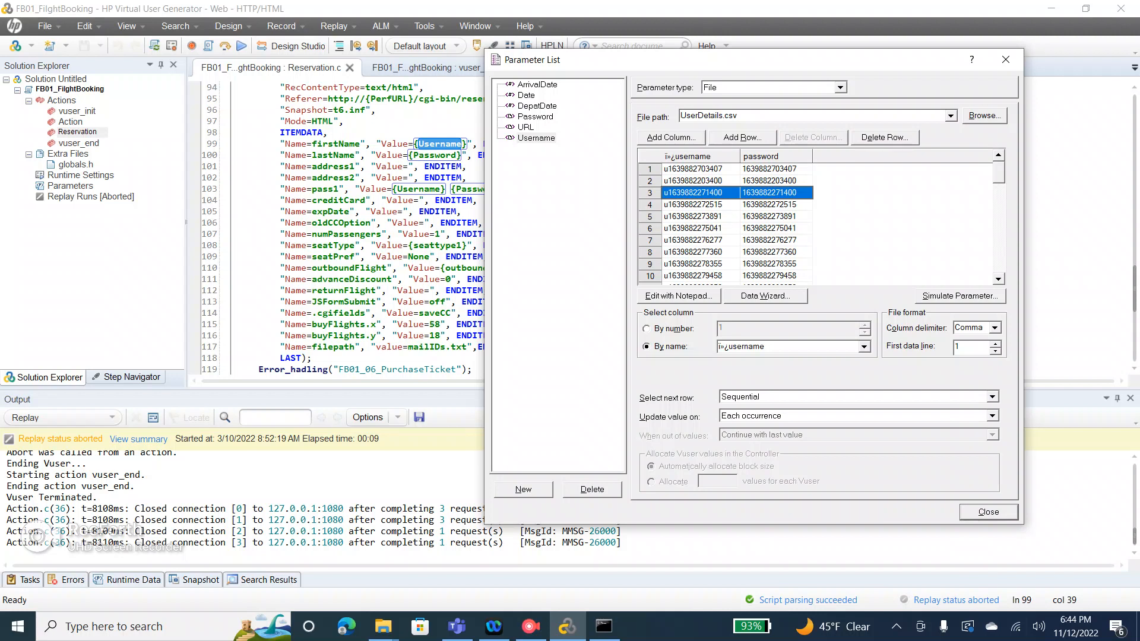
pyautogui.click(700, 169)
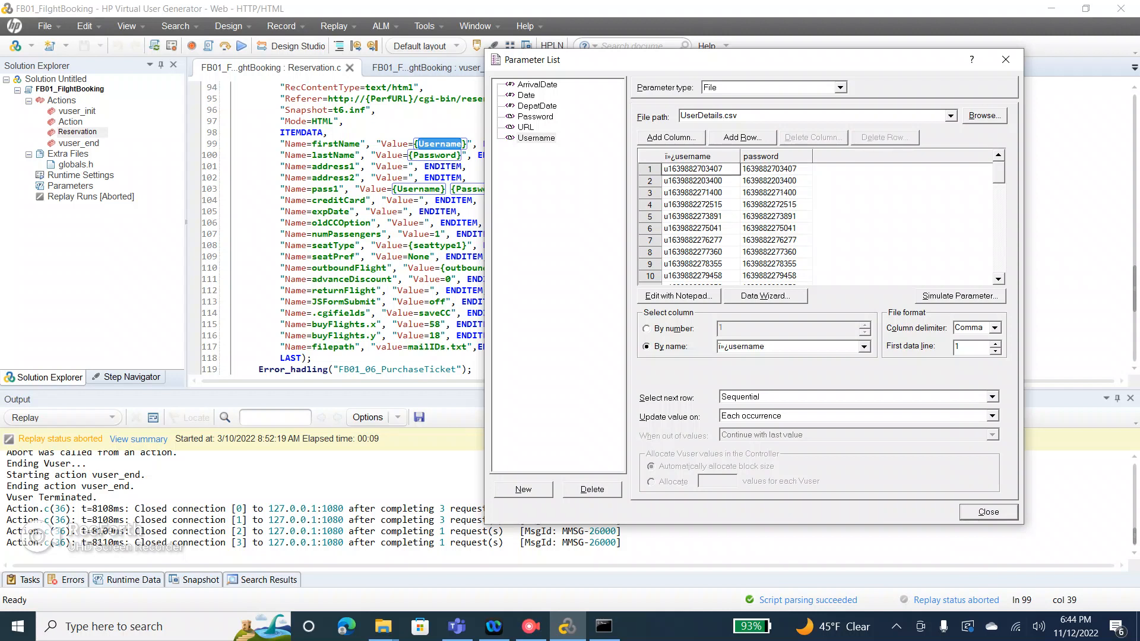
pyautogui.click(650, 204)
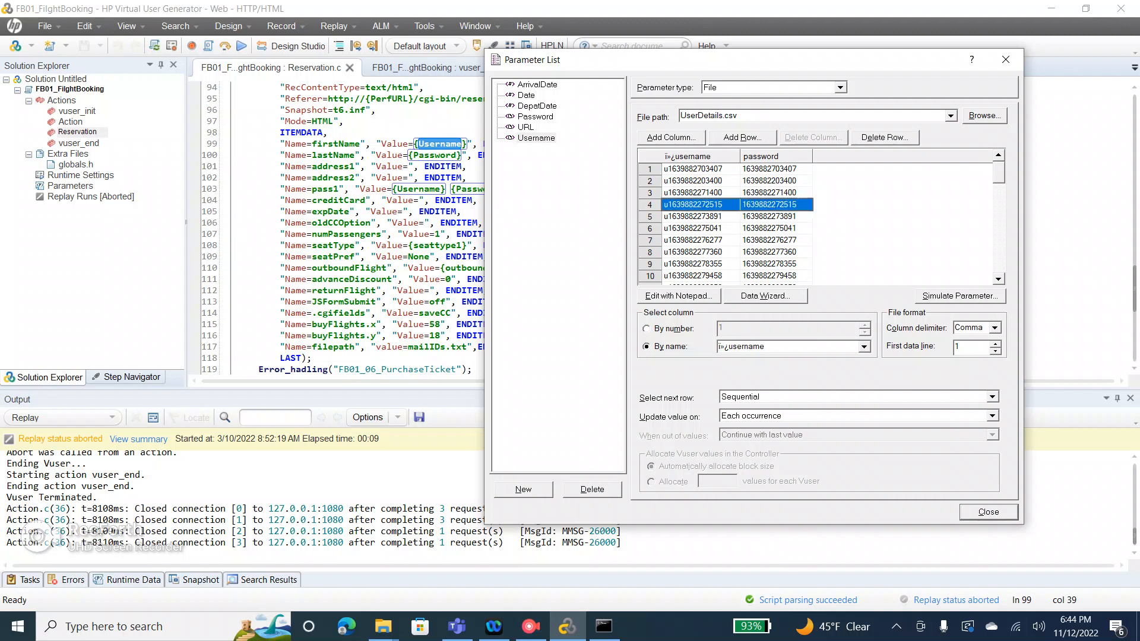
pyautogui.moveTo(650, 169); pyautogui.dragTo(650, 193)
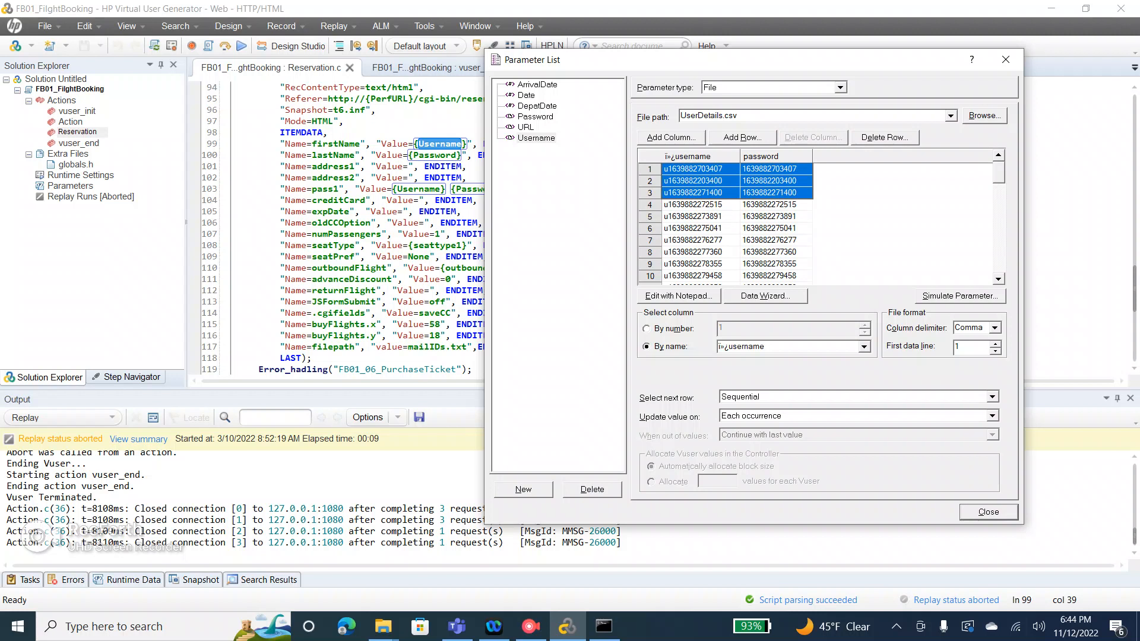
# Highlight data rows 1 through 6 of UserDetails.csv one after another to trace the sequential order of values.
pyautogui.click(650, 169)
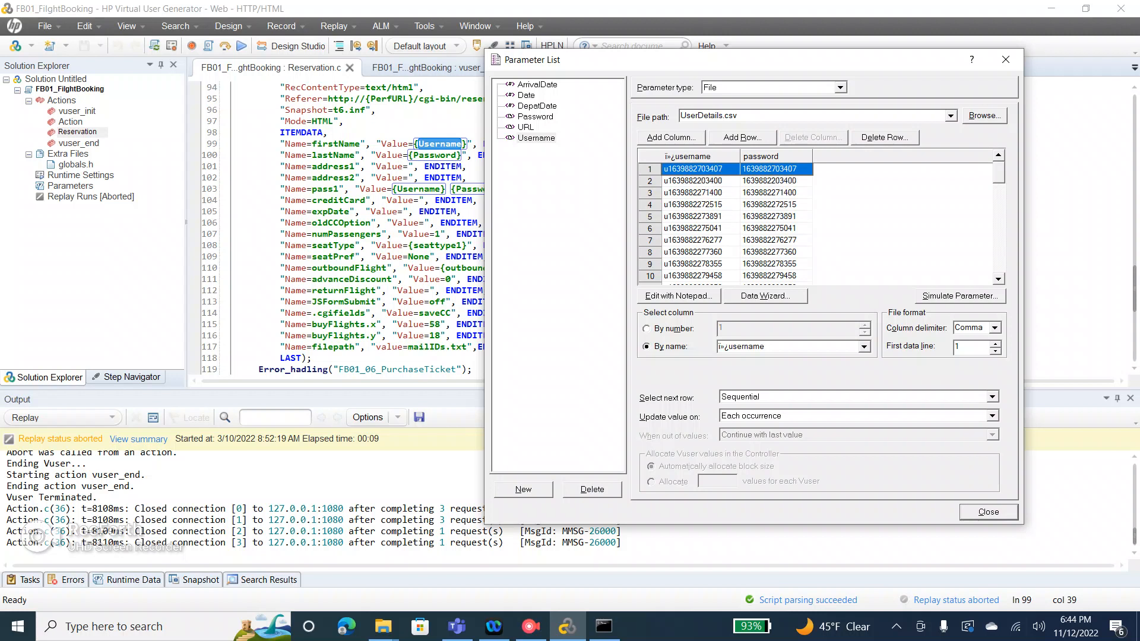
pyautogui.click(649, 181)
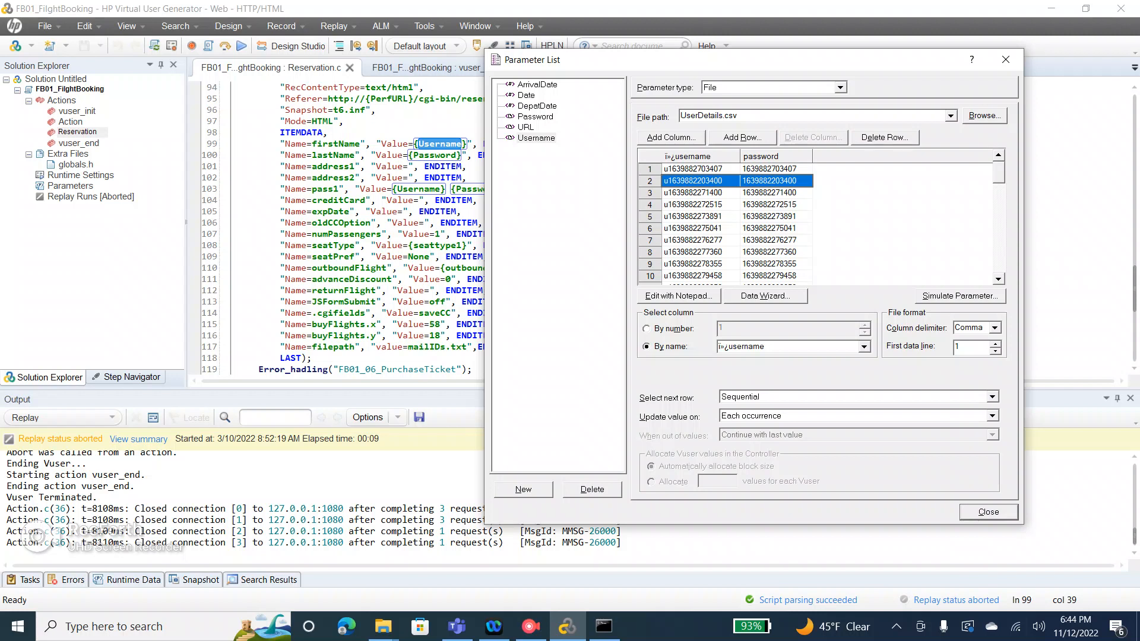
pyautogui.click(649, 193)
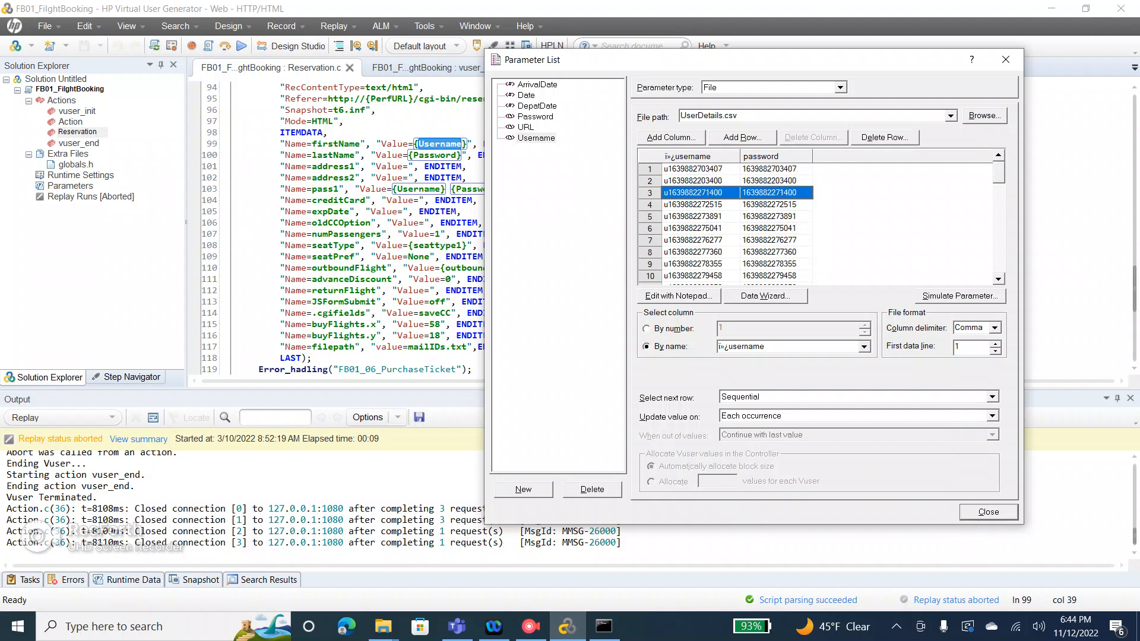
pyautogui.click(649, 204)
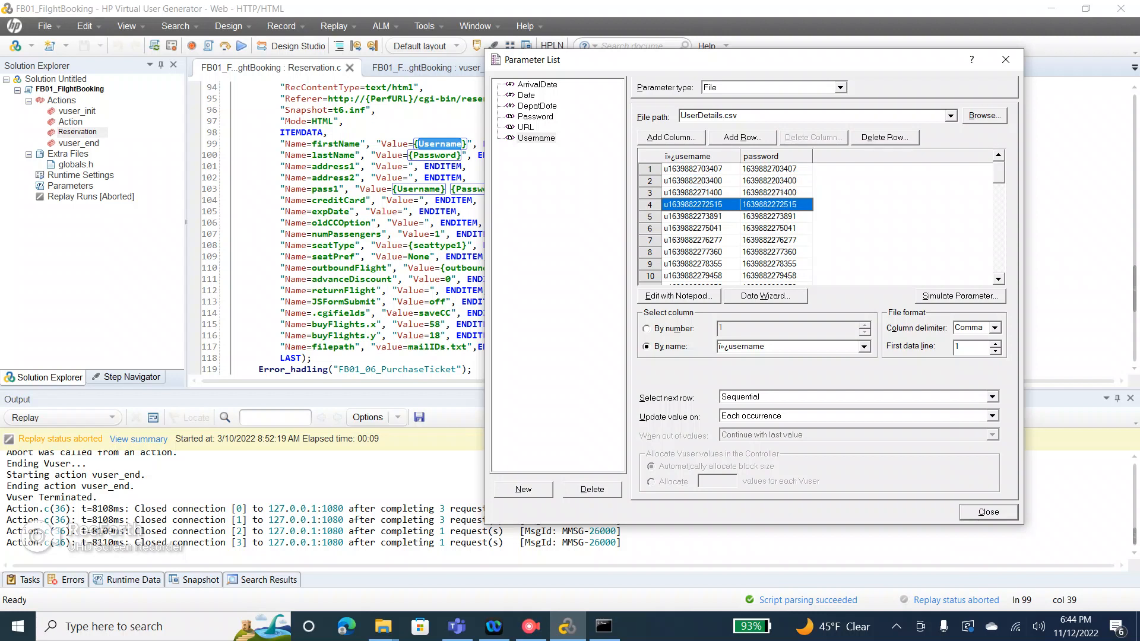
pyautogui.click(650, 216)
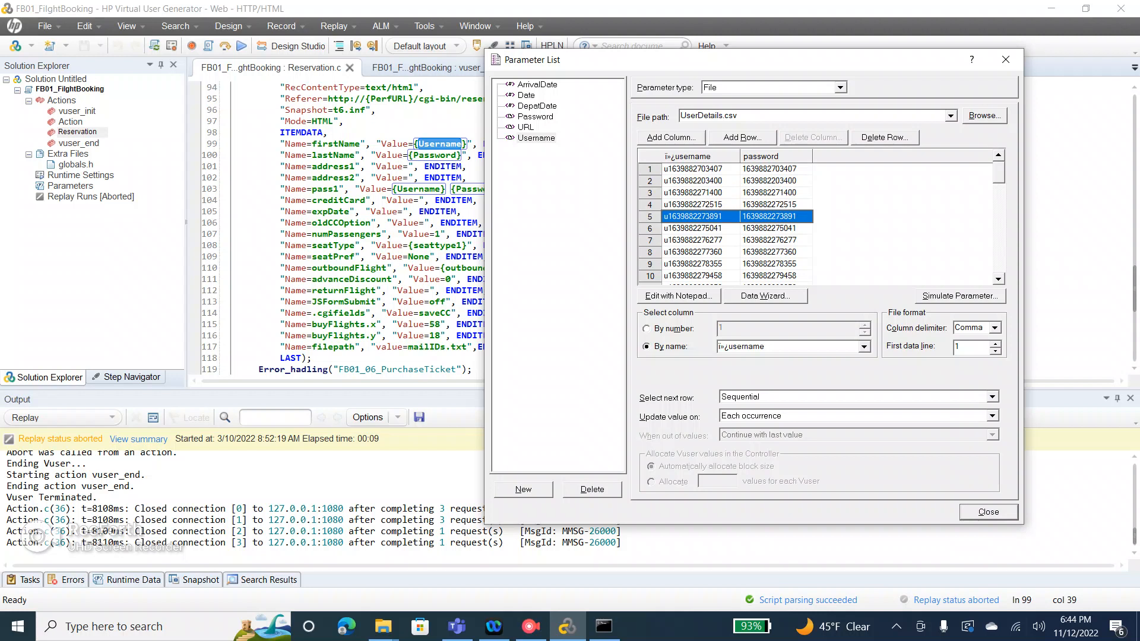
pyautogui.click(649, 229)
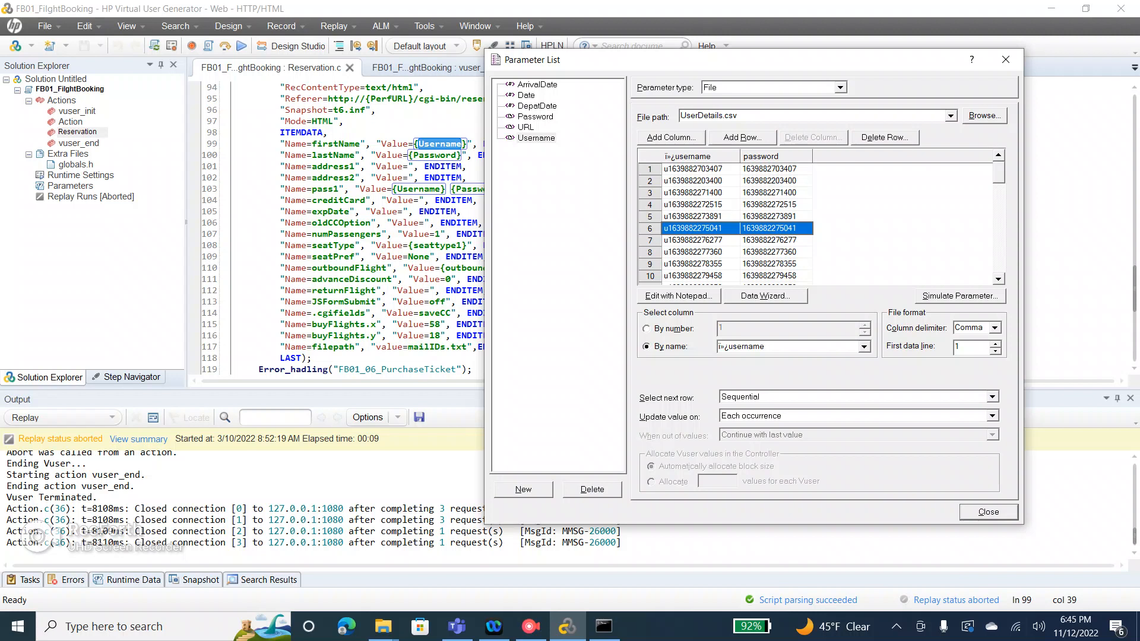
# Go through the username column entries from row 1 to row 6, ending in the row 6 cell.
pyautogui.click(692, 169)
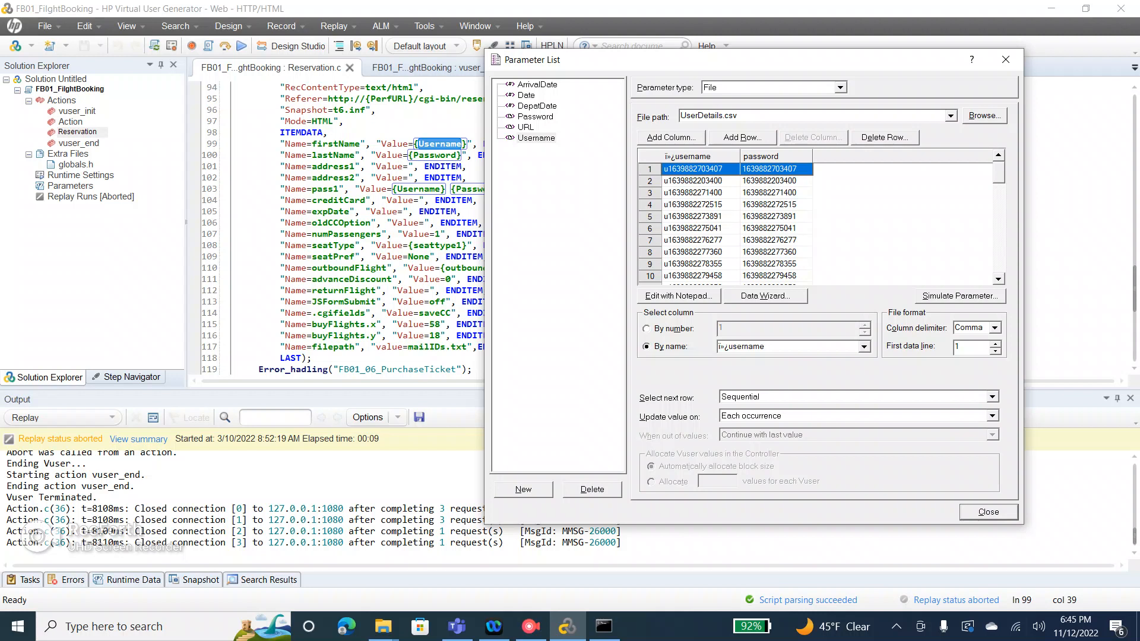
pyautogui.click(700, 181)
pyautogui.click(700, 193)
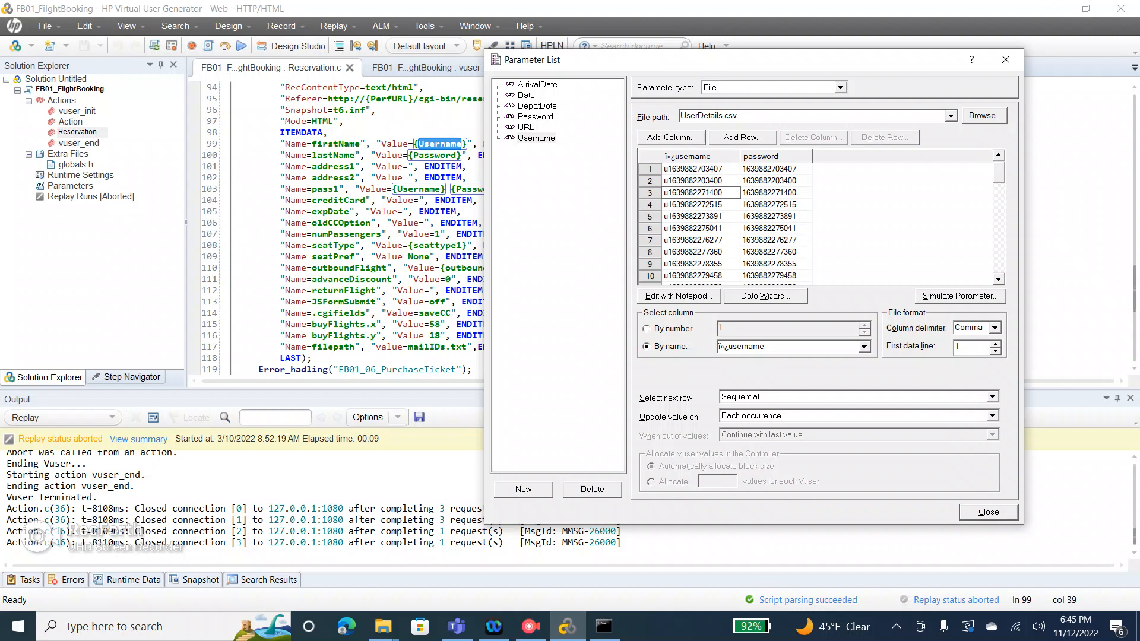
pyautogui.click(700, 205)
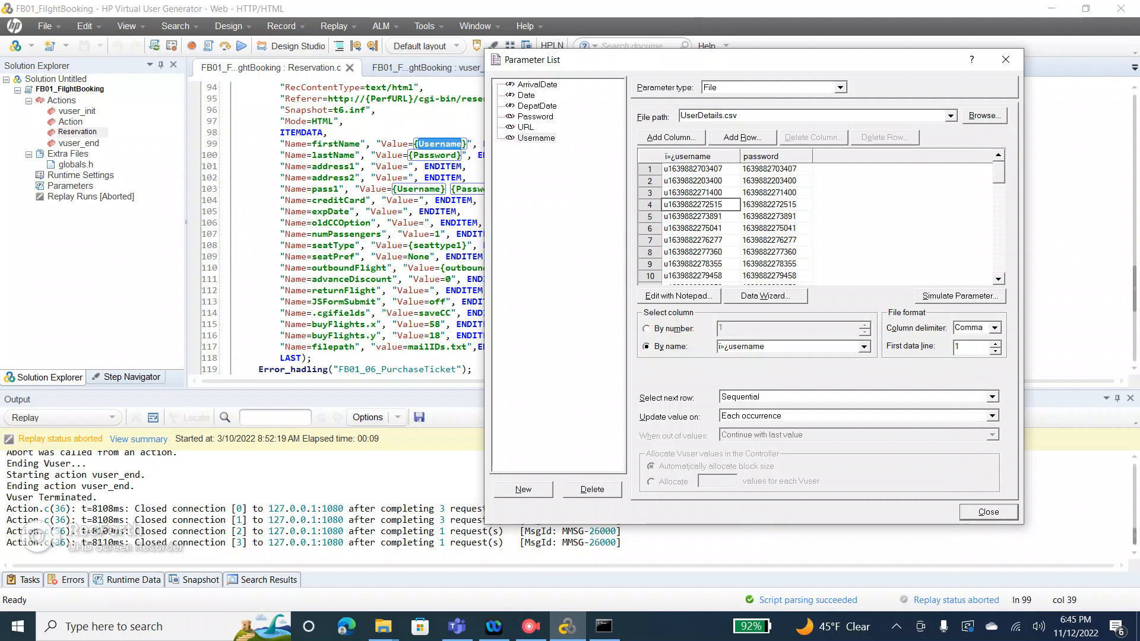
pyautogui.click(700, 217)
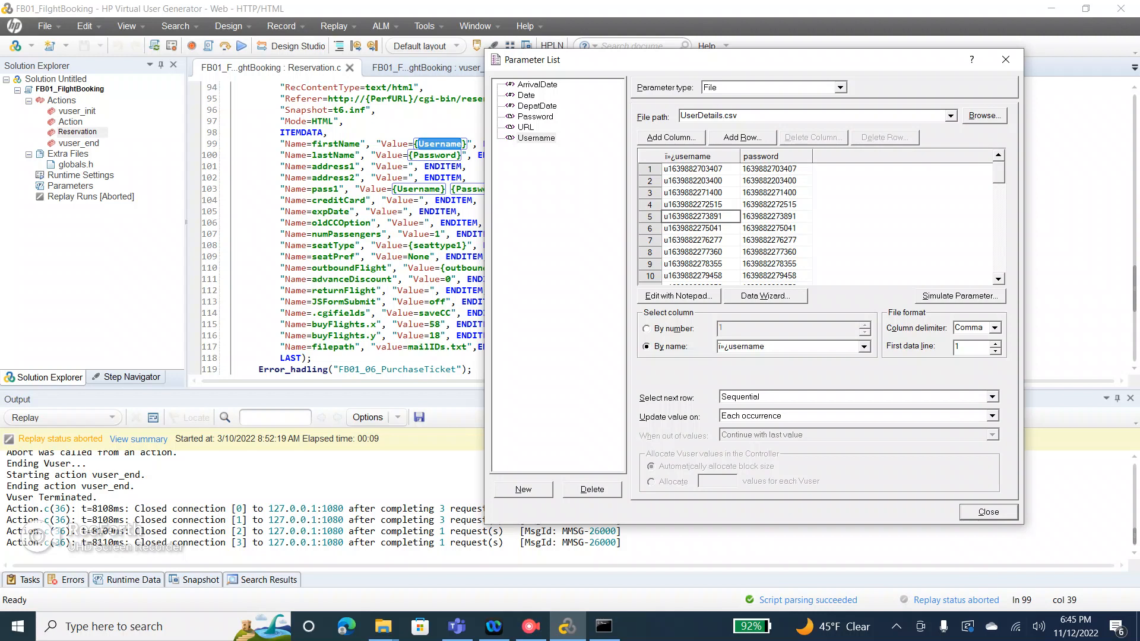
pyautogui.click(700, 228)
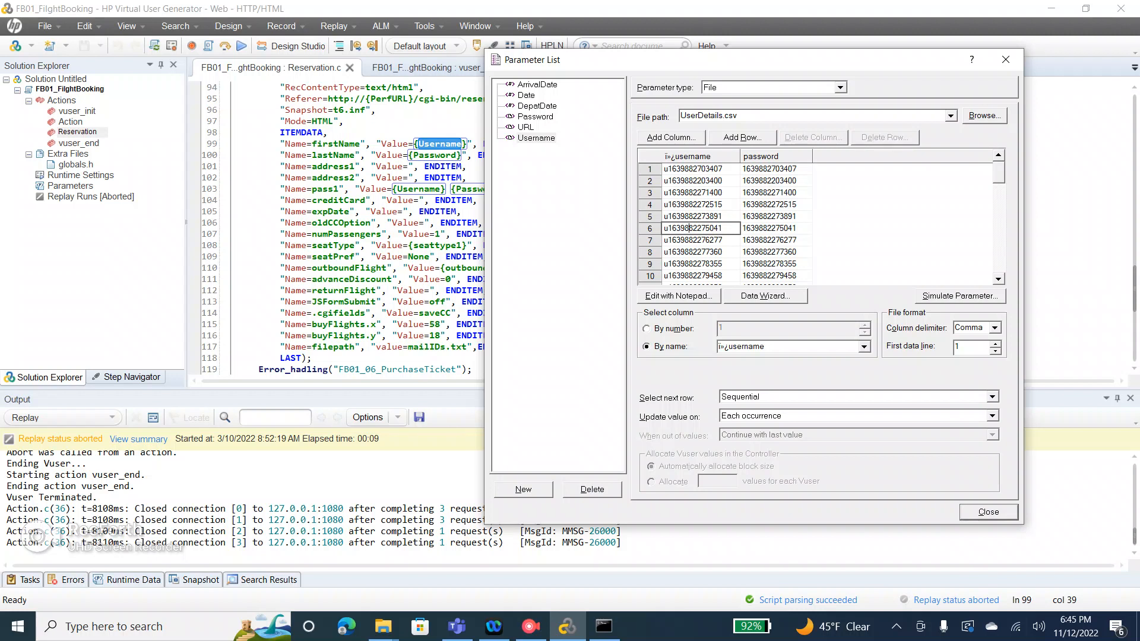
# Set the Username parameter's Update value on option to Each iteration and highlight data rows 1 and 2 in turn.
pyautogui.click(992, 416)
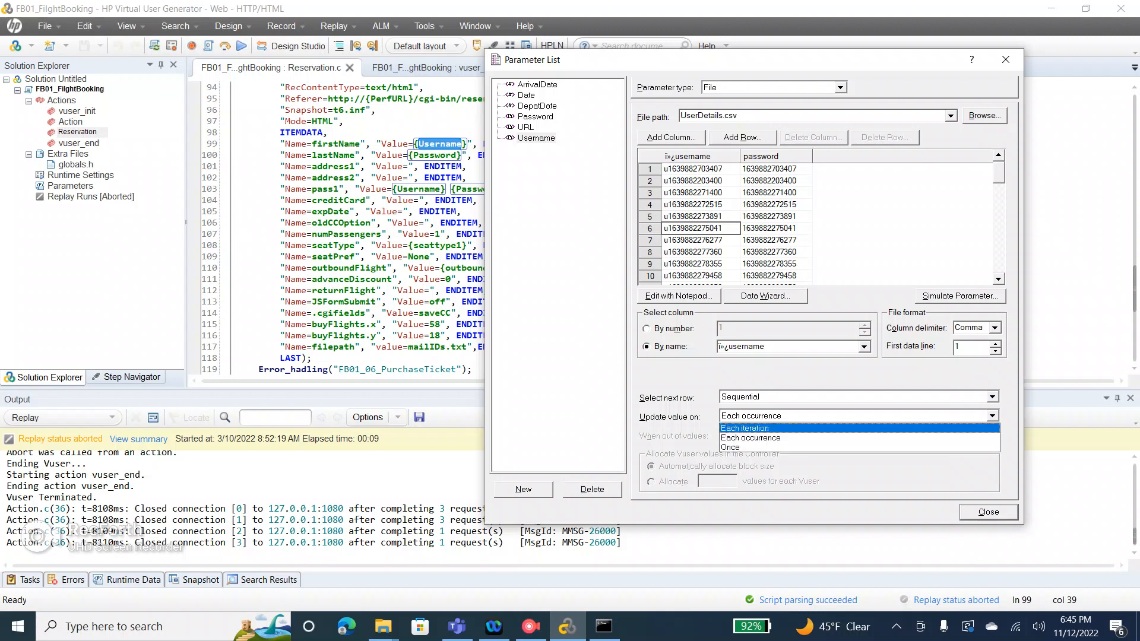
pyautogui.press('Return')
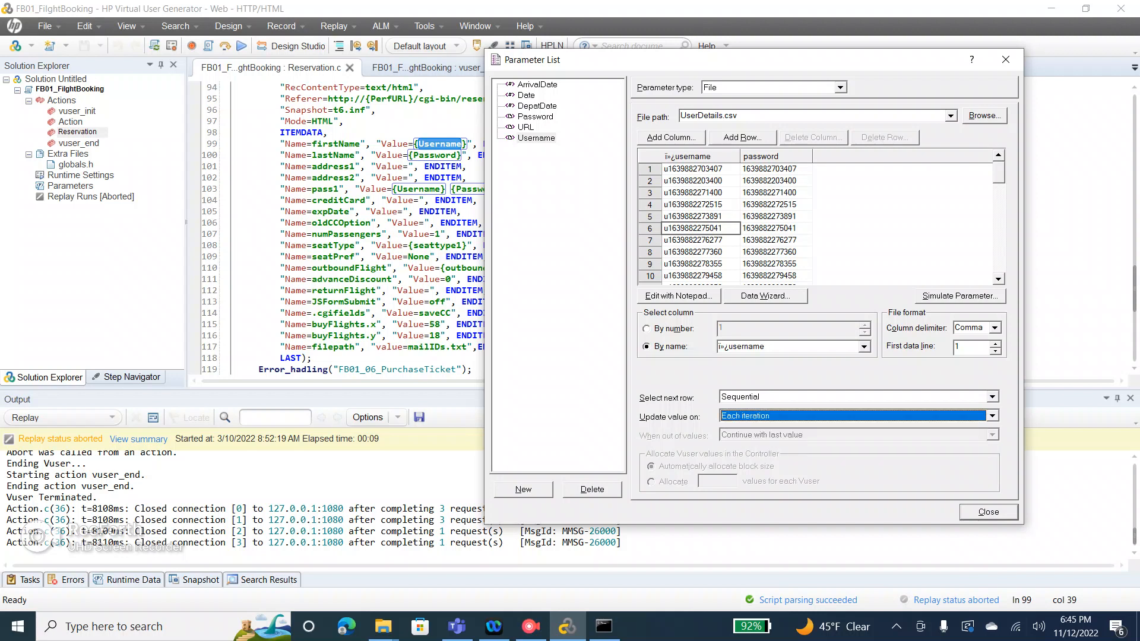
pyautogui.click(650, 170)
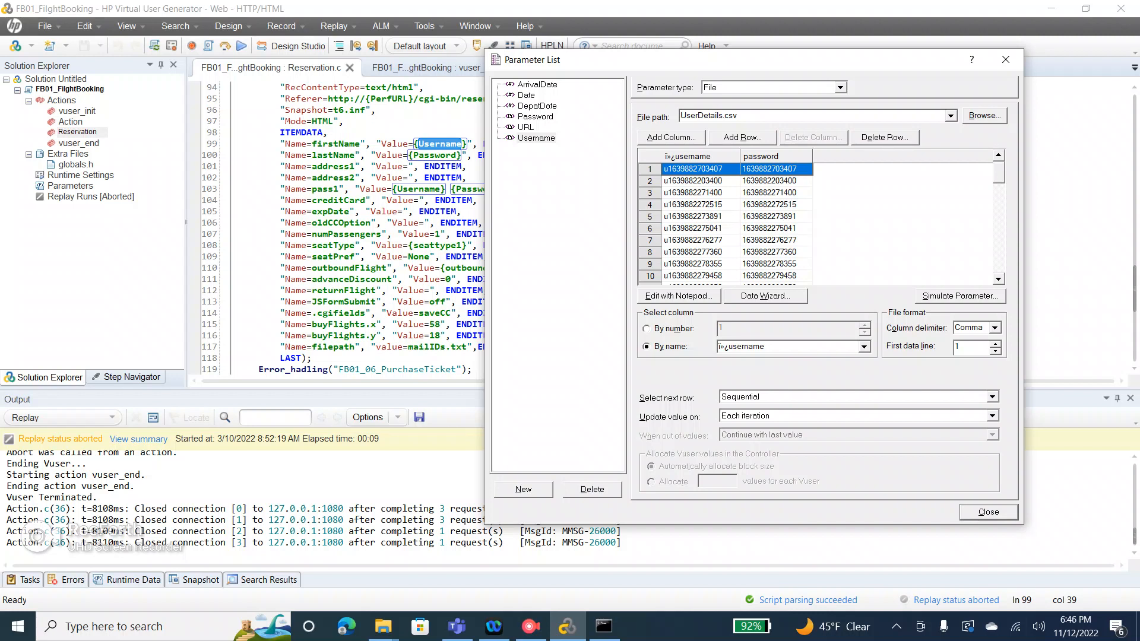
pyautogui.click(701, 181)
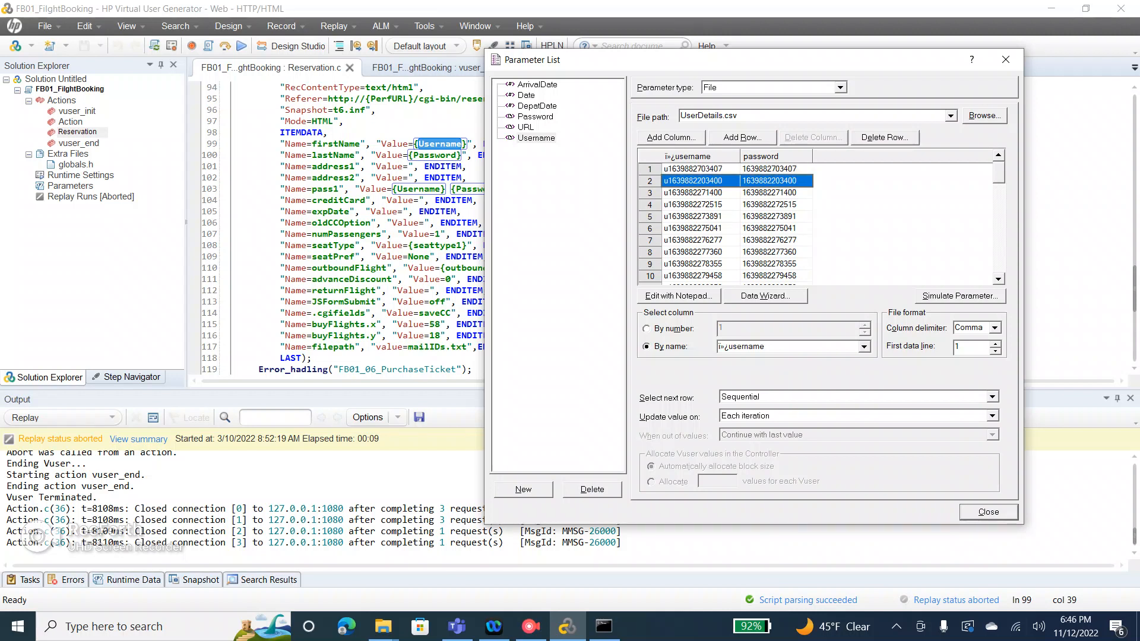
# Switch the Username parameter's Select next row option to Unique and return it to Sequential.
pyautogui.click(992, 397)
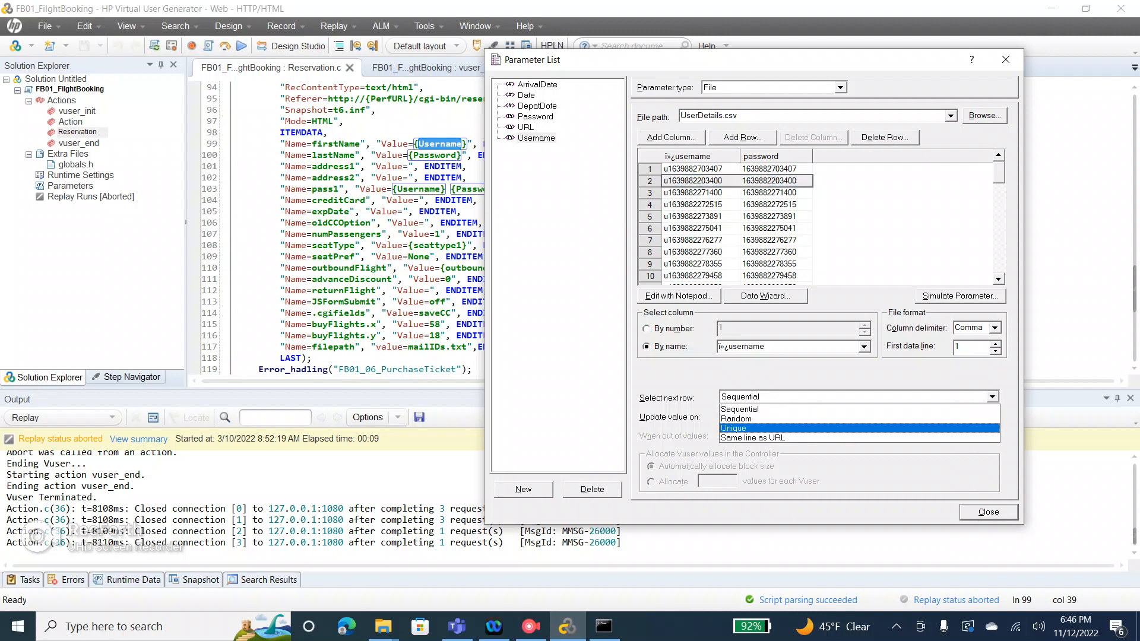
pyautogui.click(854, 428)
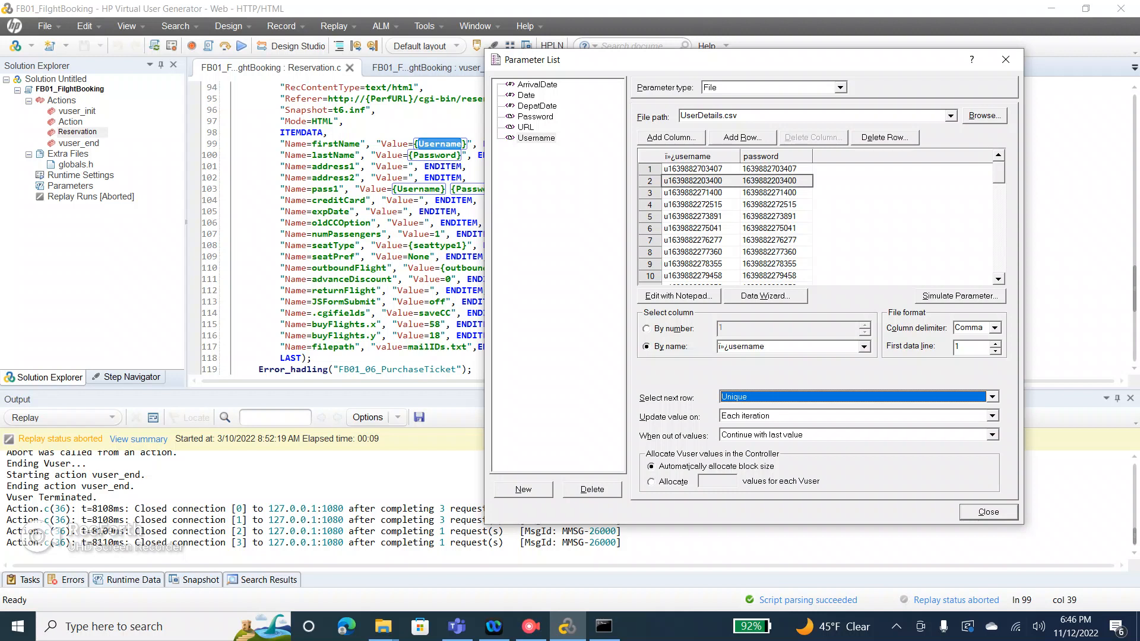
pyautogui.click(992, 397)
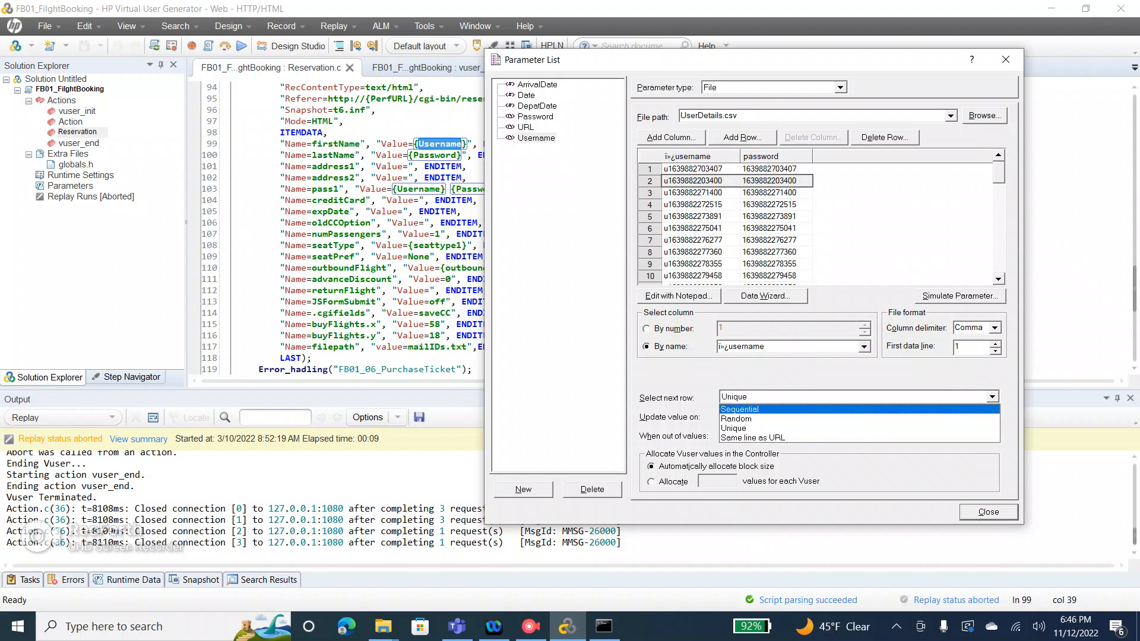
pyautogui.click(855, 409)
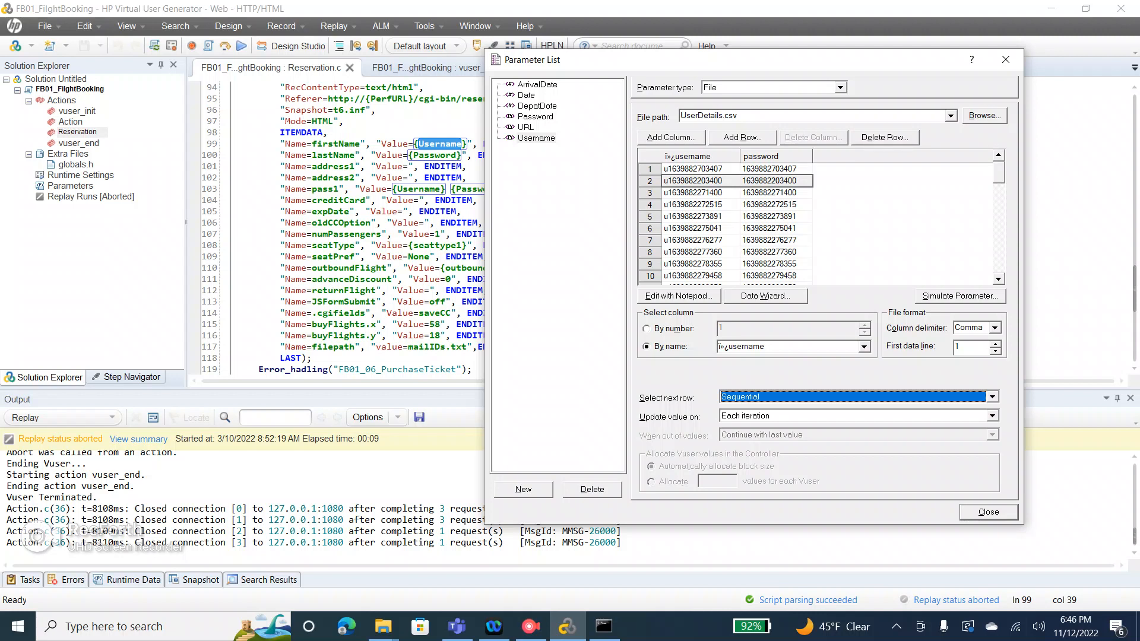
# Set the Username parameter's Update value on option to Once and highlight data row 1.
pyautogui.click(992, 416)
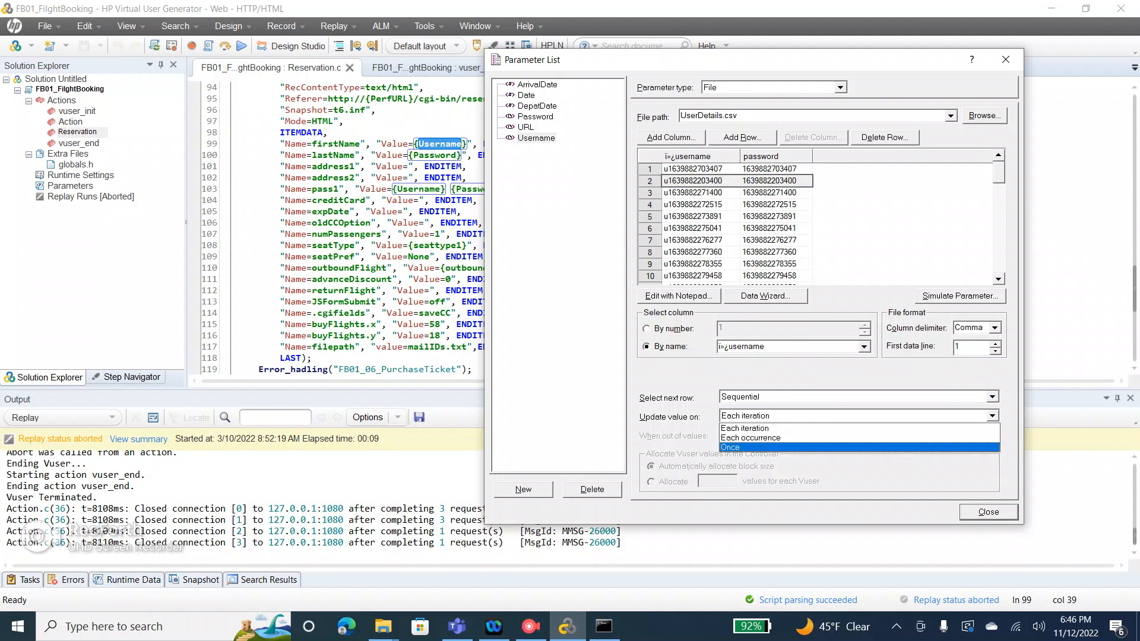
pyautogui.click(855, 447)
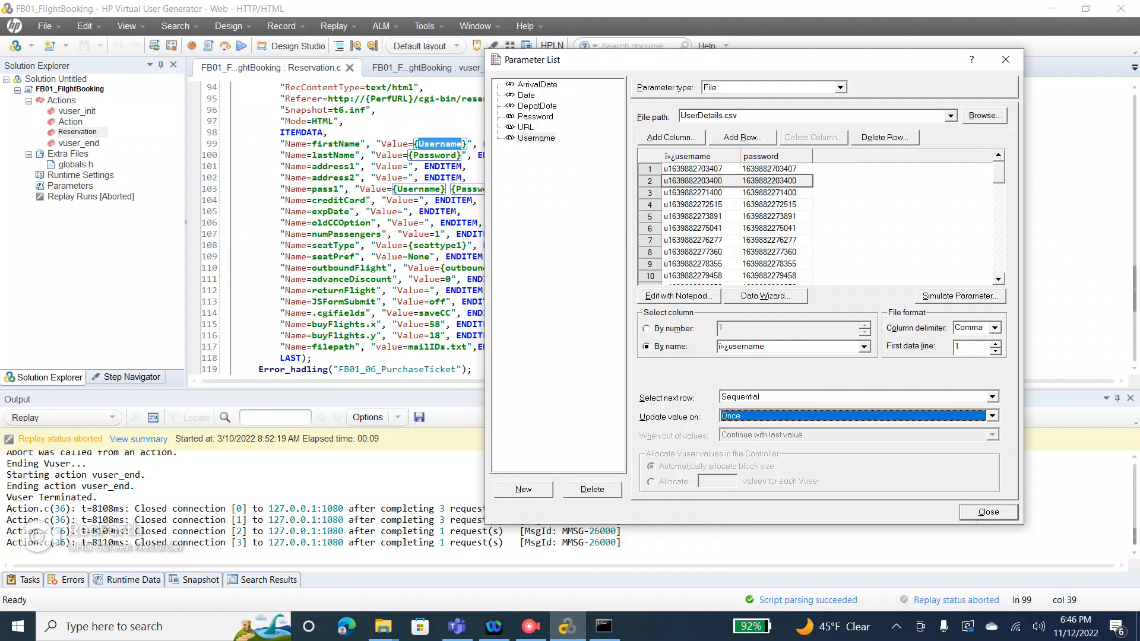
pyautogui.click(693, 169)
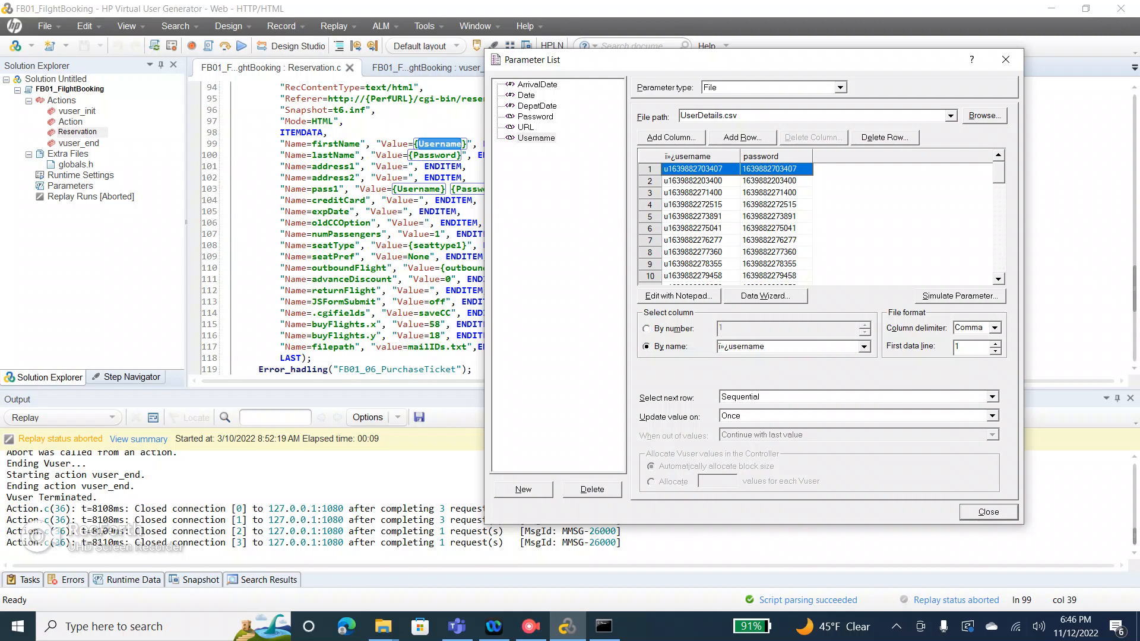
# Set the URL parameter's Select next row option to Sequential and highlight its 127.0.0.1:1080 row.
pyautogui.click(525, 127)
pyautogui.click(689, 169)
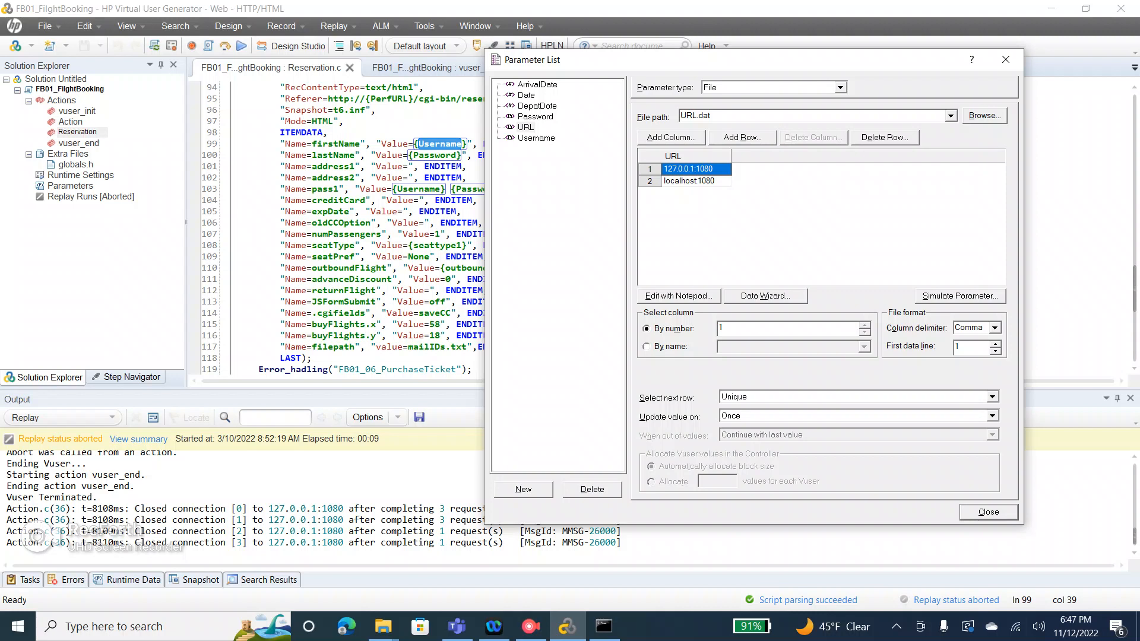
pyautogui.click(992, 396)
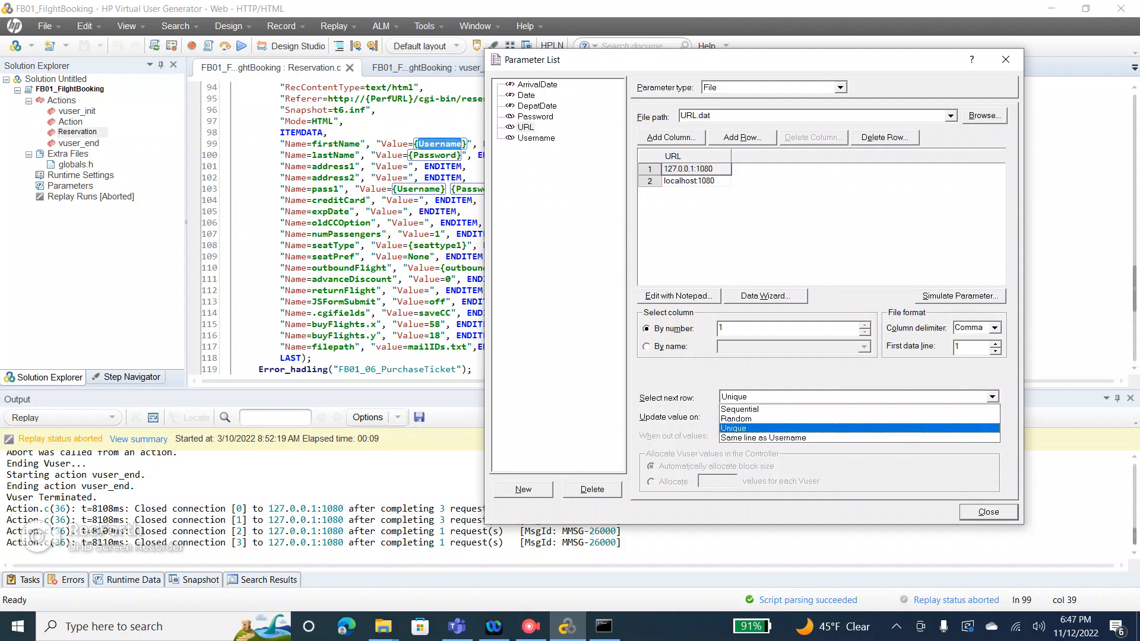
pyautogui.click(858, 409)
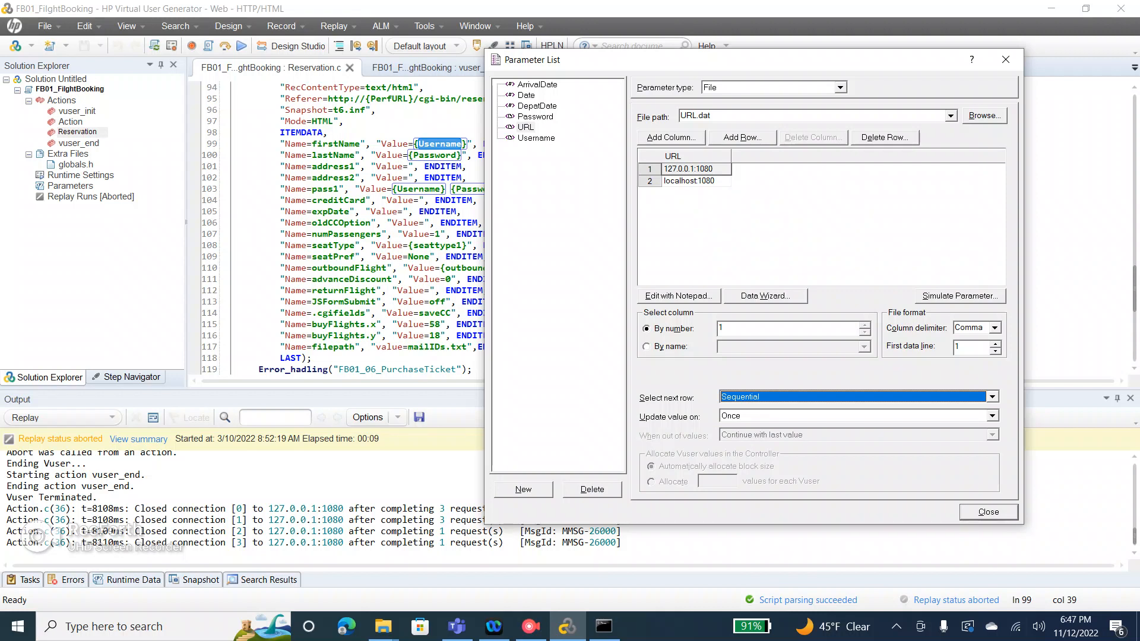
pyautogui.click(696, 169)
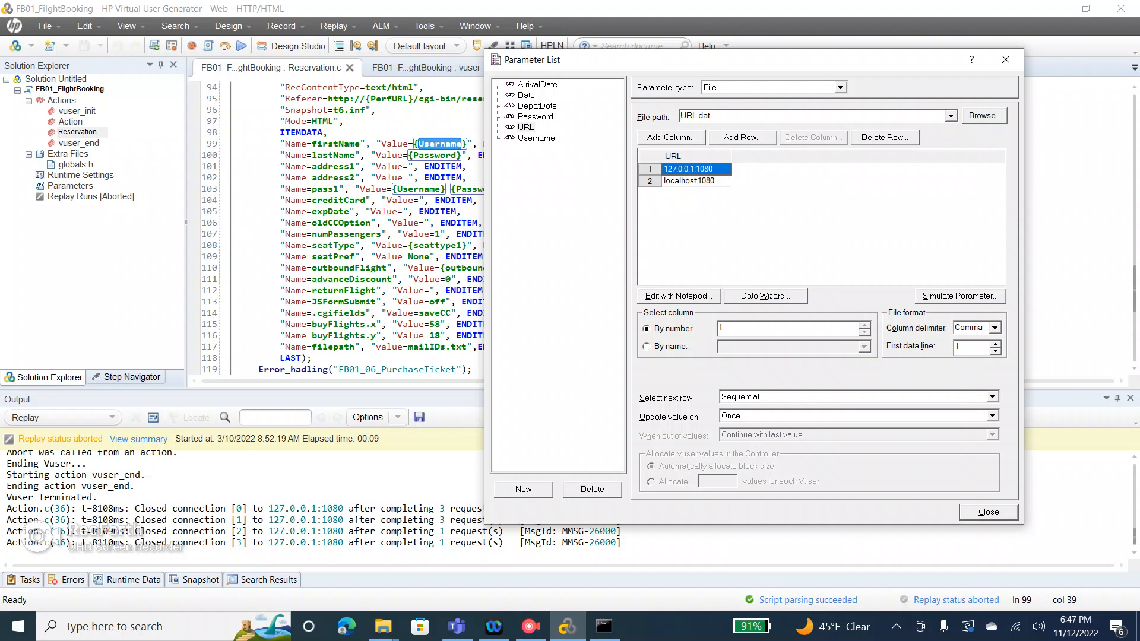
# Delete the localhost:1080 line from the URL parameter's data file in Notepad, save the file and close it.
pyautogui.click(682, 296)
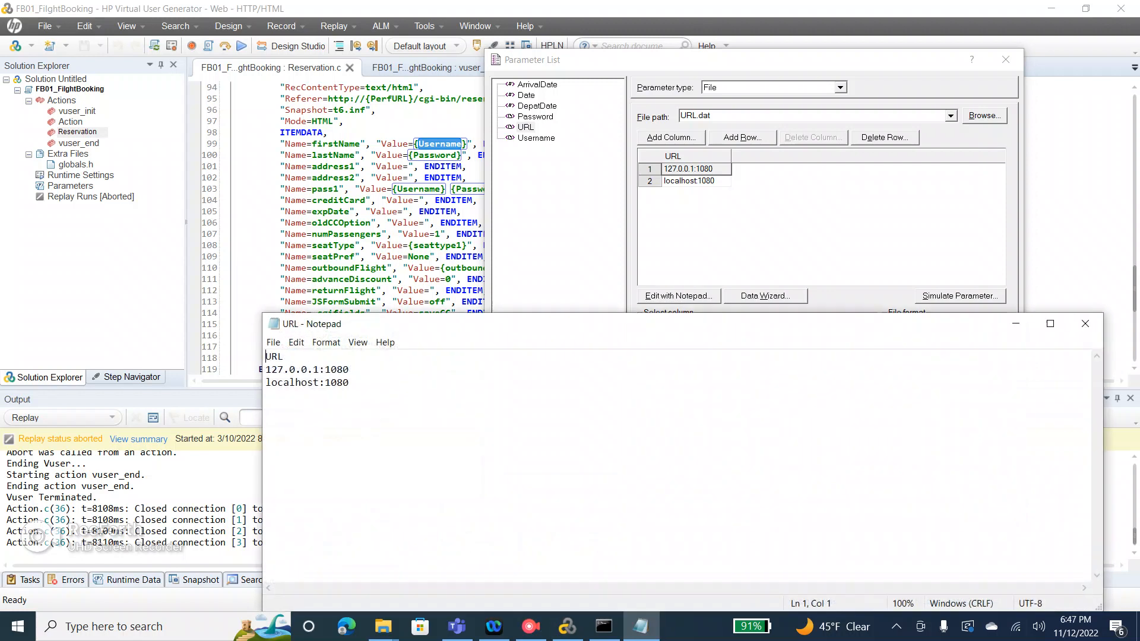
pyautogui.press('Down')
pyautogui.press('Down')
pyautogui.hotkey('shift', 'Down')
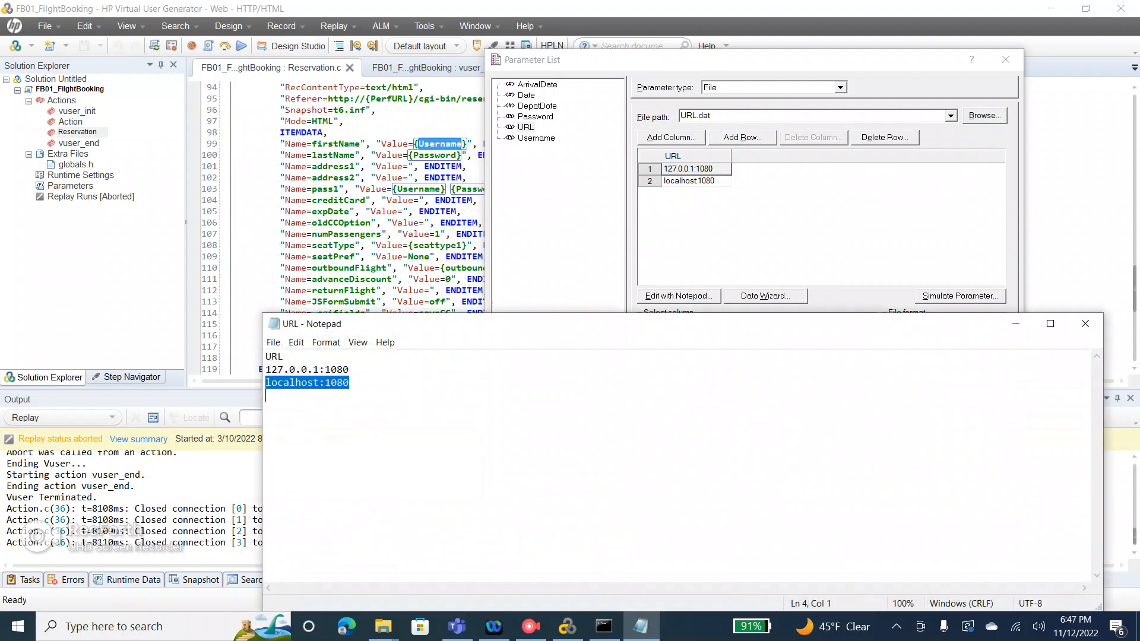
pyautogui.press('Delete')
pyautogui.hotkey('ctrl', 's')
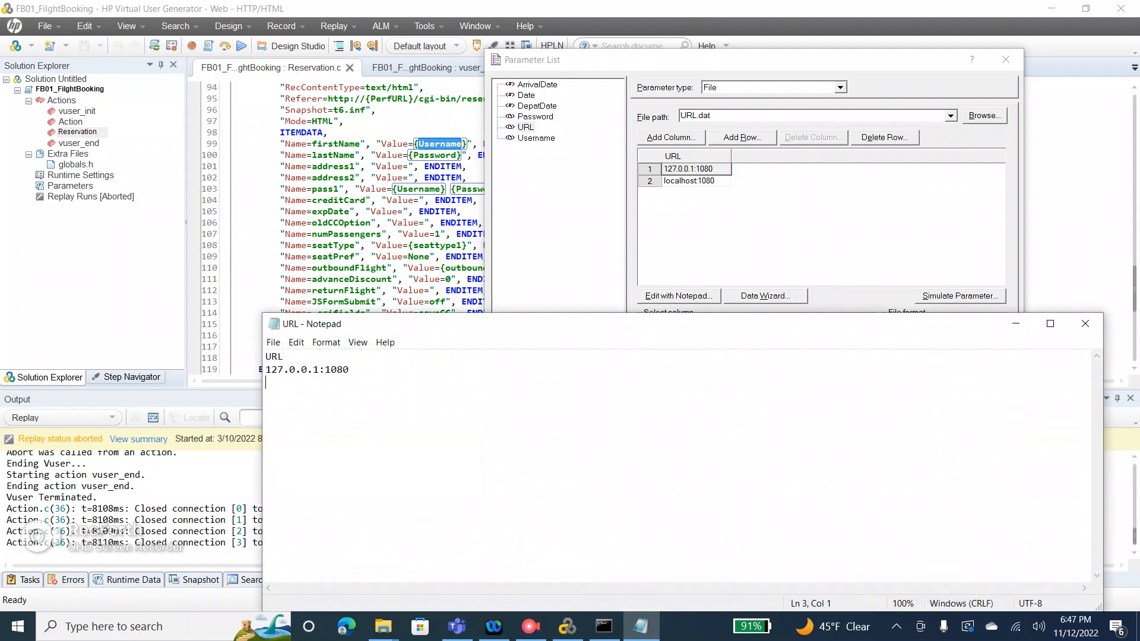
pyautogui.click(1085, 324)
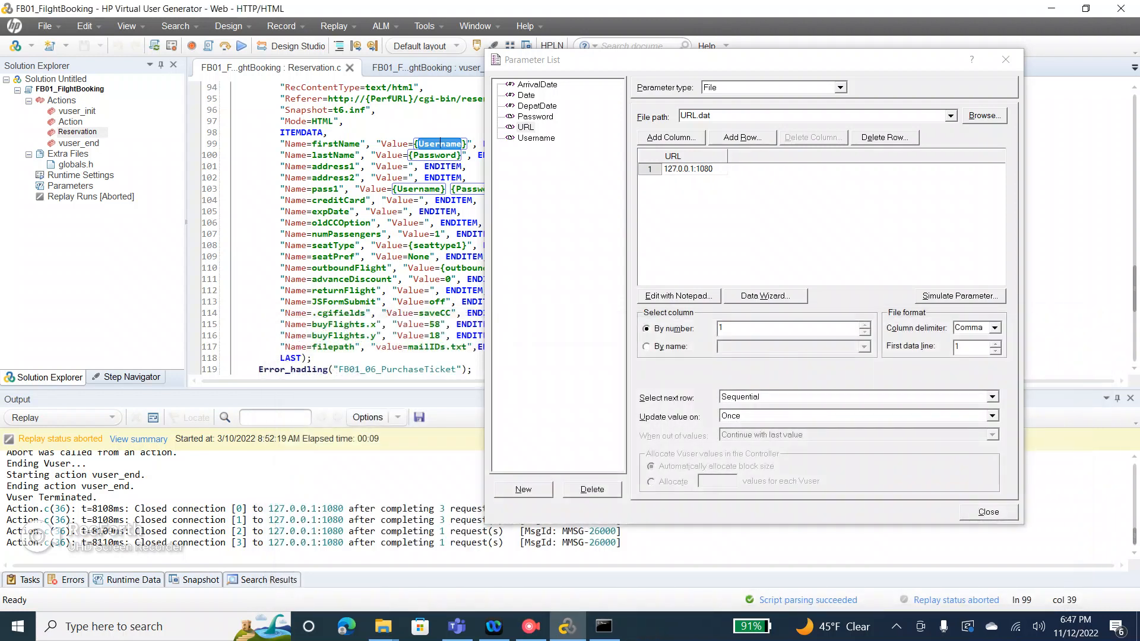
# Simulate the URL parameter with 1 Vuser and 10 iterations, and widen the first two iteration columns to read their values.
pyautogui.click(959, 295)
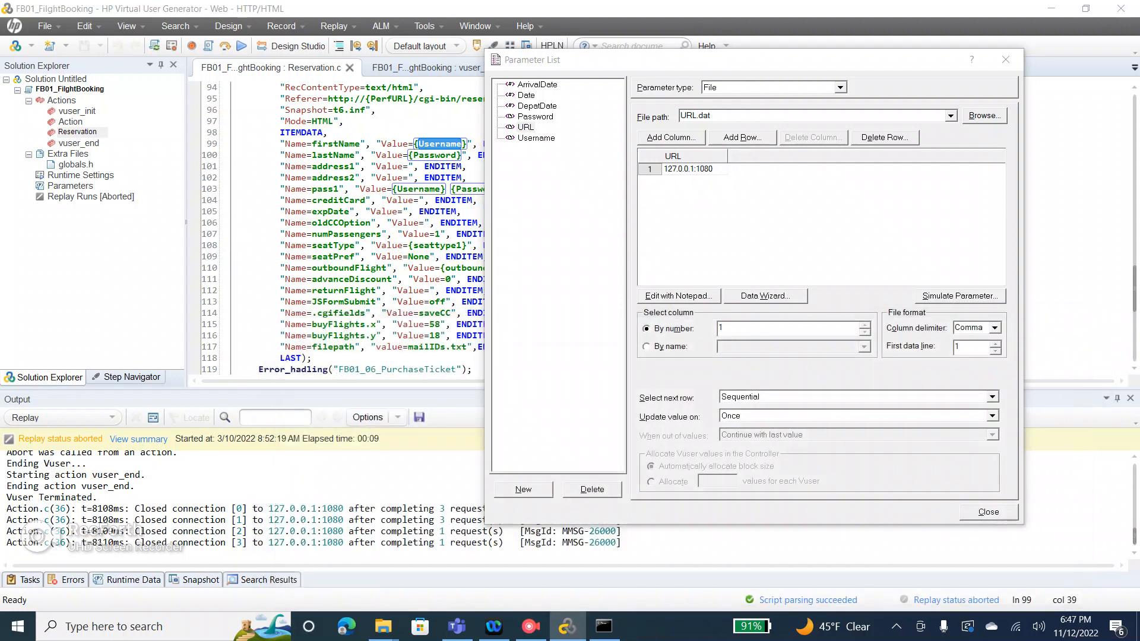
pyautogui.moveTo(682, 109); pyautogui.dragTo(827, 97)
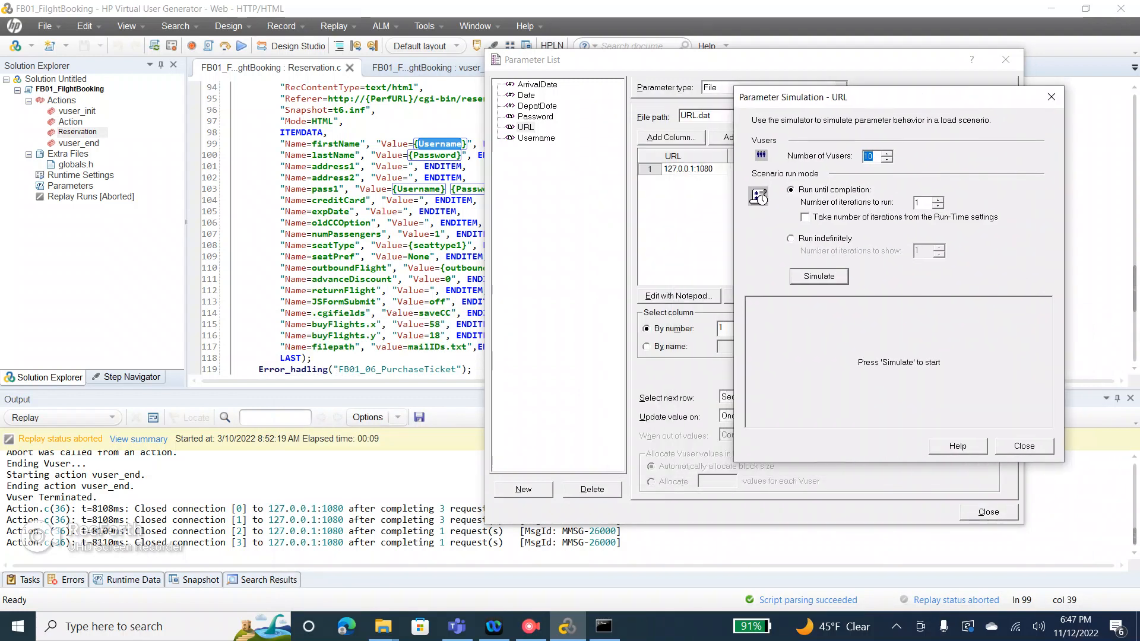
pyautogui.write('10')
pyautogui.click(818, 277)
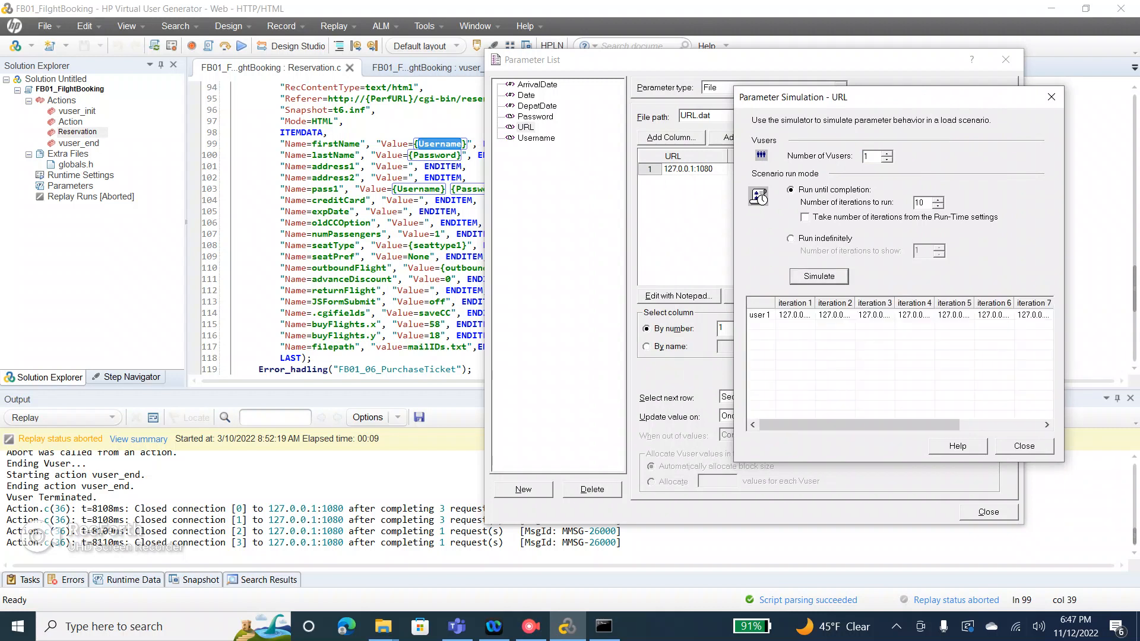
pyautogui.moveTo(814, 302); pyautogui.dragTo(854, 303)
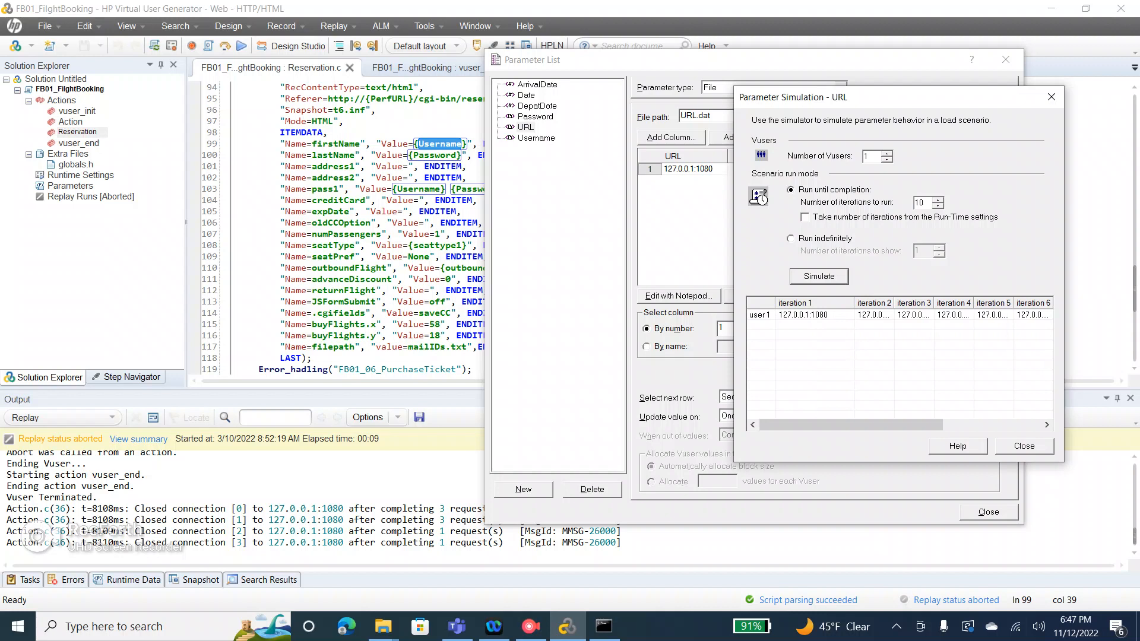
pyautogui.moveTo(895, 302); pyautogui.dragTo(929, 303)
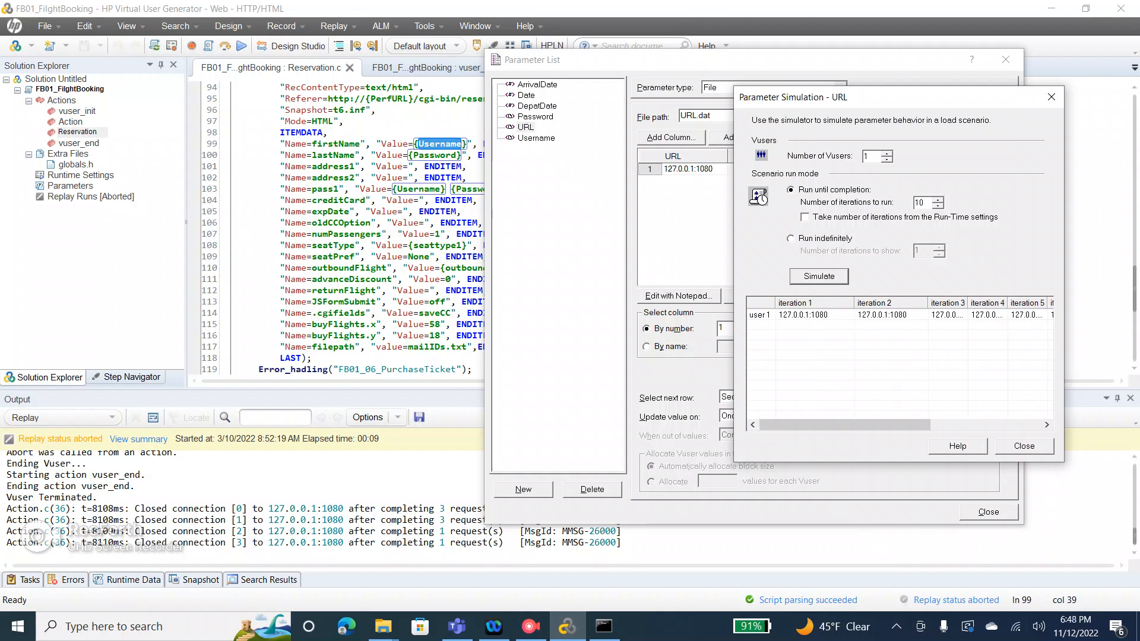
# Rerun the URL simulation with 100 Vusers, examine the first two iterations' values across users, and close the simulator.
pyautogui.write('00')
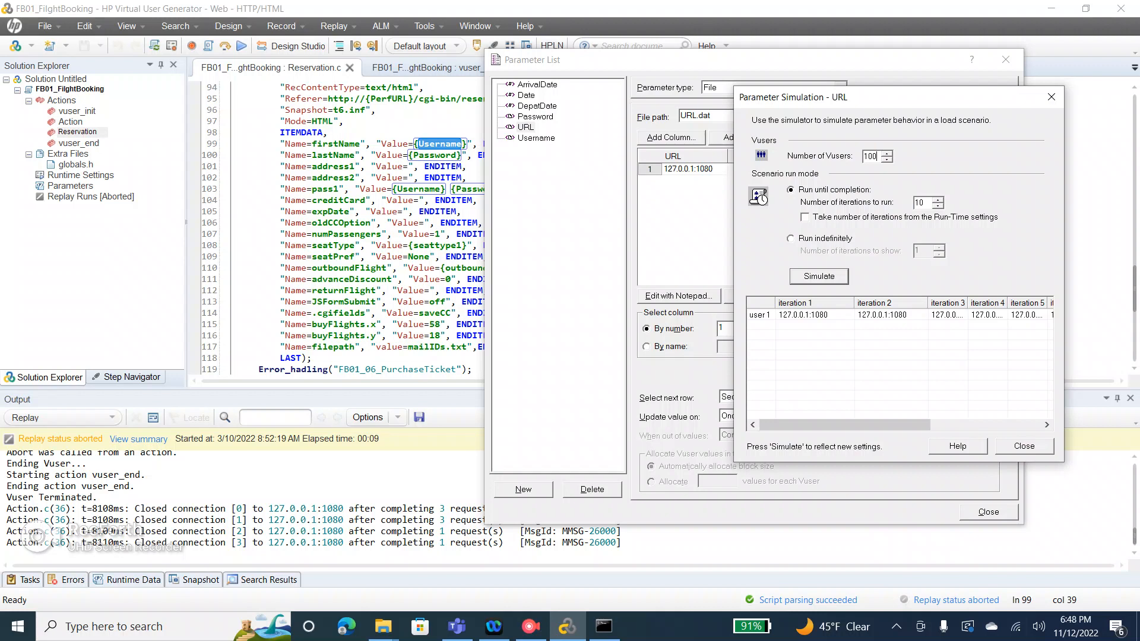
pyautogui.press('Return')
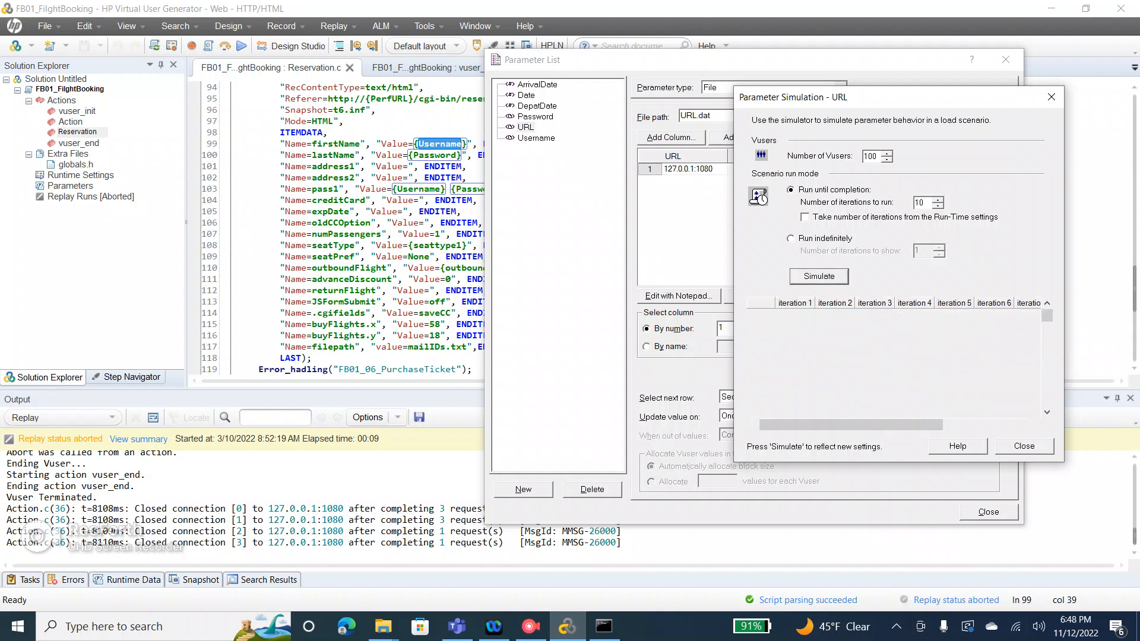
pyautogui.moveTo(815, 303); pyautogui.dragTo(913, 303)
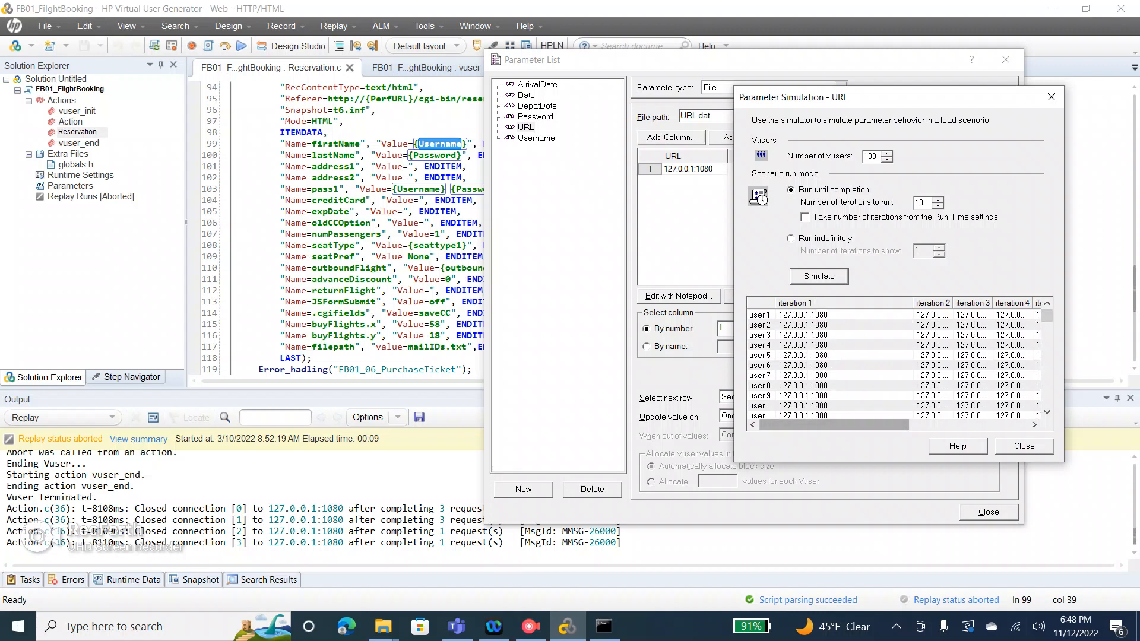
pyautogui.moveTo(1047, 315); pyautogui.dragTo(1047, 399)
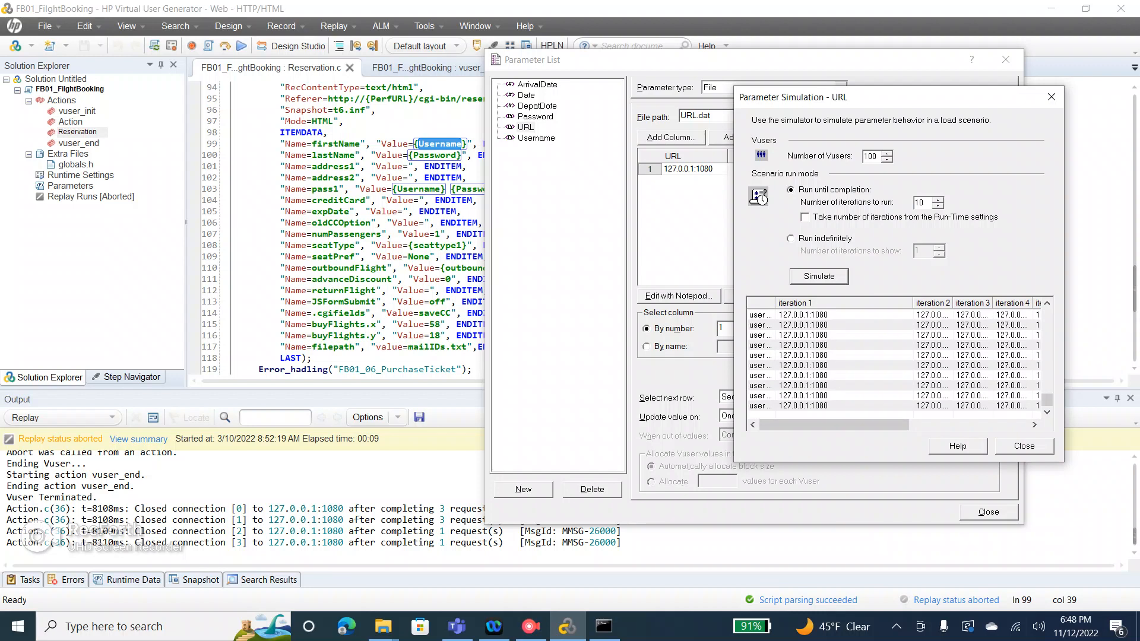
pyautogui.moveTo(953, 303); pyautogui.dragTo(981, 303)
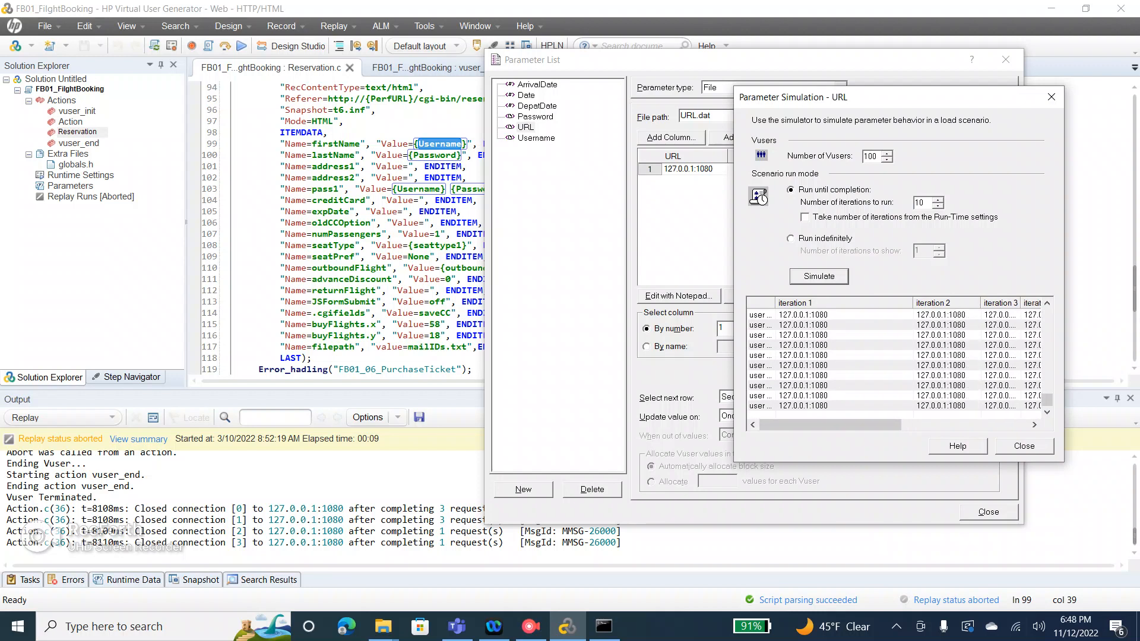
pyautogui.moveTo(938, 102); pyautogui.dragTo(990, 93)
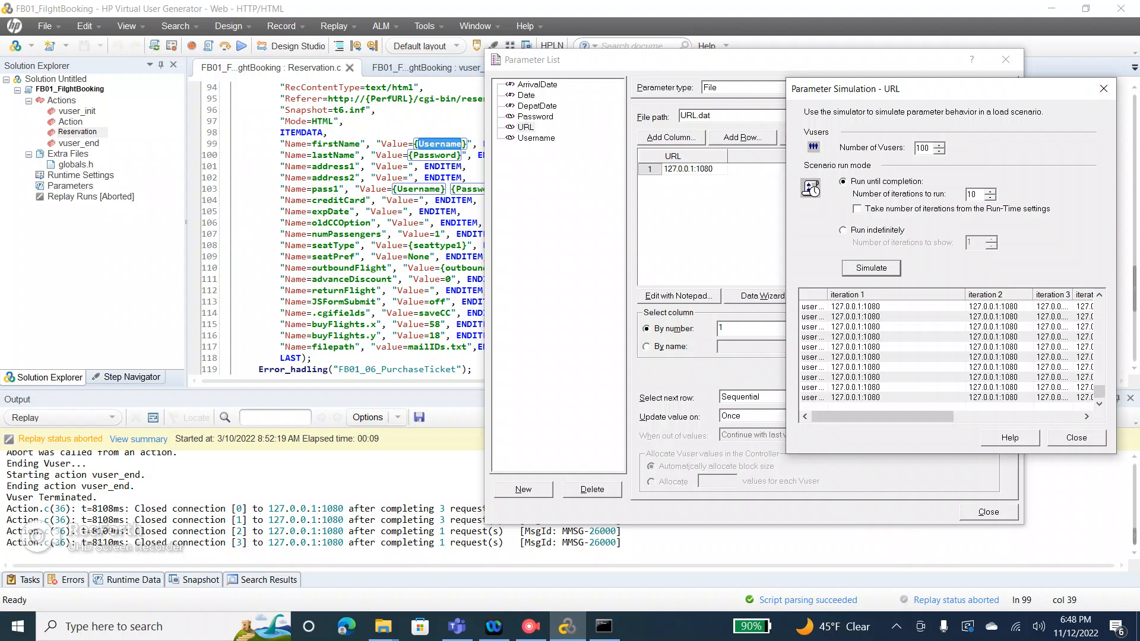
pyautogui.click(1104, 88)
# Highlight data row 1 of the Username parameter and simulate the parameter for 10 Vusers with 1 iteration.
pyautogui.click(536, 138)
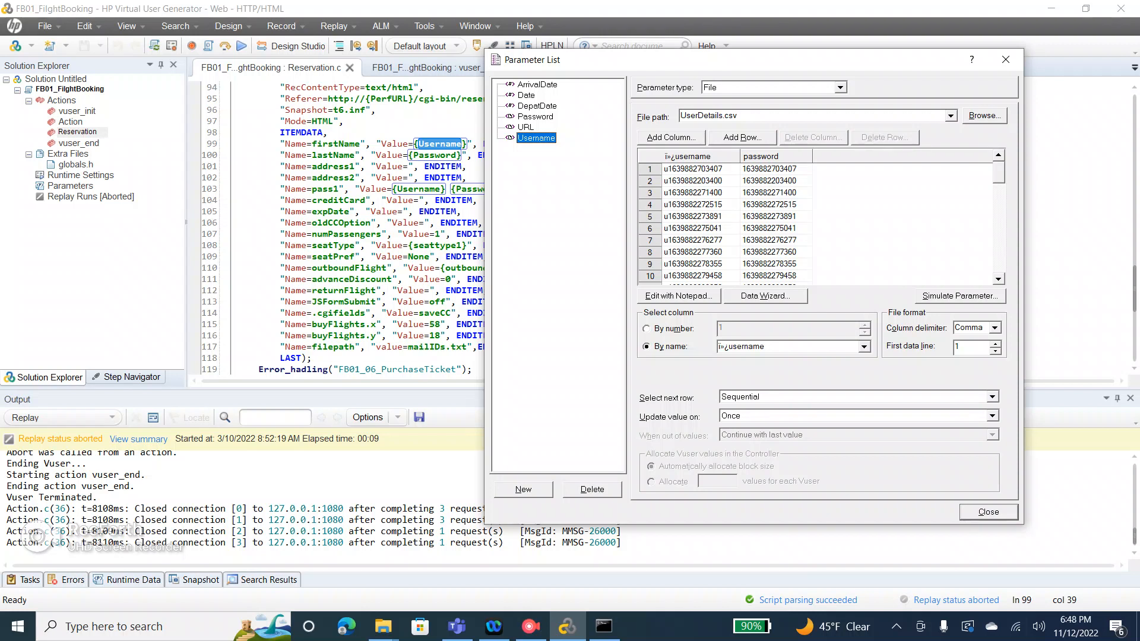
pyautogui.click(650, 169)
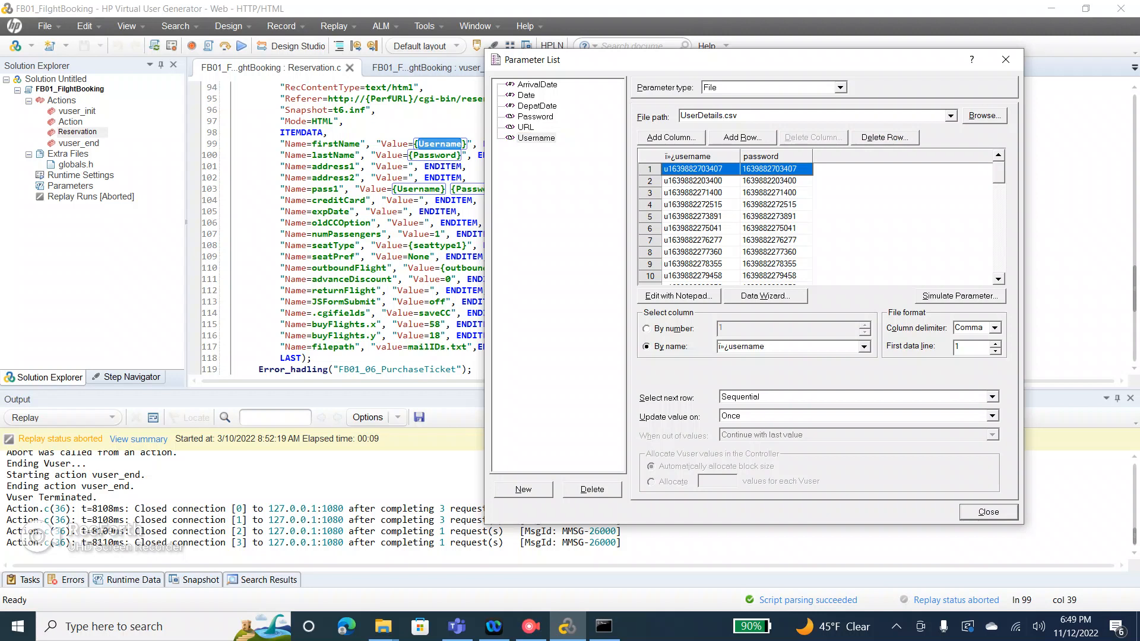
pyautogui.click(959, 296)
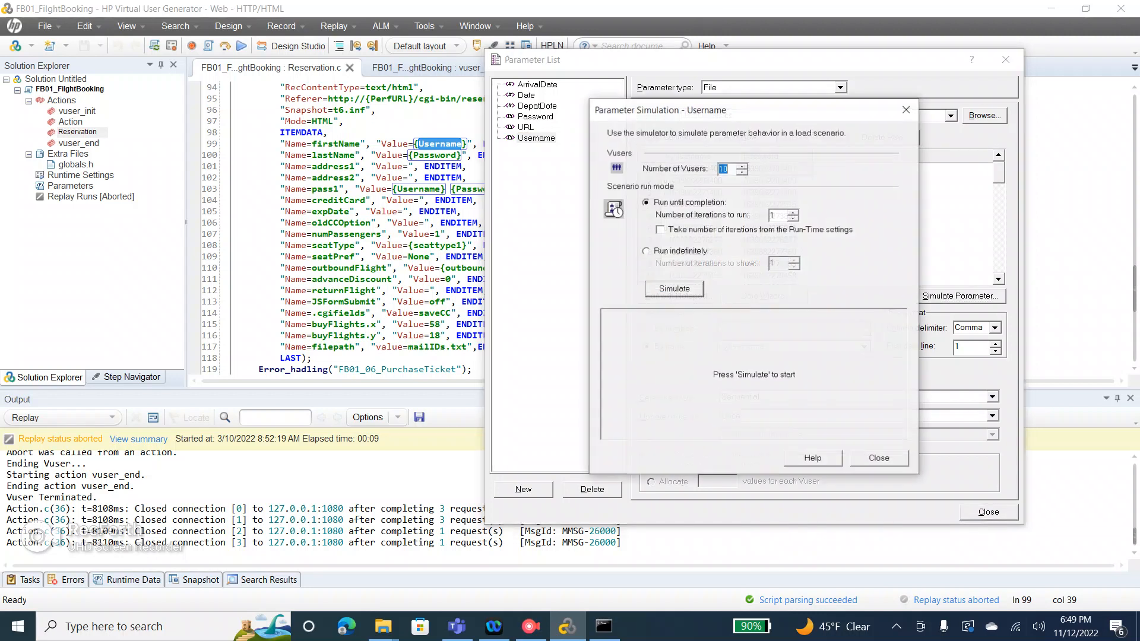
pyautogui.moveTo(795, 115); pyautogui.dragTo(1011, 102)
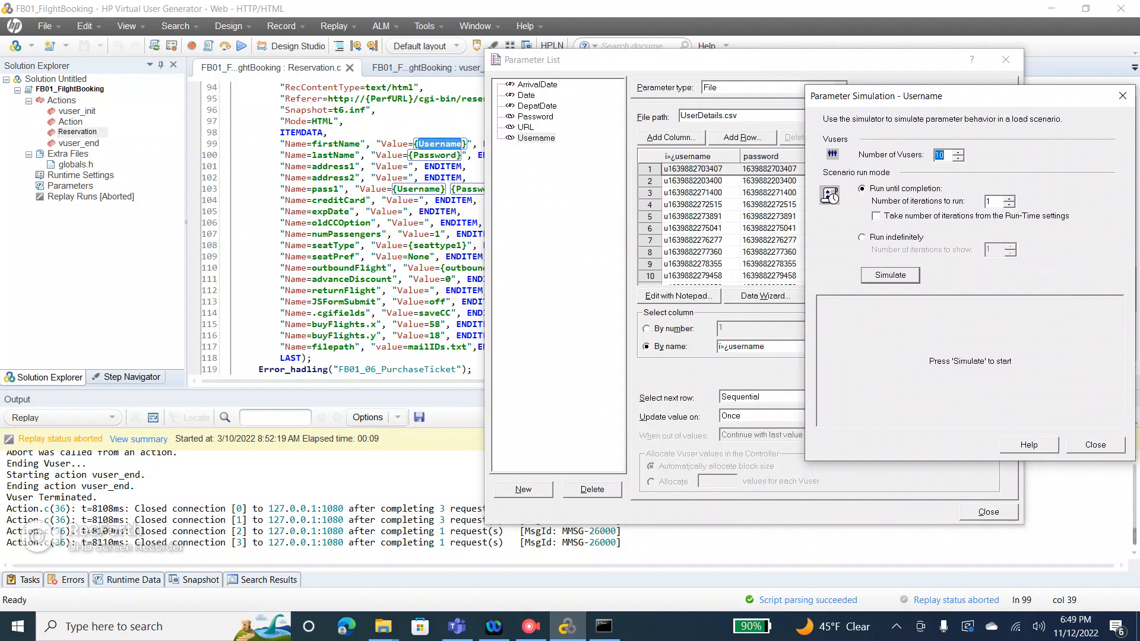
pyautogui.click(890, 275)
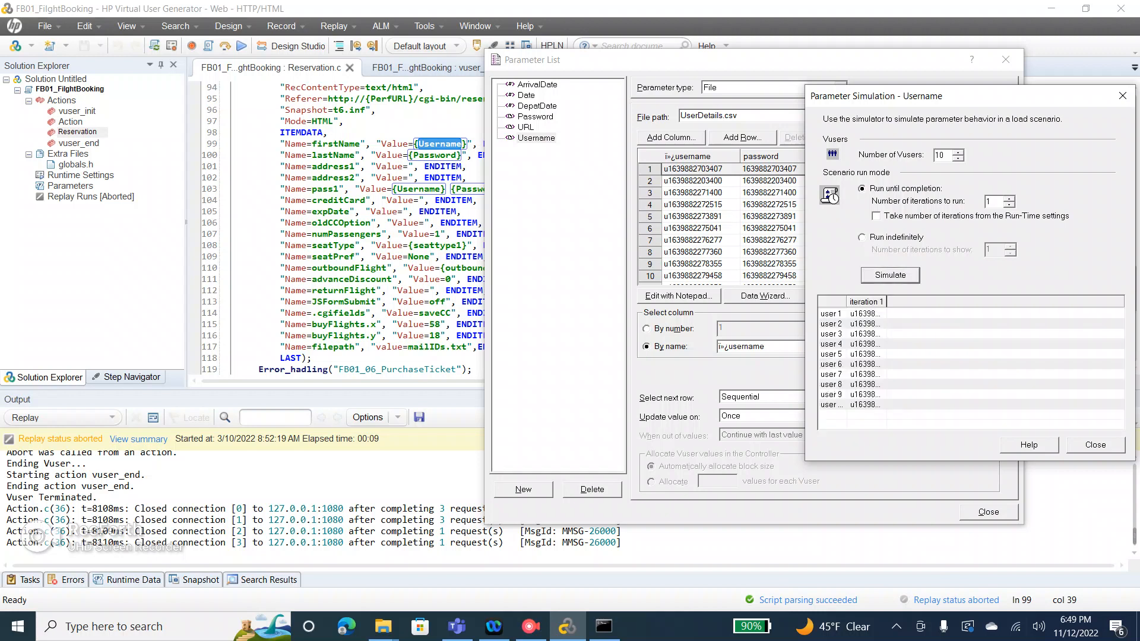
# Widen the first iteration's column, rerun the Username simulation for 10 Vusers with 100 iterations, and widen iteration 2 to read its values.
pyautogui.moveTo(886, 302); pyautogui.dragTo(1024, 302)
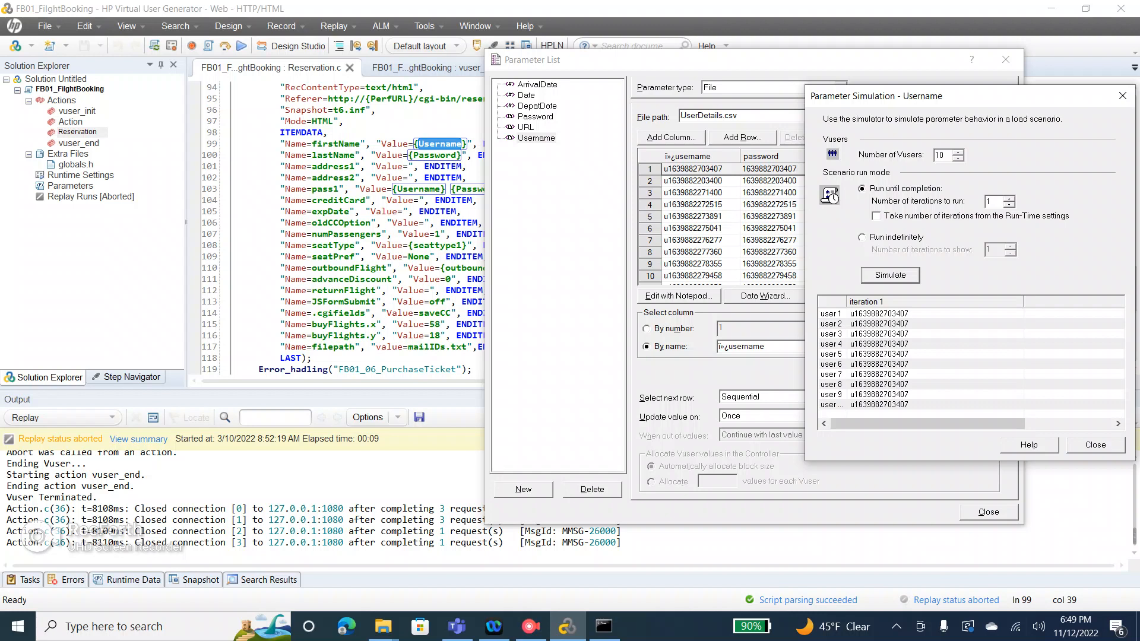
pyautogui.write('00')
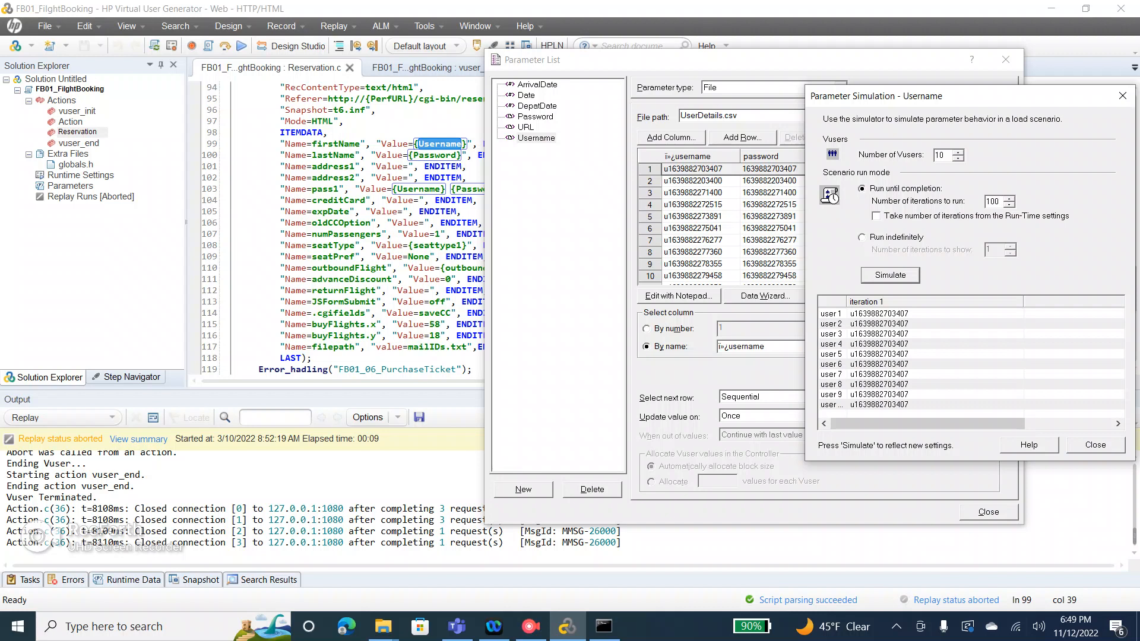
pyautogui.press('Tab')
pyautogui.press('Tab')
pyautogui.press('Return')
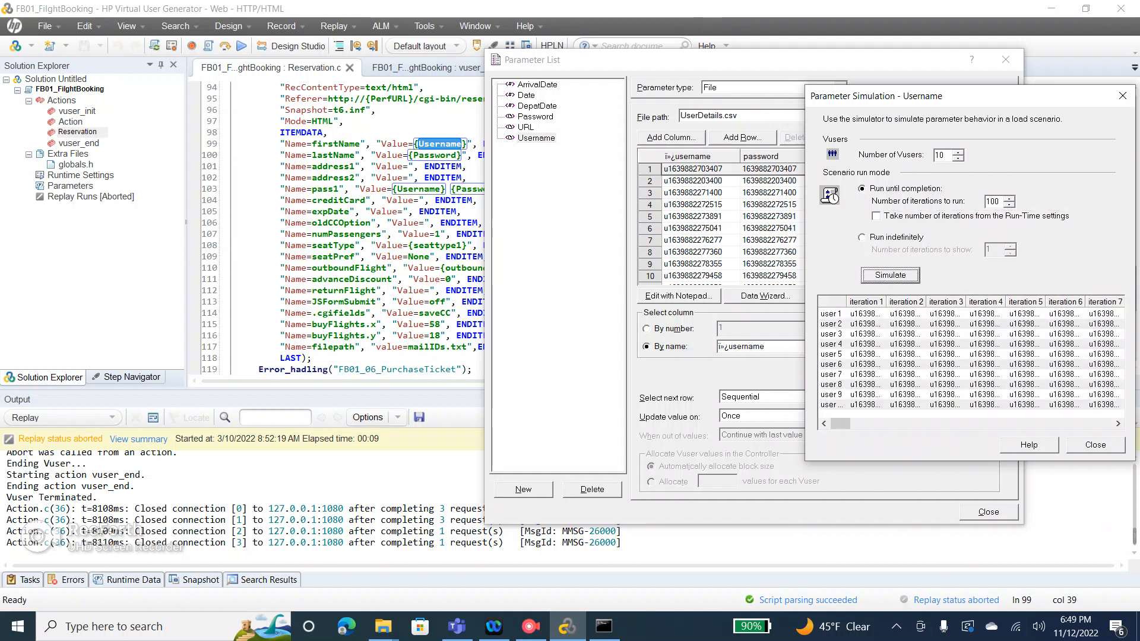
pyautogui.moveTo(926, 301); pyautogui.dragTo(963, 302)
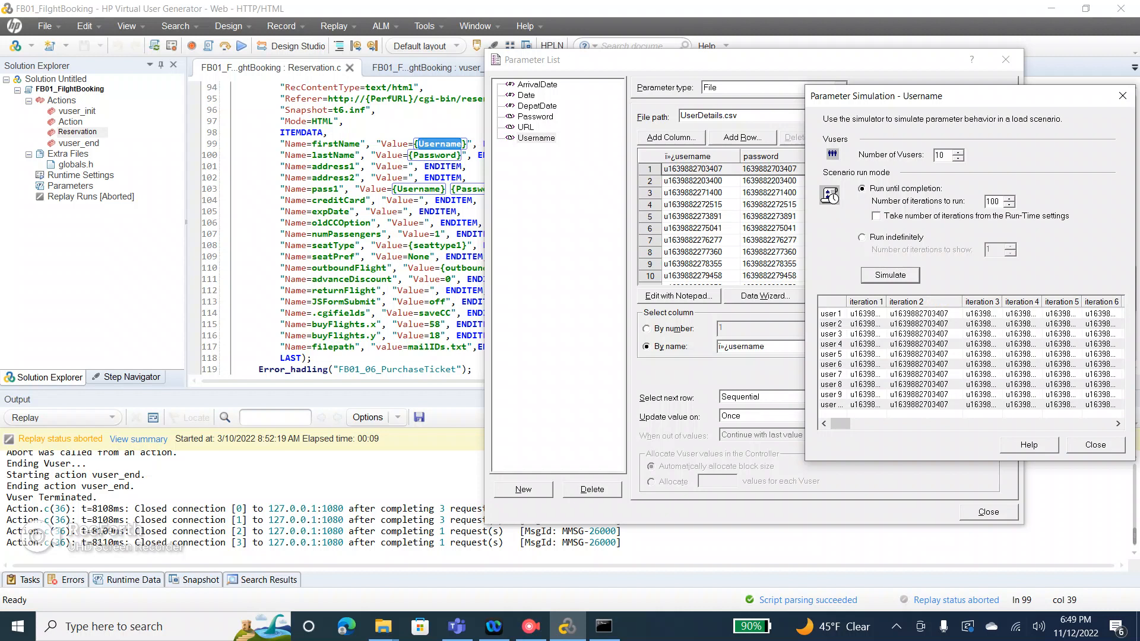
pyautogui.moveTo(962, 302); pyautogui.dragTo(949, 301)
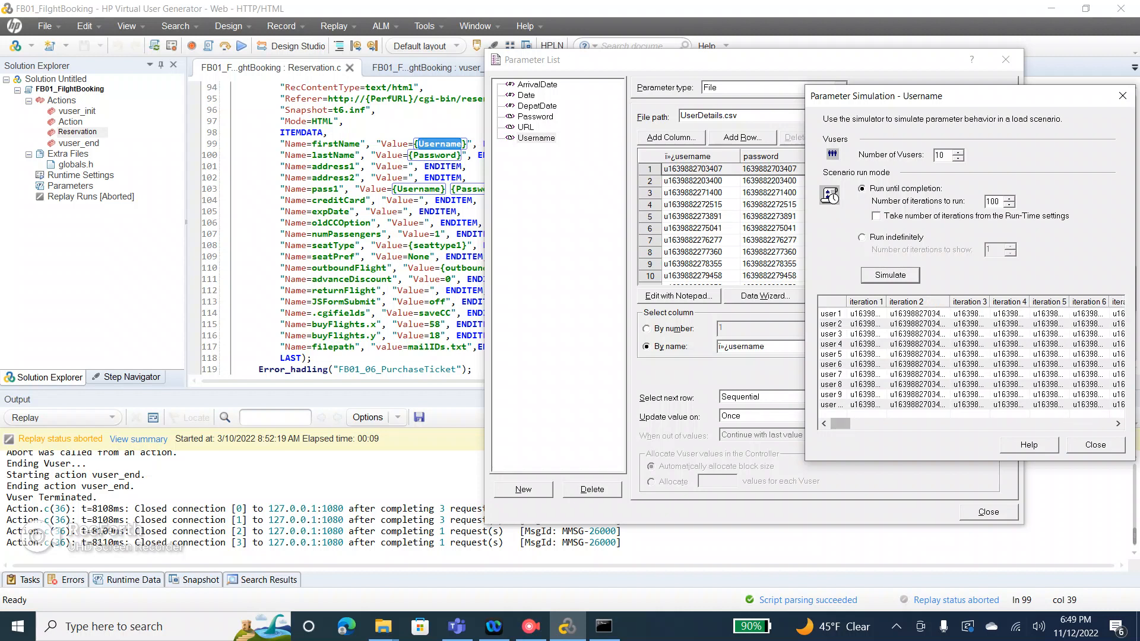
# Examine the Username values in the last simulated iterations, widening the iteration 98 column, and close the simulator.
pyautogui.moveTo(839, 423); pyautogui.dragTo(1102, 424)
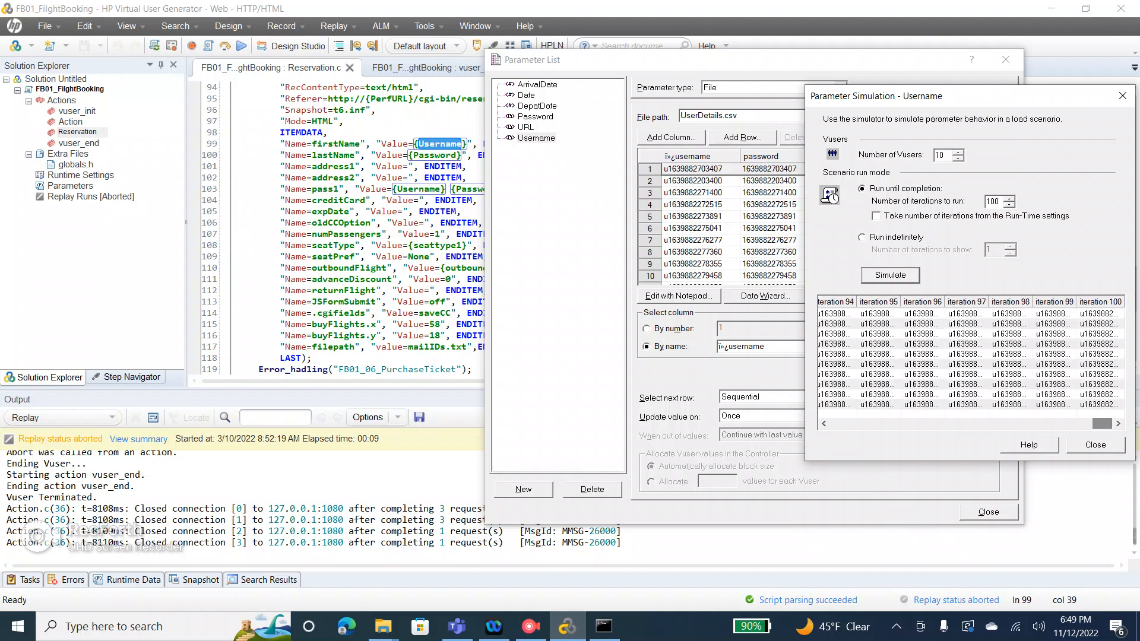
pyautogui.moveTo(1077, 302); pyautogui.dragTo(1032, 302)
pyautogui.moveTo(1077, 301); pyautogui.dragTo(1098, 301)
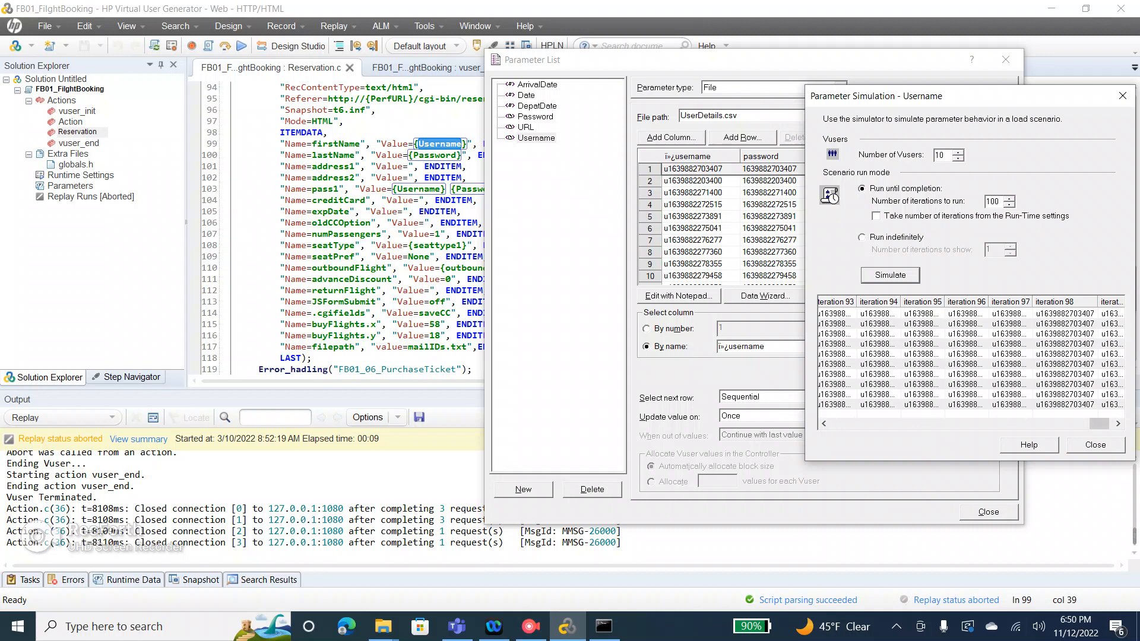
pyautogui.click(1122, 95)
# Try the Each occurrence and Each iteration update options on the URL parameter, and return it to Once.
pyautogui.click(525, 127)
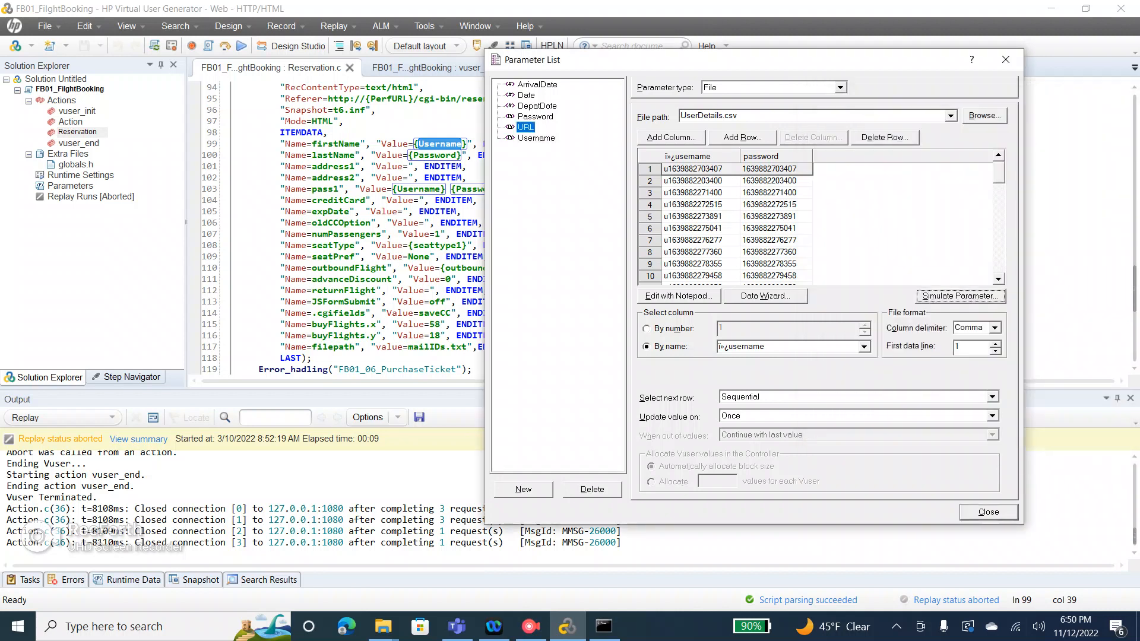
pyautogui.click(694, 169)
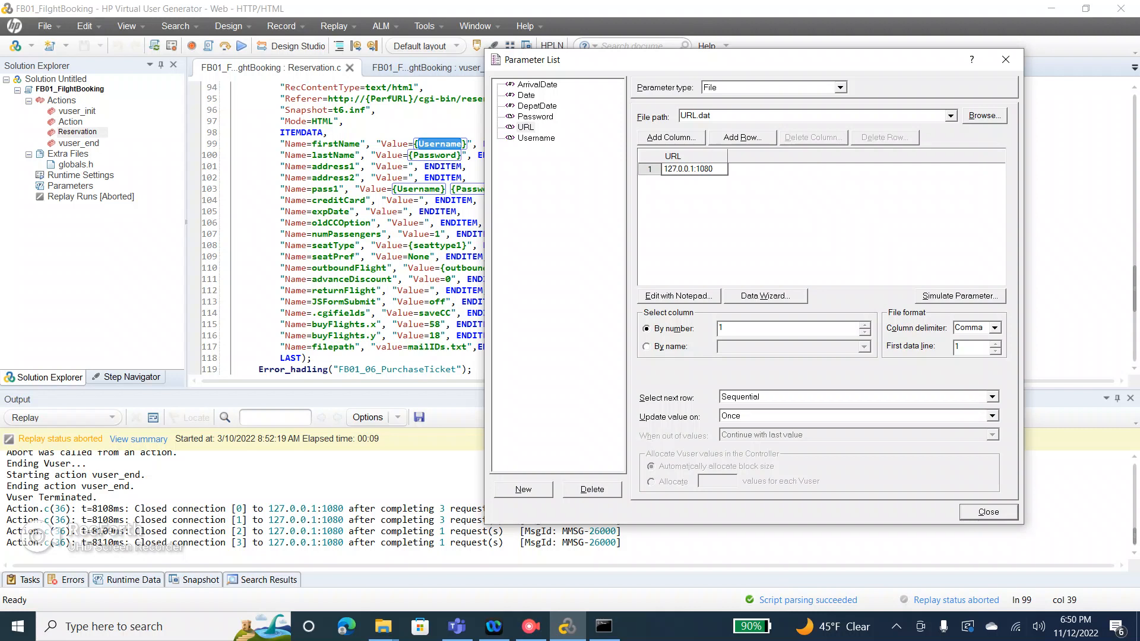
pyautogui.click(992, 416)
pyautogui.click(859, 438)
pyautogui.click(992, 416)
pyautogui.click(860, 427)
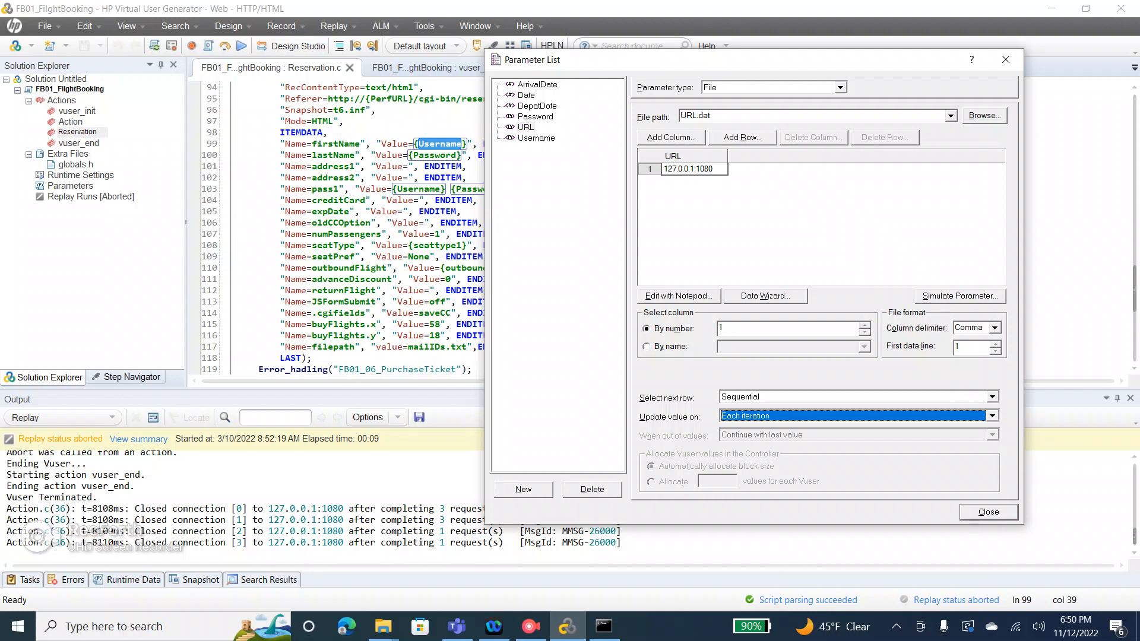
pyautogui.click(992, 416)
pyautogui.click(855, 448)
pyautogui.click(992, 416)
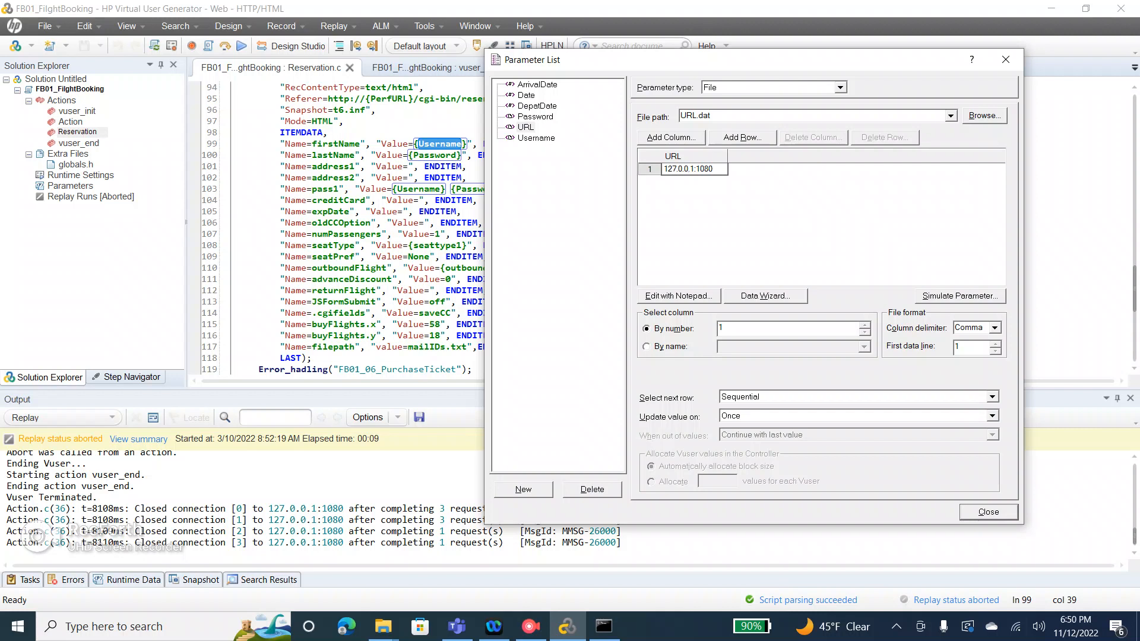
pyautogui.doubleClick(689, 168)
# For the Username parameter, keep Sequential row selection, try updating on Each occurrence, and return the update option to Once.
pyautogui.click(536, 138)
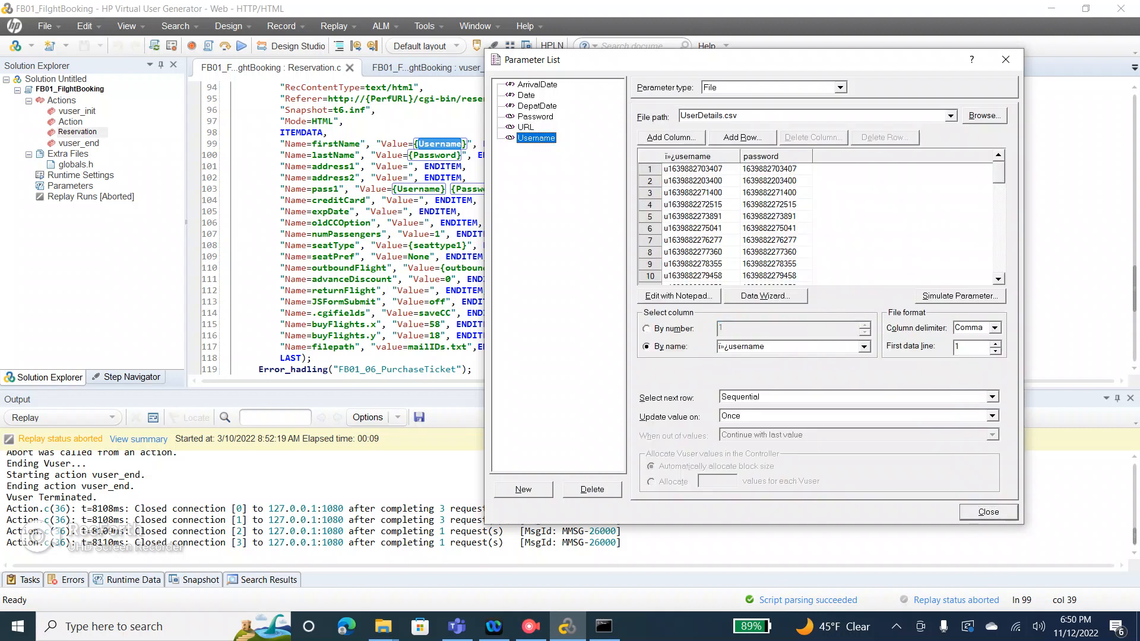
pyautogui.click(991, 396)
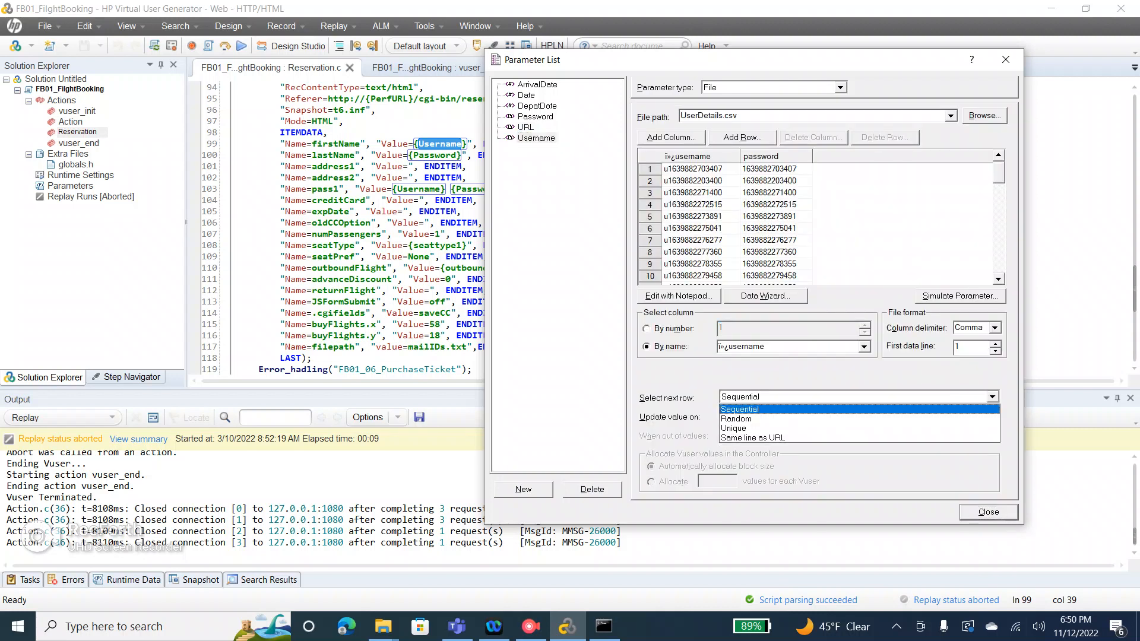
pyautogui.click(859, 410)
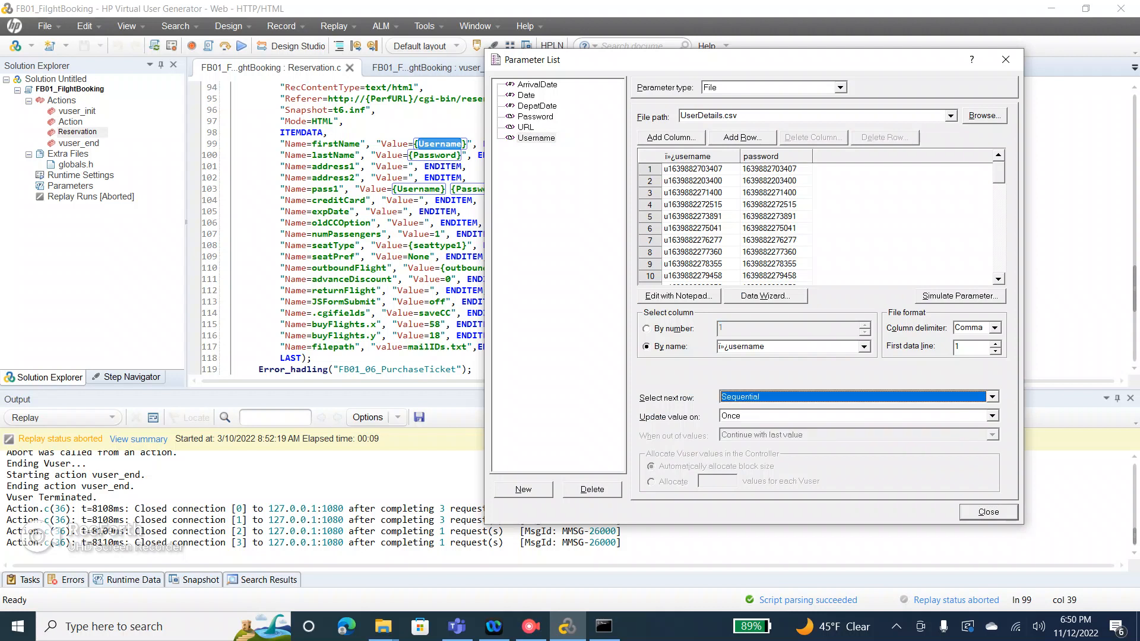
pyautogui.click(992, 416)
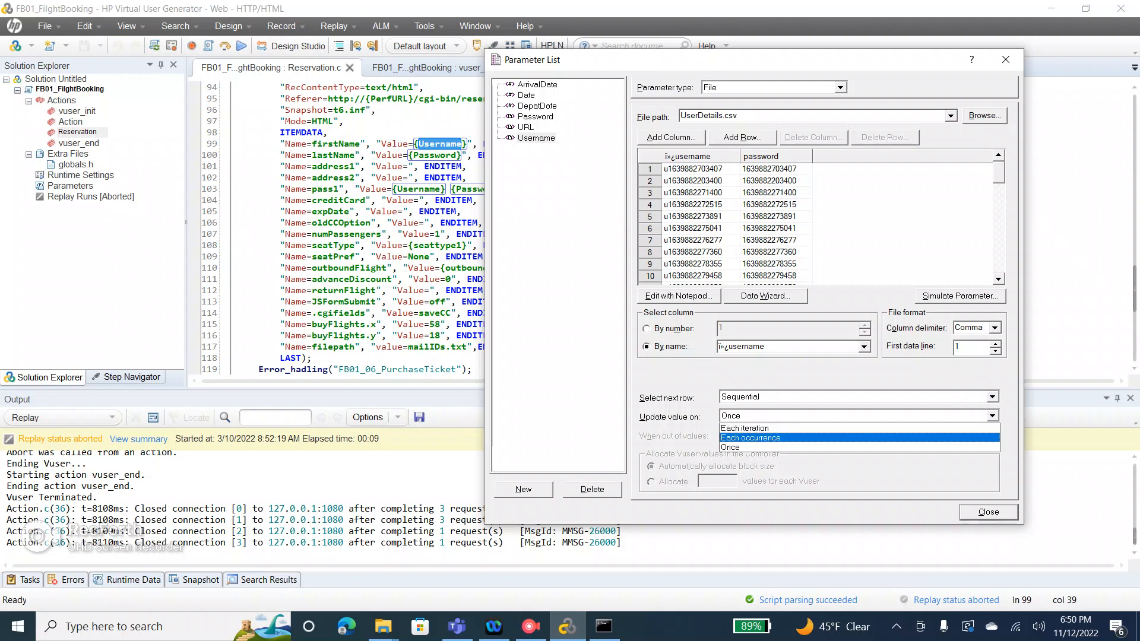
pyautogui.press('Return')
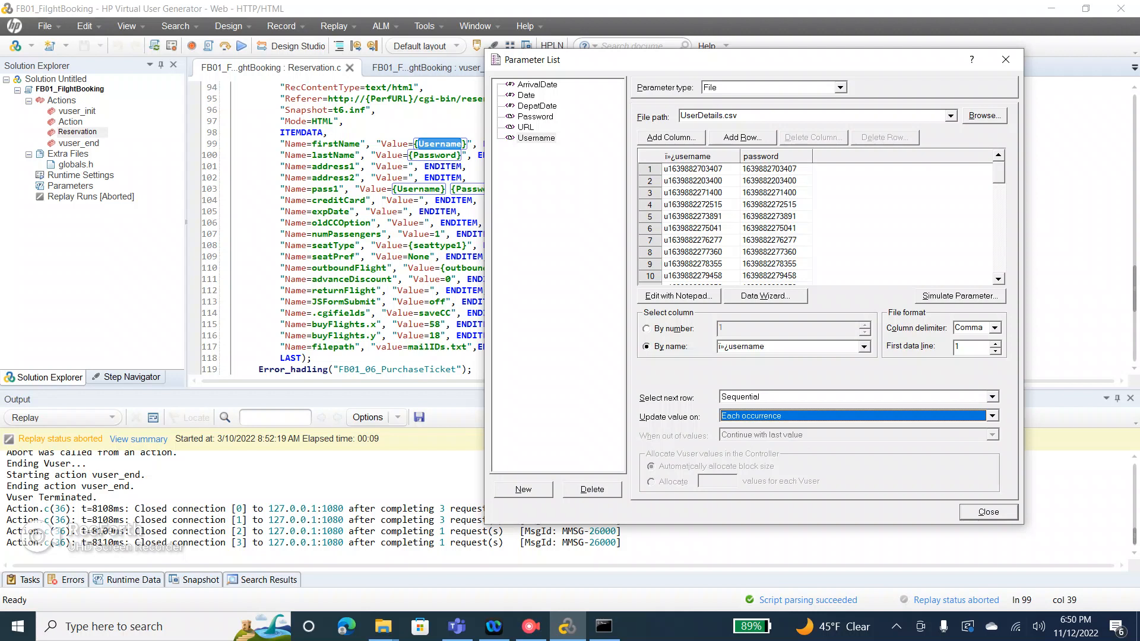
pyautogui.click(991, 416)
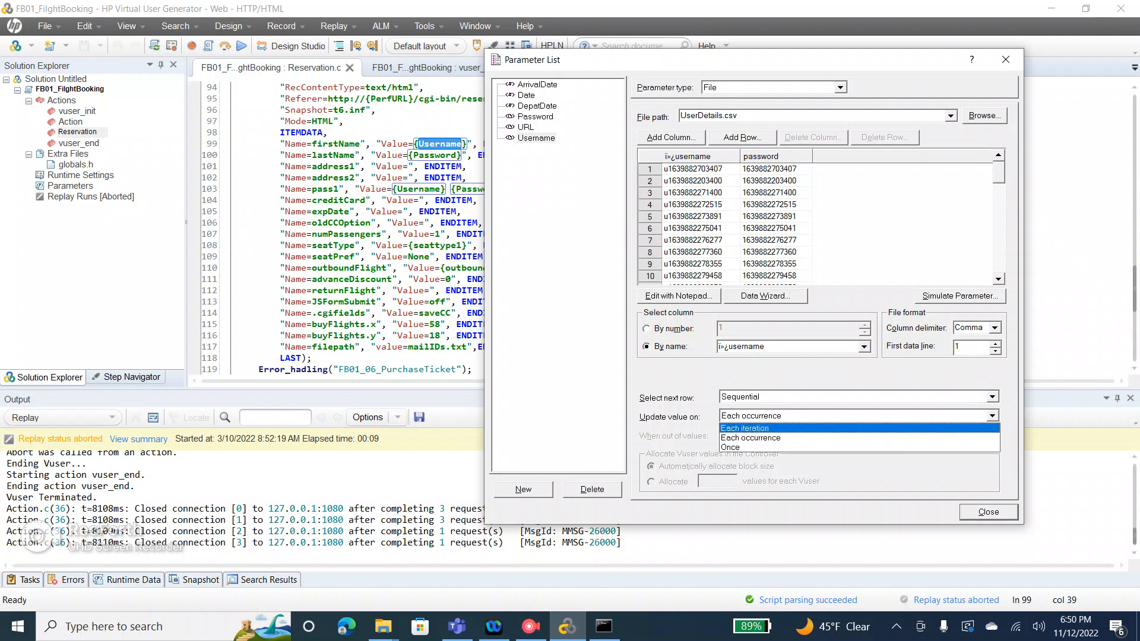
pyautogui.press('Return')
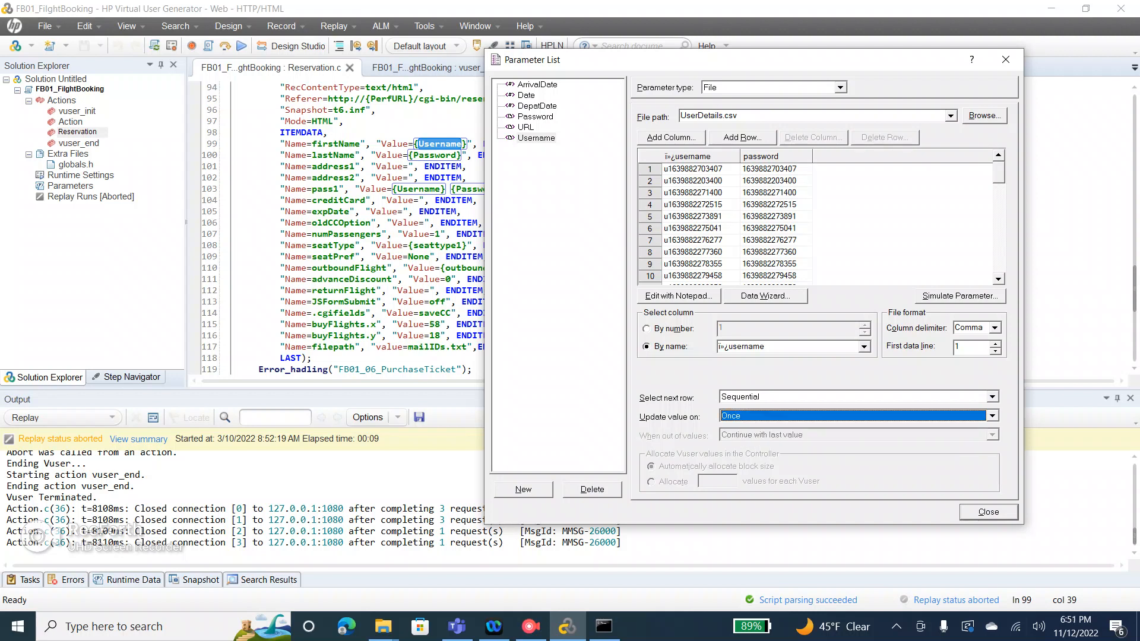
# Highlight data row 1 of the Username parameter and reselect the Once update option with Sequential row selection.
pyautogui.click(650, 169)
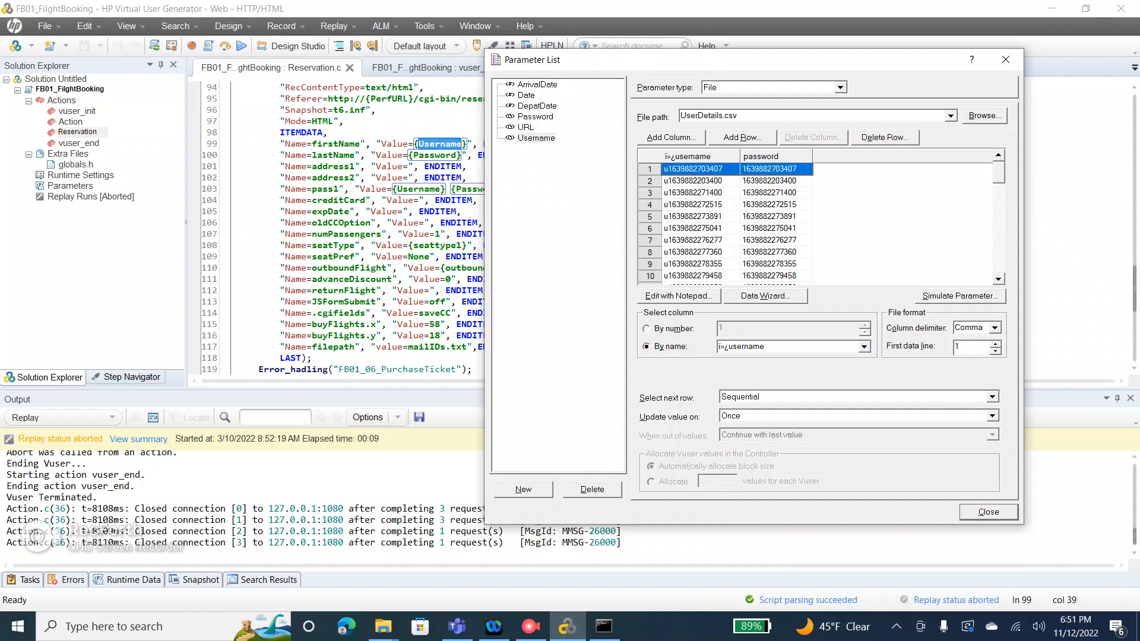
pyautogui.click(992, 416)
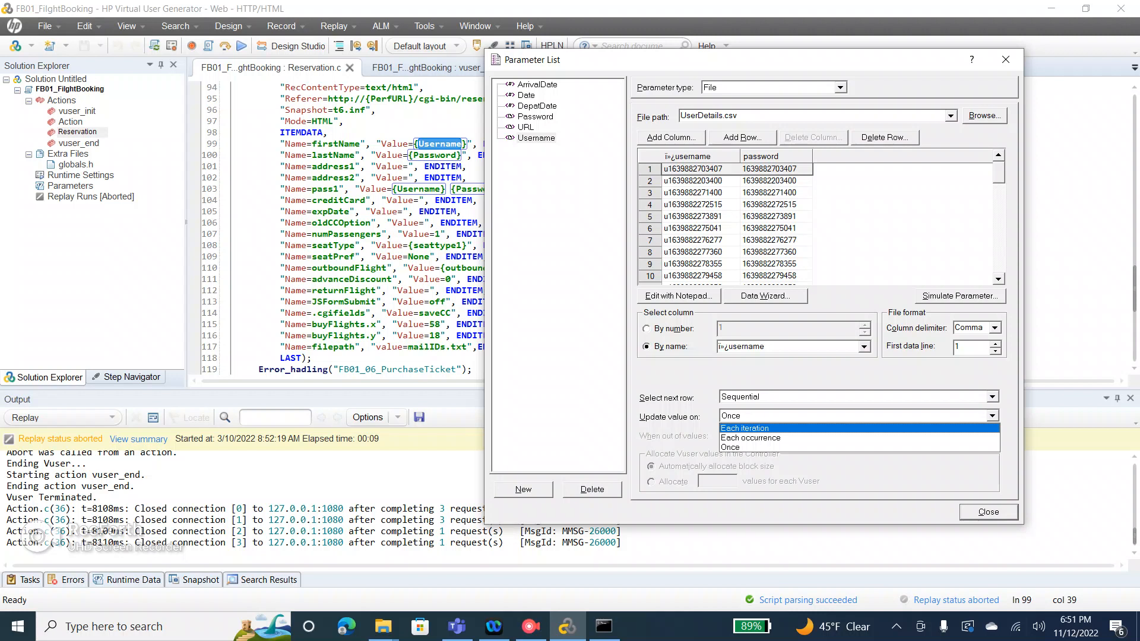
pyautogui.click(771, 447)
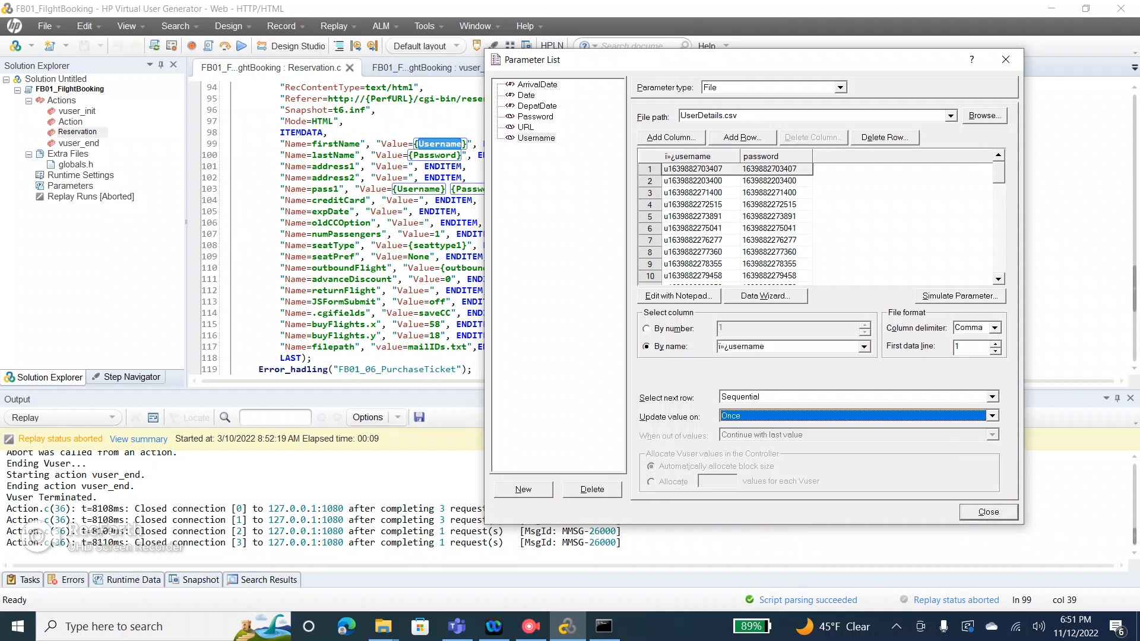
pyautogui.click(991, 397)
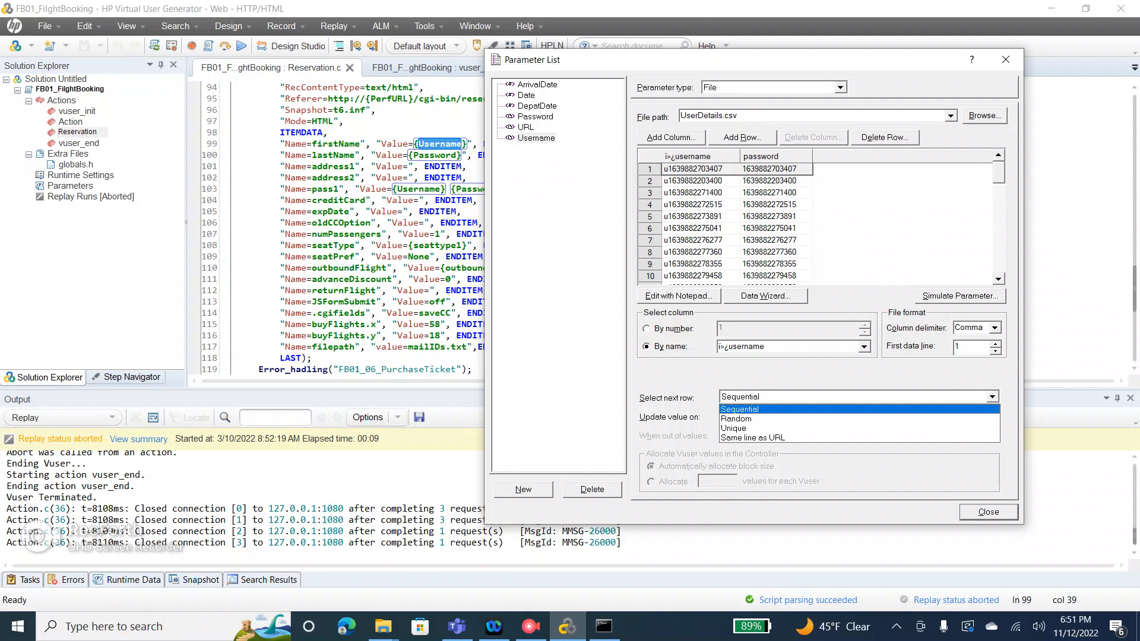
pyautogui.click(772, 409)
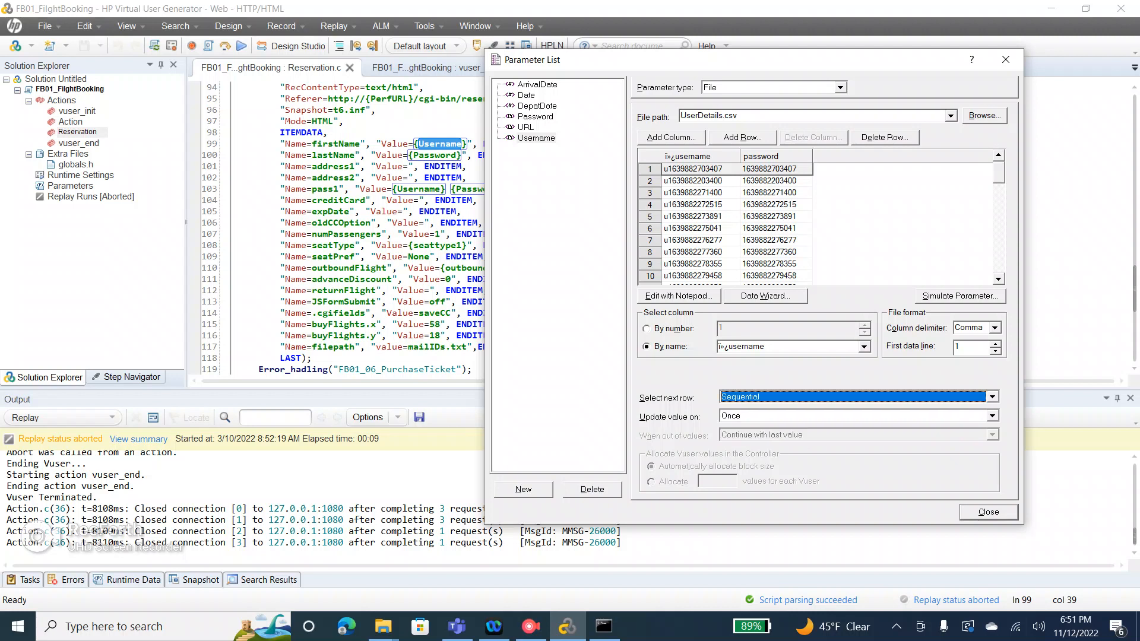
pyautogui.click(702, 170)
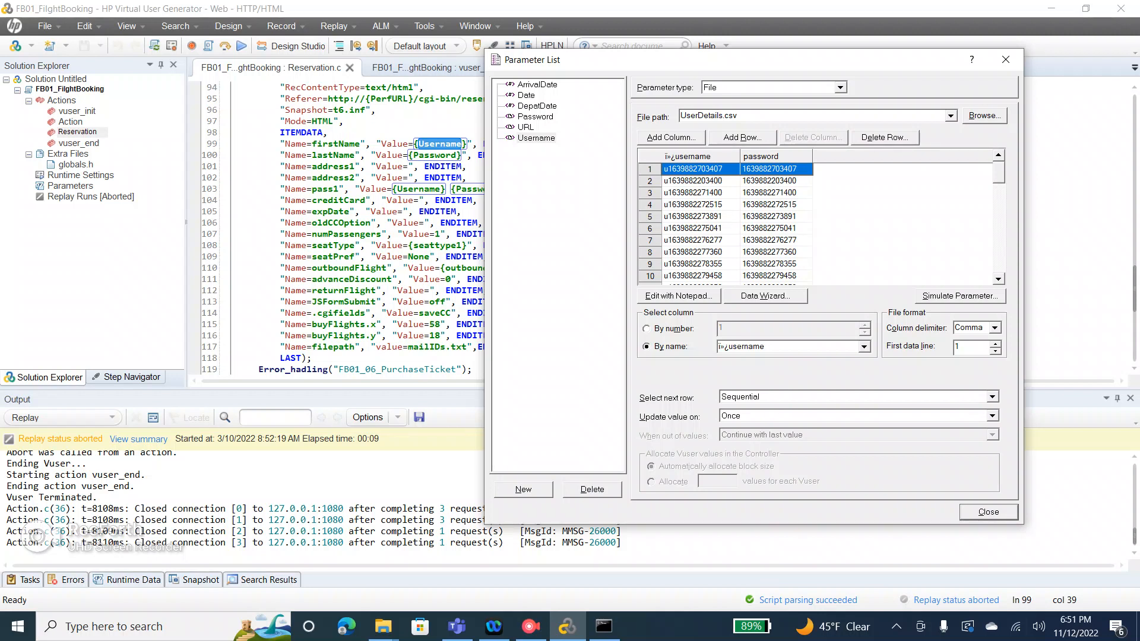
# Set the Username parameter to select the next row Random and update its value on Each iteration.
pyautogui.click(992, 396)
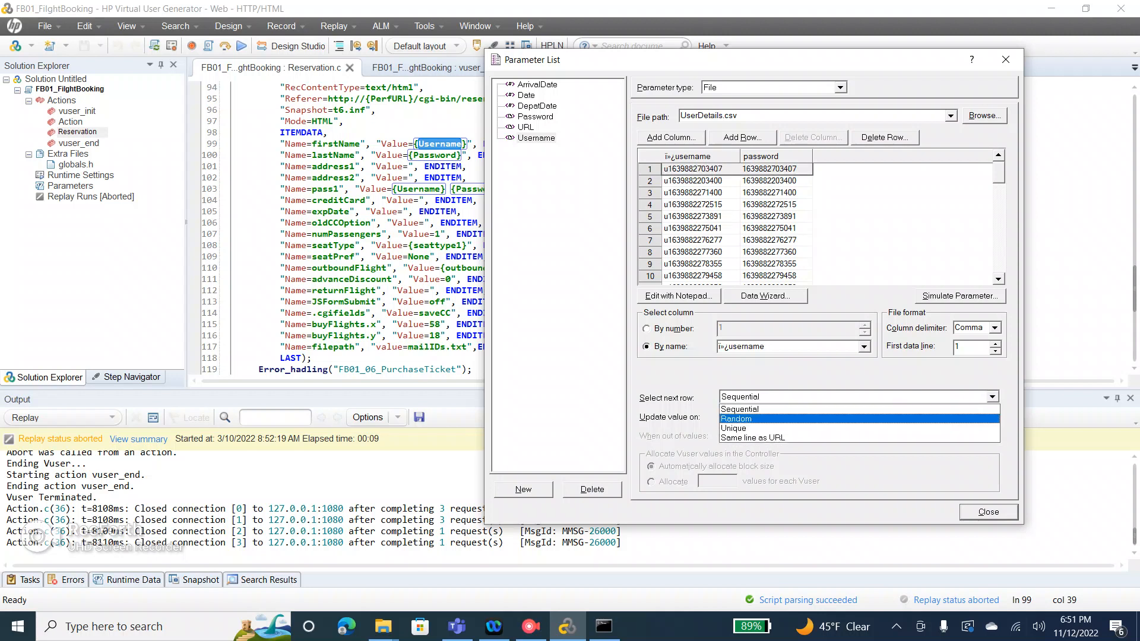
pyautogui.click(855, 418)
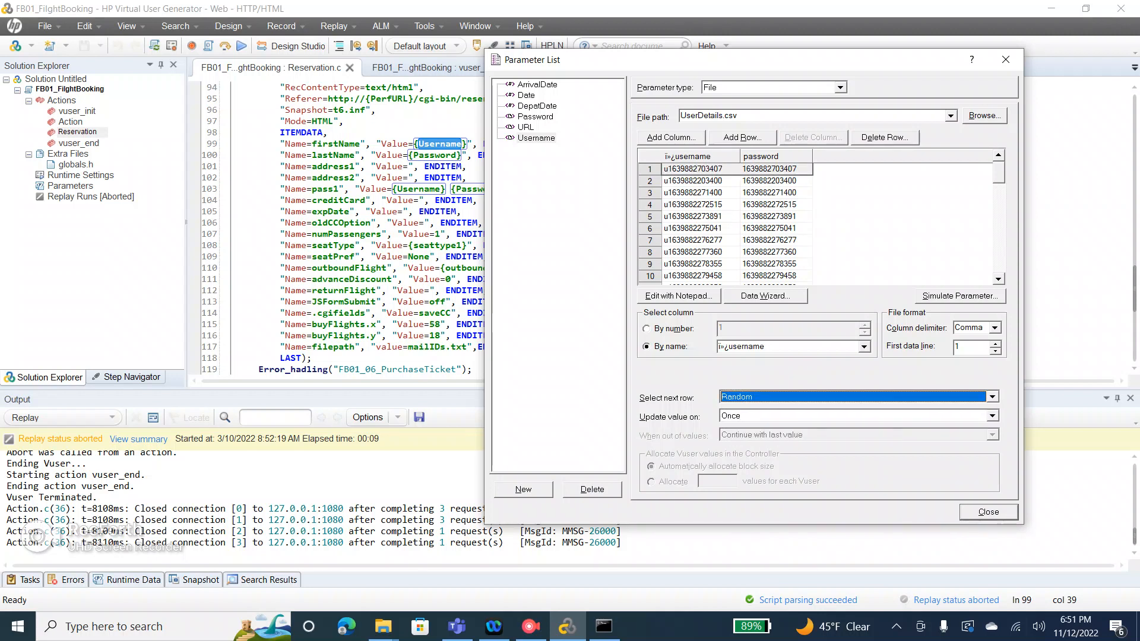
pyautogui.click(992, 417)
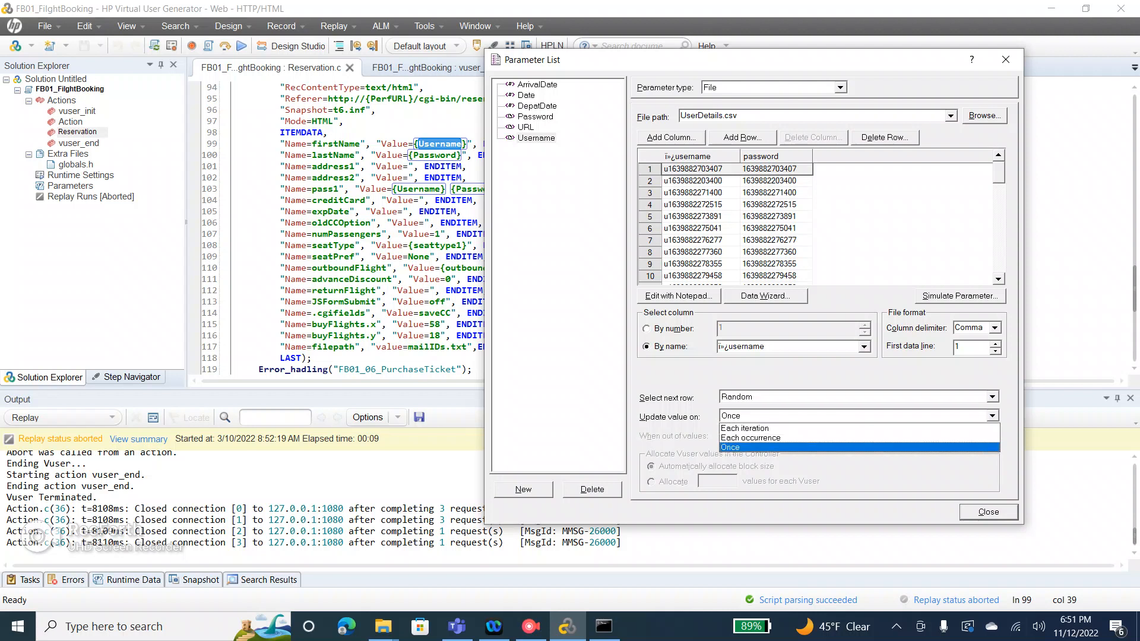
pyautogui.click(855, 427)
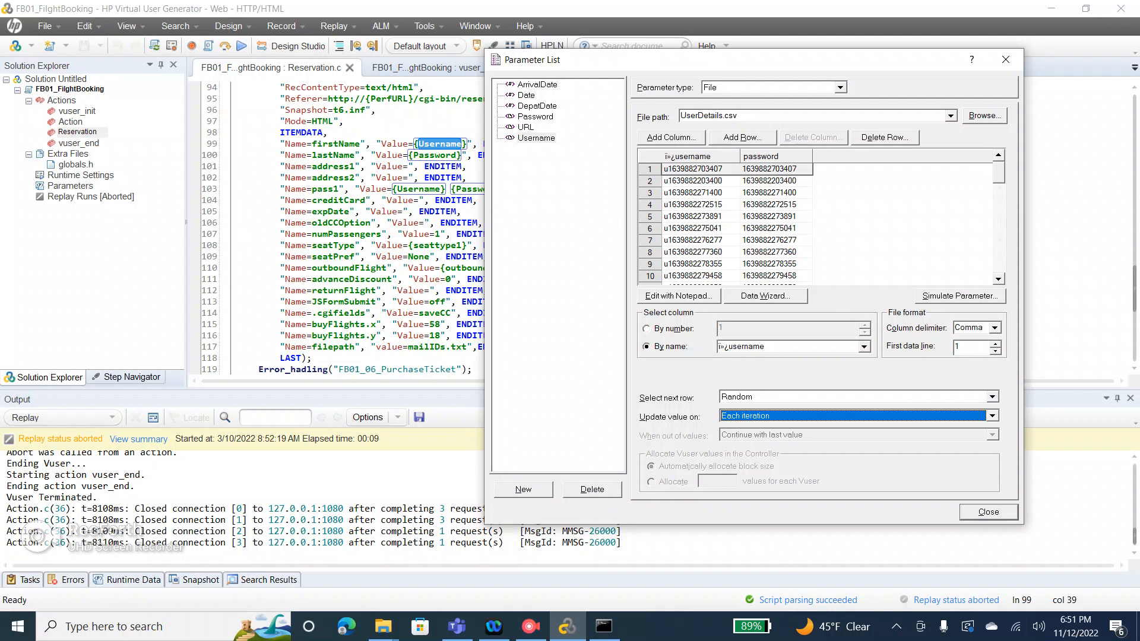
# Simulate the Username parameter for 1 Vuser with 1 iteration, and repeat the simulation to compare the random values.
pyautogui.click(959, 295)
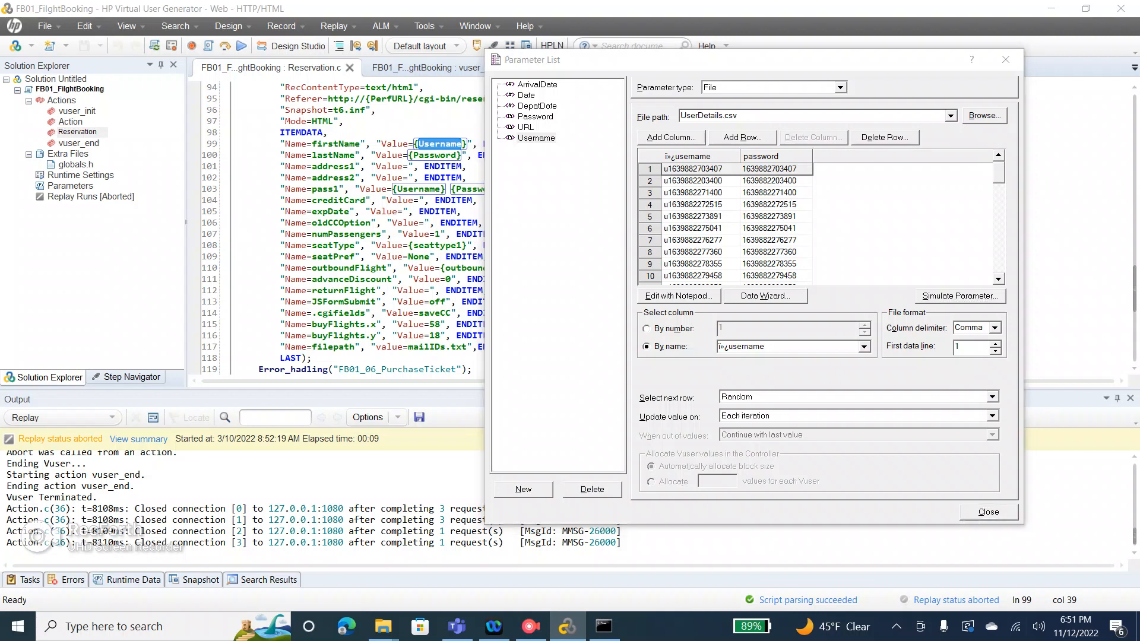
pyautogui.moveTo(839, 111); pyautogui.dragTo(989, 110)
pyautogui.write('1')
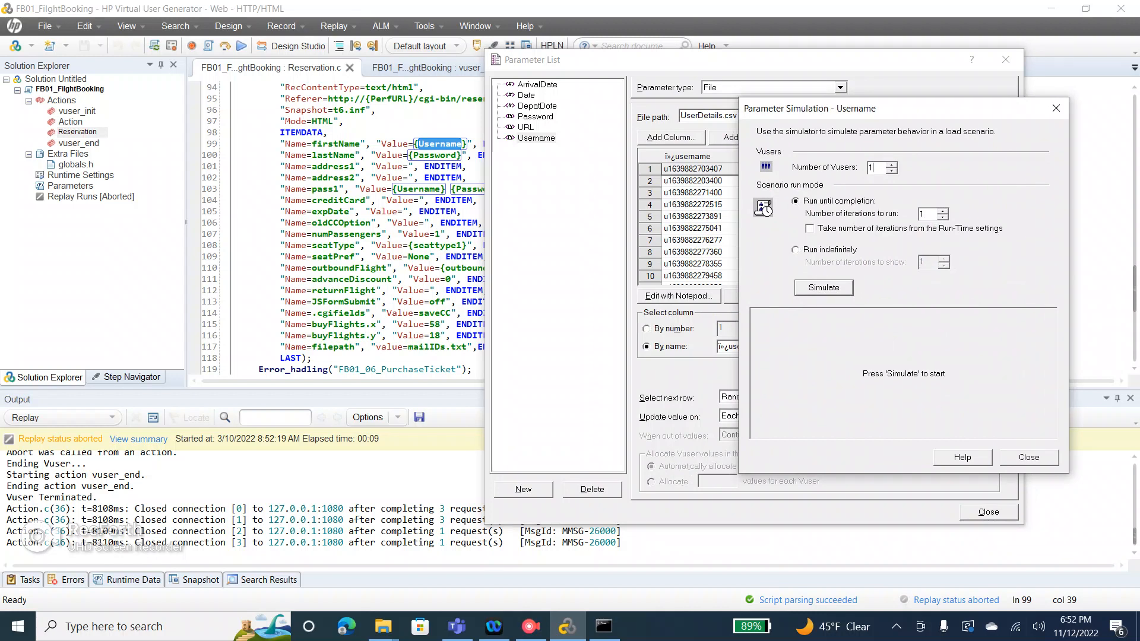
pyautogui.click(824, 288)
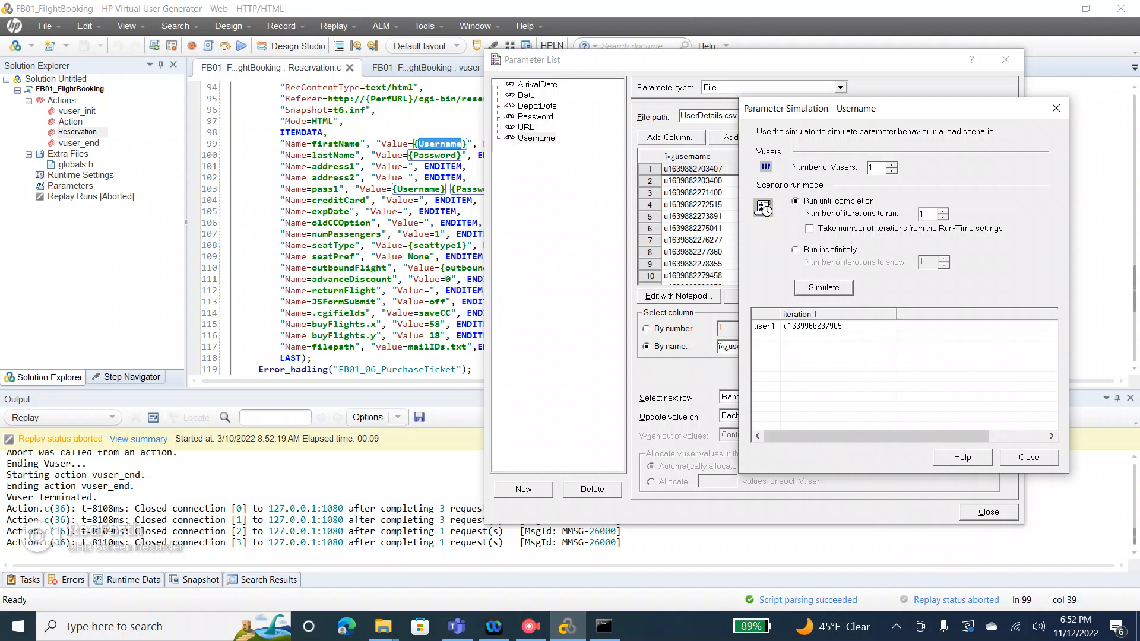
pyautogui.click(824, 288)
pyautogui.click(823, 288)
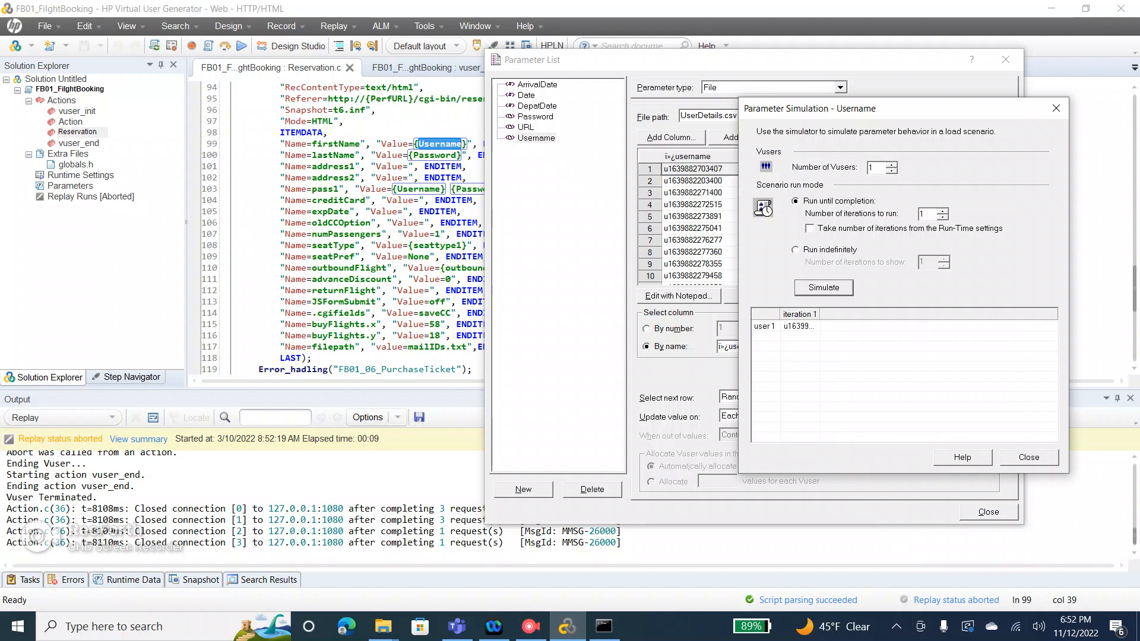
# Rerun the Username simulation with 2 iterations for 1 Vuser and widen the iteration 2 column to read its value.
pyautogui.doubleClick(923, 214)
pyautogui.write('2')
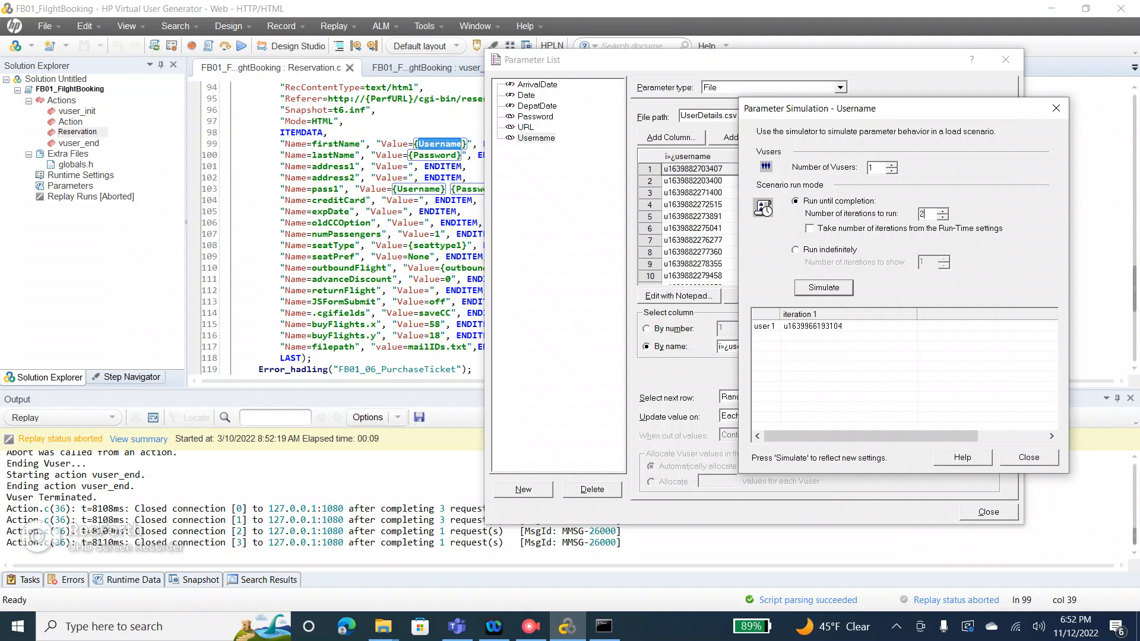
pyautogui.click(824, 288)
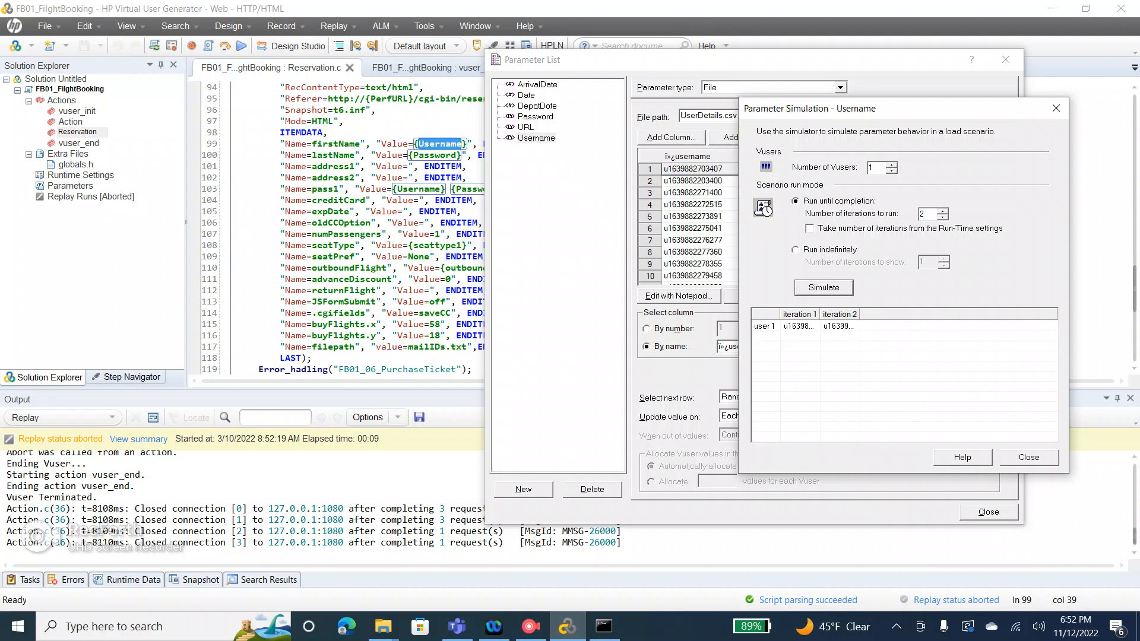
pyautogui.moveTo(859, 315); pyautogui.dragTo(932, 315)
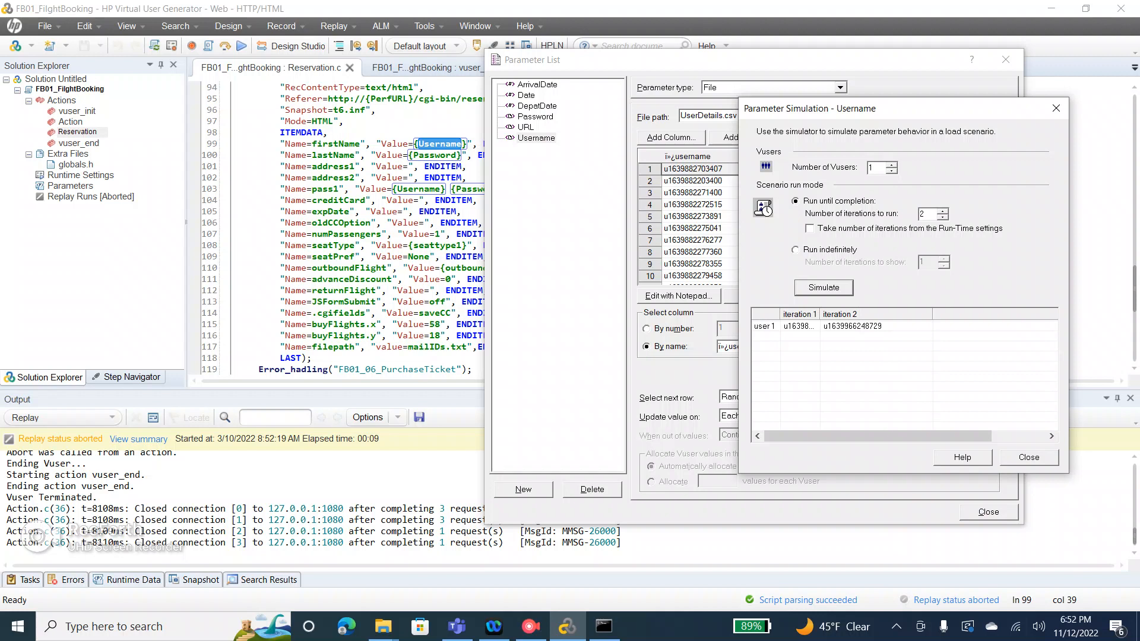
# Widen the iteration 1 column, repeat the two-iteration Username simulation for 1 Vuser, and widen the column again to compare the values.
pyautogui.moveTo(820, 315); pyautogui.dragTo(870, 315)
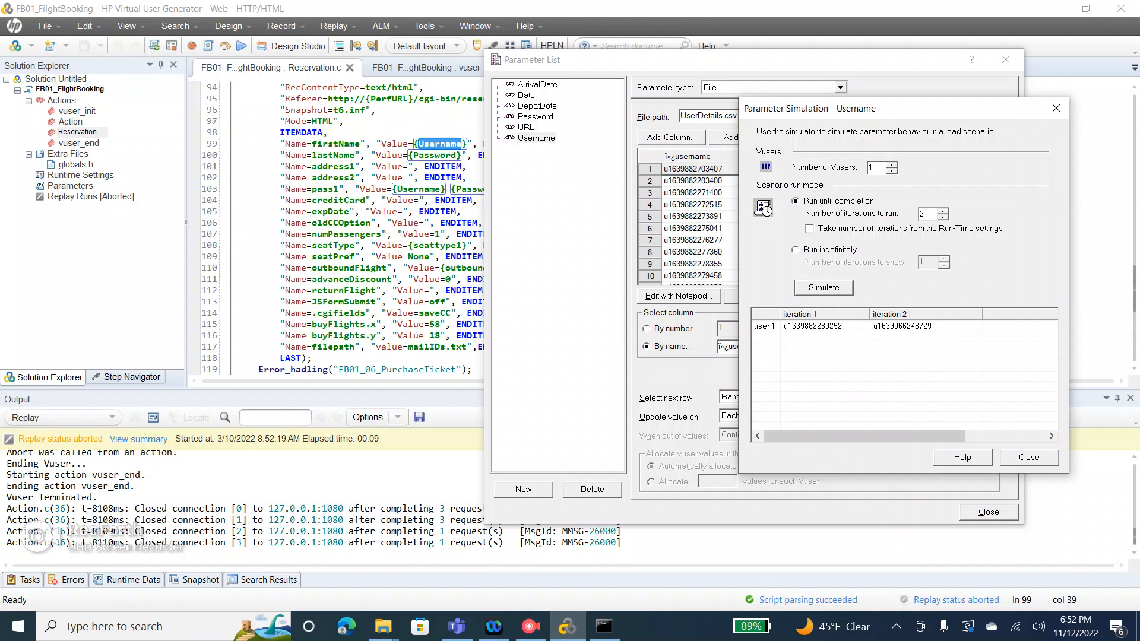
pyautogui.click(824, 288)
pyautogui.moveTo(819, 314); pyautogui.dragTo(989, 314)
# Simulate the Username parameter for 2 Vusers with 1 iteration and widen the iteration 1 column to read the full values.
pyautogui.doubleClick(870, 167)
pyautogui.write('2')
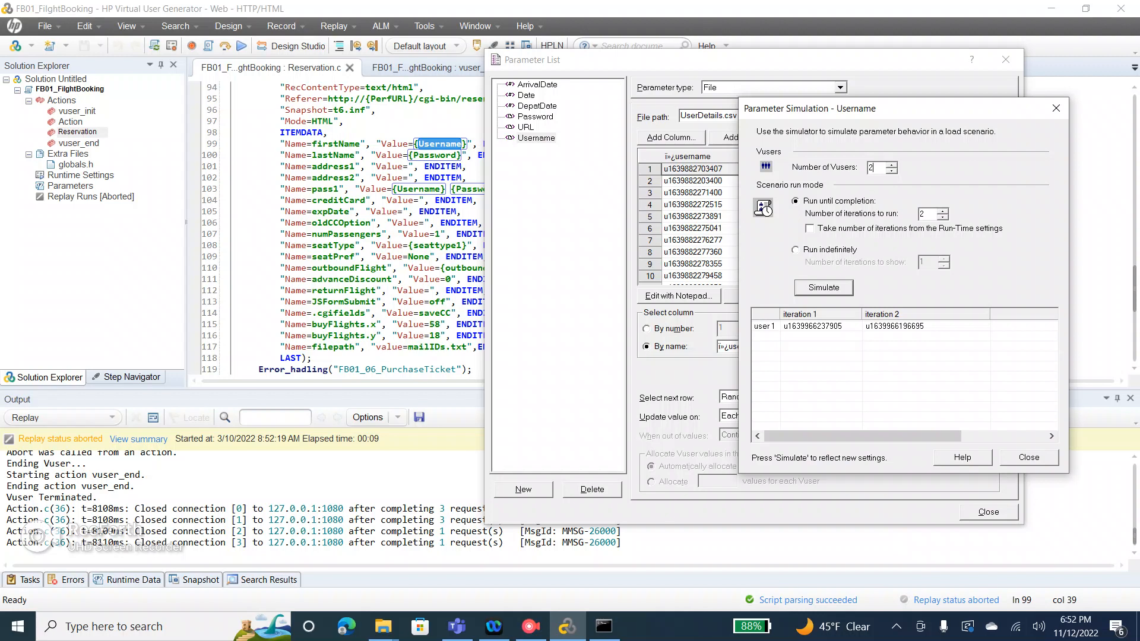
pyautogui.press('Tab')
pyautogui.write('1')
pyautogui.click(823, 288)
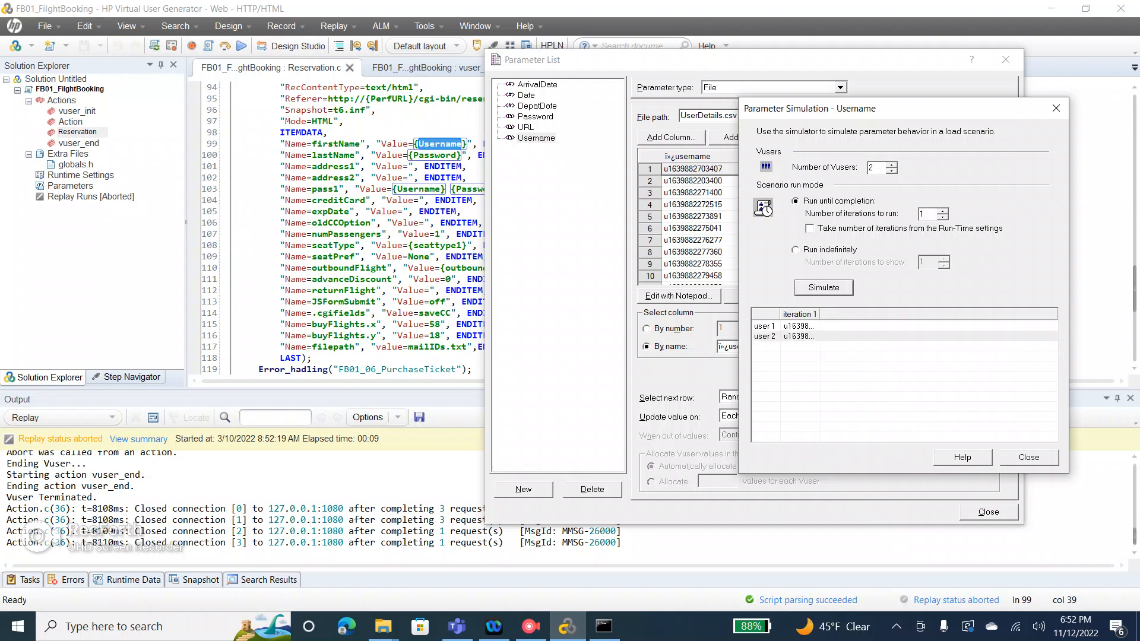
pyautogui.moveTo(820, 314); pyautogui.dragTo(922, 314)
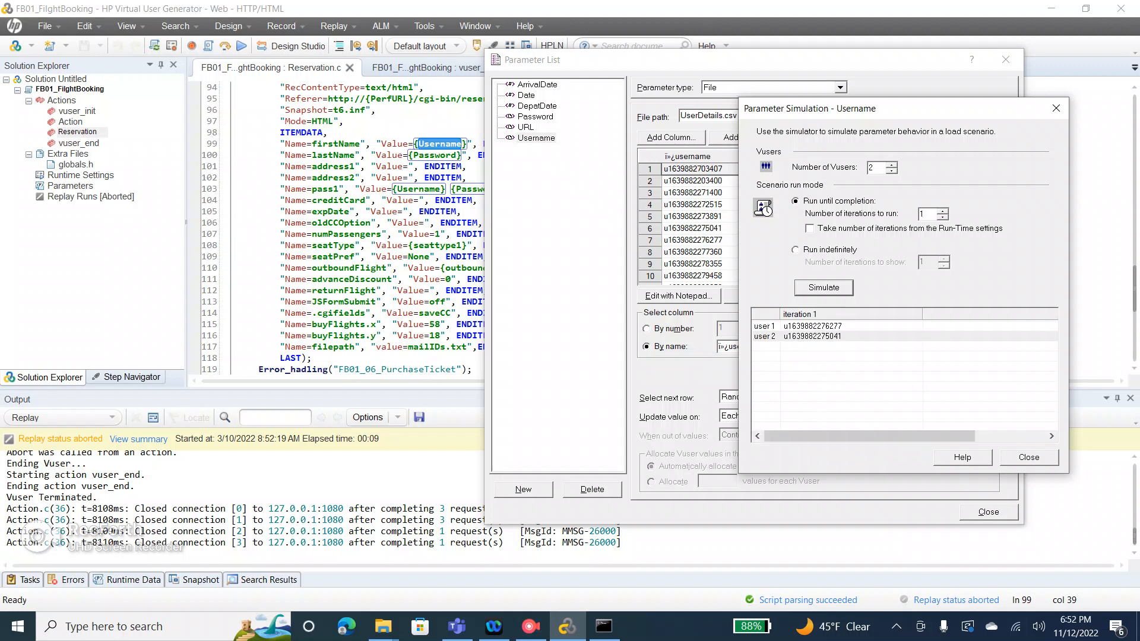
# Compare the simulated iteration 1 values of user 1 and user 2, and close the Username simulation.
pyautogui.click(812, 326)
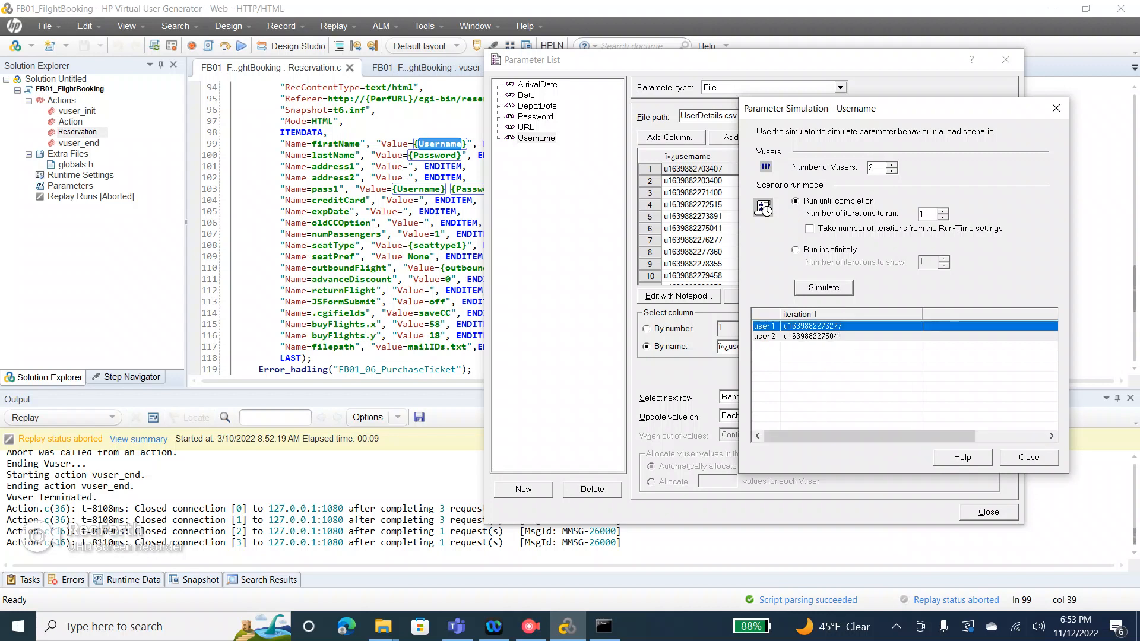
pyautogui.click(813, 336)
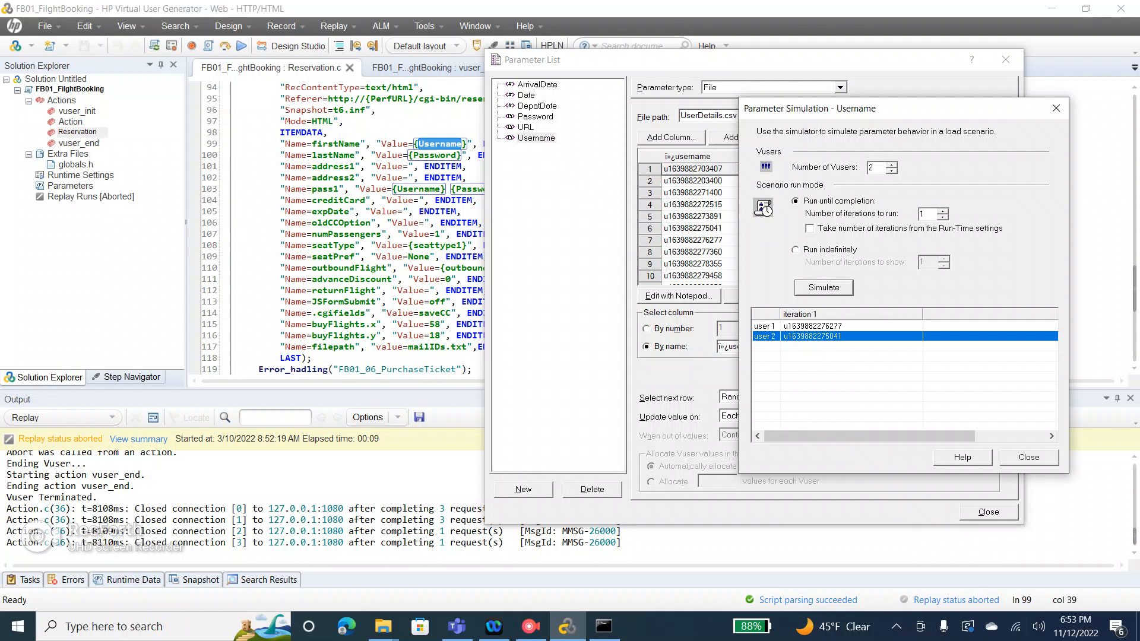
pyautogui.click(812, 326)
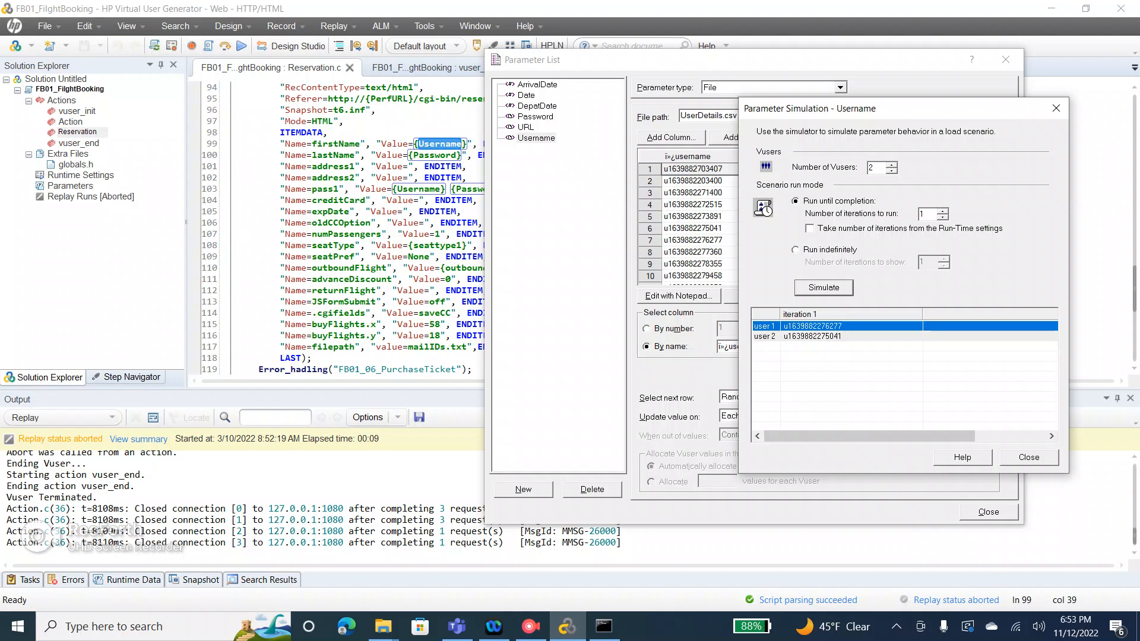
pyautogui.click(812, 337)
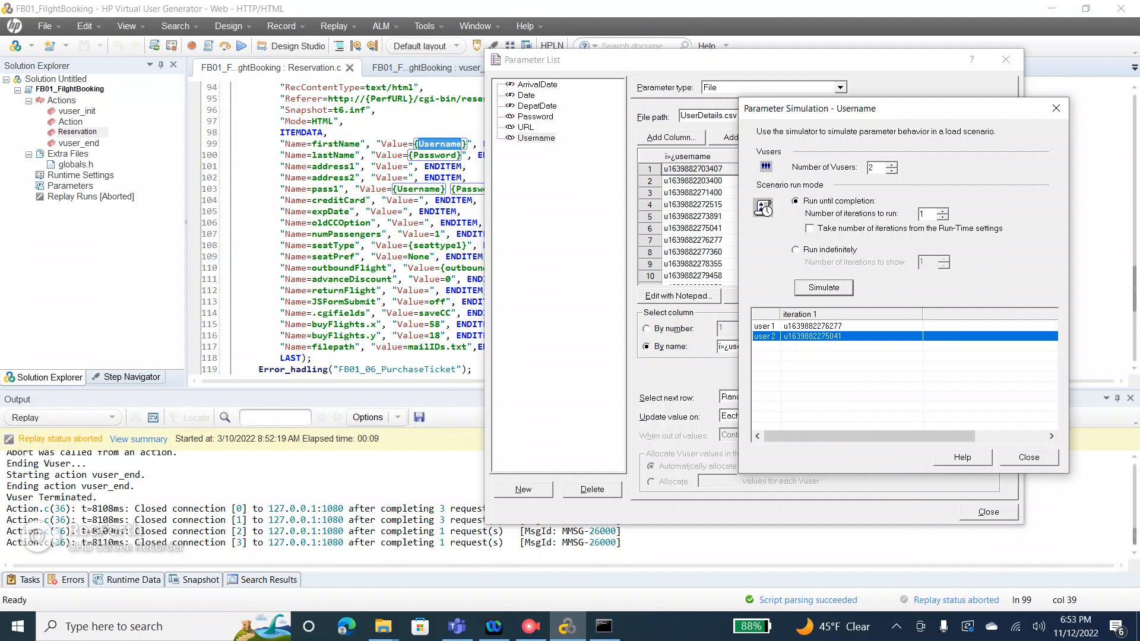
pyautogui.click(812, 326)
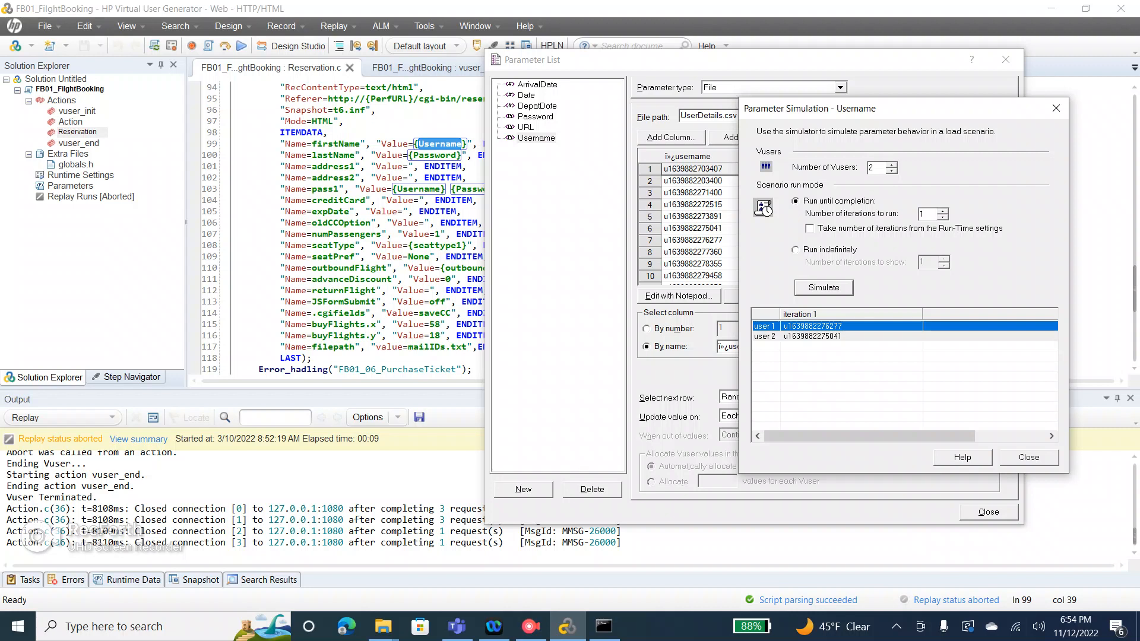
pyautogui.click(1029, 457)
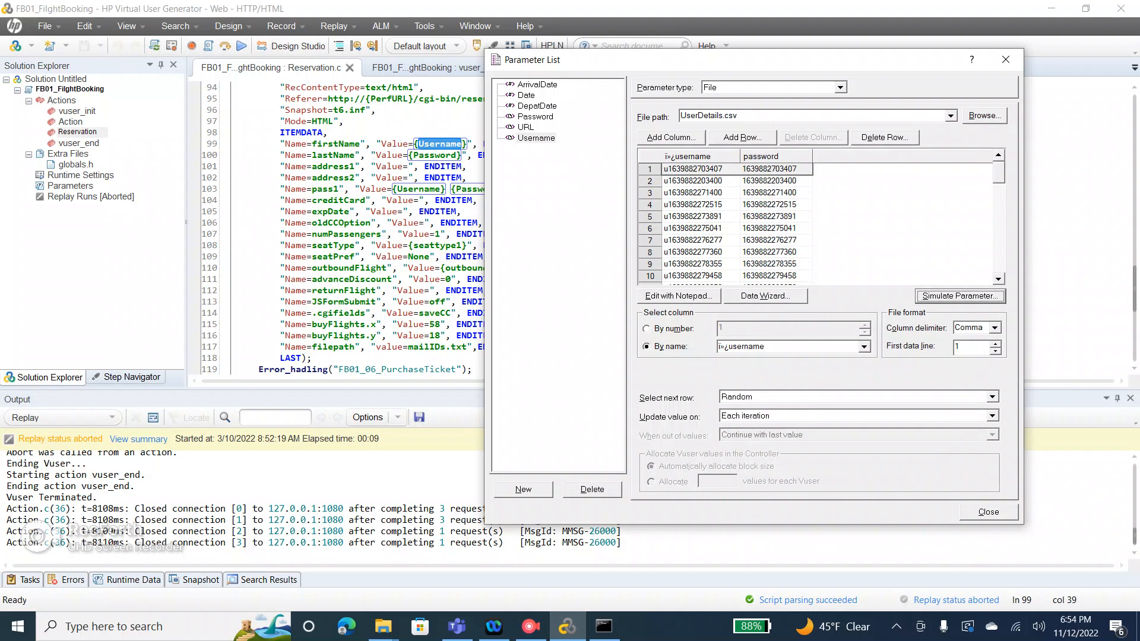
# Switch the Username parameter's update option to Each occurrence, select the username in row 2, and return the option to Each iteration.
pyautogui.click(992, 416)
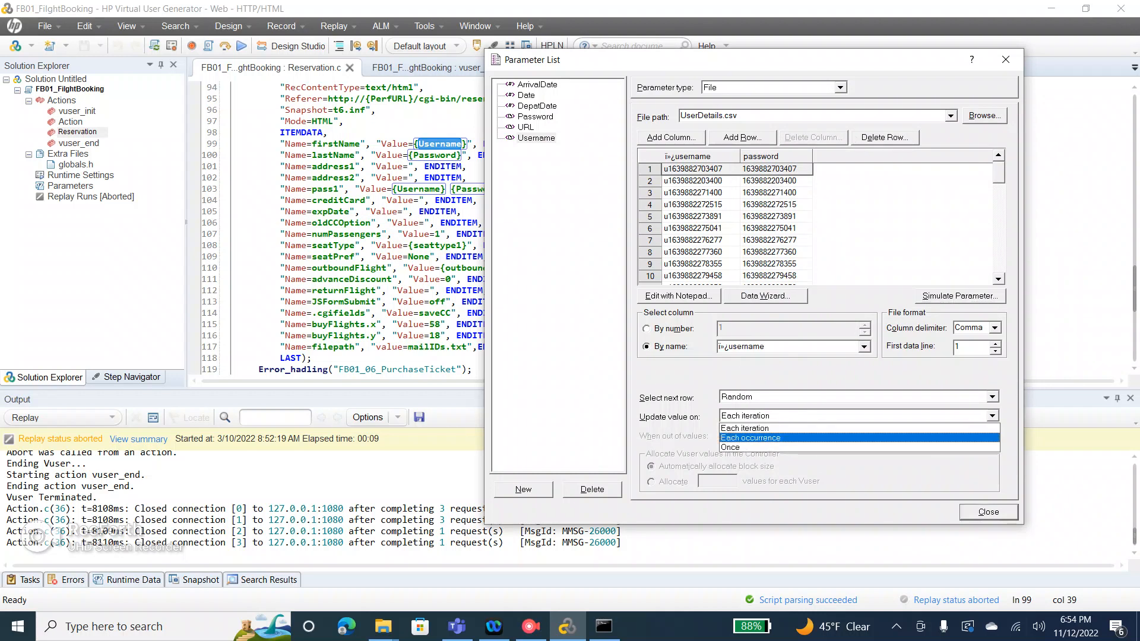
pyautogui.click(859, 438)
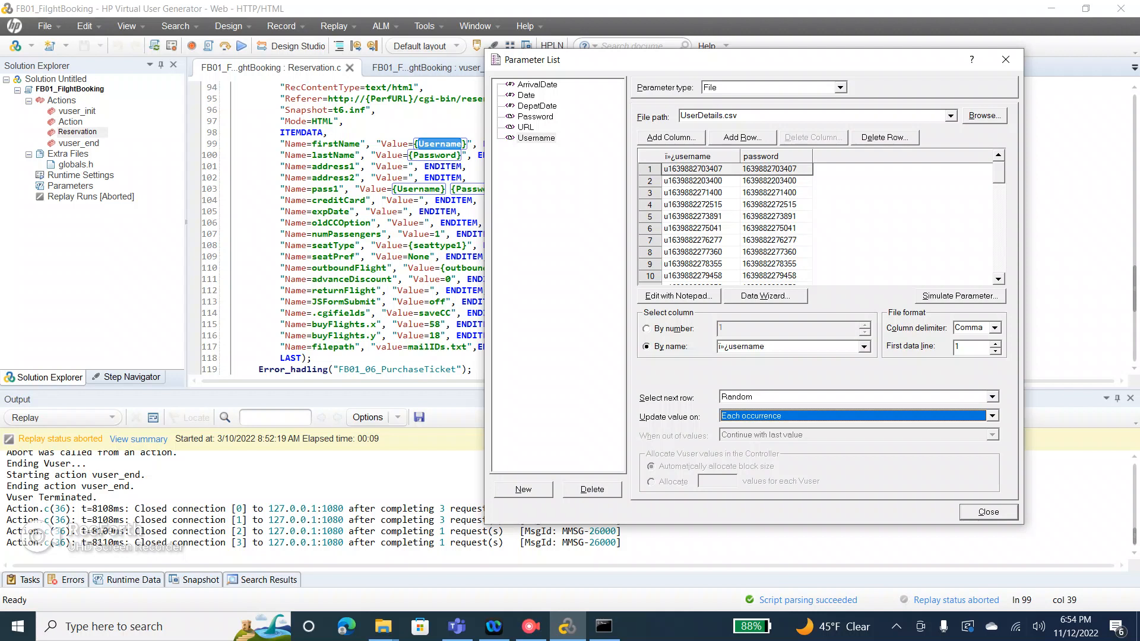
pyautogui.click(701, 181)
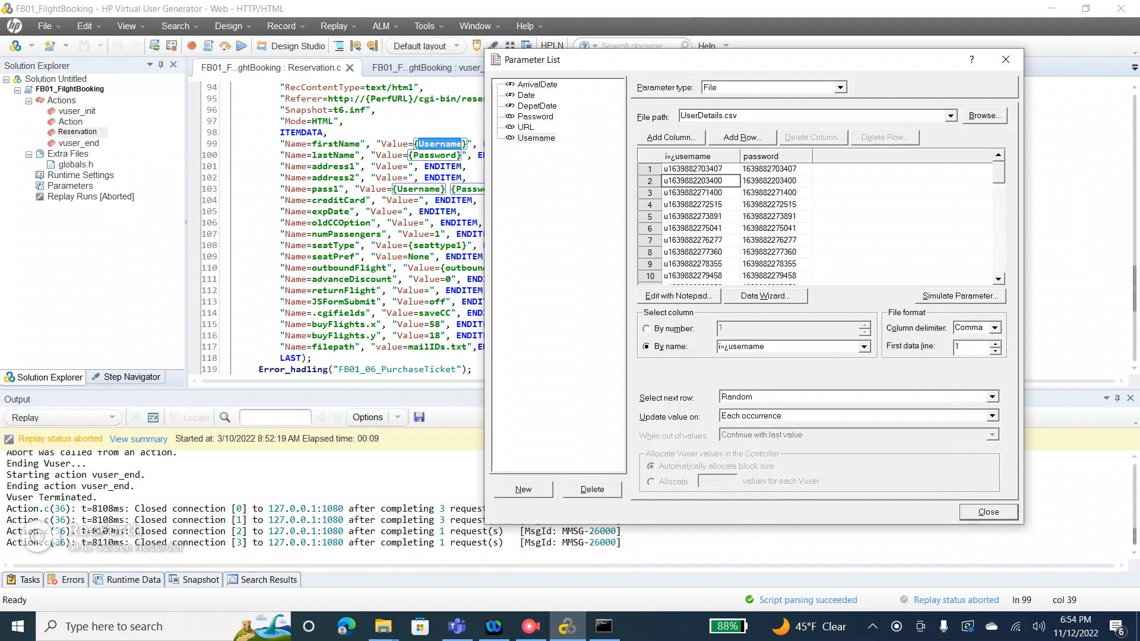
pyautogui.click(992, 416)
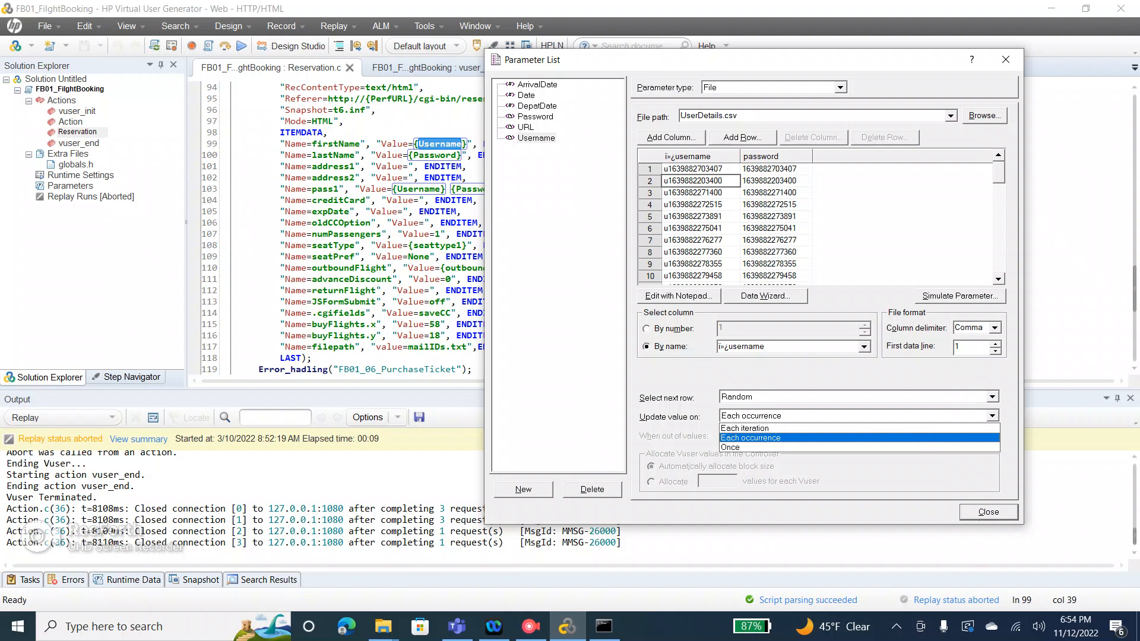
pyautogui.click(744, 428)
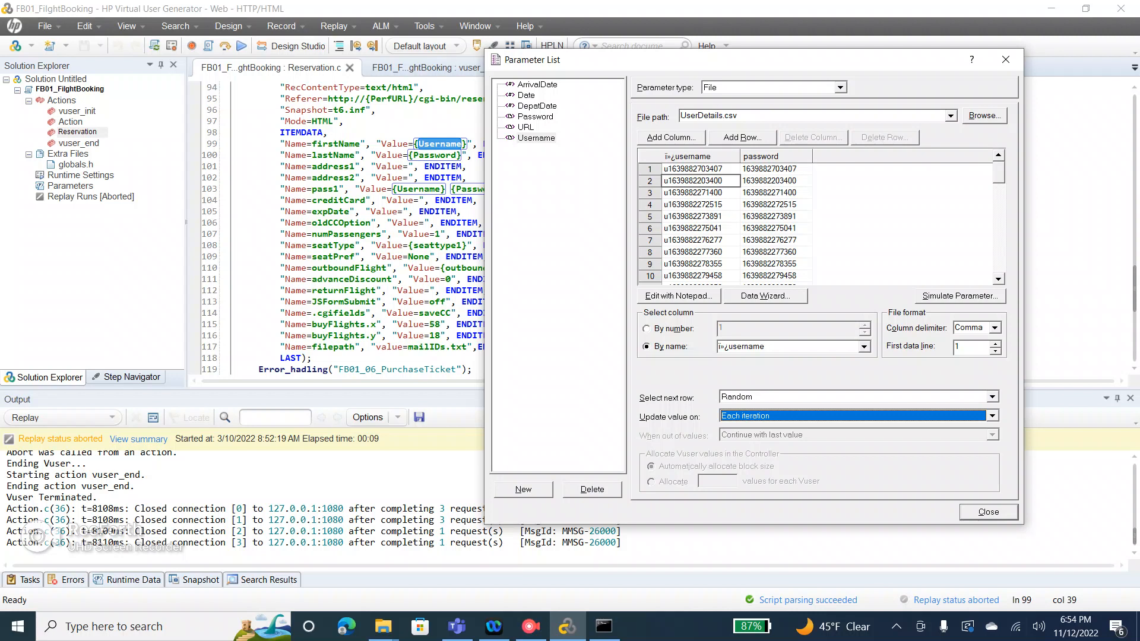
# Point out the Username parameter in the script's firstName value, and change its update option to Each occurrence and finally to Once.
pyautogui.click(424, 143)
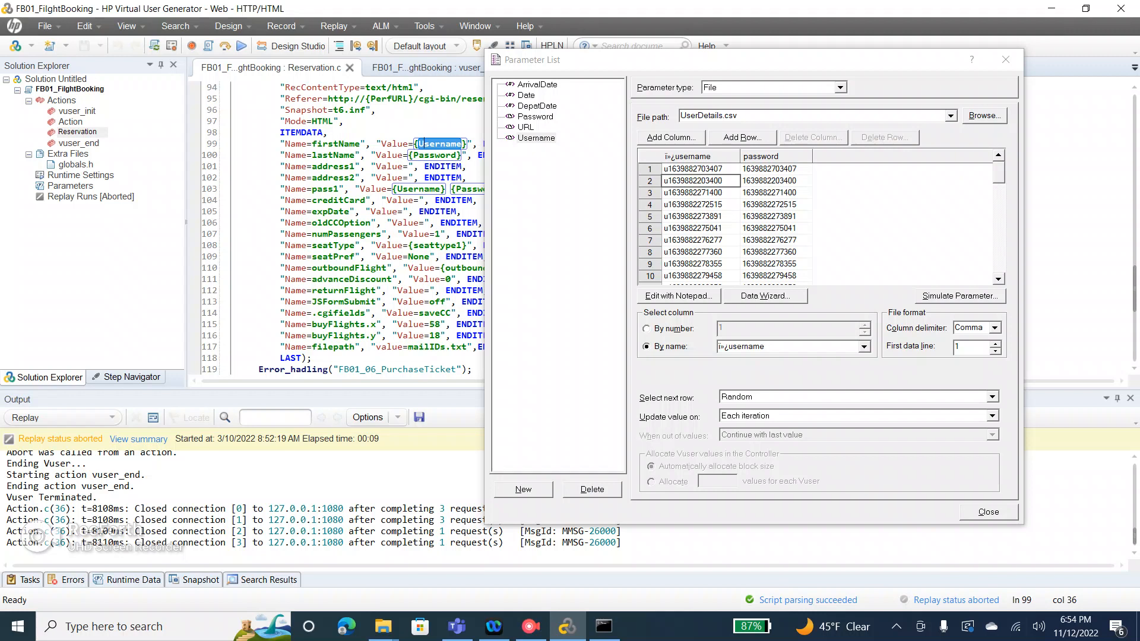
pyautogui.click(992, 416)
pyautogui.press('Return')
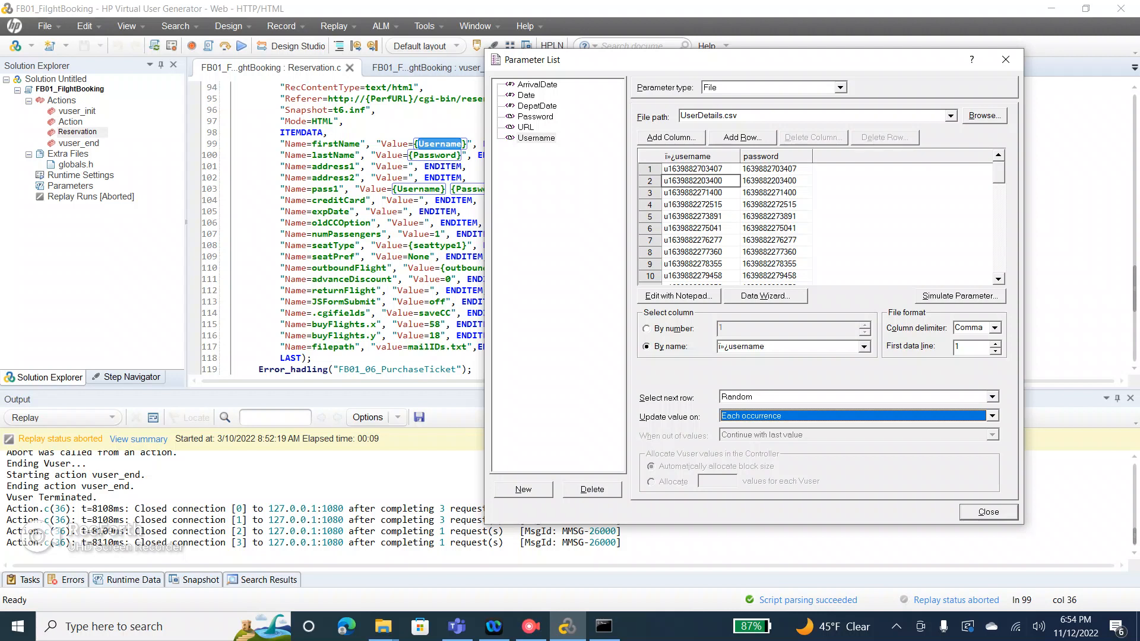
pyautogui.click(992, 416)
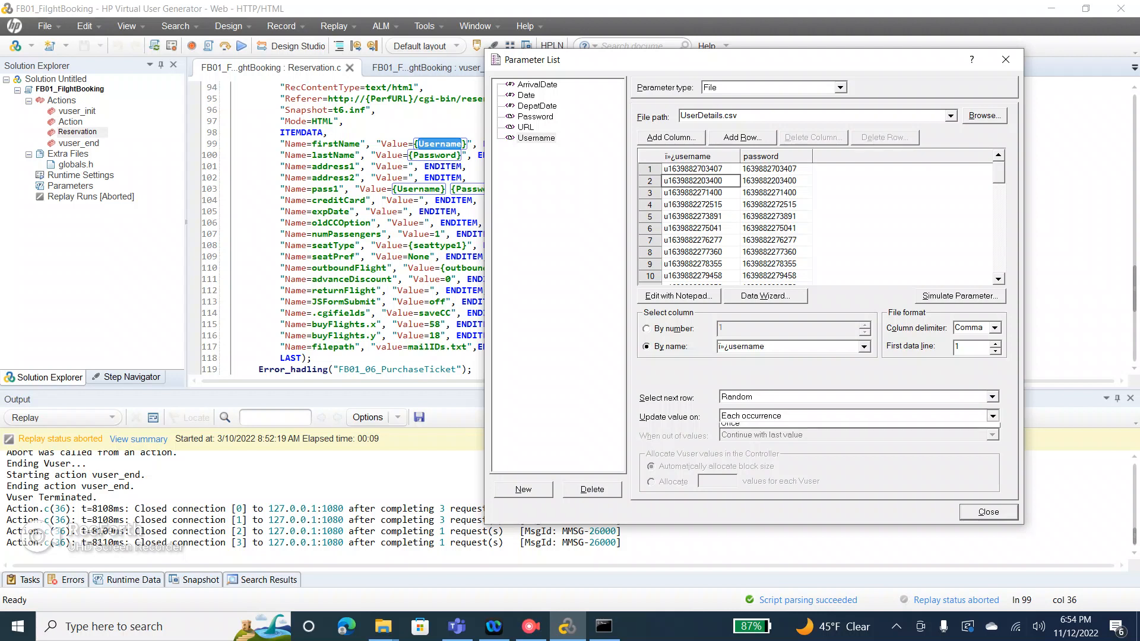
pyautogui.click(859, 447)
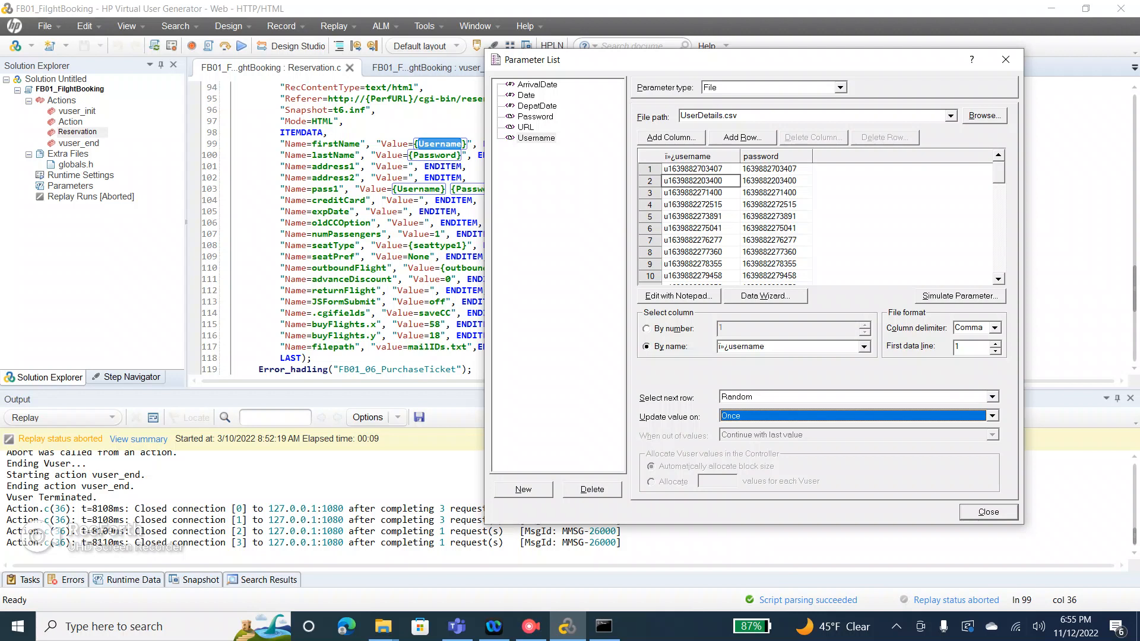
# Simulate the Username parameter for 10 Vusers with 1 iteration, rerun it to compare the random values, and close the simulation.
pyautogui.click(960, 295)
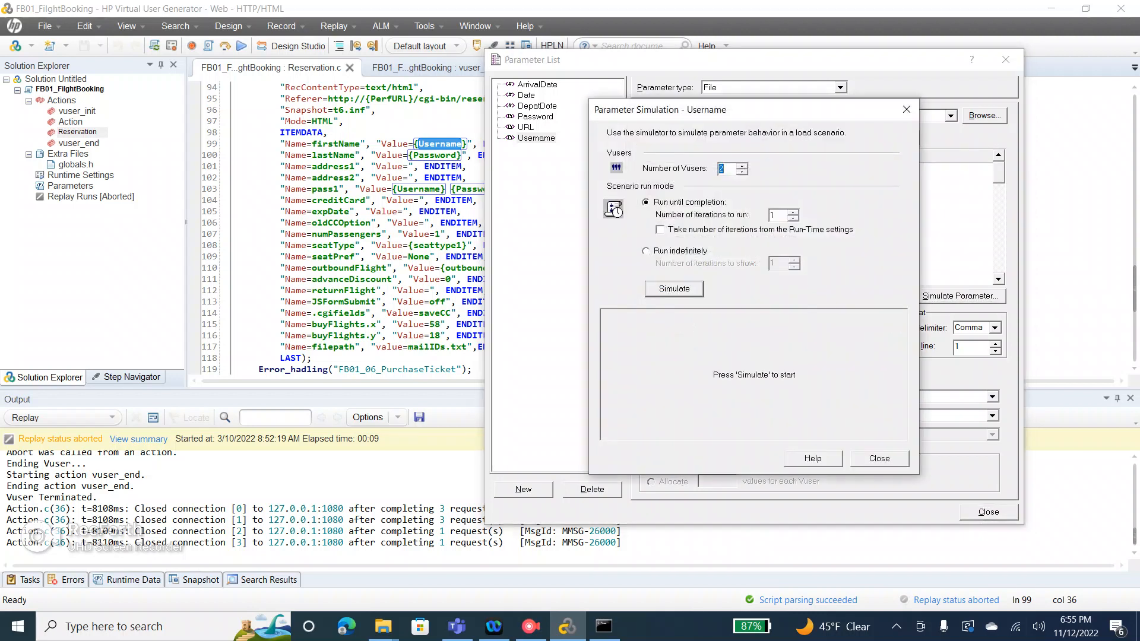
pyautogui.moveTo(783, 110); pyautogui.dragTo(957, 105)
pyautogui.write('10')
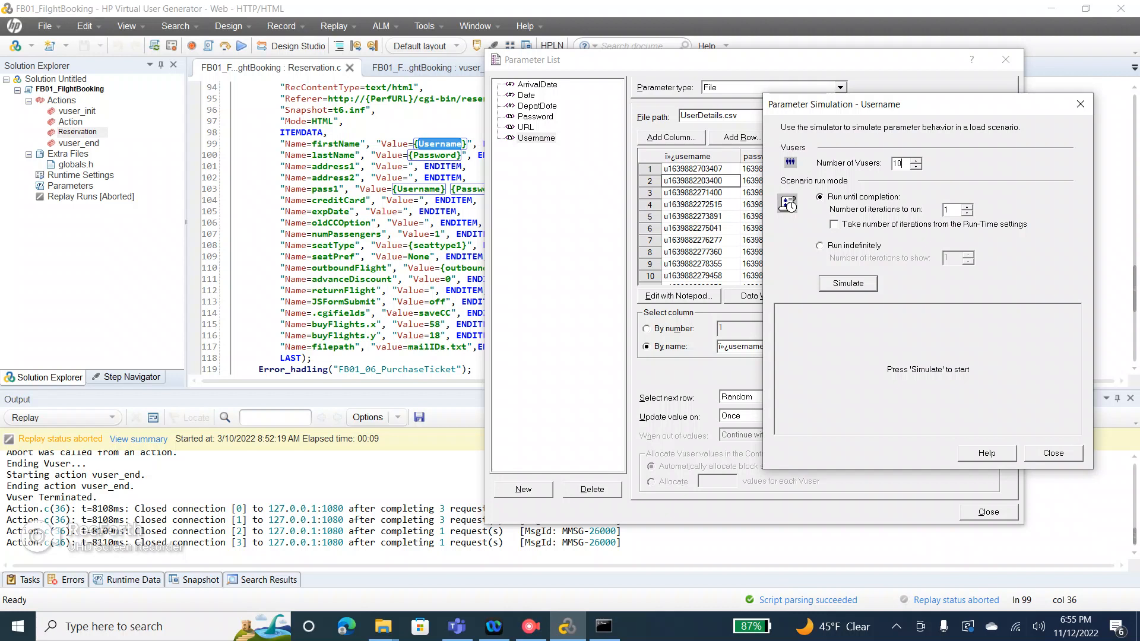
pyautogui.click(848, 283)
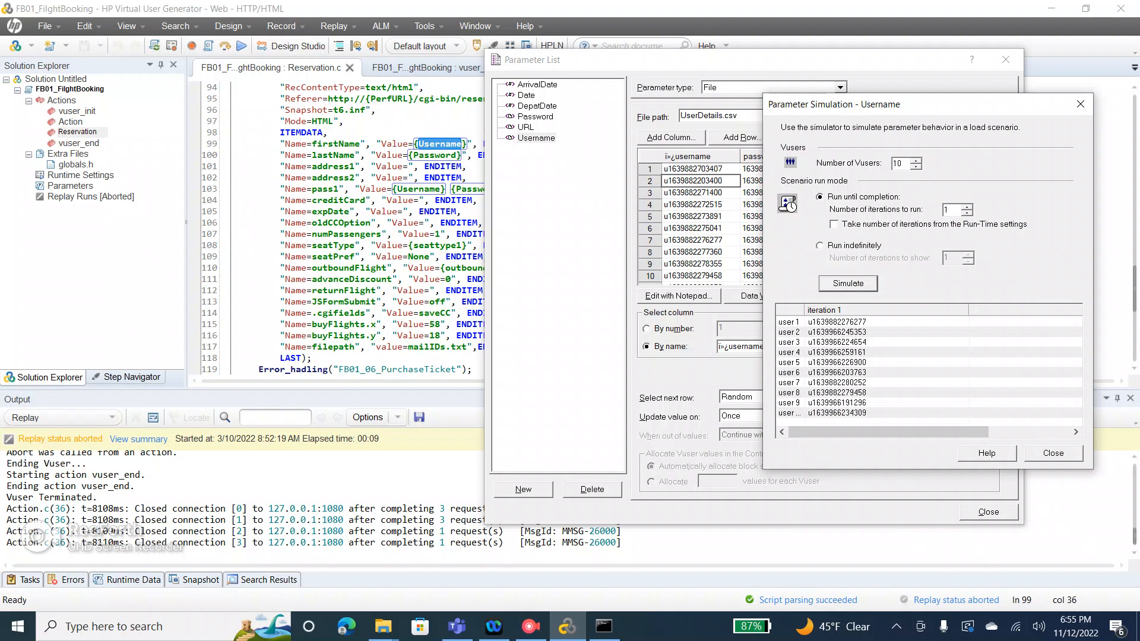
pyautogui.moveTo(805, 309); pyautogui.dragTo(834, 309)
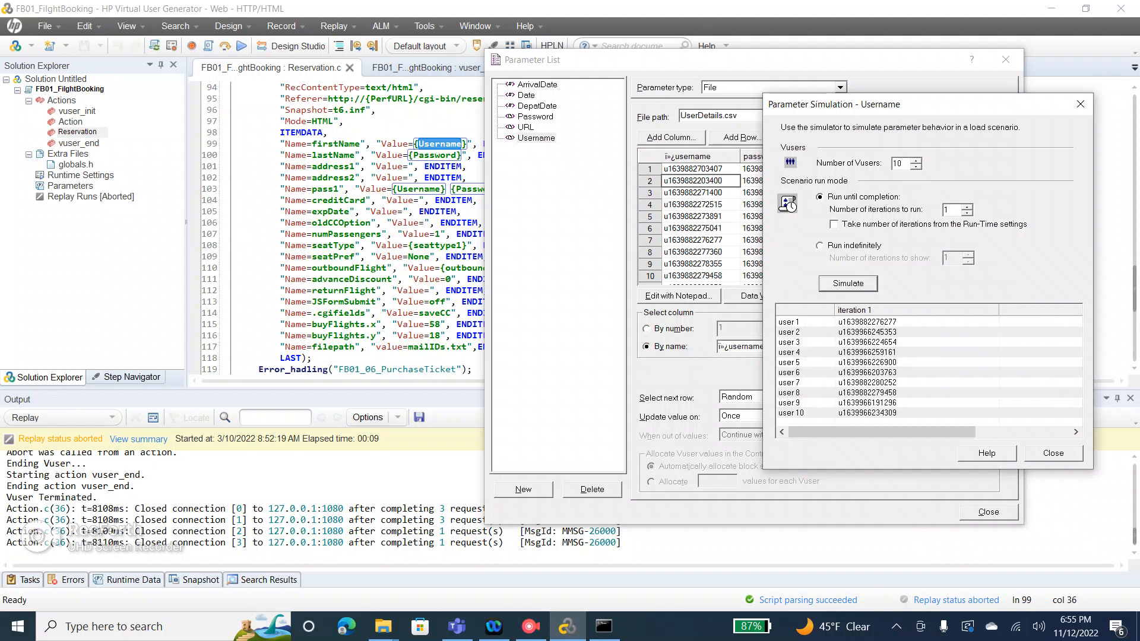
pyautogui.click(847, 284)
pyautogui.moveTo(844, 309); pyautogui.dragTo(961, 310)
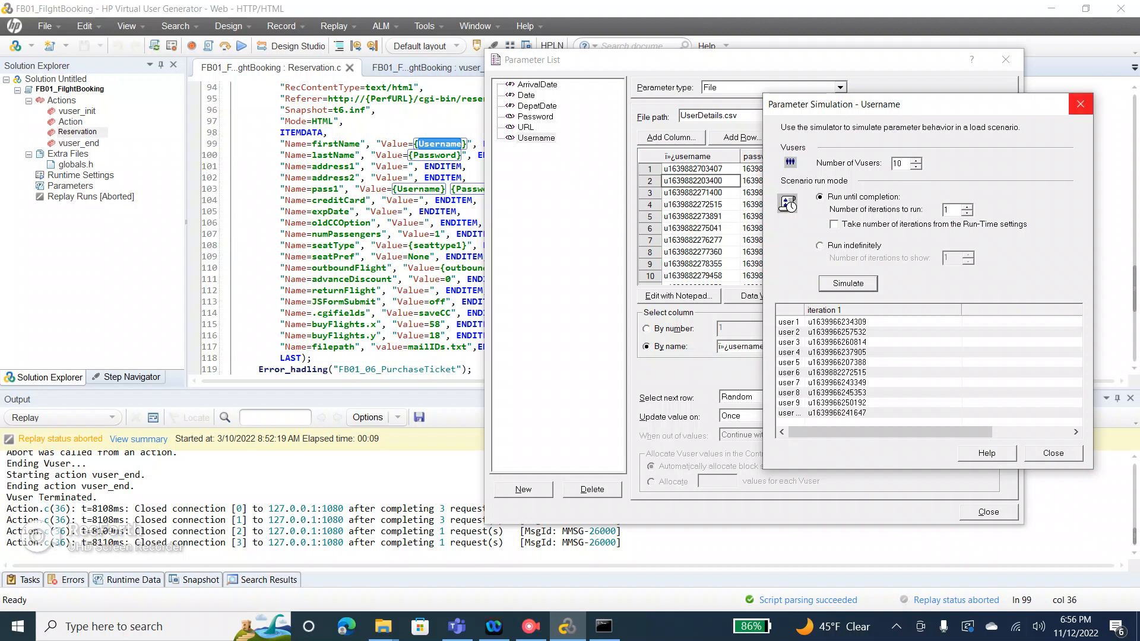
pyautogui.click(1080, 104)
# Set the Username parameter to update its value on Each iteration and select the next row Unique.
pyautogui.click(992, 416)
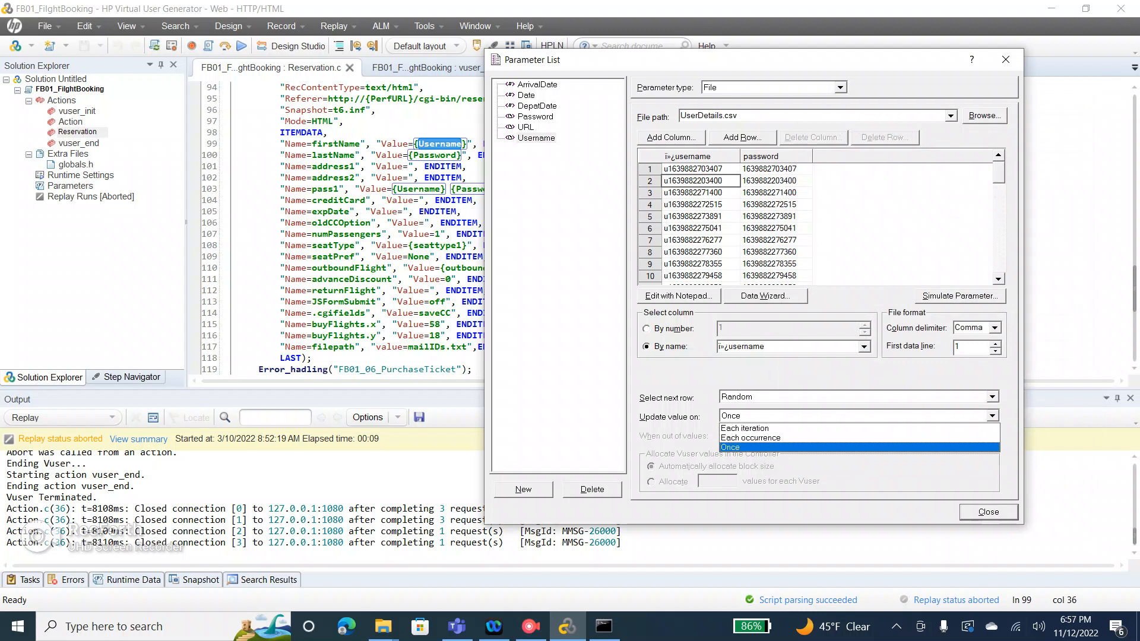
pyautogui.click(855, 428)
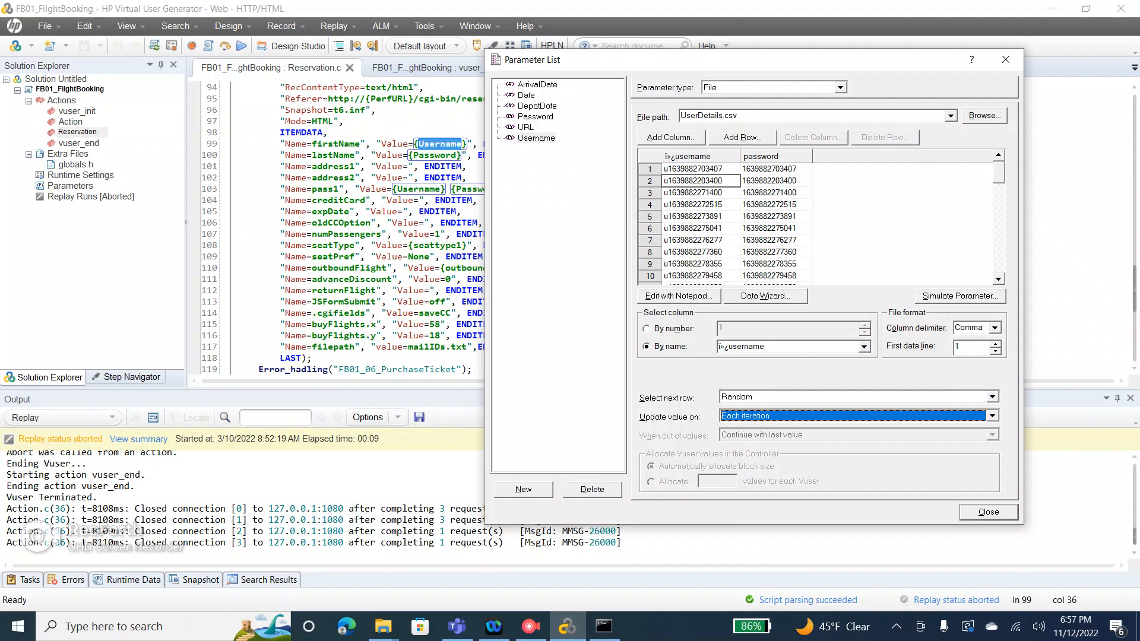
pyautogui.click(992, 396)
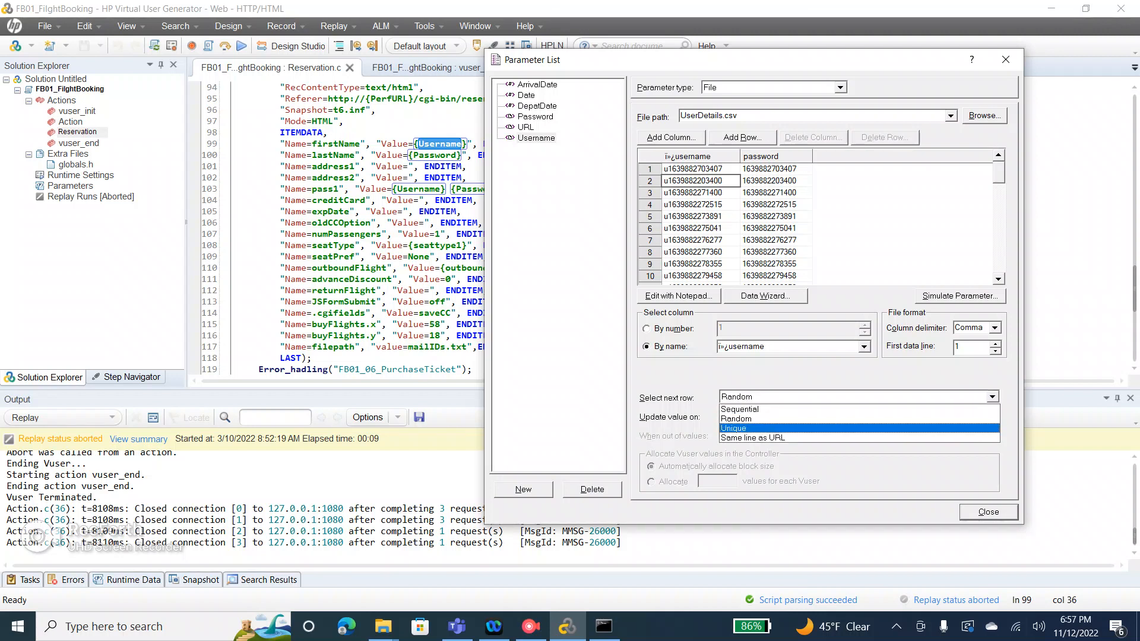
pyautogui.click(859, 428)
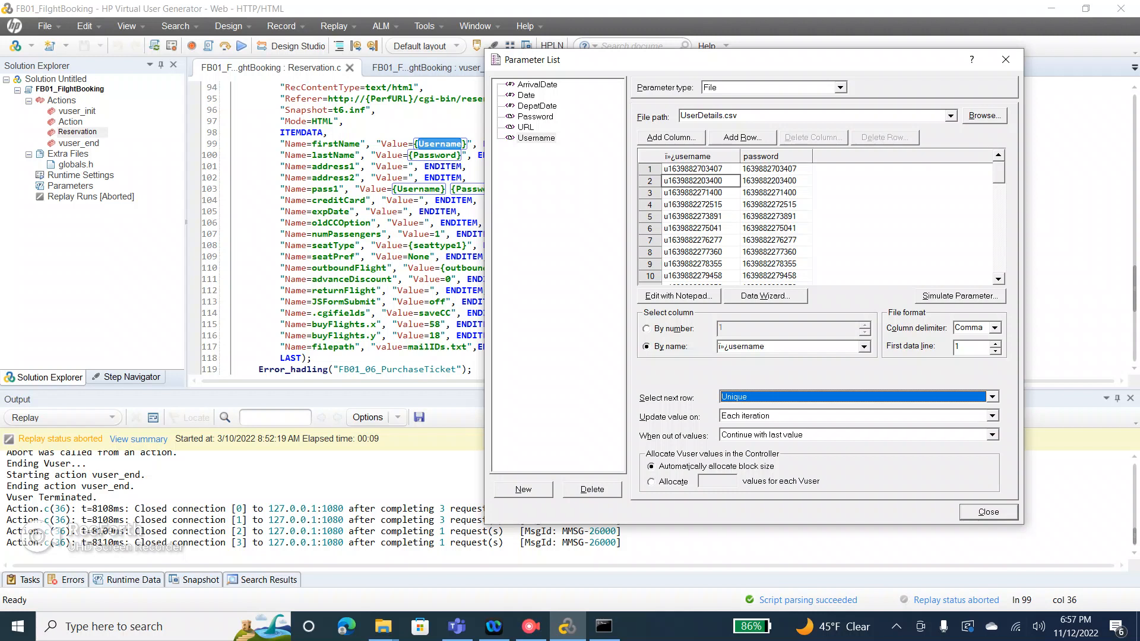
# Examine the Username data in UserDetails.csv from rows 1 to 3 through the last row, highlighting the rows available for unique assignment.
pyautogui.click(650, 170)
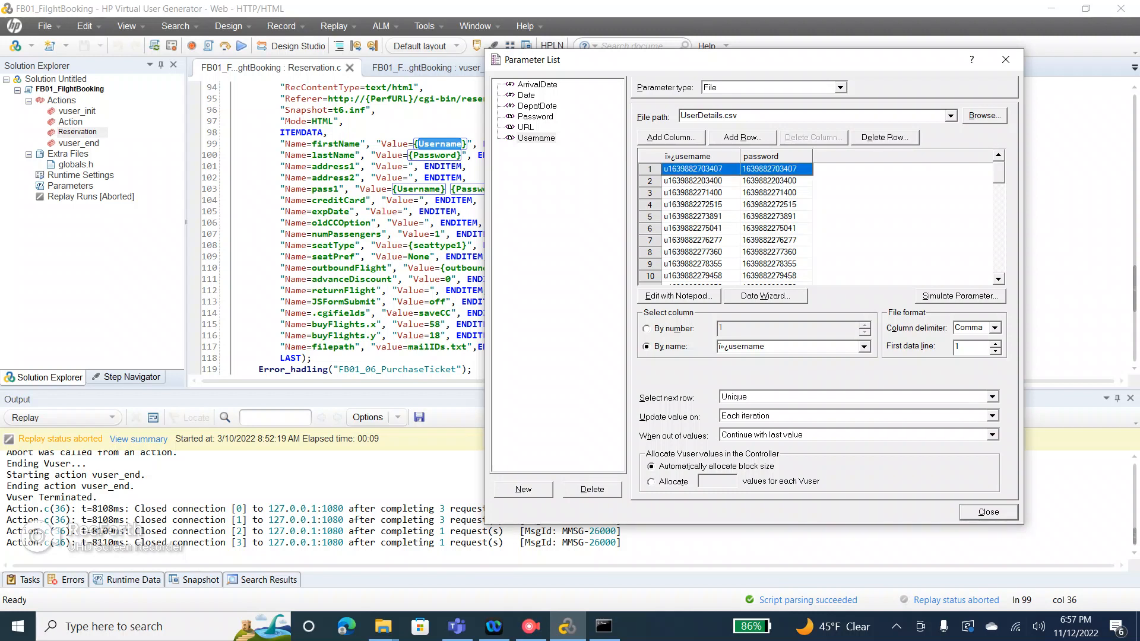
pyautogui.scroll(-14, 816, 223)
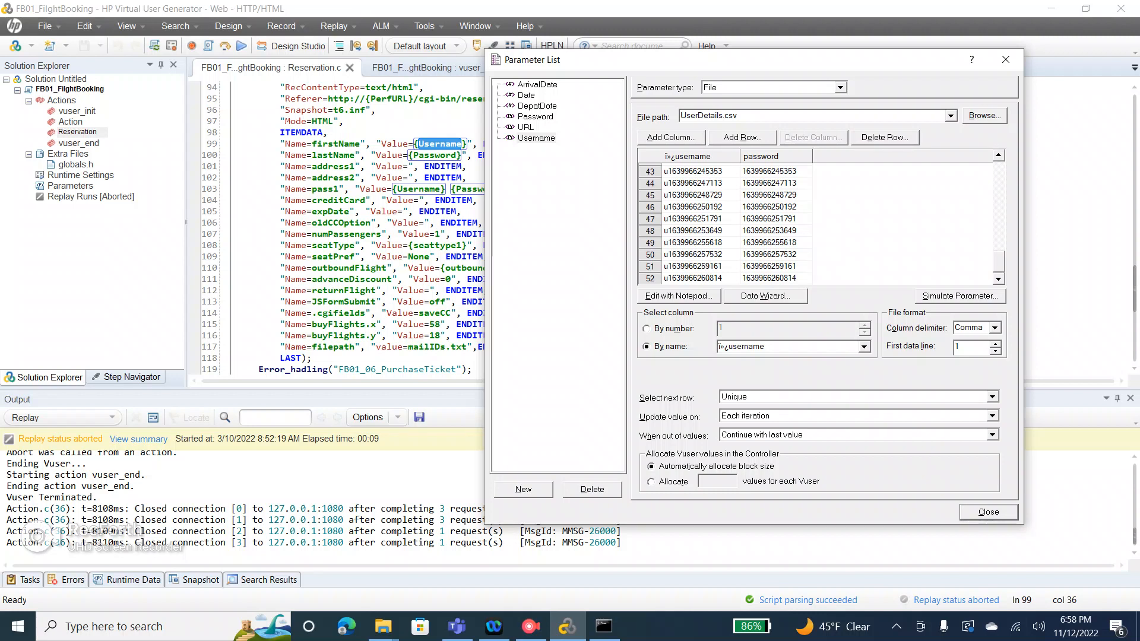
pyautogui.click(650, 278)
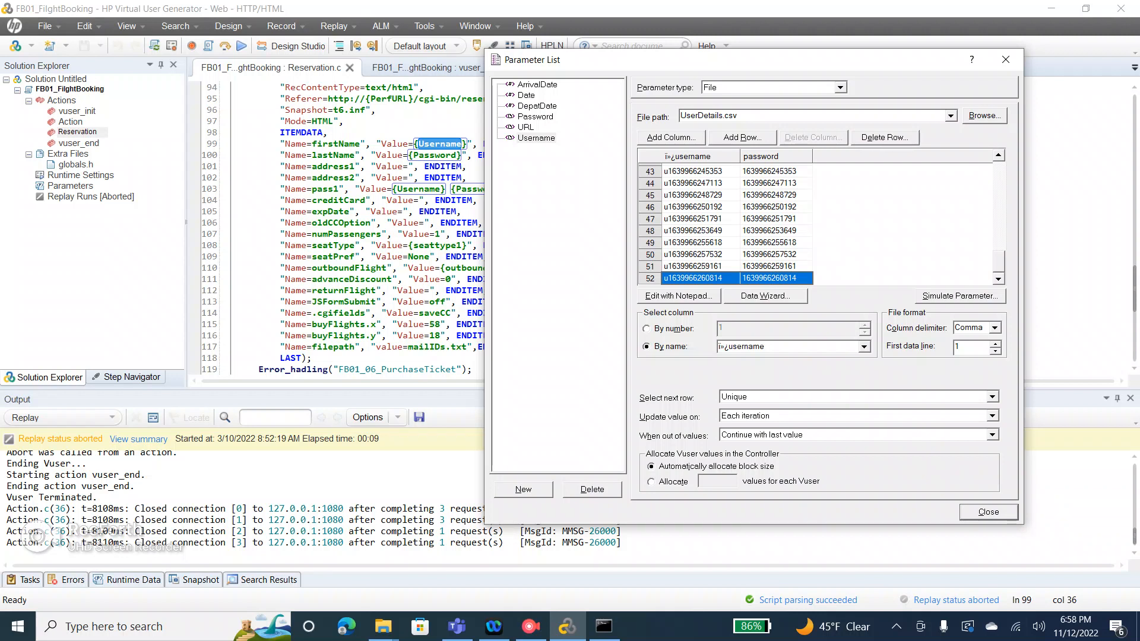
pyautogui.scroll(14, 736, 223)
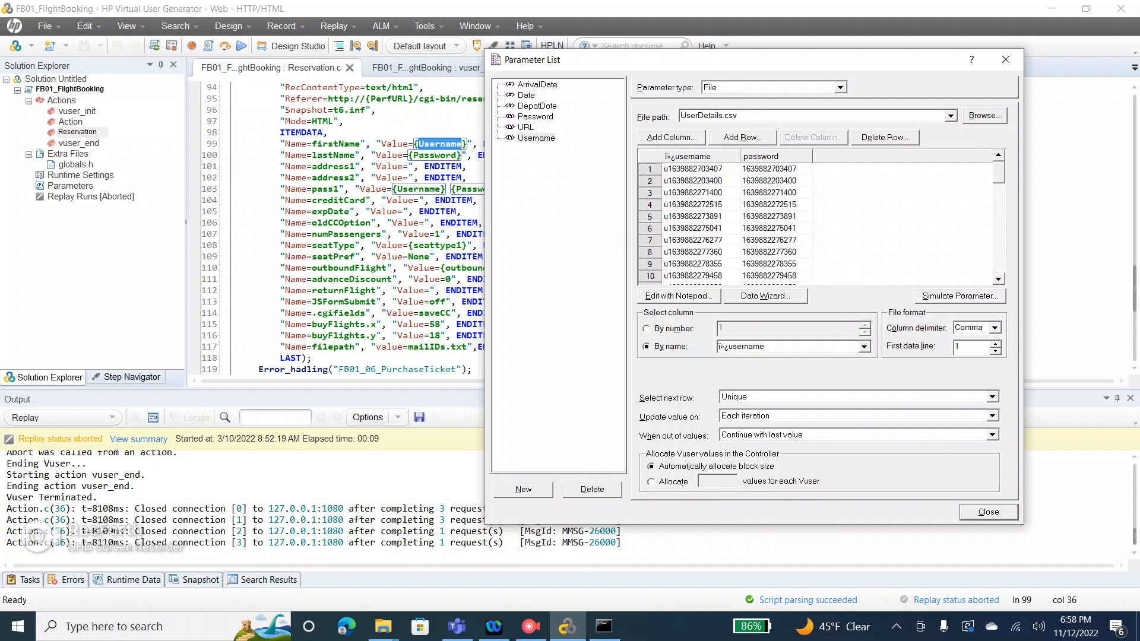
pyautogui.click(650, 169)
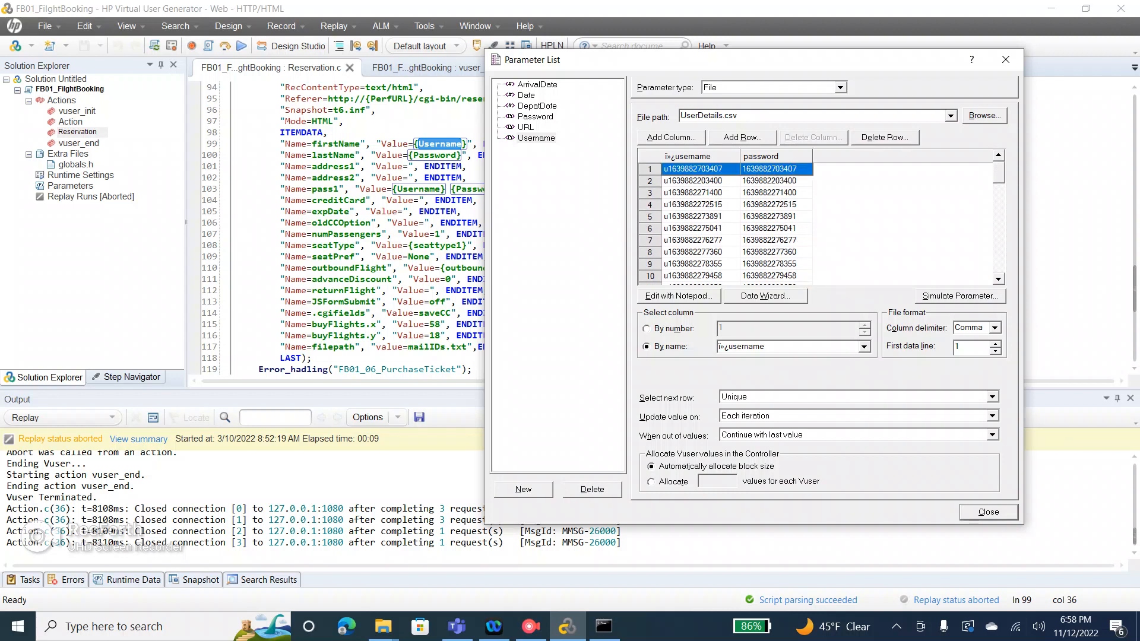
pyautogui.click(702, 181)
pyautogui.click(702, 193)
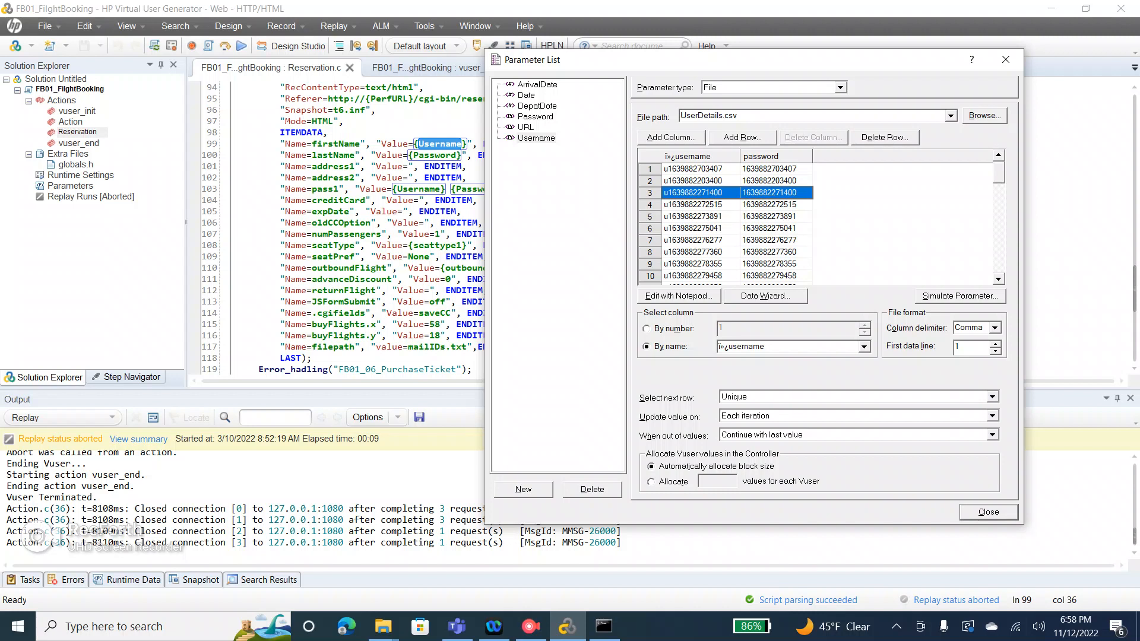
pyautogui.scroll(-14, 737, 222)
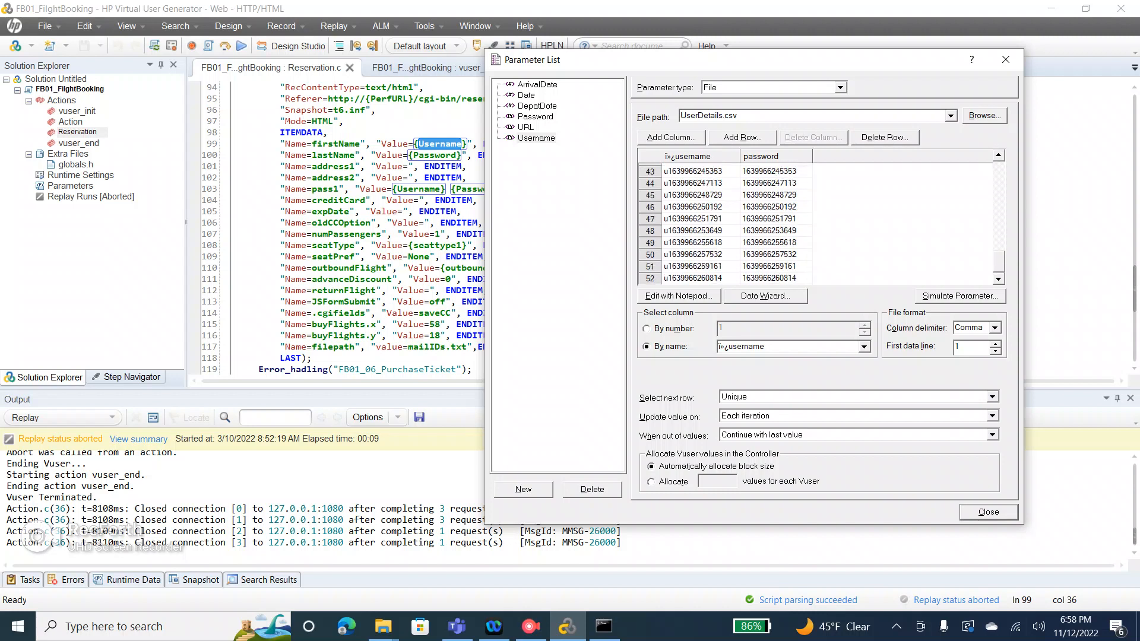
# Highlight the last UserDetails.csv row, 52, and set the Username parameter's out-of-values behaviour to Abort Vuser.
pyautogui.click(702, 278)
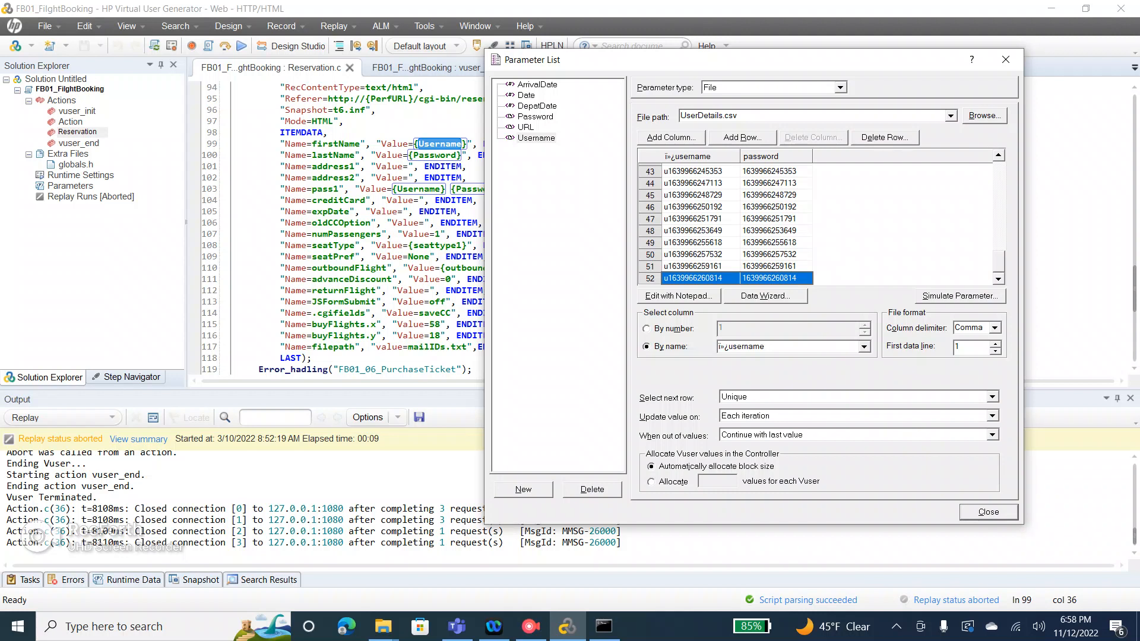
pyautogui.click(992, 435)
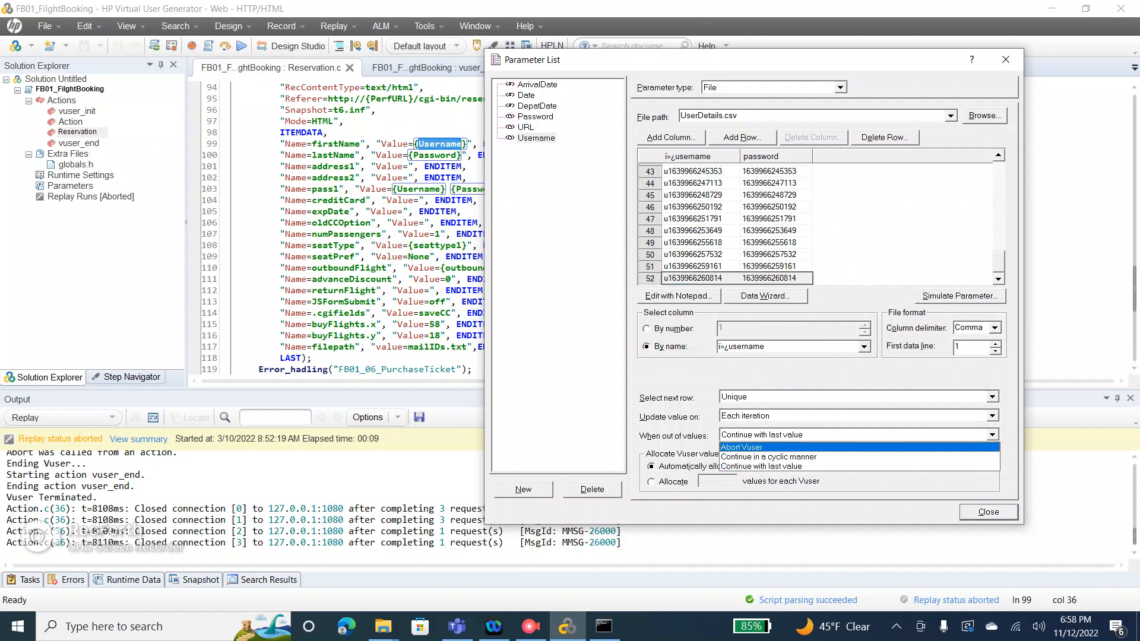
pyautogui.press('Return')
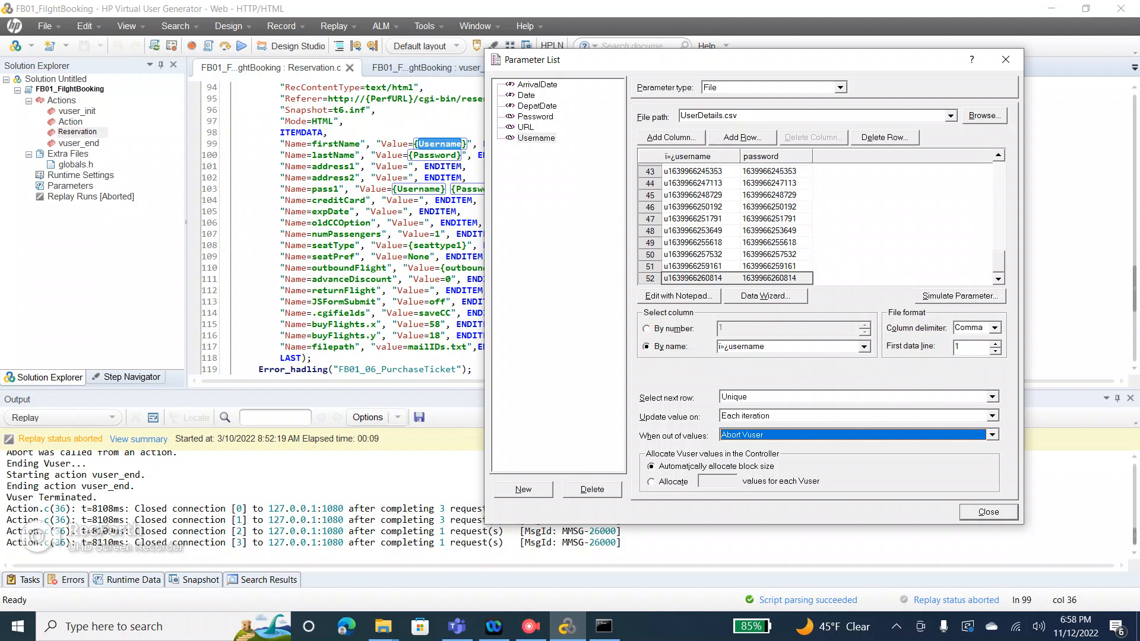
# Set the out-of-values behaviour to Continue in a cyclic manner, and point out the first data row as the restart point.
pyautogui.click(992, 435)
pyautogui.click(855, 457)
pyautogui.moveTo(999, 261); pyautogui.dragTo(998, 172)
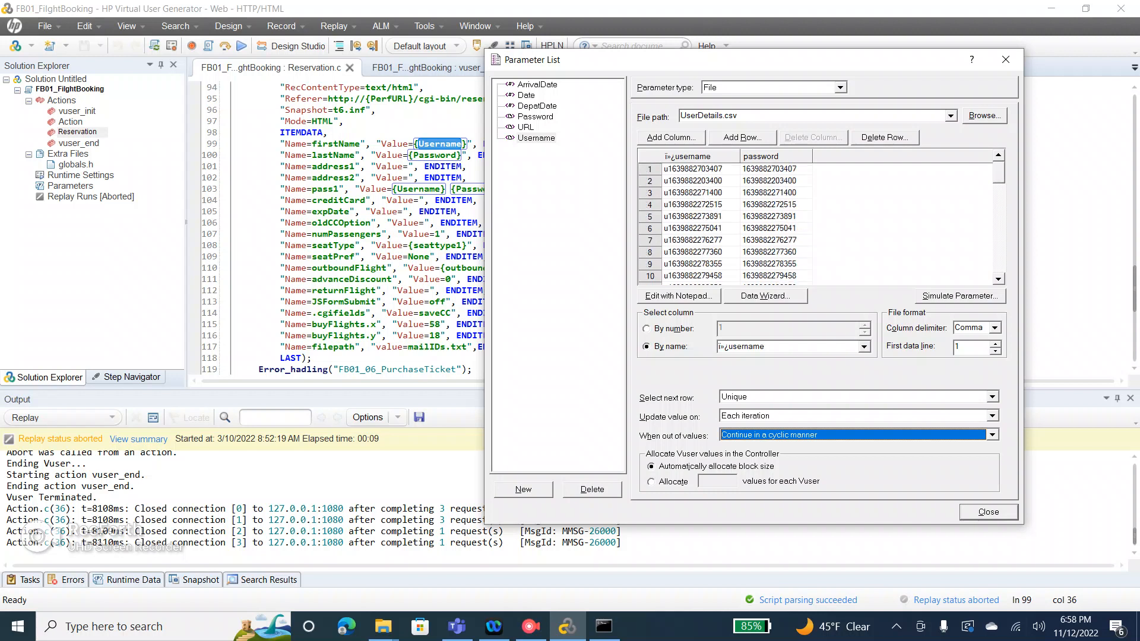
pyautogui.click(693, 169)
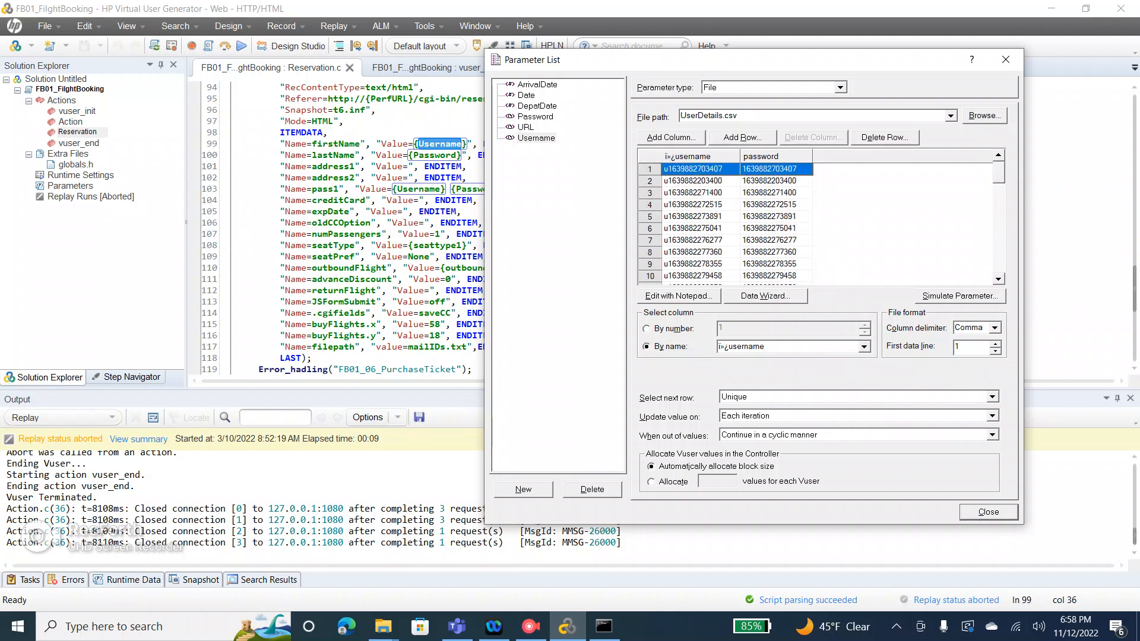
pyautogui.scroll(-14, 821, 223)
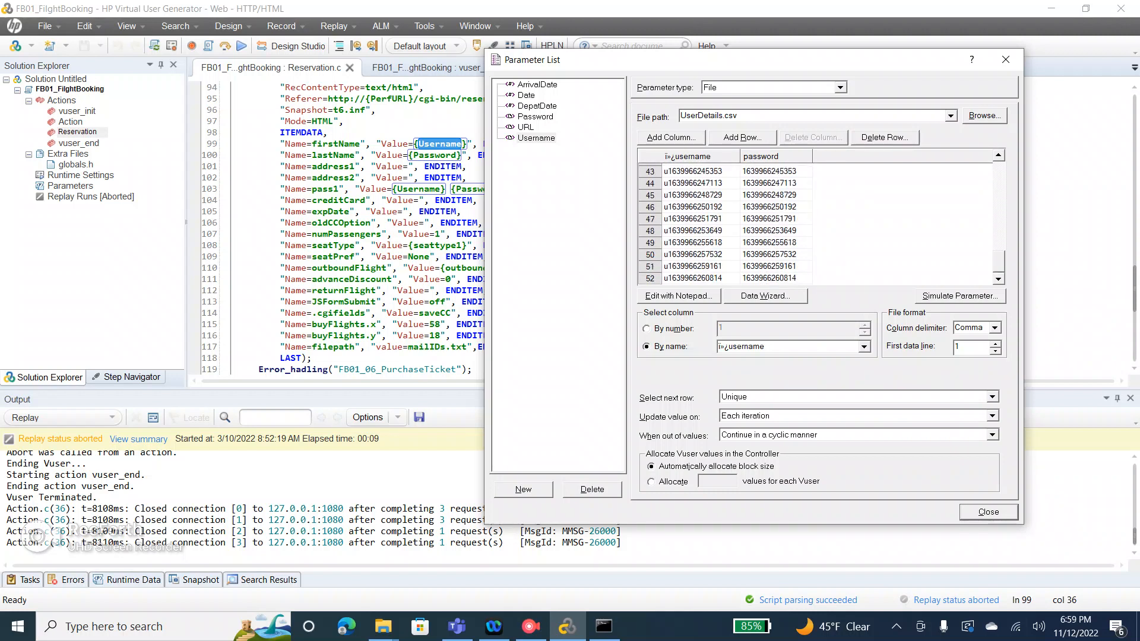
# Set the out-of-values behaviour to Continue with last value, highlight row 52, and review the data between the first and last rows.
pyautogui.click(992, 435)
pyautogui.click(761, 466)
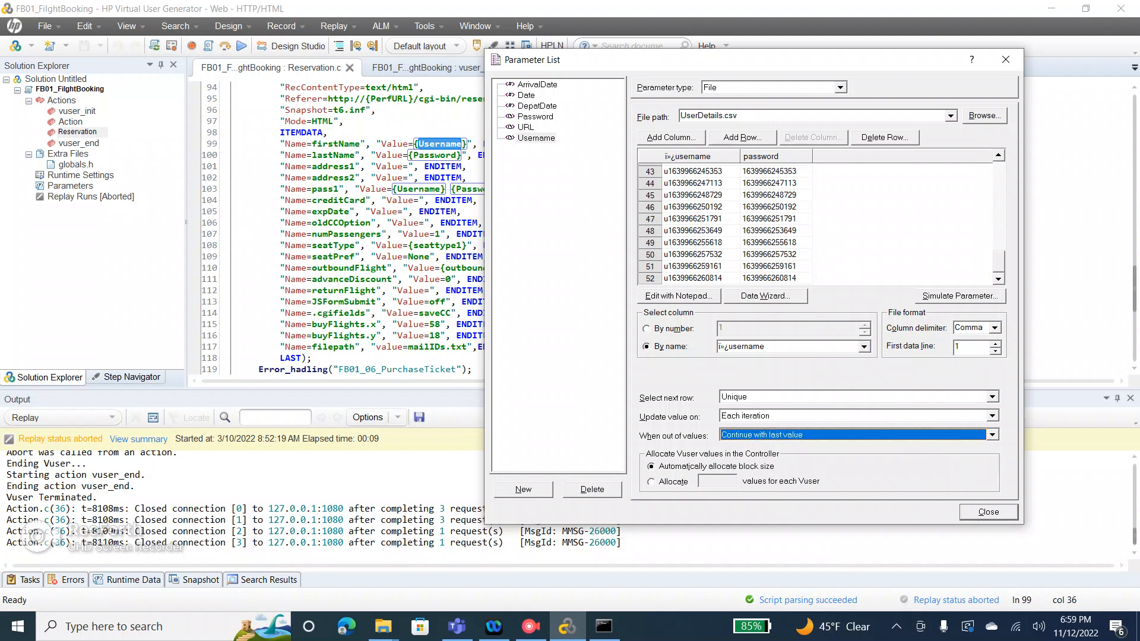
pyautogui.click(650, 278)
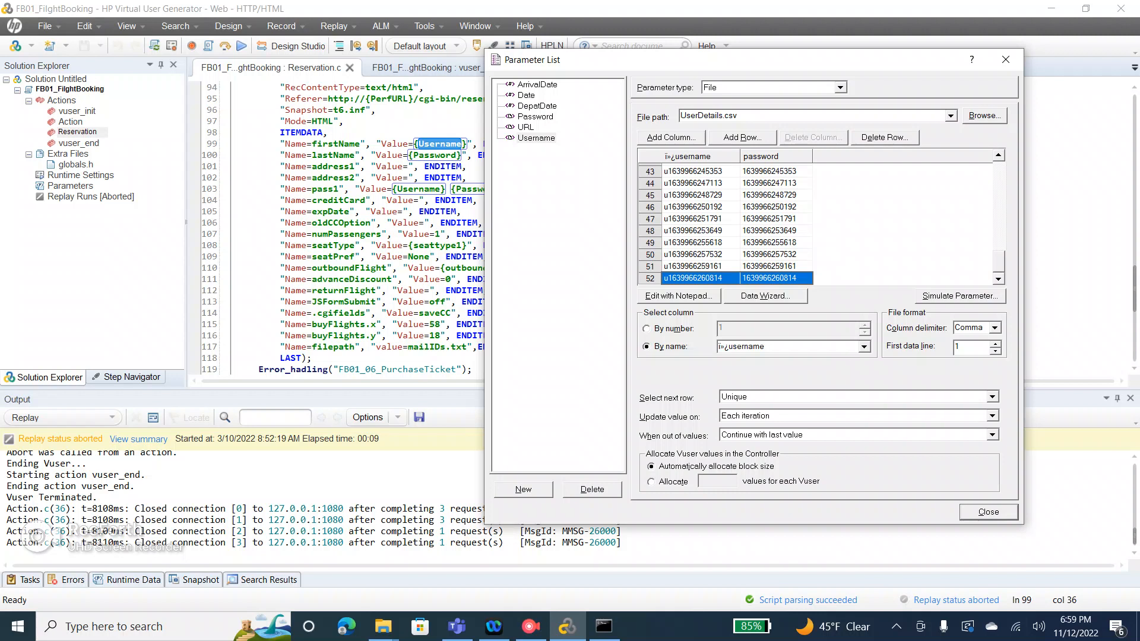
pyautogui.click(992, 435)
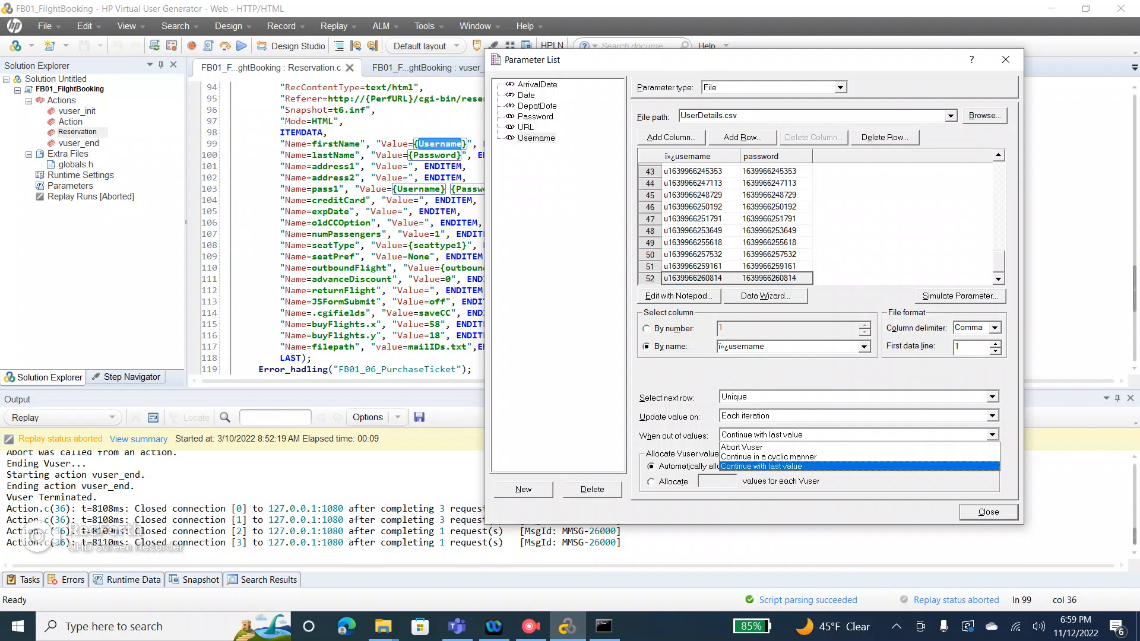
pyautogui.click(859, 466)
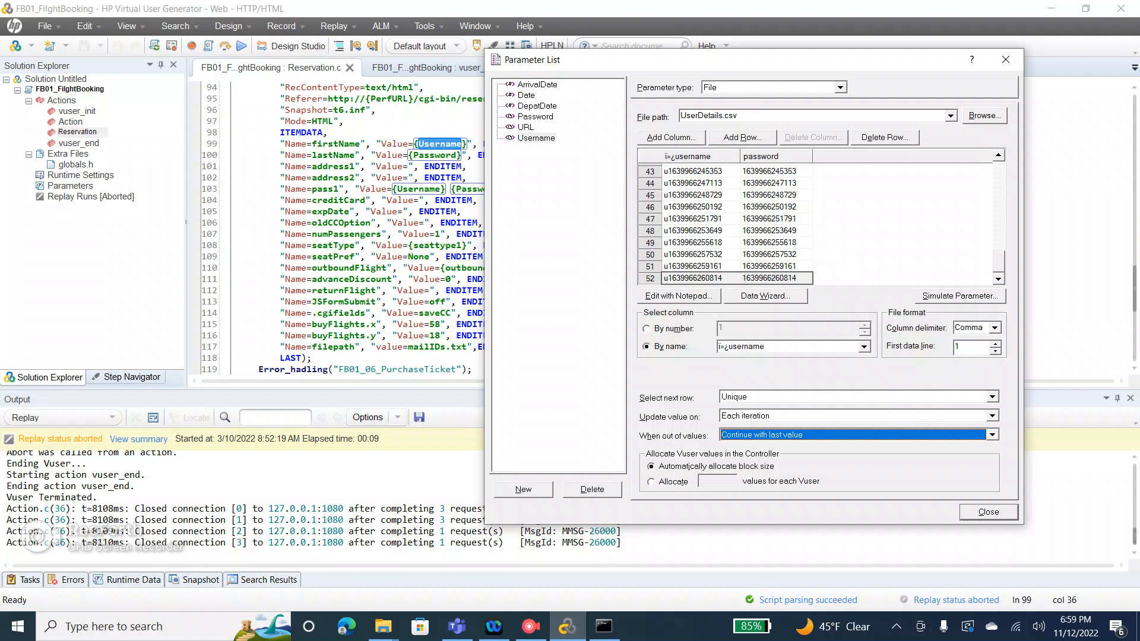
pyautogui.scroll(14, 819, 223)
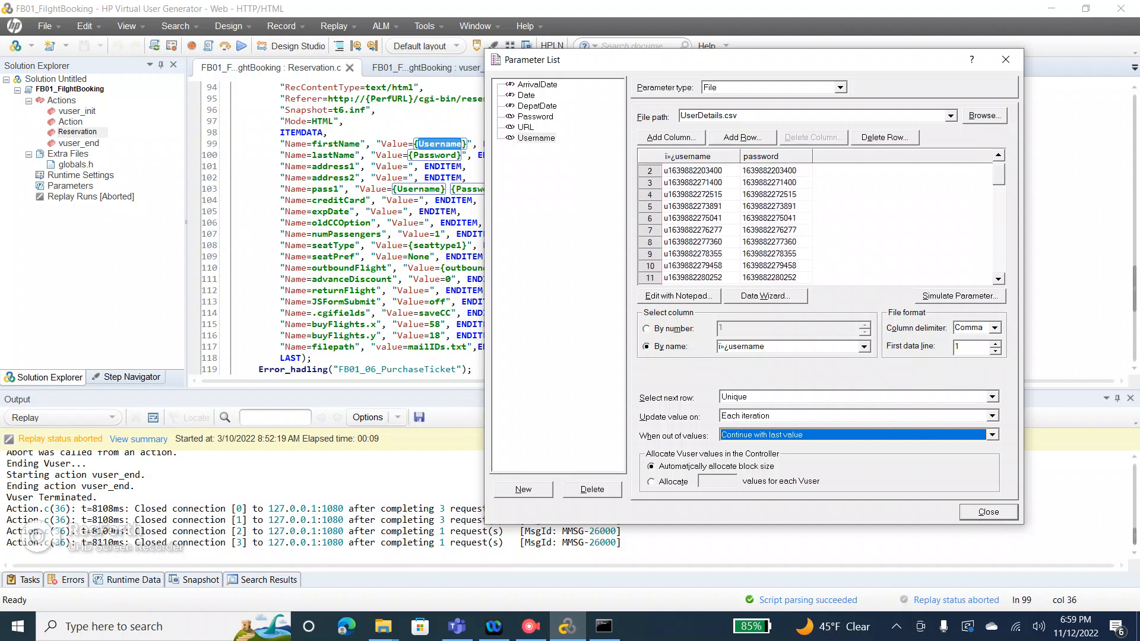
pyautogui.scroll(-14, 819, 222)
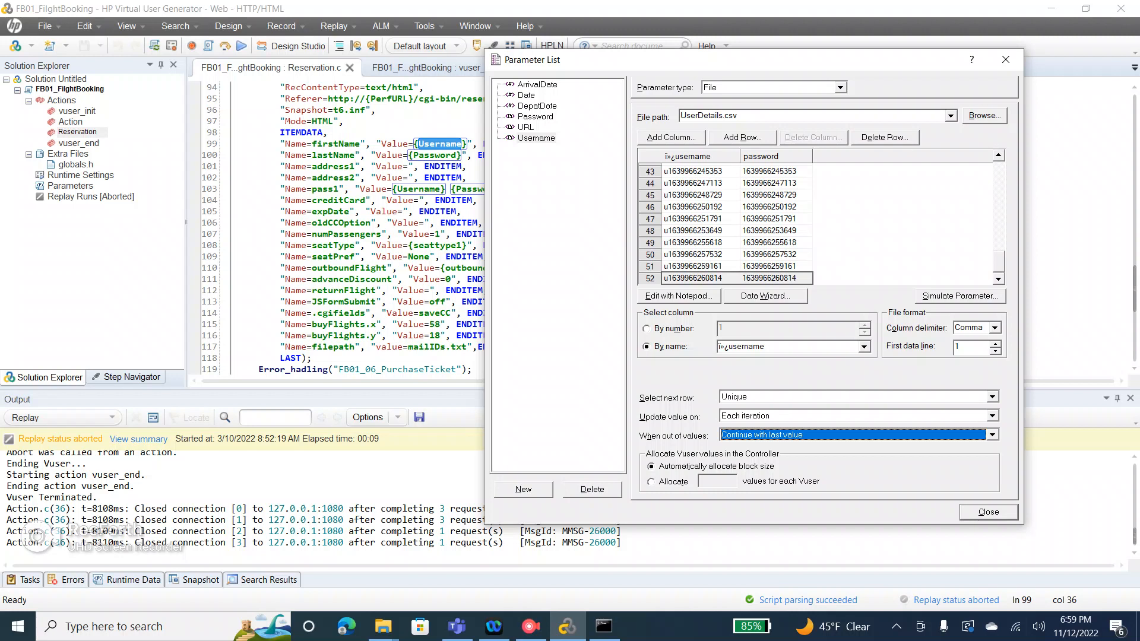
pyautogui.scroll(14, 820, 218)
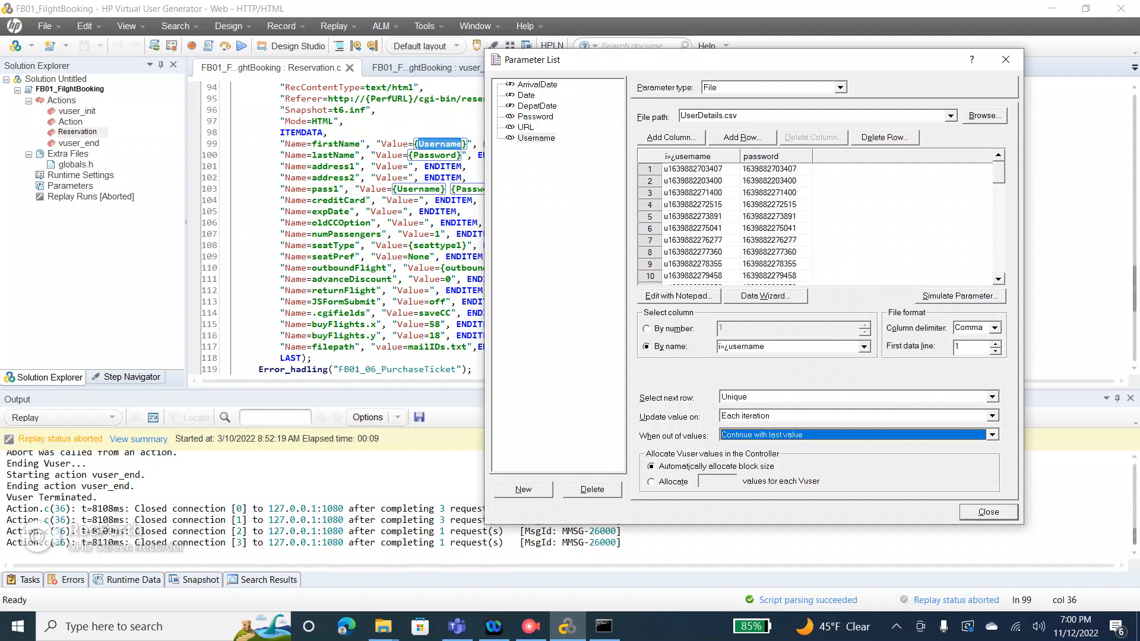
# Switch to Calculator, divide the 52 data rows by 2 Vusers, copy the result, and minimize Calculator.
pyautogui.press('super+r')
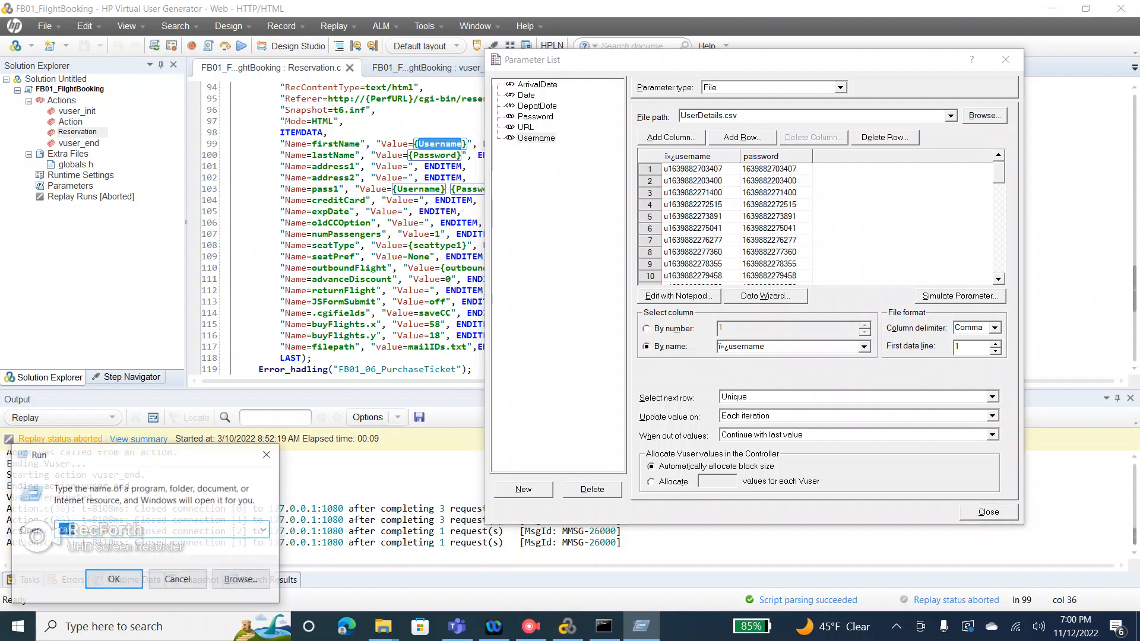
pyautogui.click(268, 454)
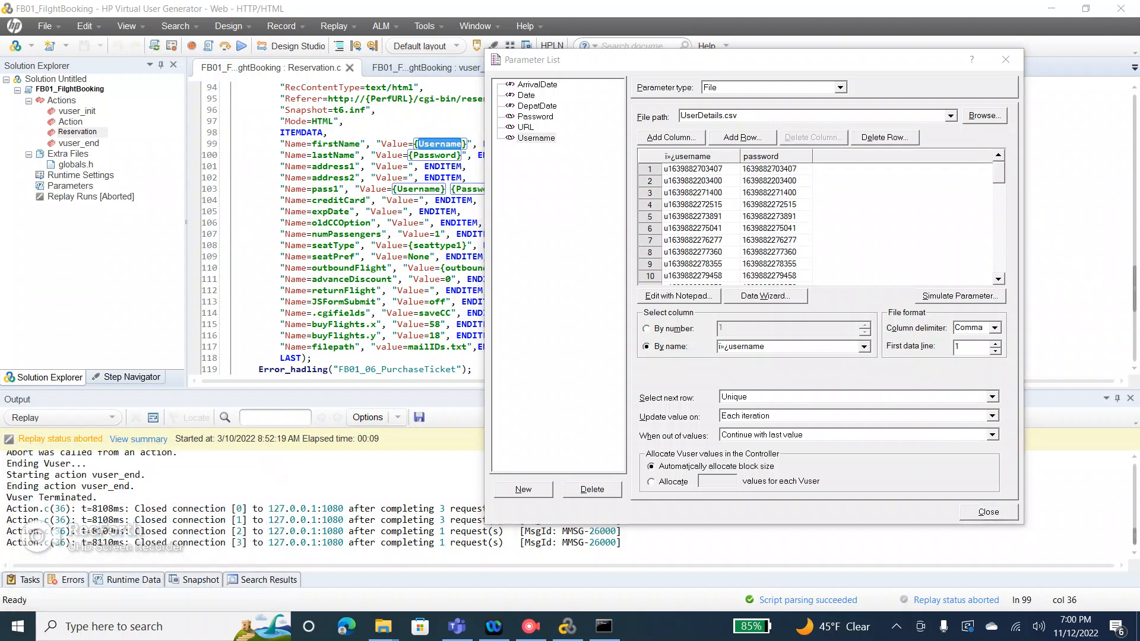
pyautogui.click(688, 503)
pyautogui.click(688, 544)
pyautogui.click(805, 422)
pyautogui.click(688, 544)
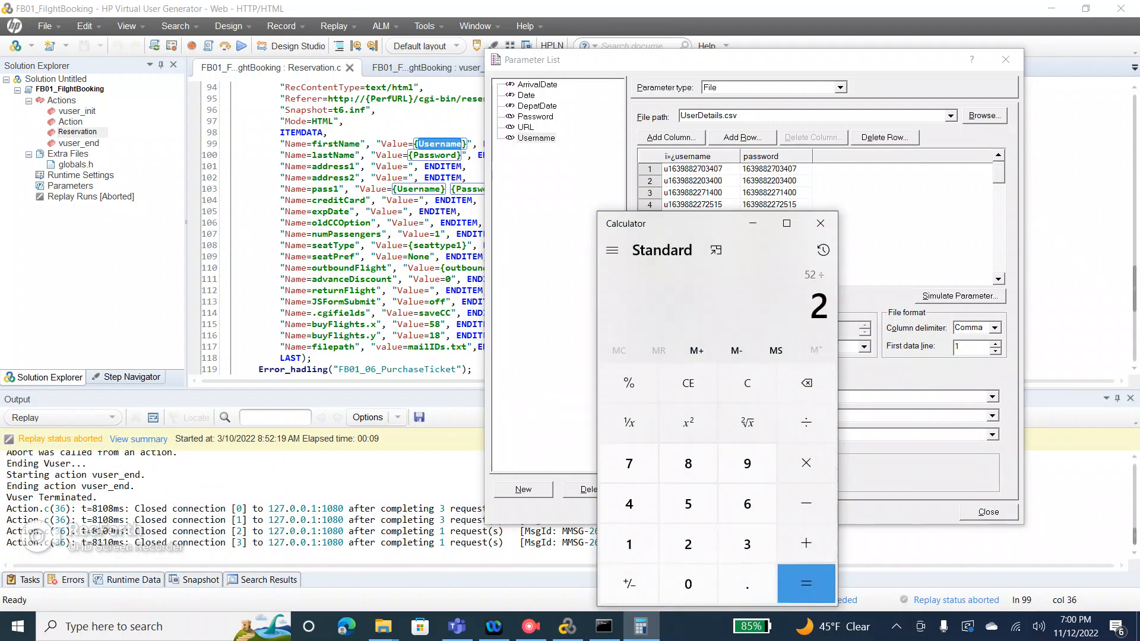
pyautogui.click(806, 584)
pyautogui.hotkey('ctrl', 'c')
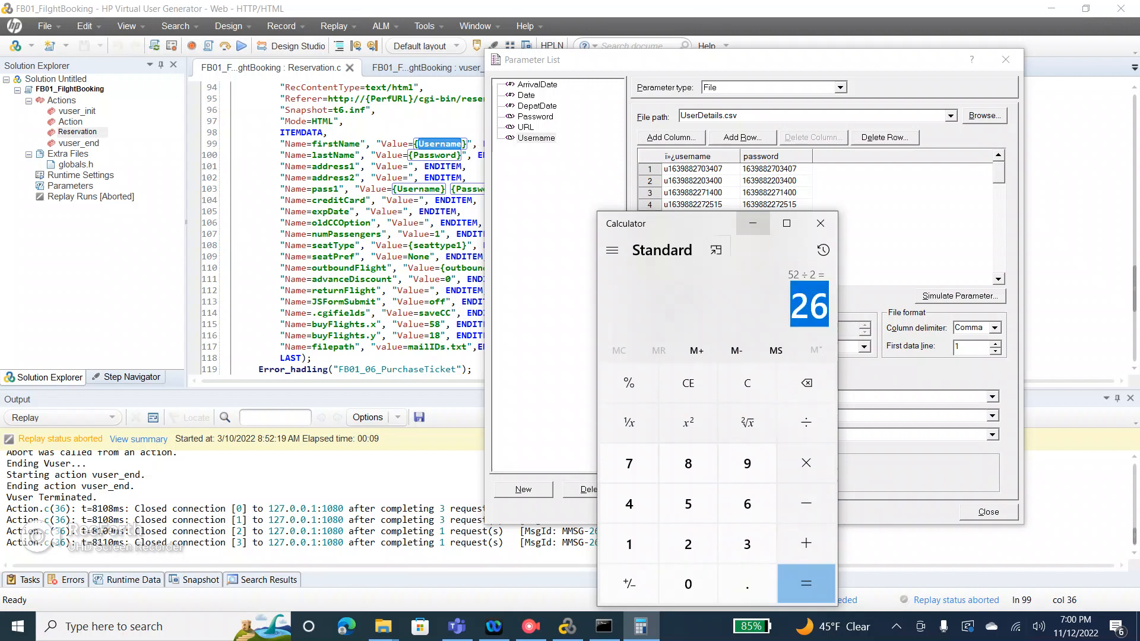
pyautogui.click(752, 223)
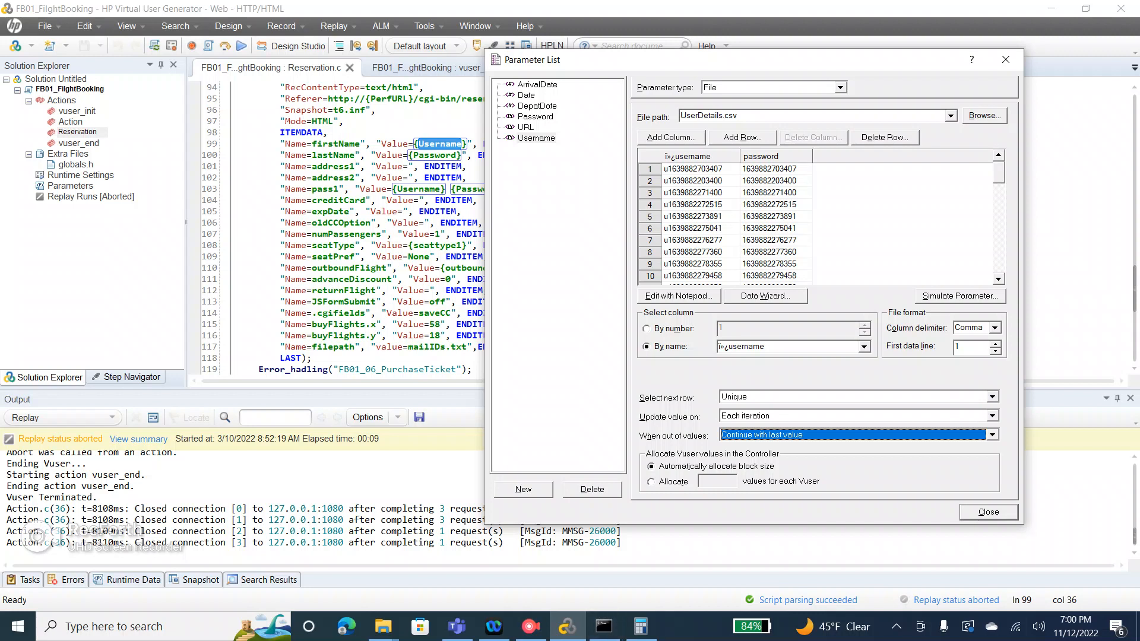
# Return to Calculator, divide 52 rows by 3 Vusers, highlight the whole-number part of the result, and minimize it.
pyautogui.moveTo(640, 626)
pyautogui.moveTo(999, 173); pyautogui.dragTo(999, 262)
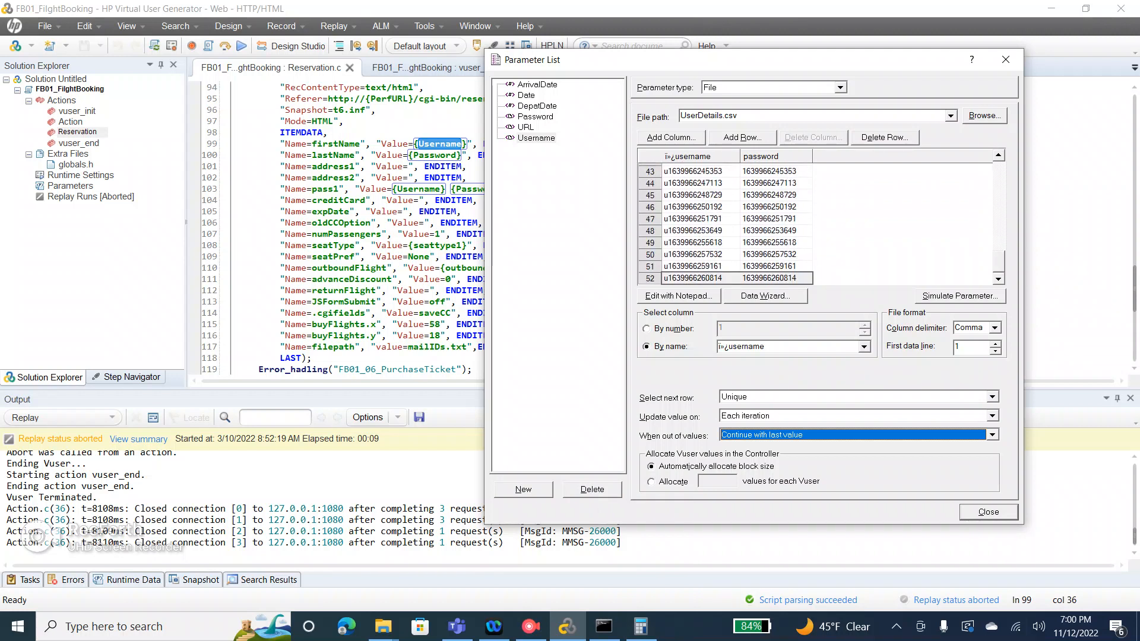
pyautogui.click(640, 626)
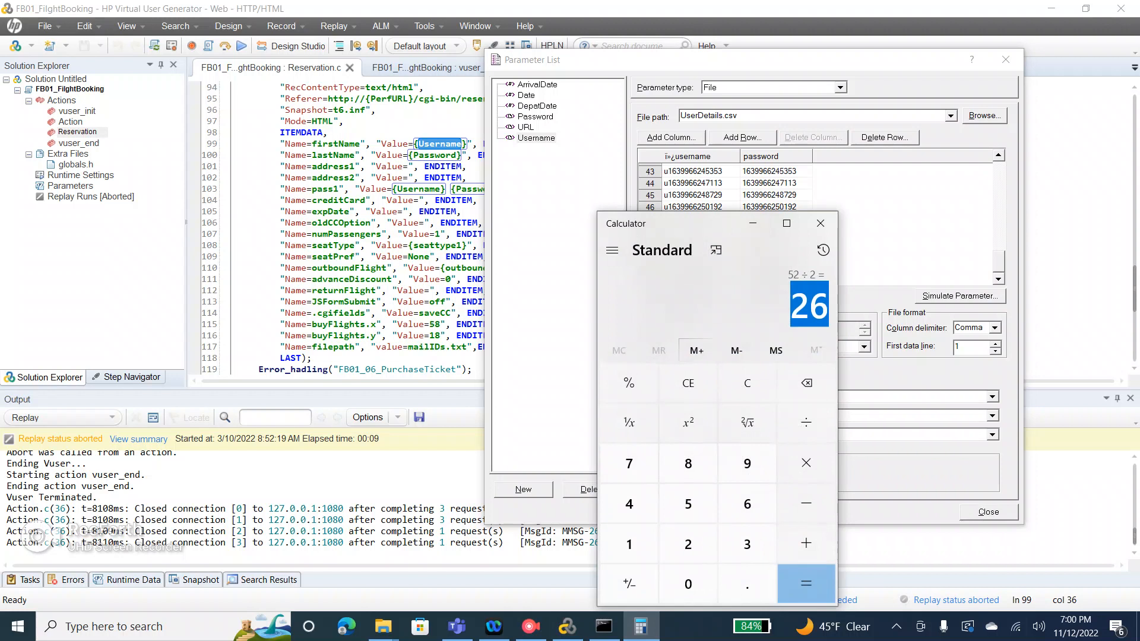
pyautogui.click(748, 383)
pyautogui.click(688, 504)
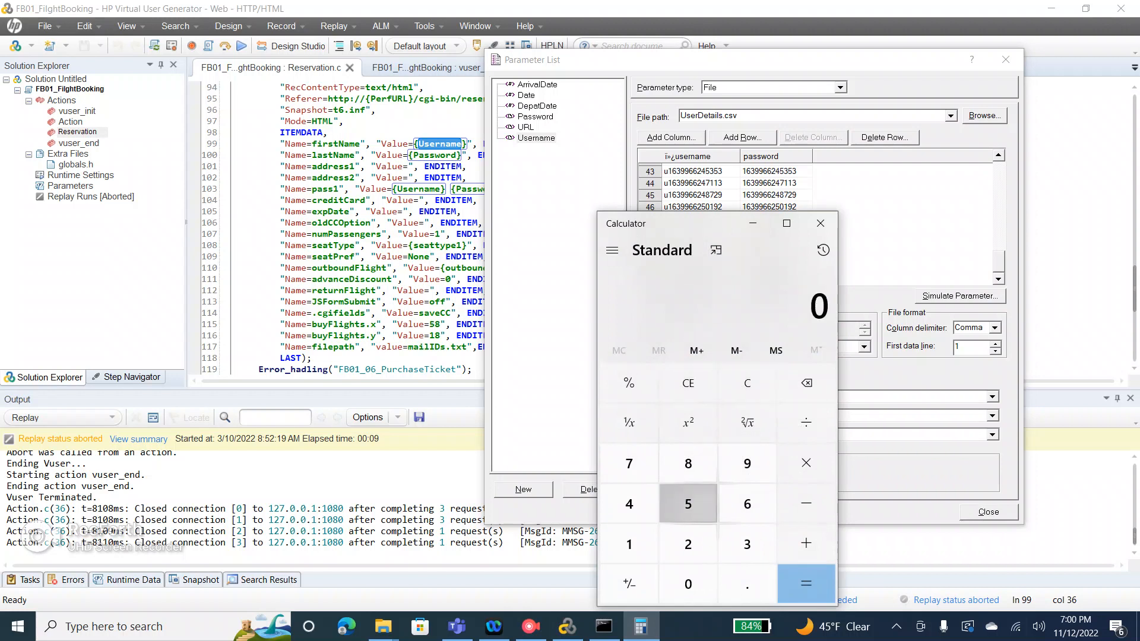
pyautogui.click(688, 544)
pyautogui.click(805, 422)
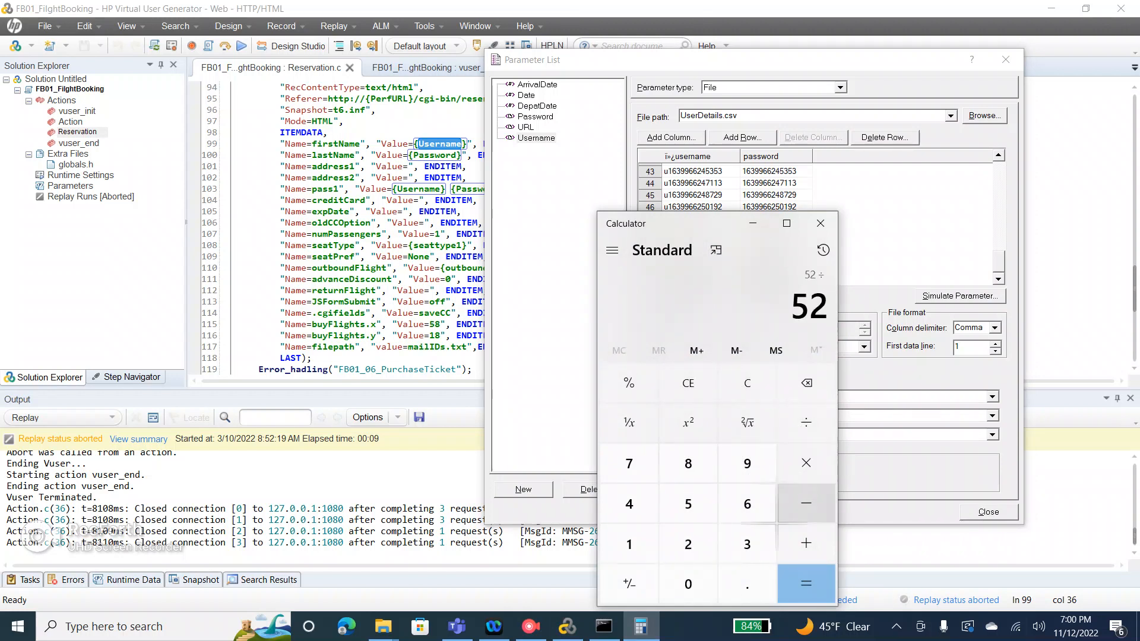
pyautogui.click(747, 544)
pyautogui.click(805, 584)
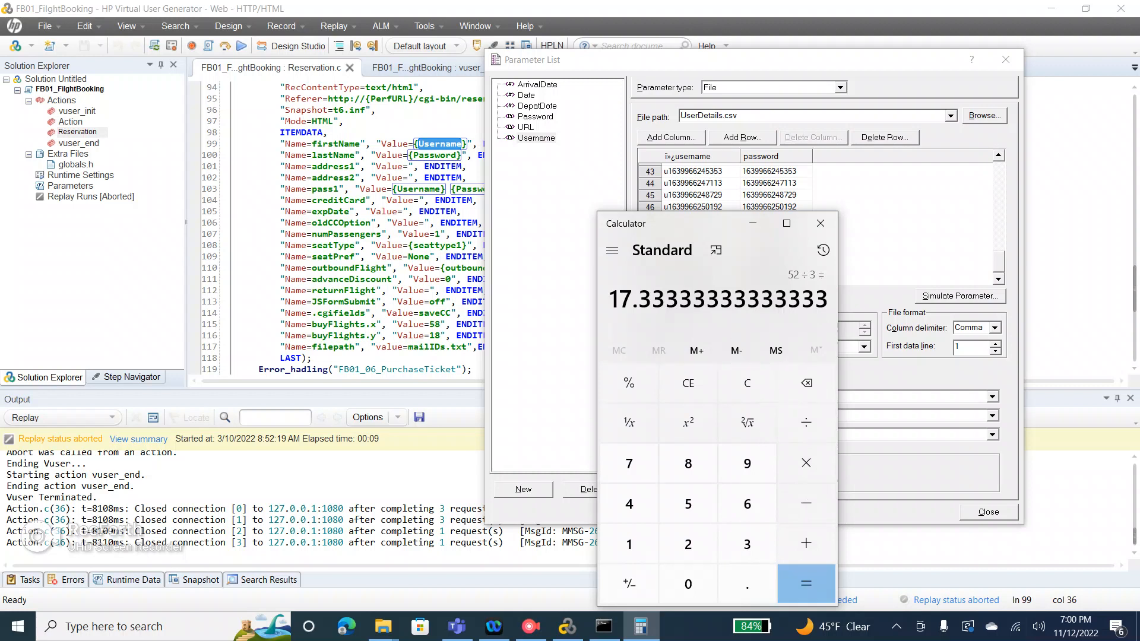
pyautogui.moveTo(632, 299); pyautogui.dragTo(610, 299)
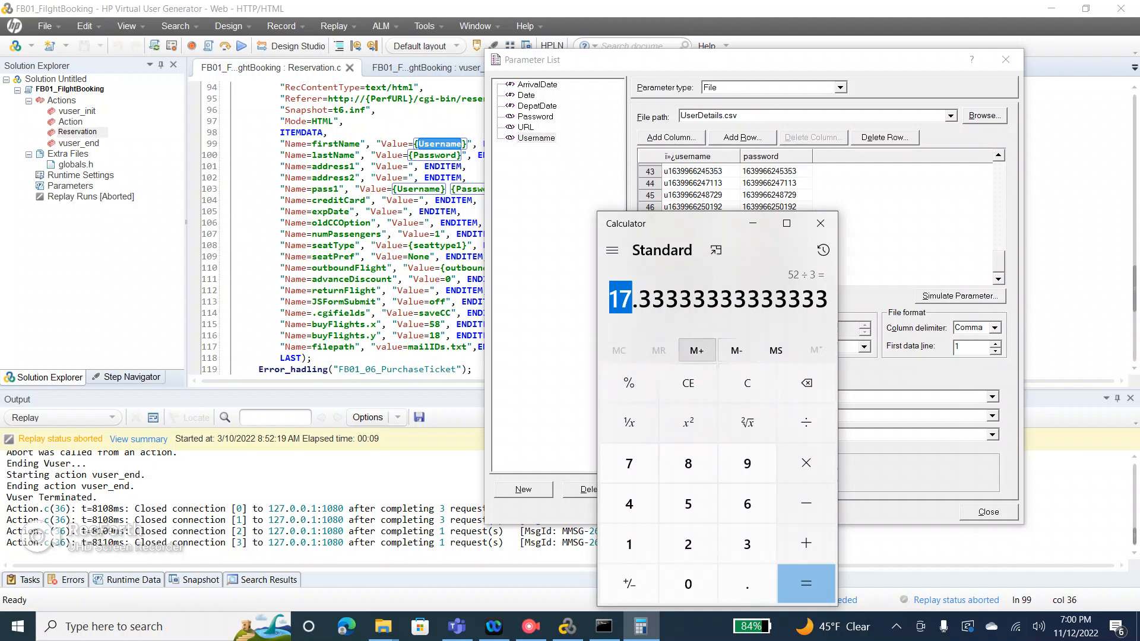
pyautogui.click(752, 223)
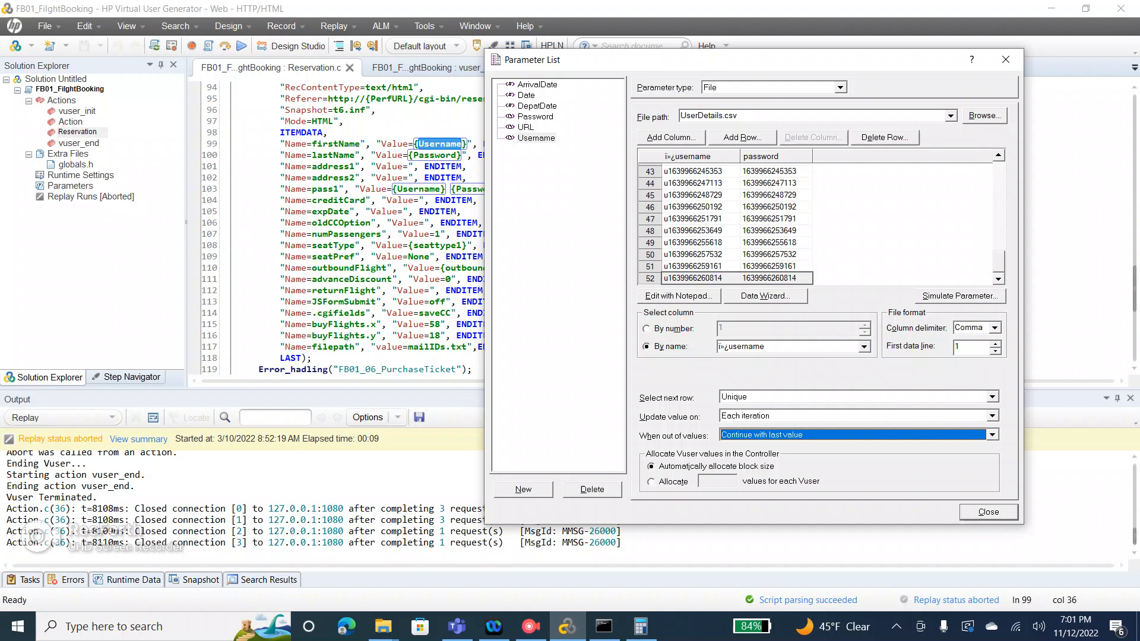
# Simulate the Username parameter for 1 Vuser with 100 iterations.
pyautogui.click(960, 296)
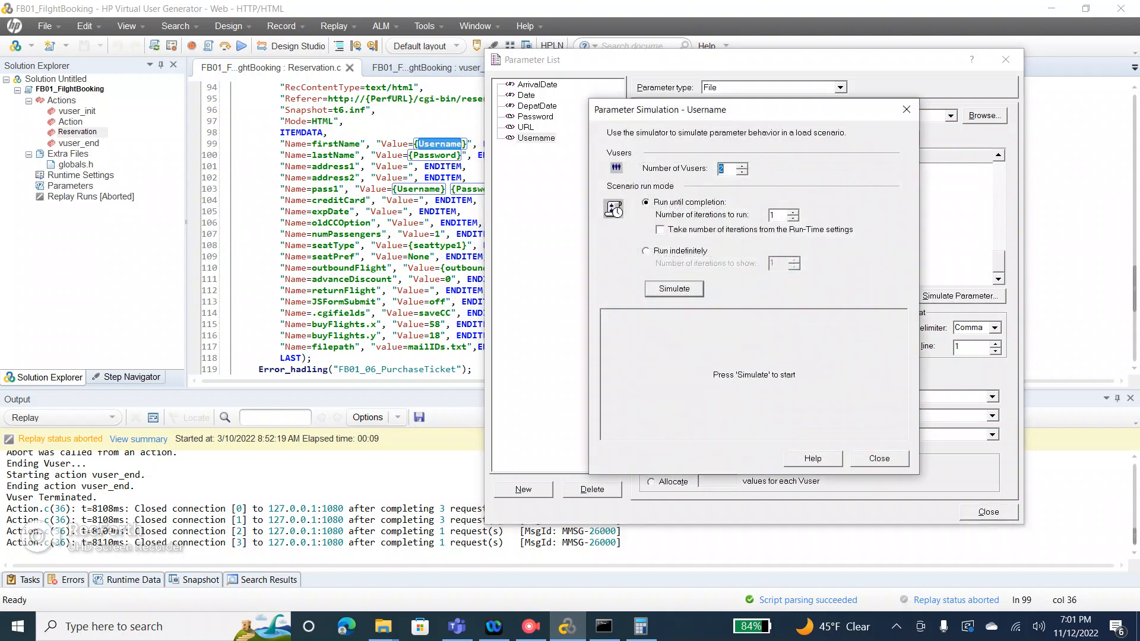
pyautogui.moveTo(725, 113); pyautogui.dragTo(892, 104)
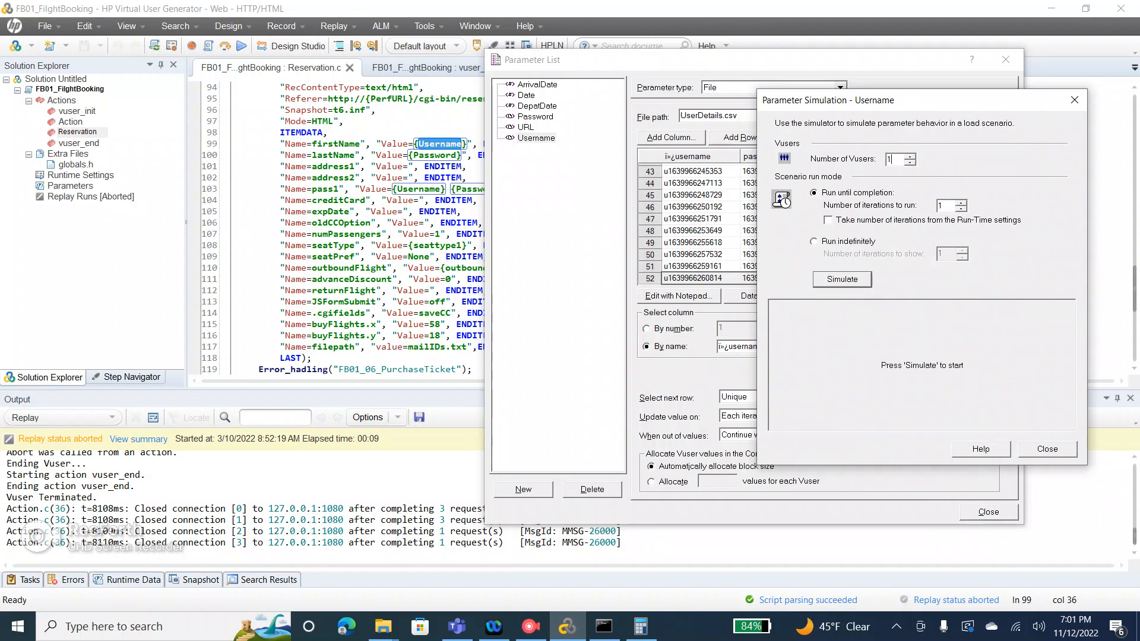
pyautogui.write('00')
pyautogui.press('Return')
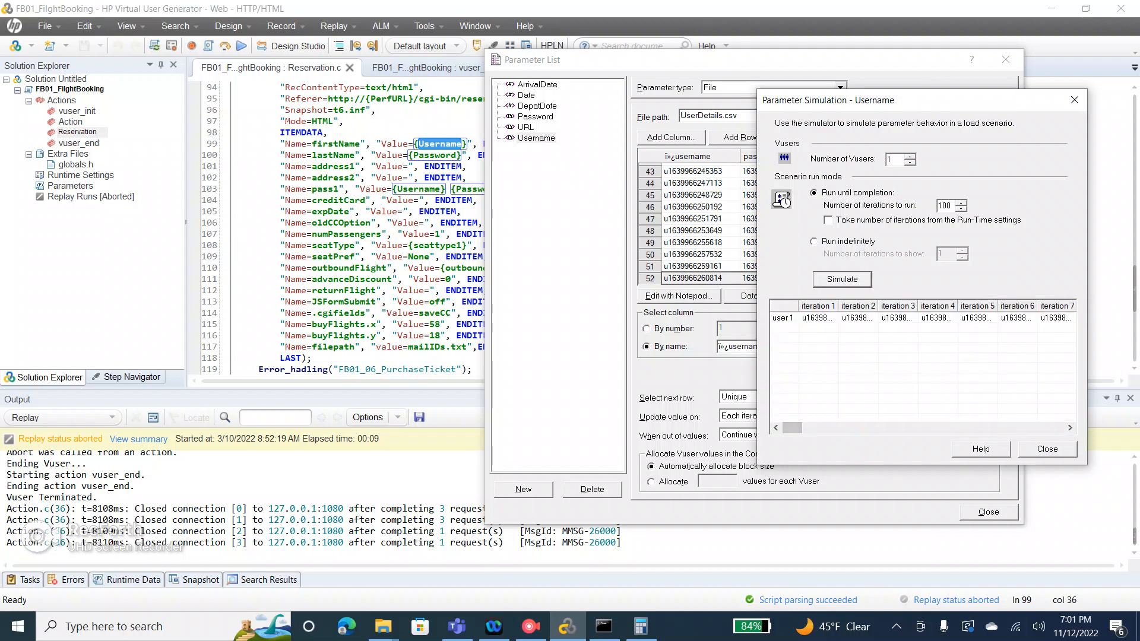
# Examine the simulated Username values from the first iterations through iteration 60, keeping the UserDetails.csv rows in view.
pyautogui.moveTo(792, 427); pyautogui.dragTo(805, 427)
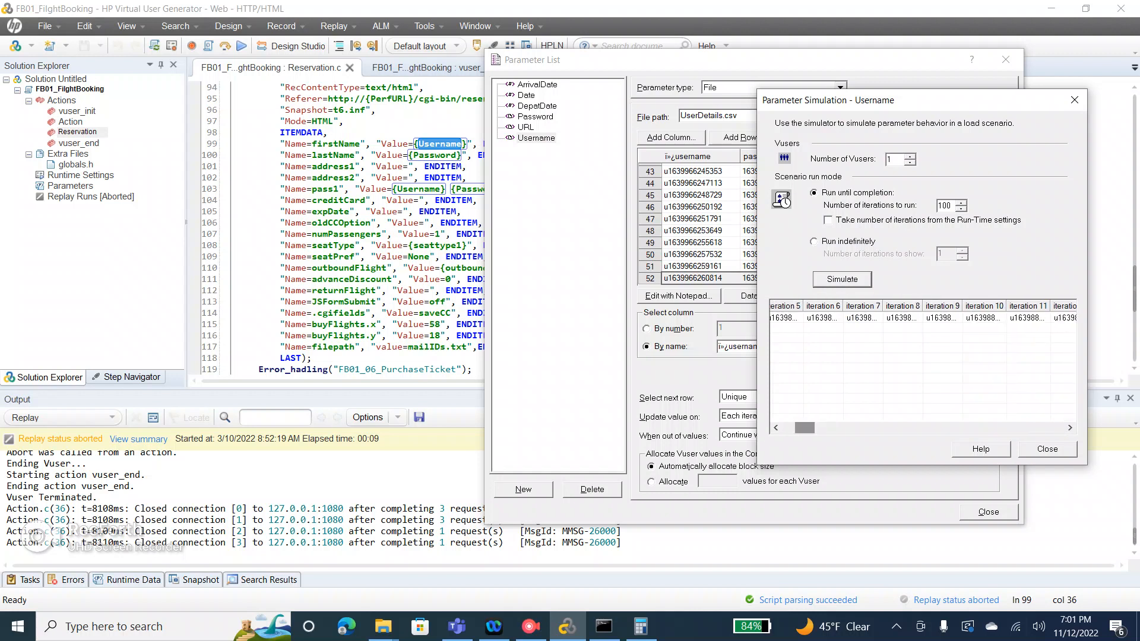
pyautogui.moveTo(926, 111); pyautogui.dragTo(994, 117)
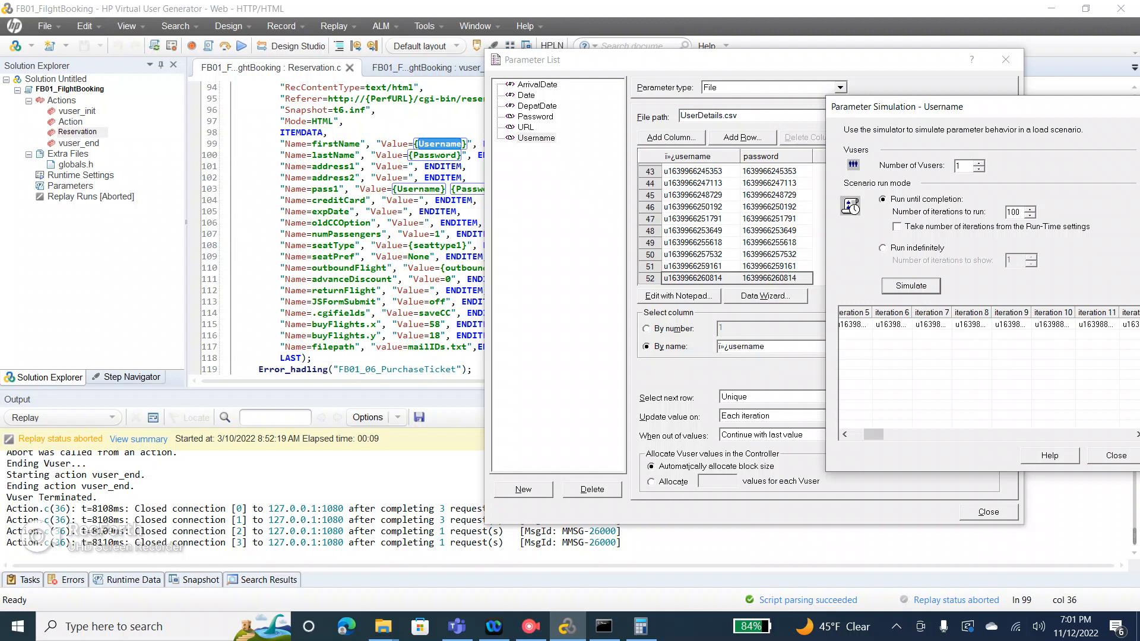
pyautogui.click(893, 435)
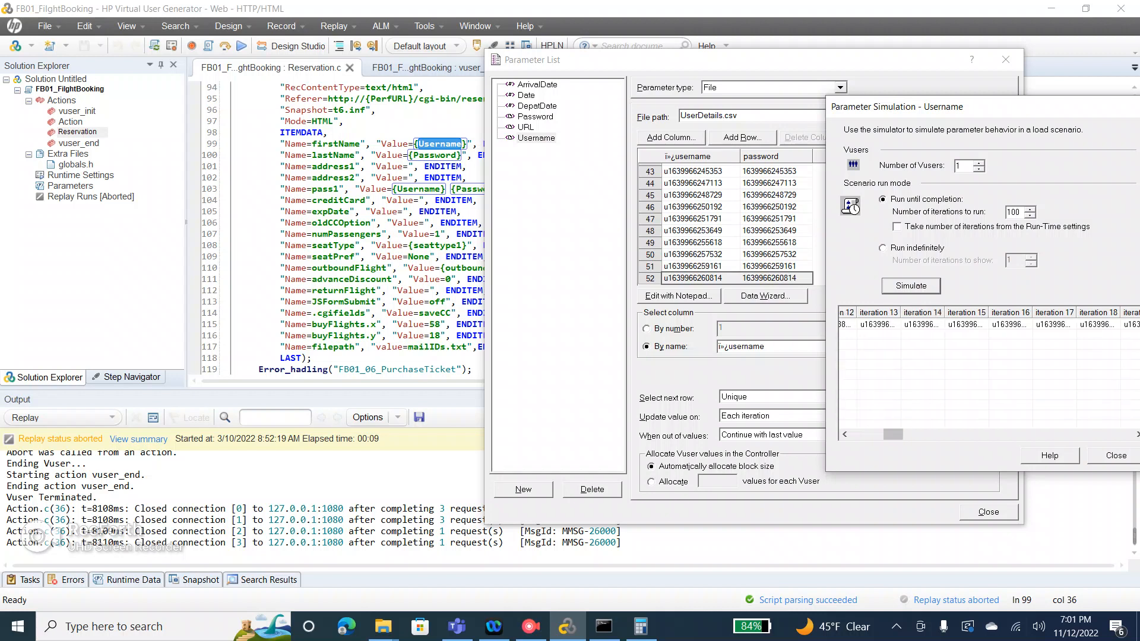
pyautogui.click(950, 435)
pyautogui.click(950, 435)
pyautogui.click(1009, 434)
pyautogui.click(1009, 434)
pyautogui.click(1009, 435)
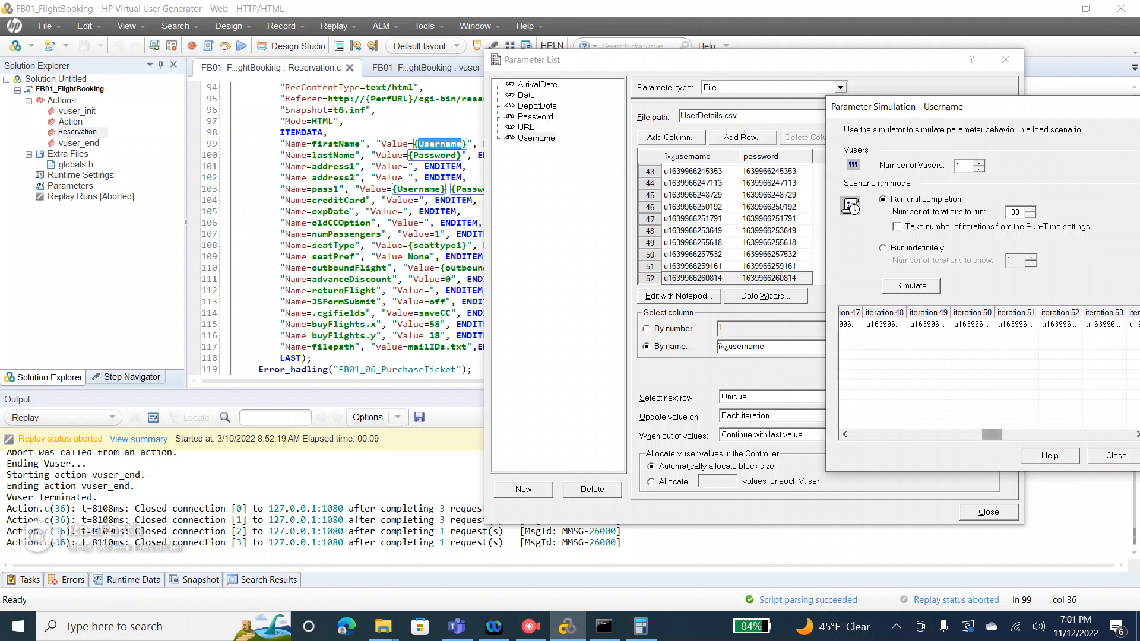
pyautogui.click(1013, 434)
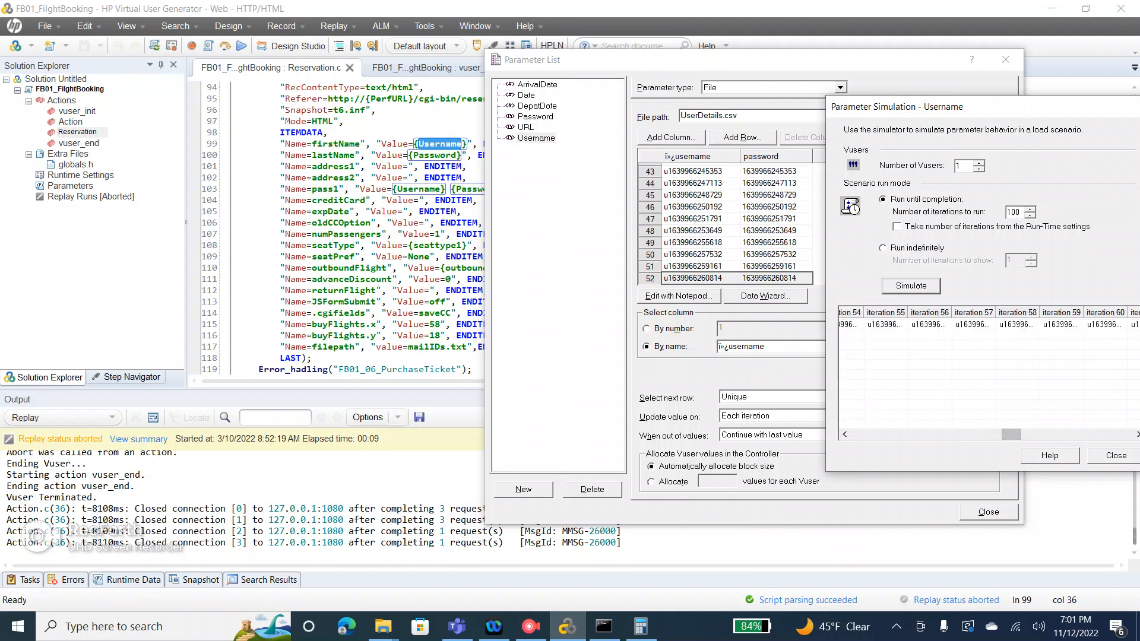
# Return to iteration 52 in the simulation results and widen the columns for iterations 52 to 54 to compare their values.
pyautogui.click(845, 434)
pyautogui.click(845, 434)
pyautogui.click(845, 435)
pyautogui.click(844, 434)
pyautogui.click(845, 435)
pyautogui.click(845, 434)
pyautogui.click(845, 435)
pyautogui.click(845, 434)
pyautogui.click(845, 434)
pyautogui.moveTo(896, 312); pyautogui.dragTo(1027, 312)
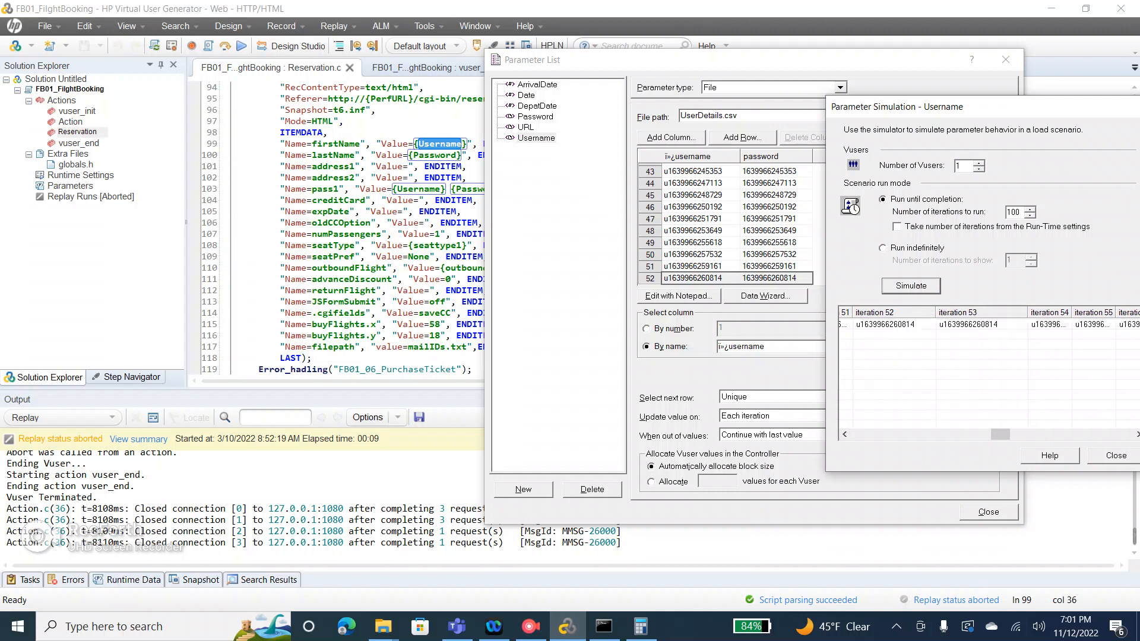
pyautogui.moveTo(1072, 312); pyautogui.dragTo(1083, 313)
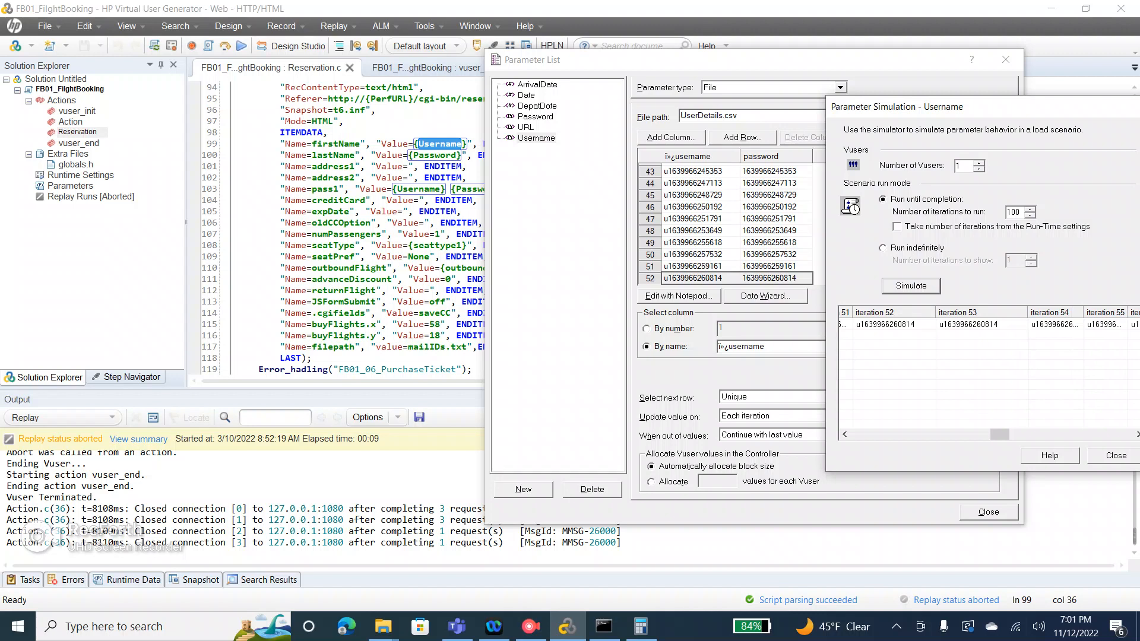
# Compare the values from iteration 52 with the final iterations of the simulation, widening the iteration 98 column.
pyautogui.click(969, 325)
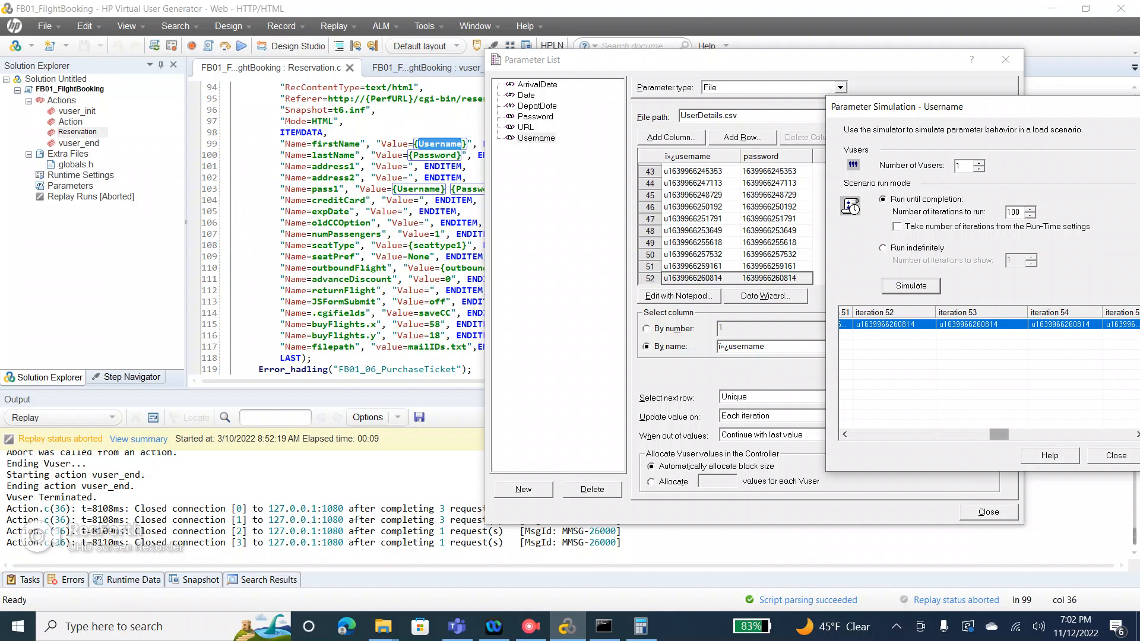
pyautogui.moveTo(999, 434); pyautogui.dragTo(1122, 434)
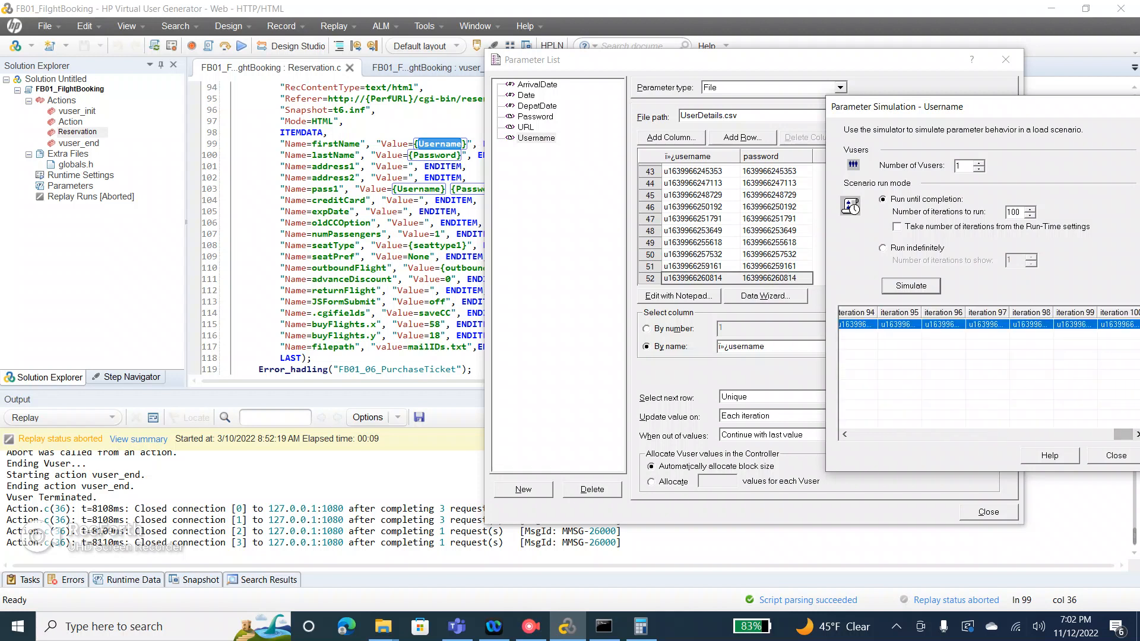
pyautogui.moveTo(1122, 434); pyautogui.dragTo(1122, 434)
pyautogui.moveTo(1097, 313); pyautogui.dragTo(1117, 313)
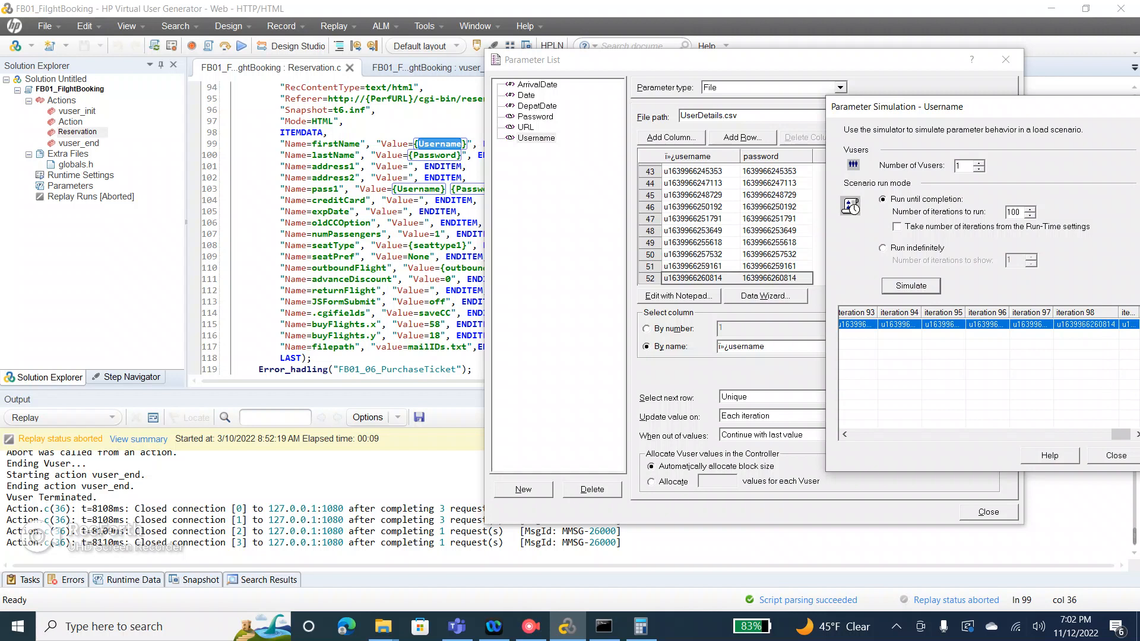
# Simulate the Username parameter for 2 Vusers with 100 iterations and highlight user 2's row.
pyautogui.doubleClick(958, 166)
pyautogui.write('2')
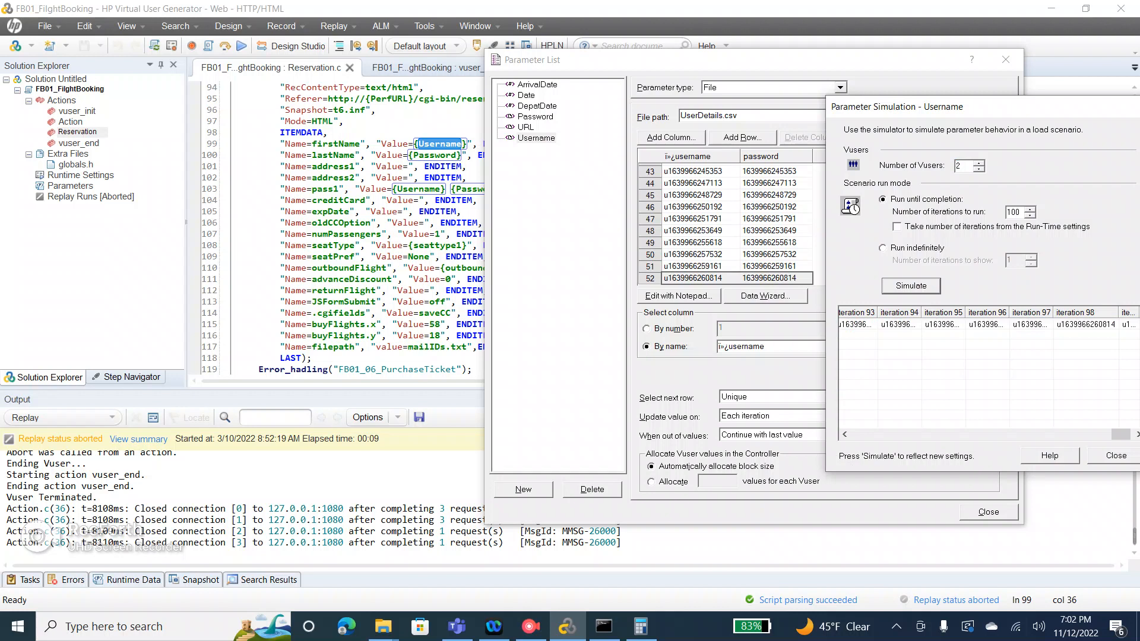
pyautogui.press('Return')
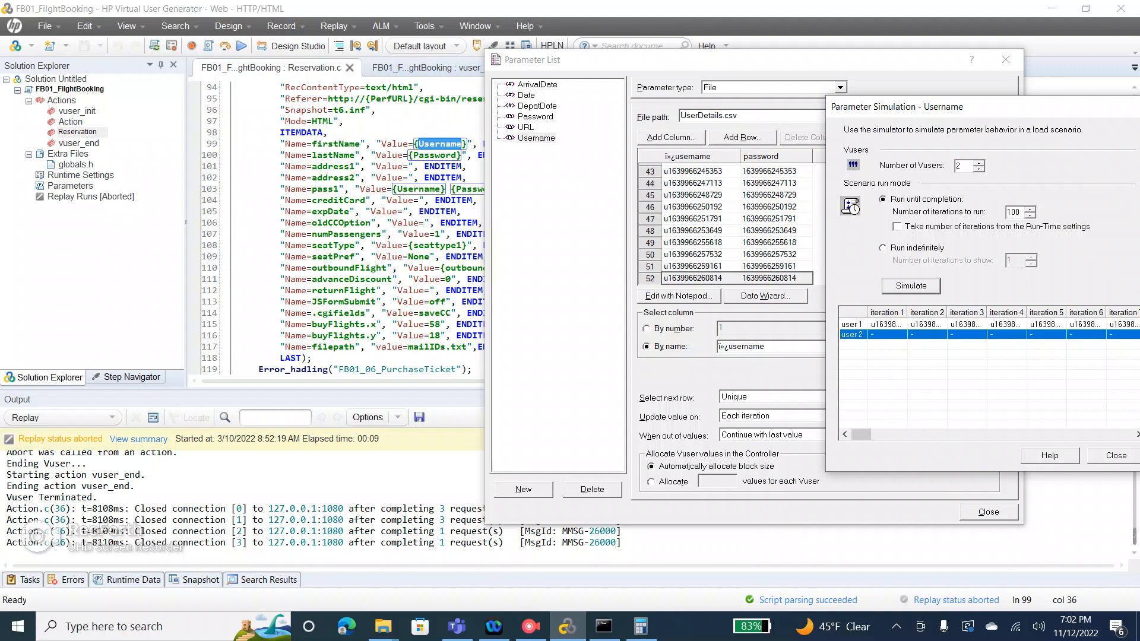
pyautogui.doubleClick(1013, 212)
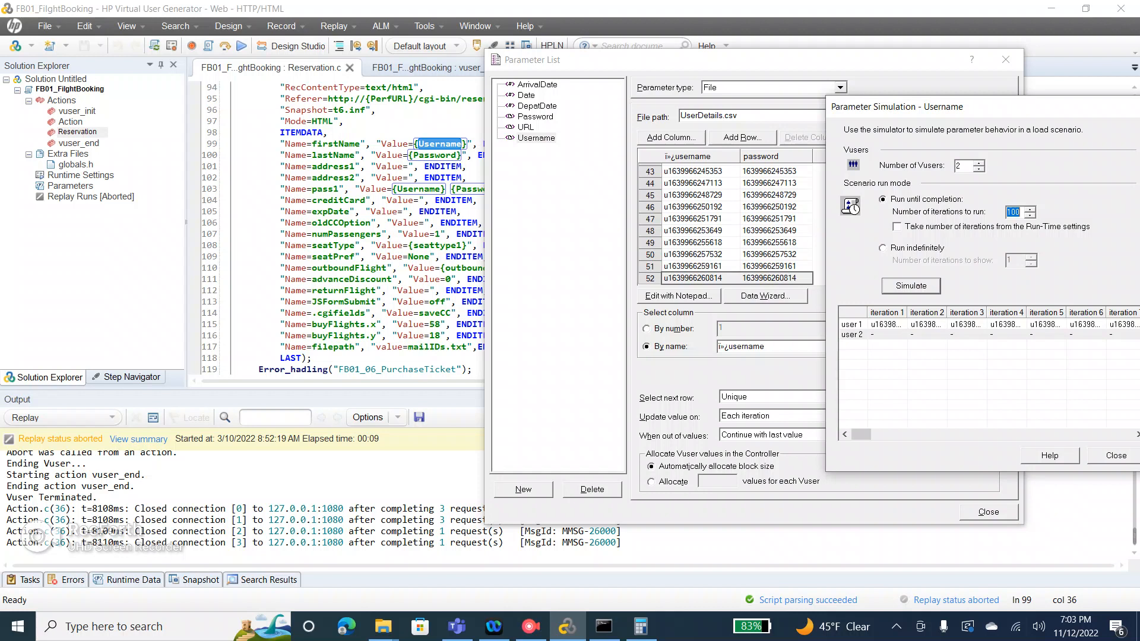
pyautogui.click(871, 335)
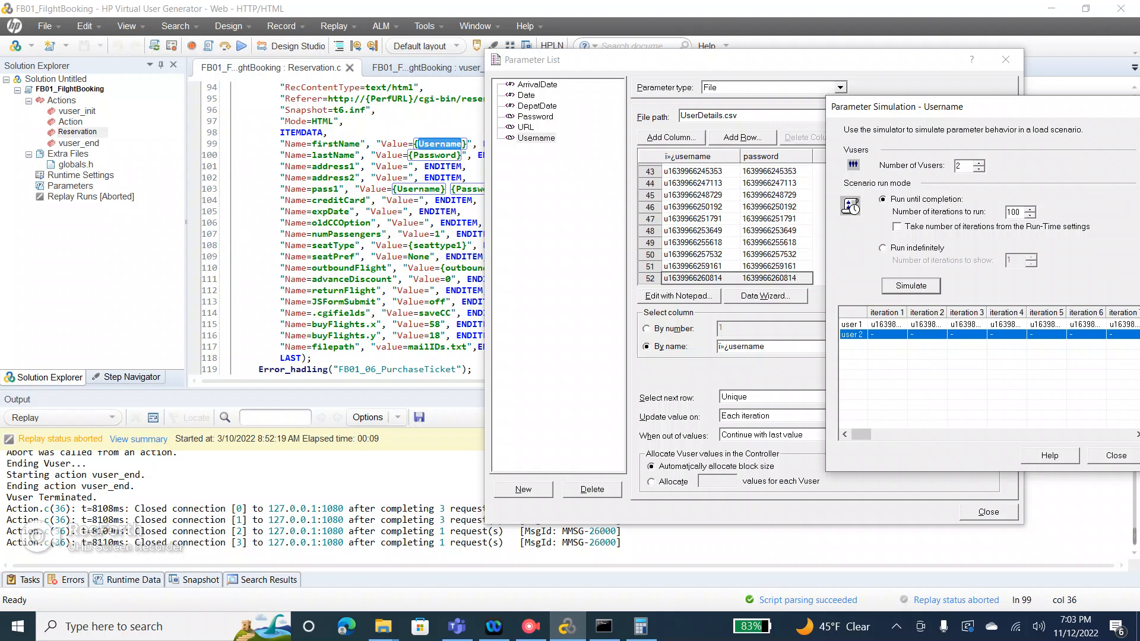
# Close the simulation and allocate 26 values for each Vuser to the Username parameter.
pyautogui.moveTo(969, 110); pyautogui.dragTo(767, 111)
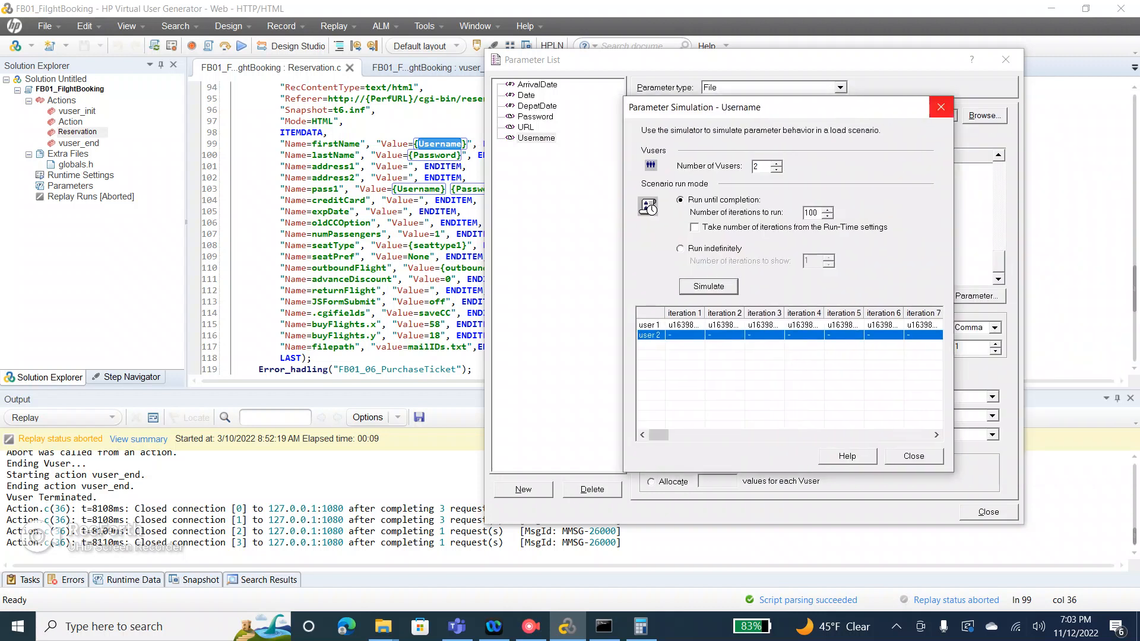
pyautogui.click(941, 107)
pyautogui.click(651, 482)
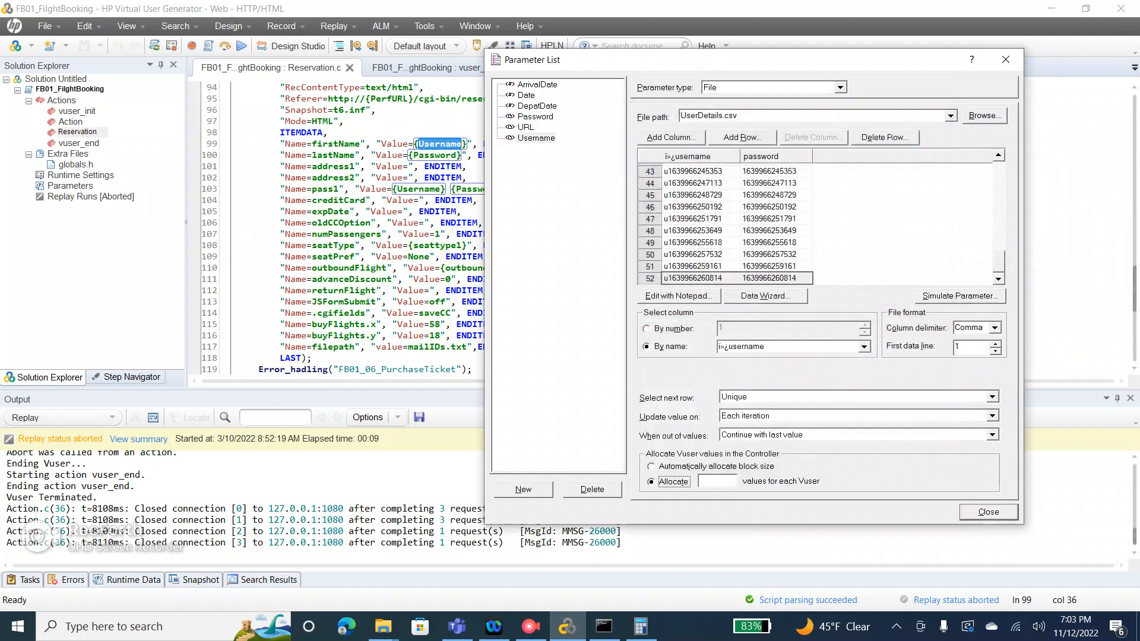
pyautogui.click(716, 481)
pyautogui.write('26')
# Simulate Username for 2 Vusers with 1 iteration, widen the iteration column and highlight each user's value in turn.
pyautogui.click(960, 296)
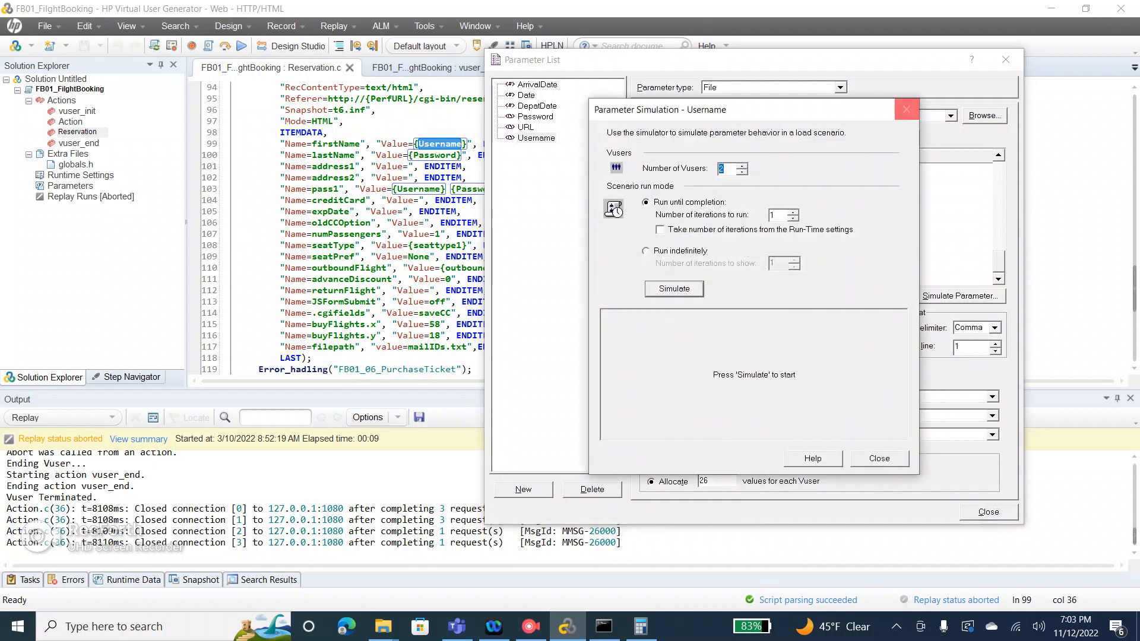
pyautogui.moveTo(878, 109); pyautogui.dragTo(1044, 106)
pyautogui.click(839, 285)
pyautogui.moveTo(836, 312); pyautogui.dragTo(938, 312)
pyautogui.click(827, 325)
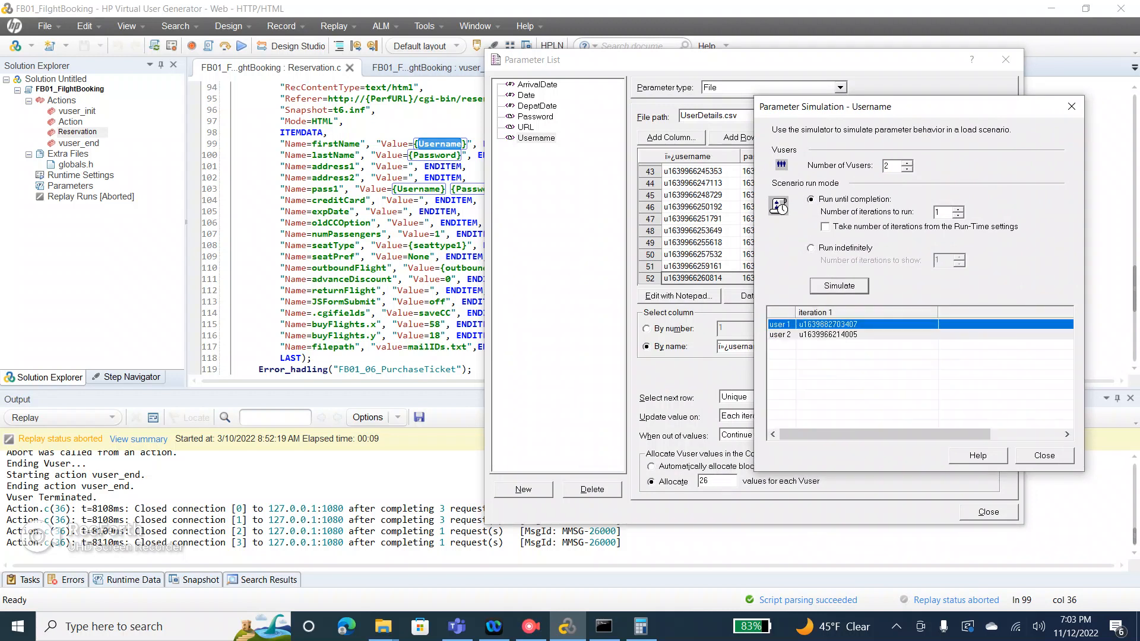
pyautogui.click(828, 334)
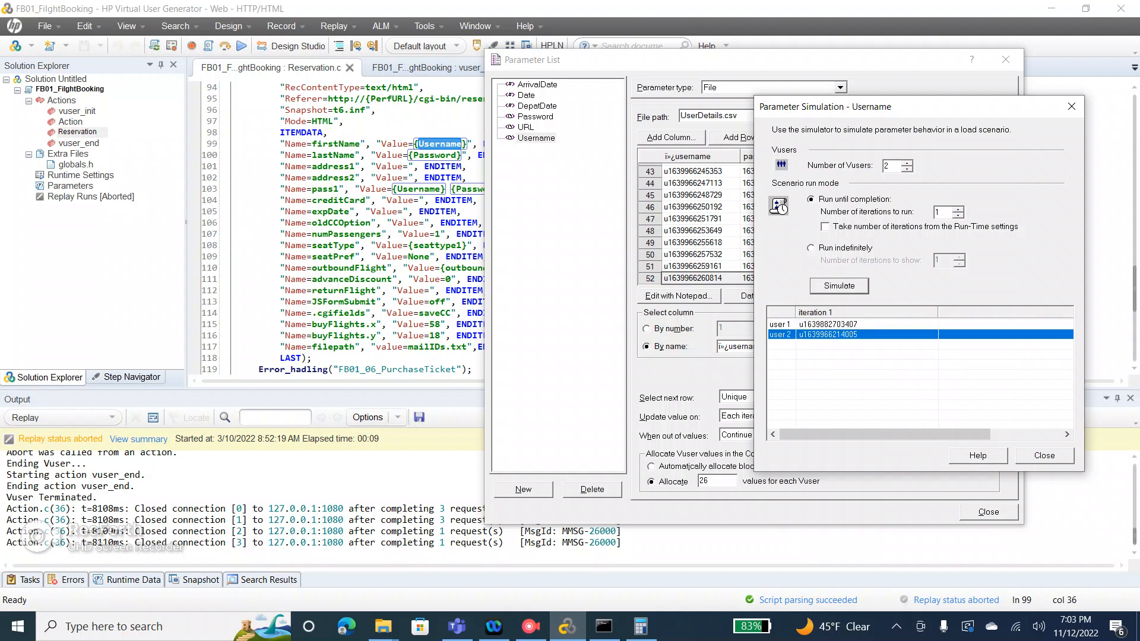
# Rerun the simulation with 100 iterations, widen the iteration 1 column and highlight user 2's row.
pyautogui.doubleClick(938, 212)
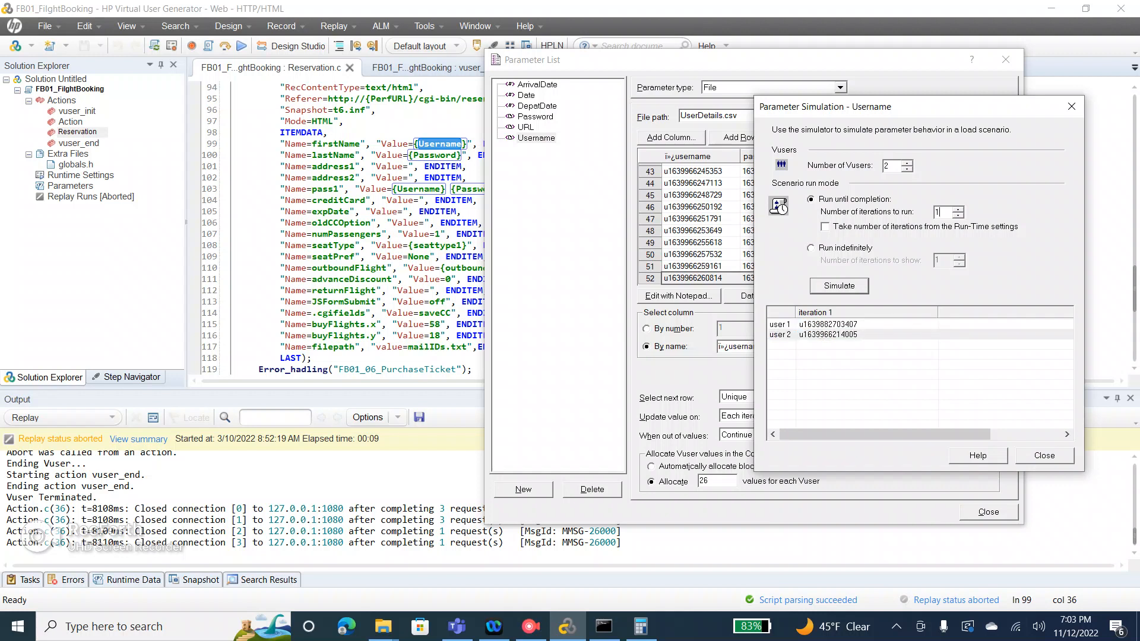
pyautogui.write('100')
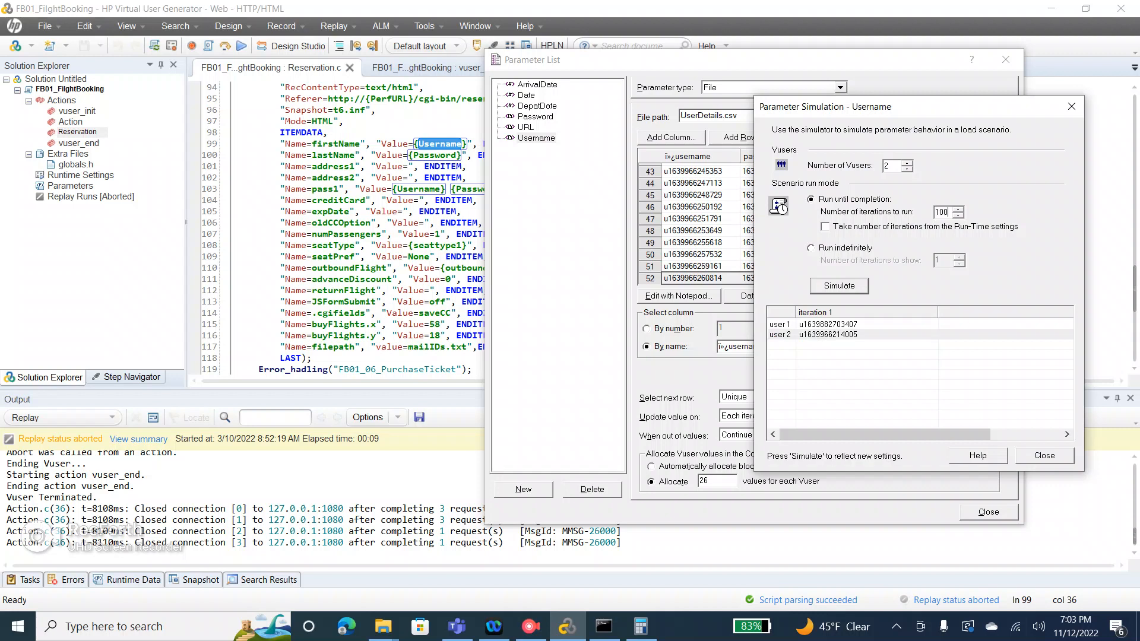
pyautogui.click(839, 285)
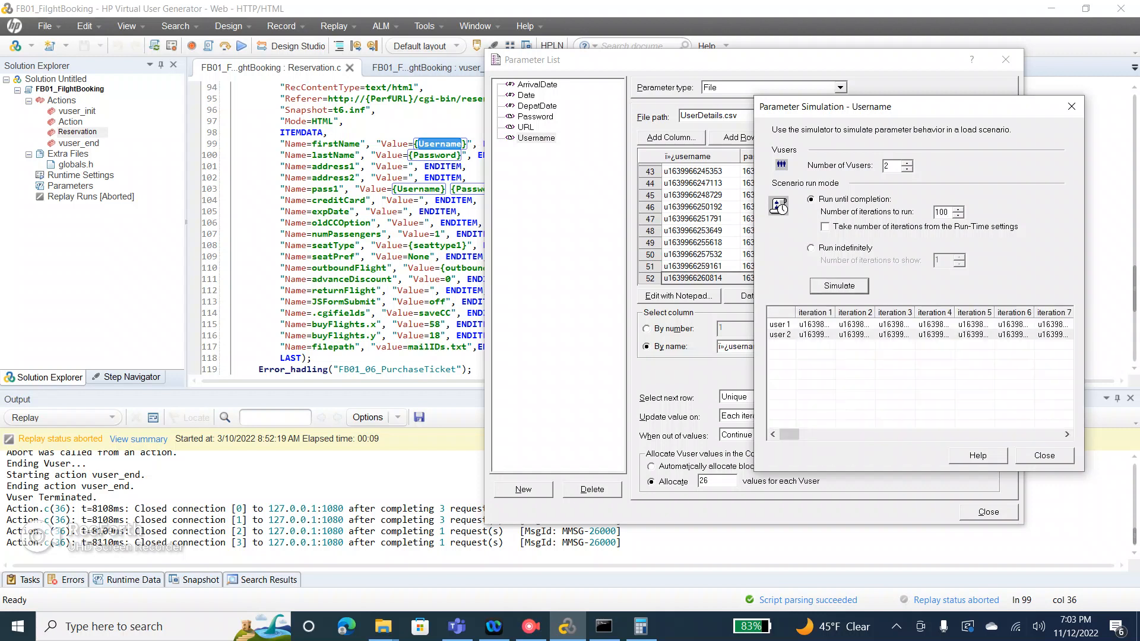
pyautogui.moveTo(836, 313); pyautogui.dragTo(891, 313)
pyautogui.click(827, 335)
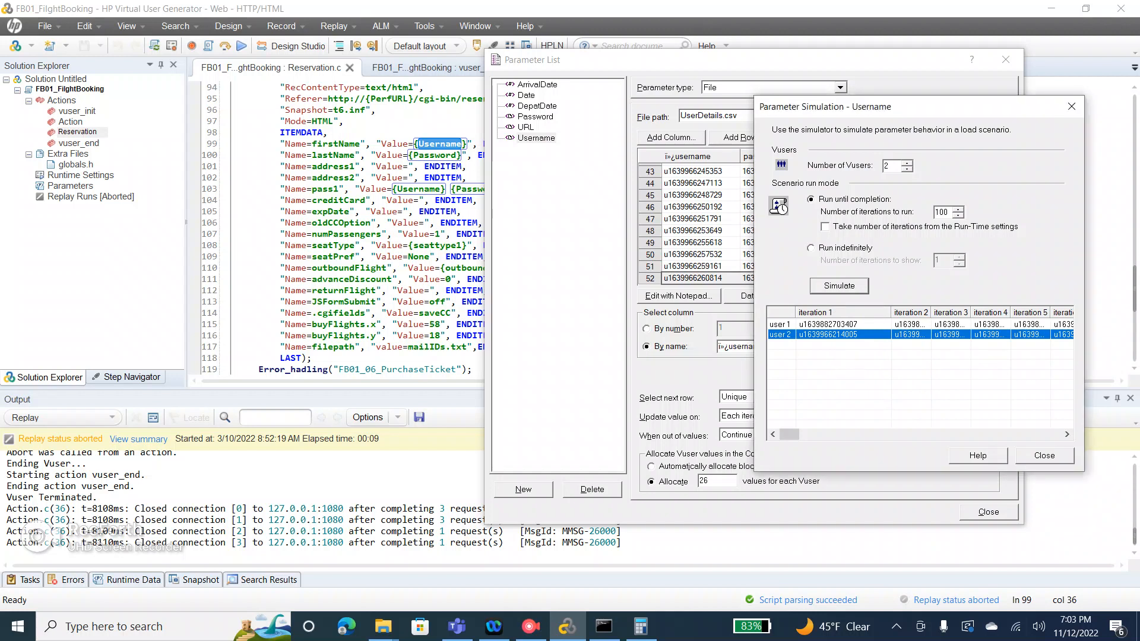
# Close the simulation and switch the Vuser value allocation back to automatic block size.
pyautogui.click(1044, 456)
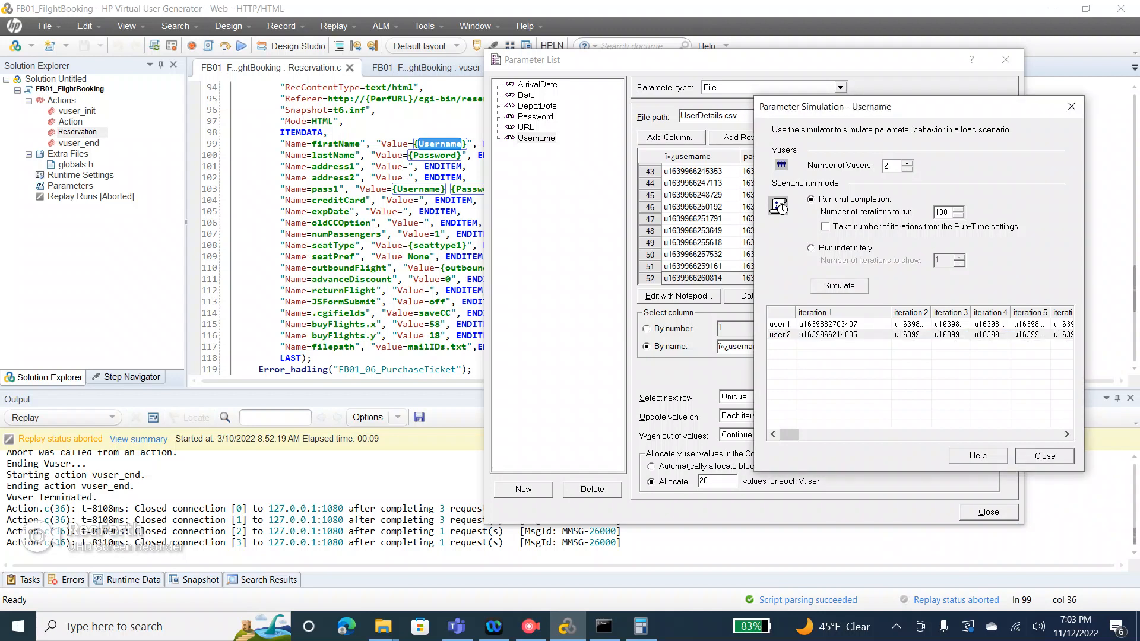
pyautogui.click(1044, 456)
pyautogui.click(651, 467)
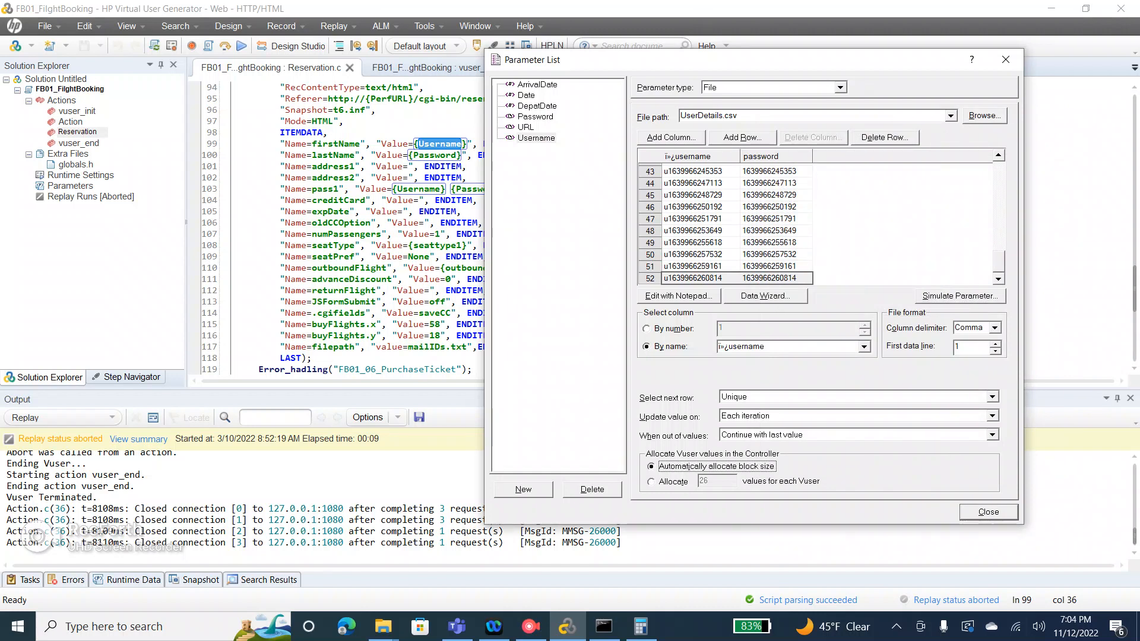
# Simulate Username for 2 Vusers with 2 iterations and widen the iteration 1 column.
pyautogui.click(960, 296)
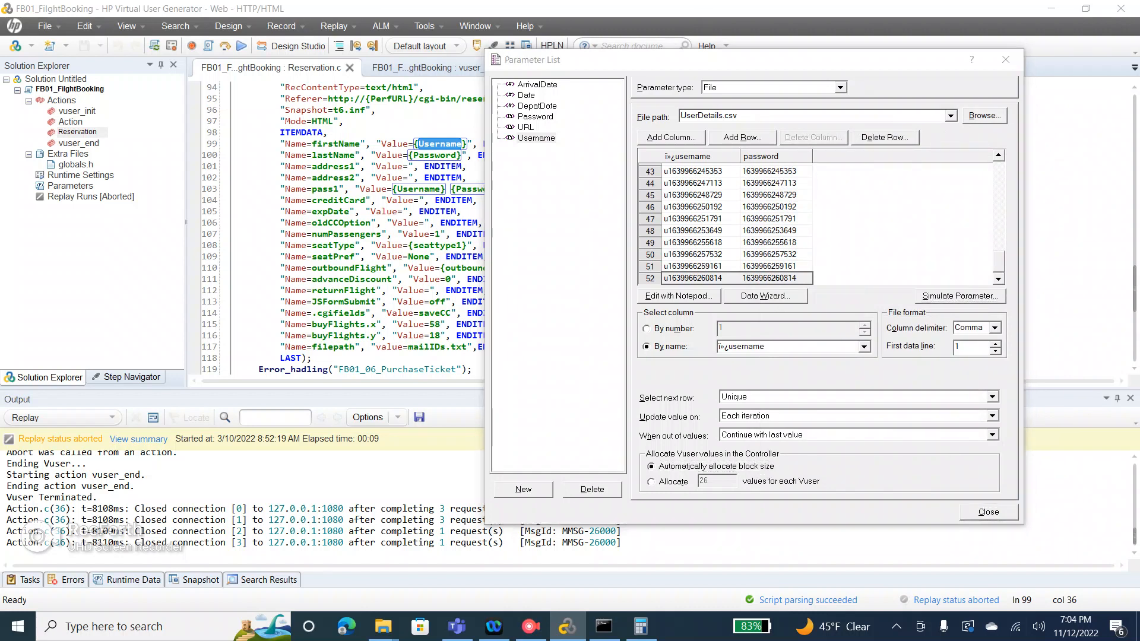
pyautogui.moveTo(789, 110); pyautogui.dragTo(922, 109)
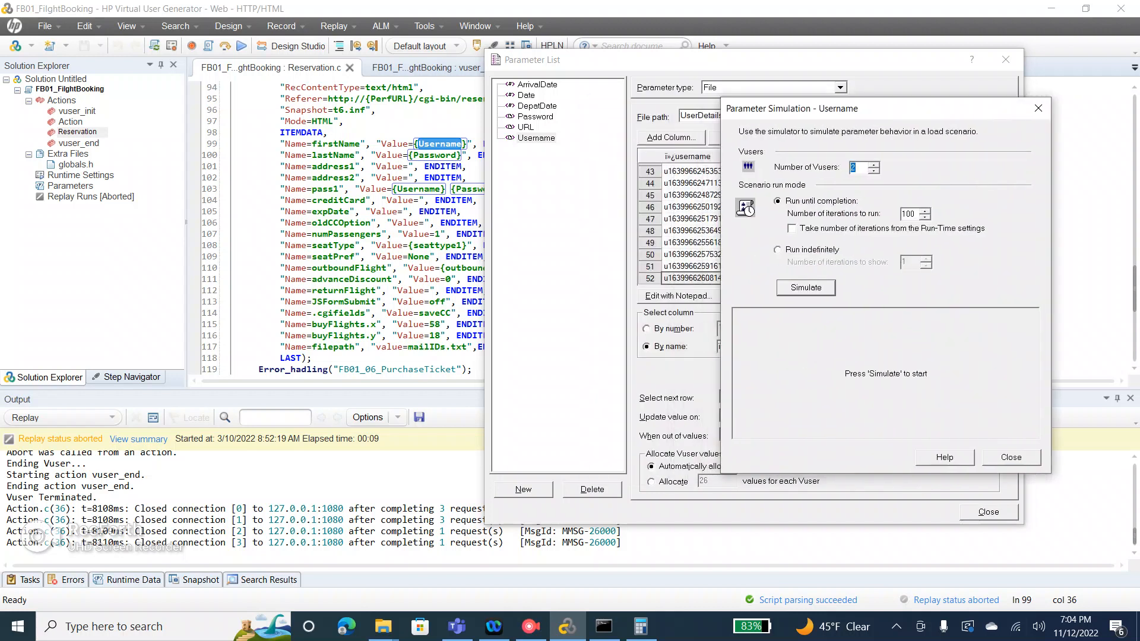
pyautogui.press('Tab')
pyautogui.press('Tab')
pyautogui.write('2')
pyautogui.click(805, 288)
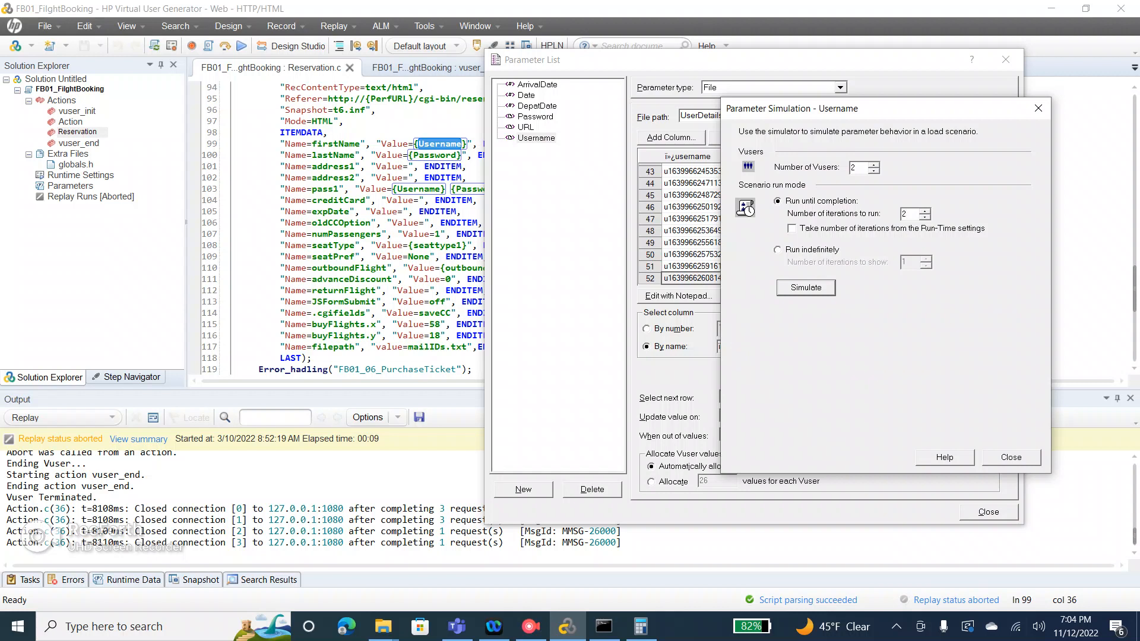
pyautogui.moveTo(802, 314); pyautogui.dragTo(876, 314)
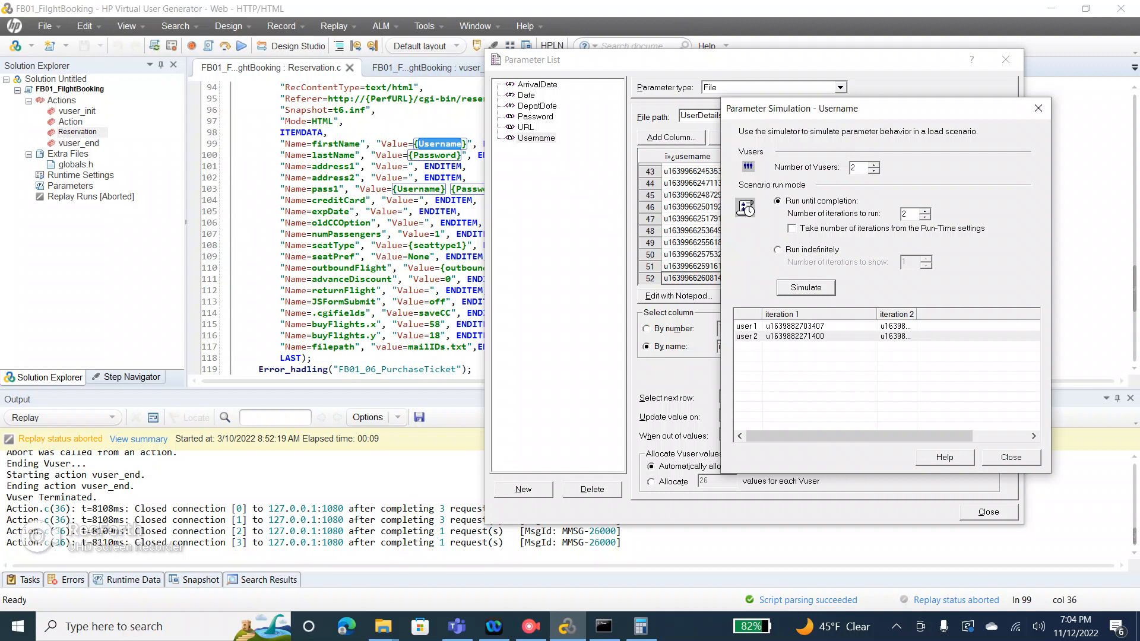
# Reopen the simulation beside the first UserDetails.csv rows and run it for 2 Vusers with 2 iterations.
pyautogui.click(1038, 108)
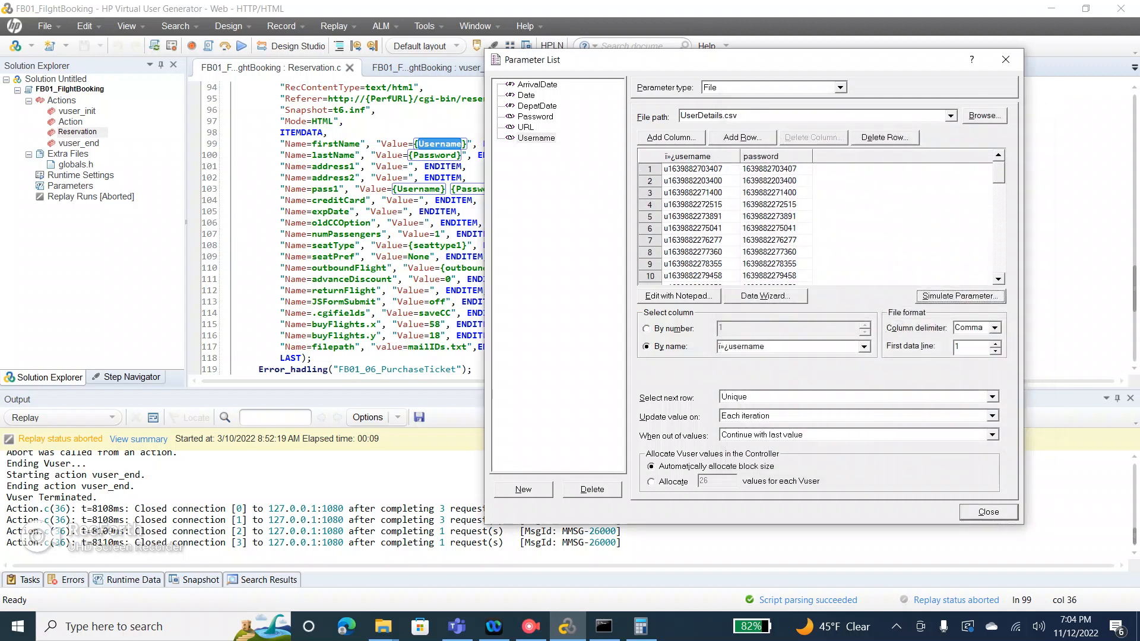
pyautogui.click(959, 296)
pyautogui.moveTo(677, 109); pyautogui.dragTo(884, 97)
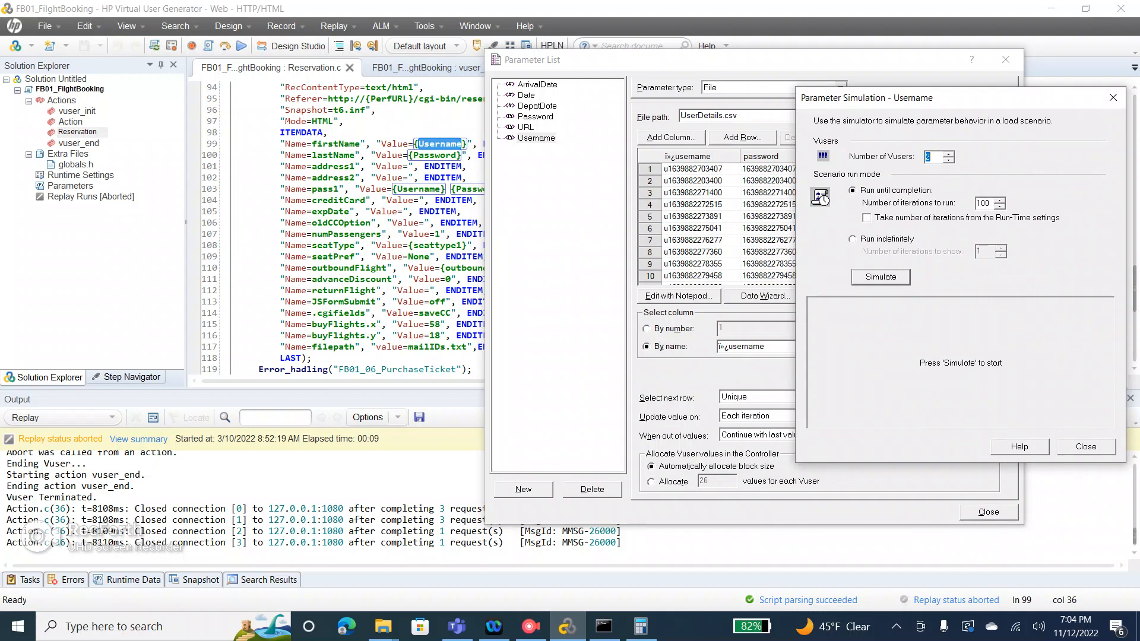
pyautogui.press('Tab')
pyautogui.press('Tab')
pyautogui.write('2')
pyautogui.click(880, 278)
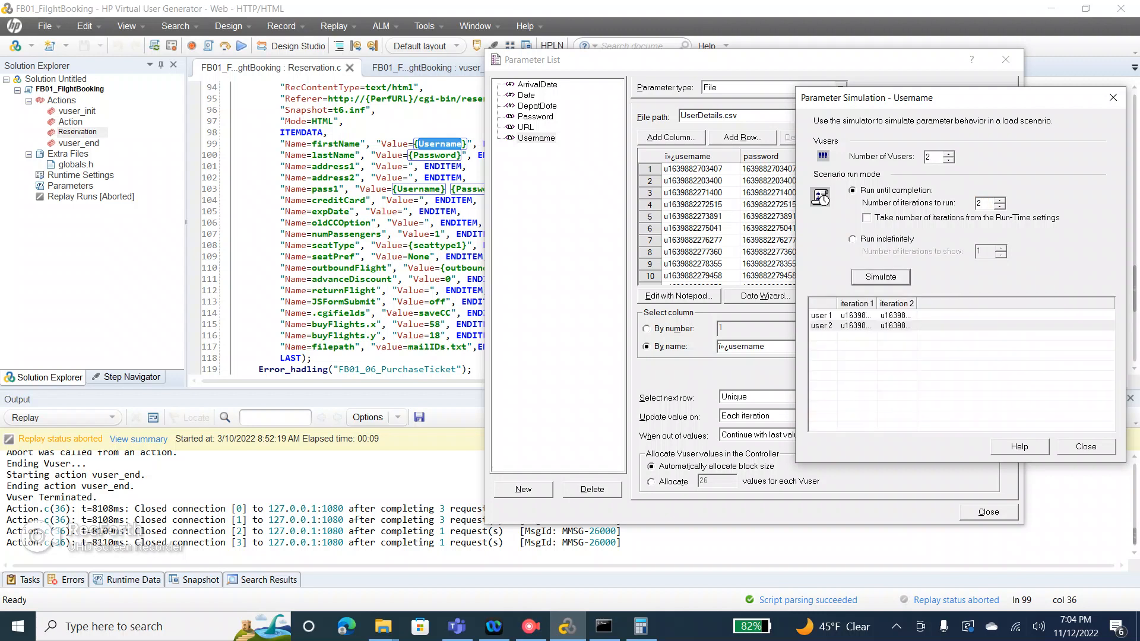
# Widen the iteration 1 and 2 columns and highlight user 2's row to compare its values with the UserDetails.csv rows.
pyautogui.moveTo(877, 303); pyautogui.dragTo(887, 303)
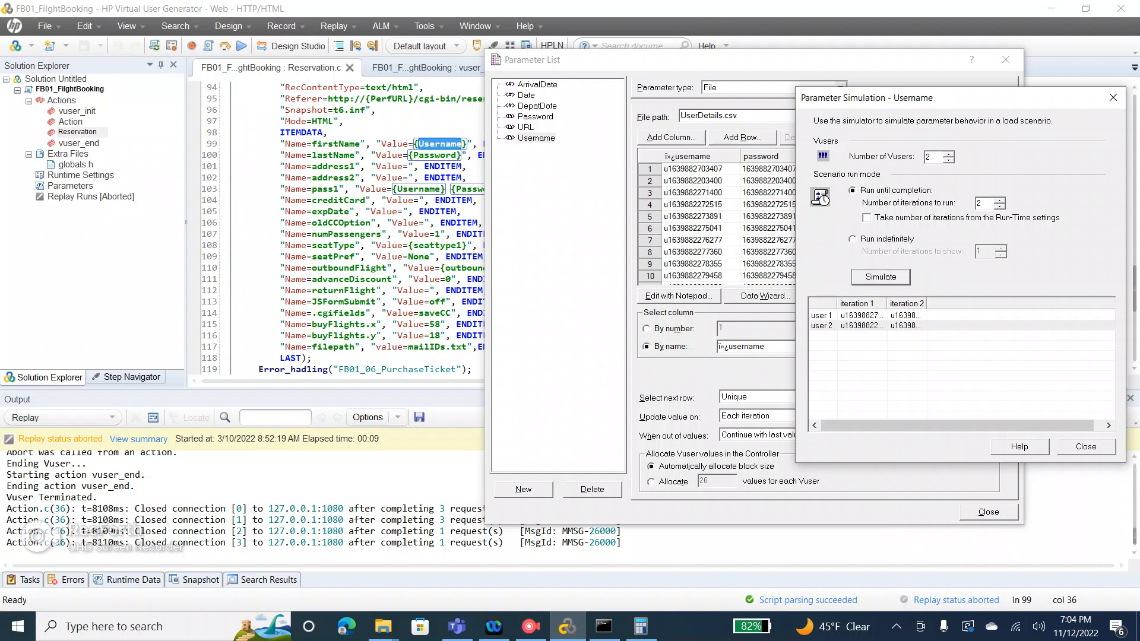
pyautogui.moveTo(887, 303); pyautogui.dragTo(942, 303)
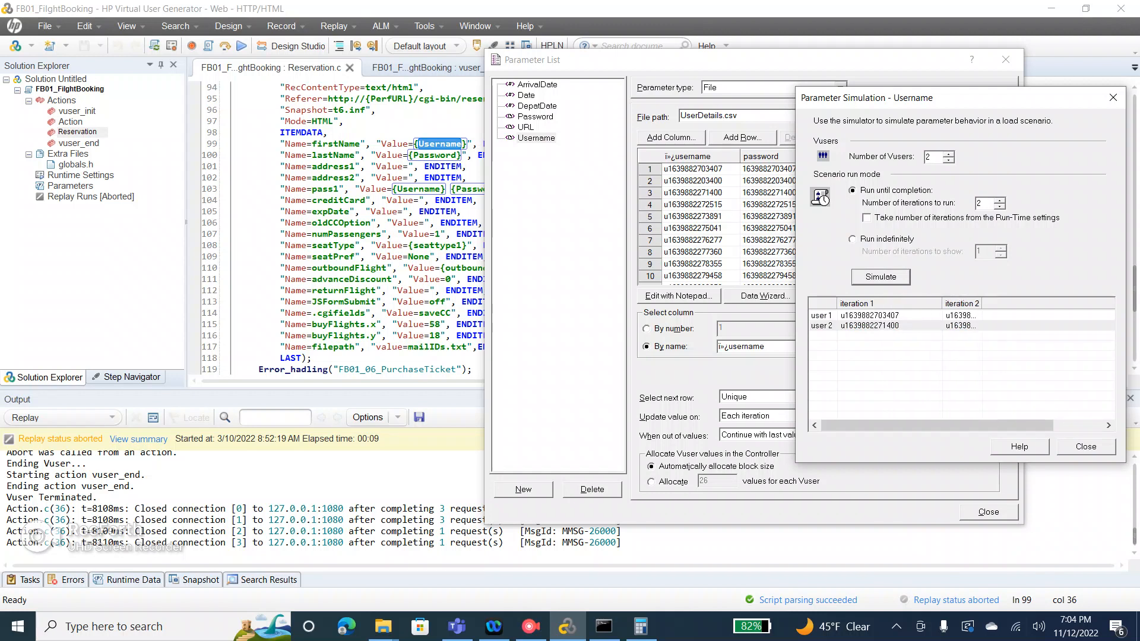
pyautogui.moveTo(983, 303); pyautogui.dragTo(1071, 303)
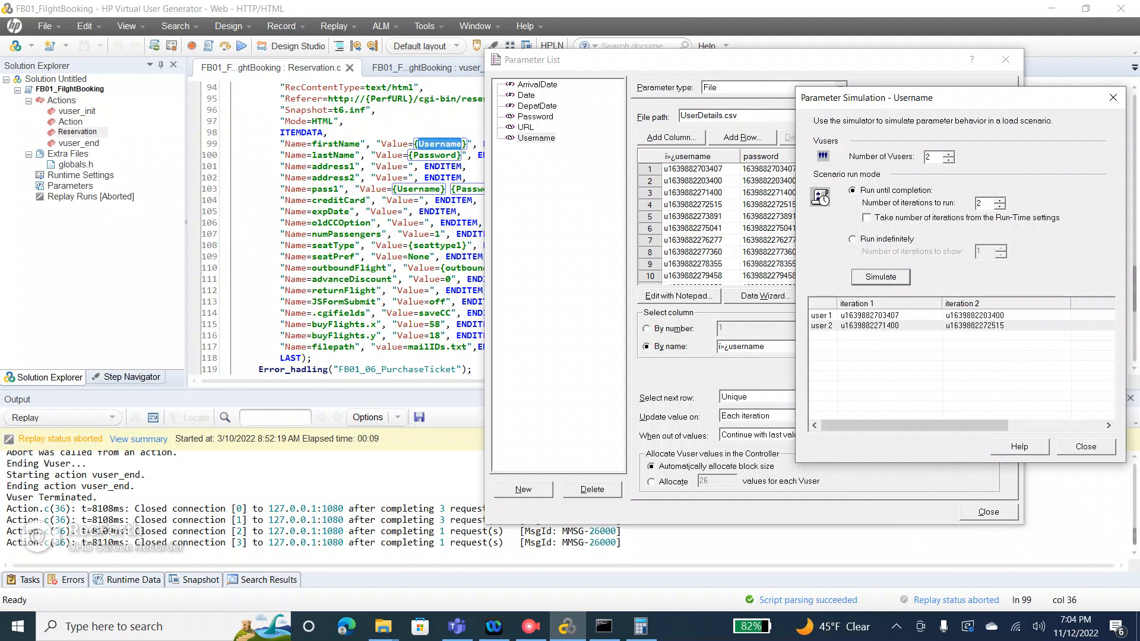
pyautogui.click(869, 326)
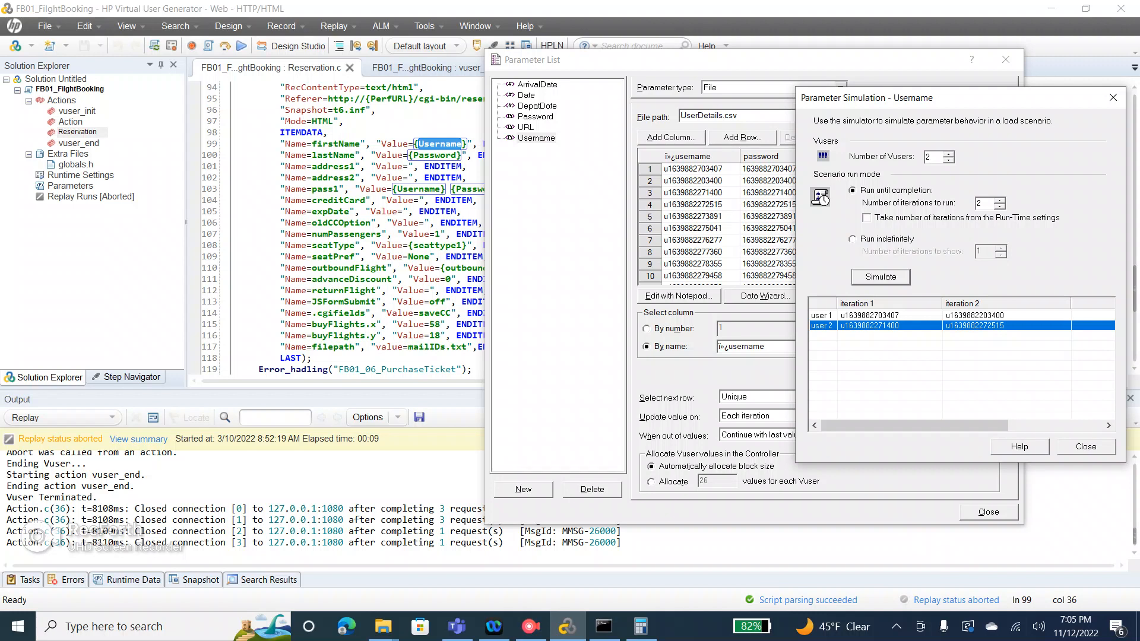
# Set the number of iterations to 50 and rerun the simulation for 2 Vusers.
pyautogui.click(983, 203)
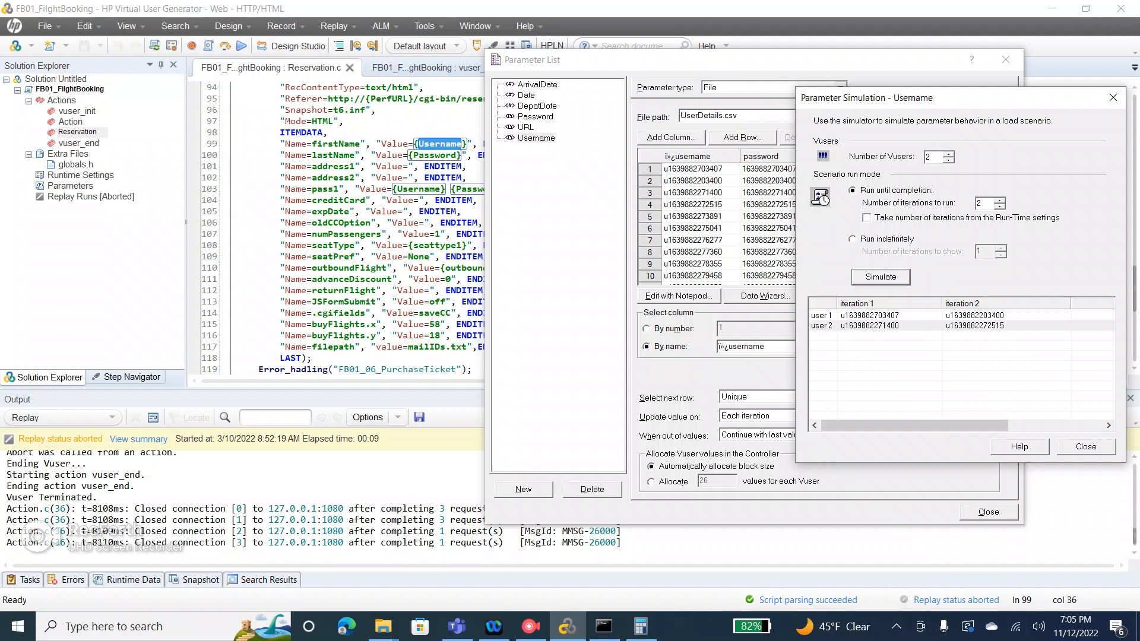
pyautogui.doubleClick(979, 203)
pyautogui.write('50')
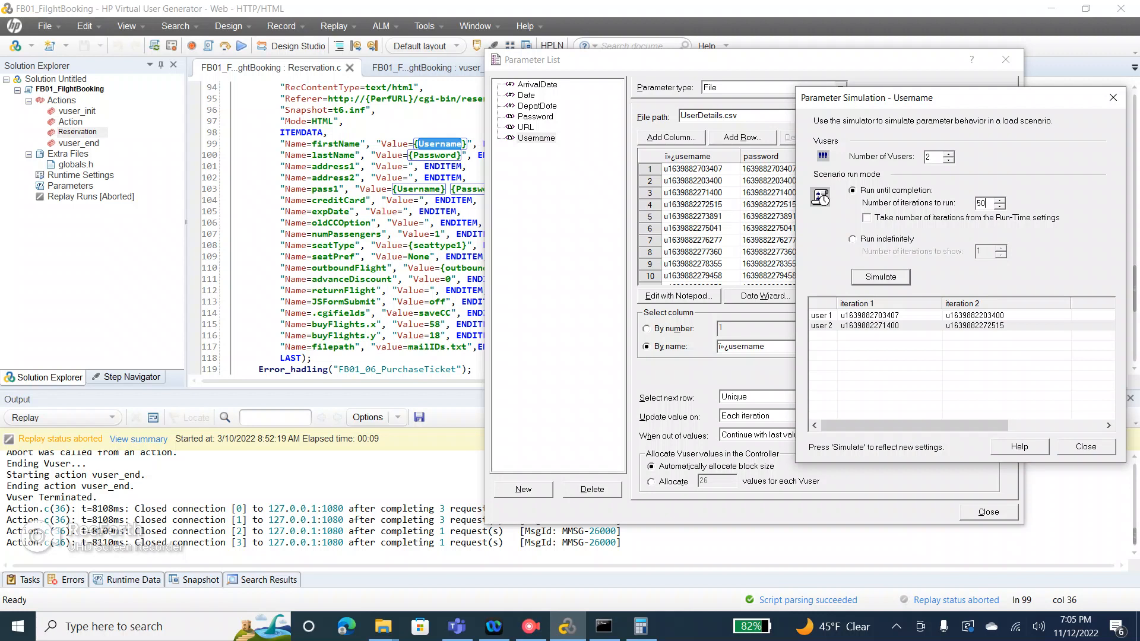
pyautogui.press('Return')
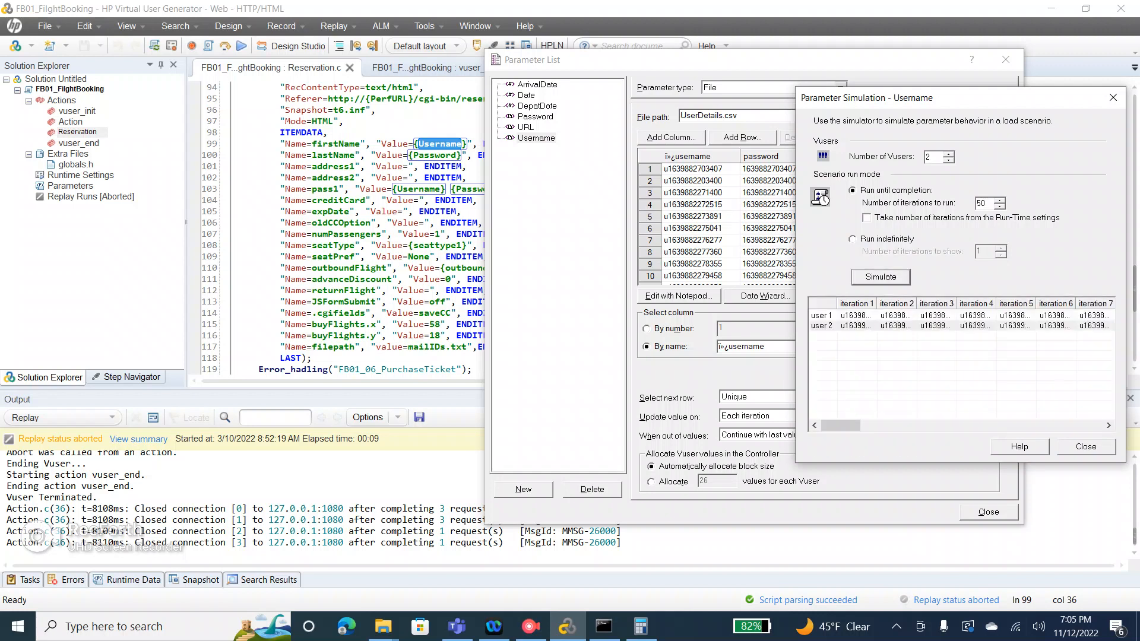
# Widen the iteration 1, 2, 3 and 5 columns in the simulation results to read both users' full Username values.
pyautogui.click(855, 326)
pyautogui.moveTo(876, 303); pyautogui.dragTo(982, 303)
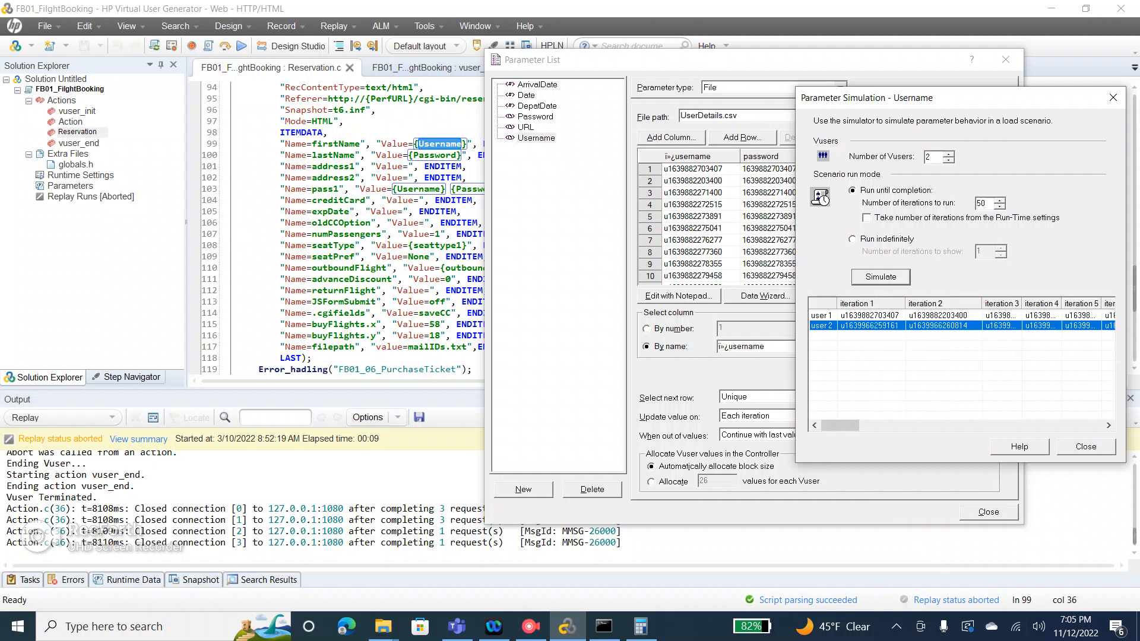
pyautogui.moveTo(1021, 303); pyautogui.dragTo(1055, 303)
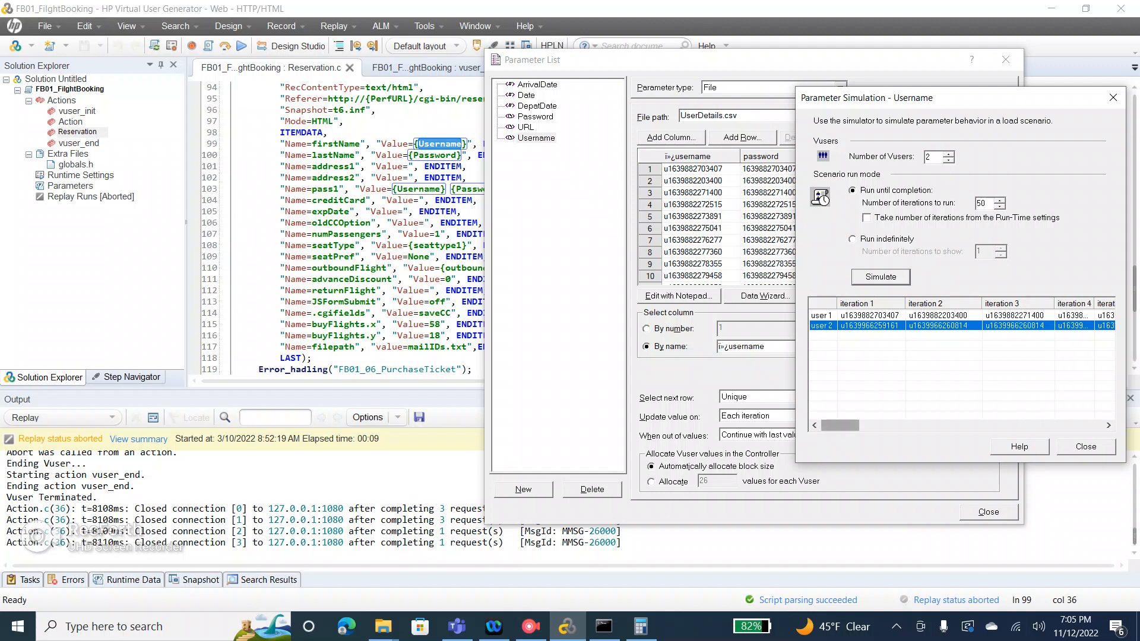
pyautogui.moveTo(840, 426); pyautogui.dragTo(860, 425)
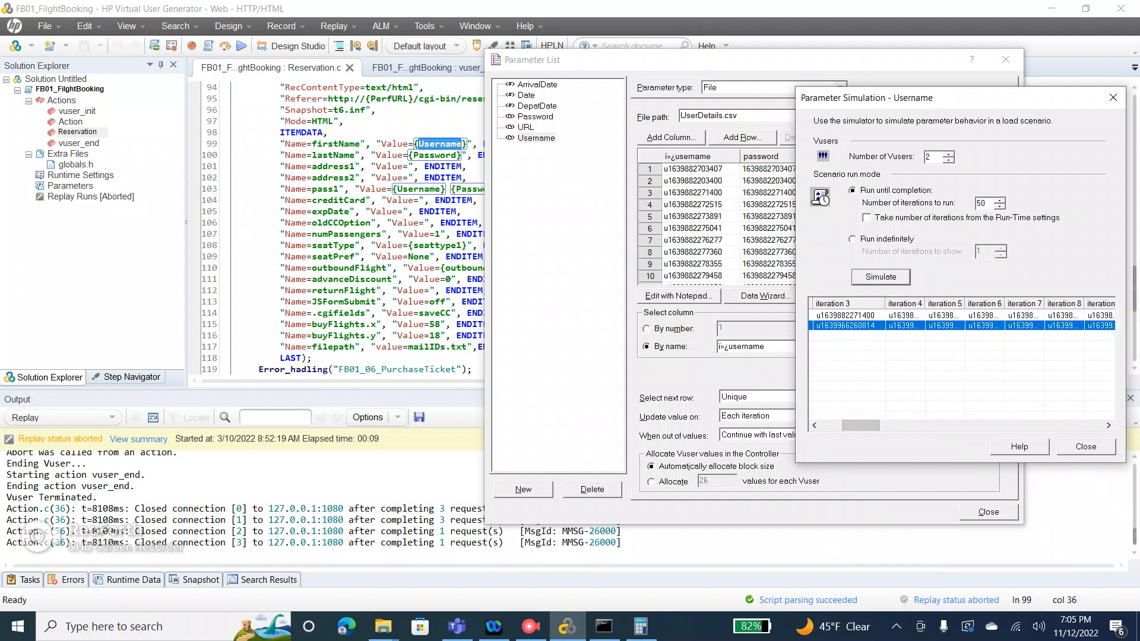
pyautogui.moveTo(964, 303); pyautogui.dragTo(999, 303)
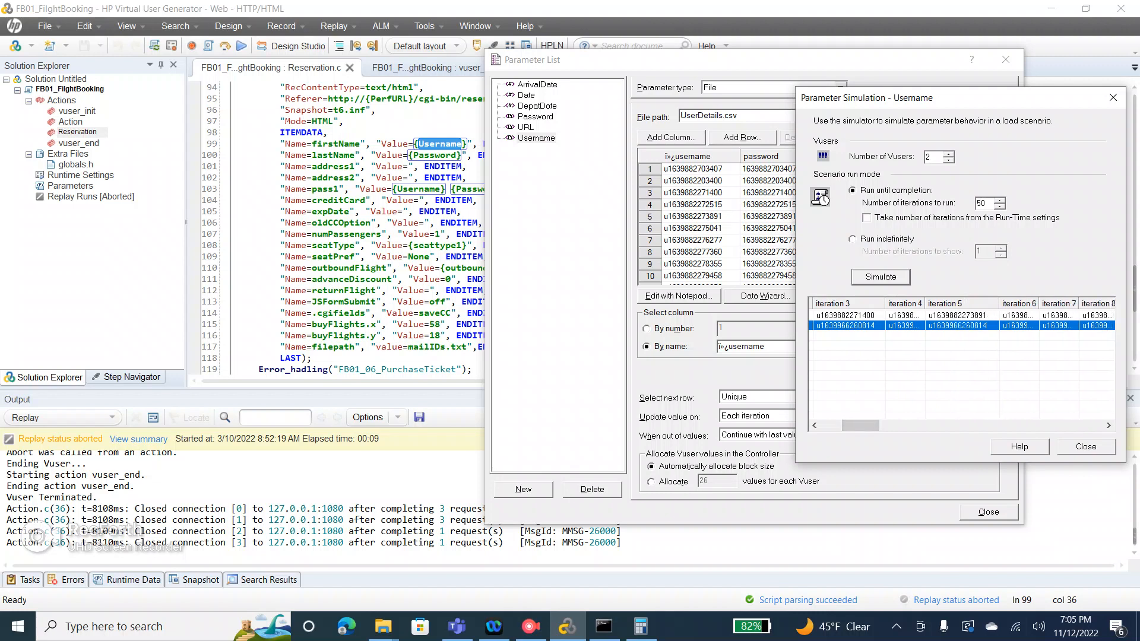
pyautogui.moveTo(859, 426); pyautogui.dragTo(839, 426)
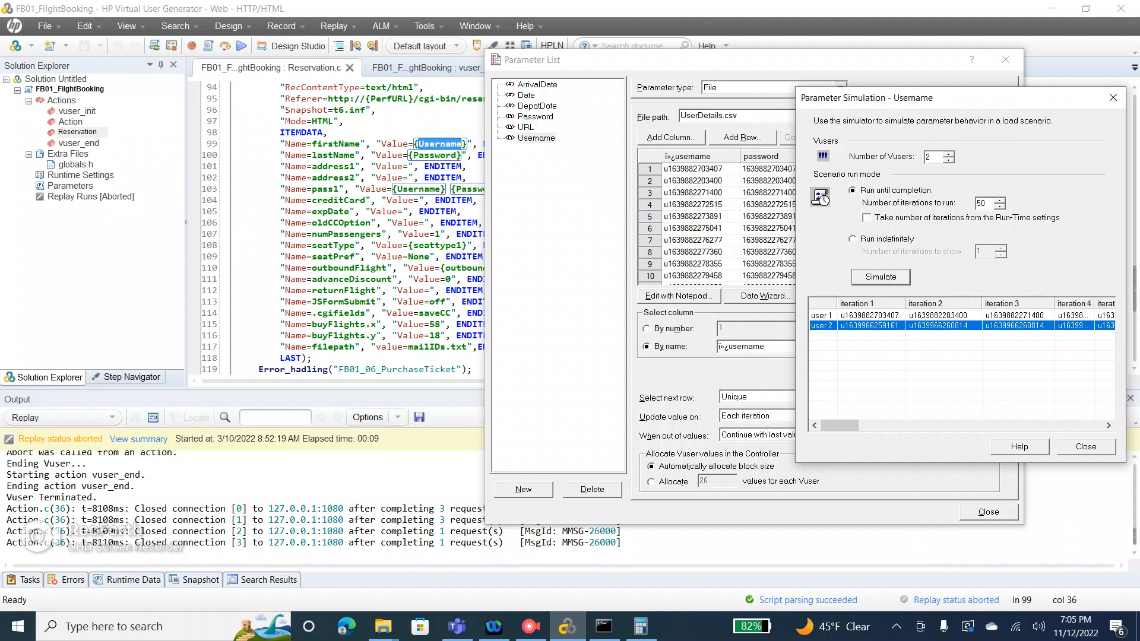
# Highlight user 1's and user 2's rows in turn to compare their assigned values, and close the simulation.
pyautogui.click(869, 316)
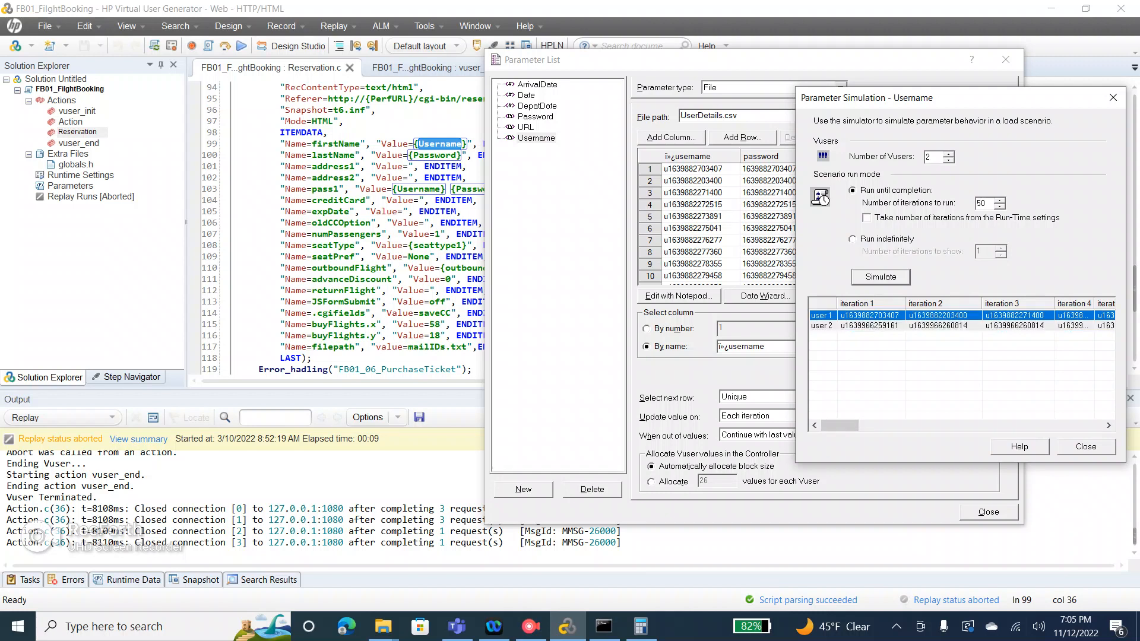
pyautogui.click(869, 326)
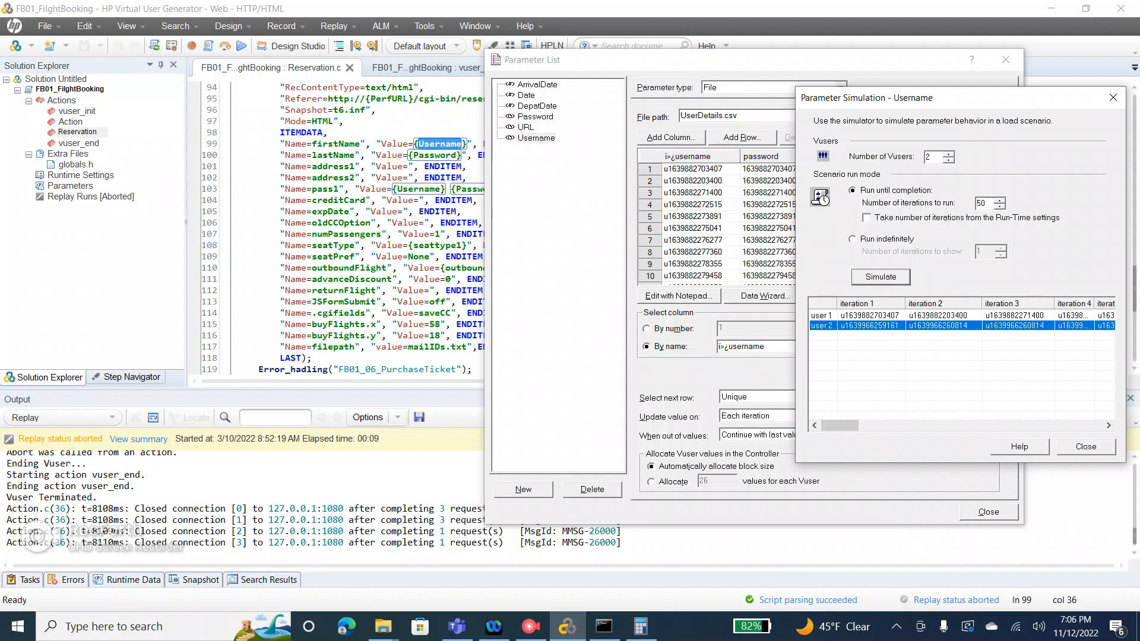
pyautogui.moveTo(864, 99); pyautogui.dragTo(897, 95)
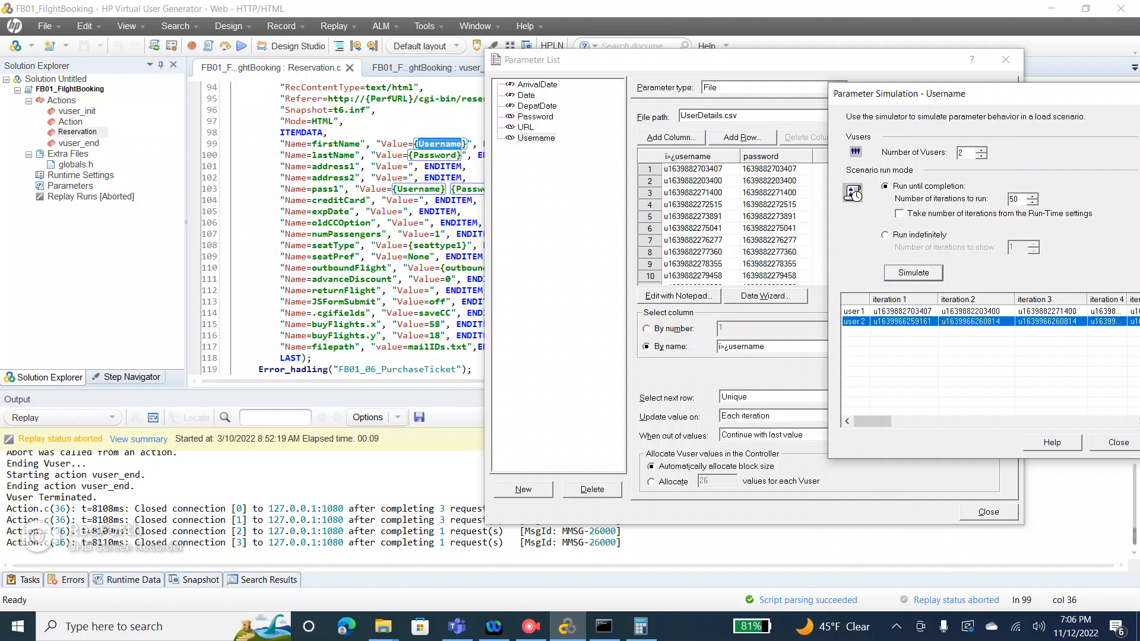
pyautogui.click(1118, 443)
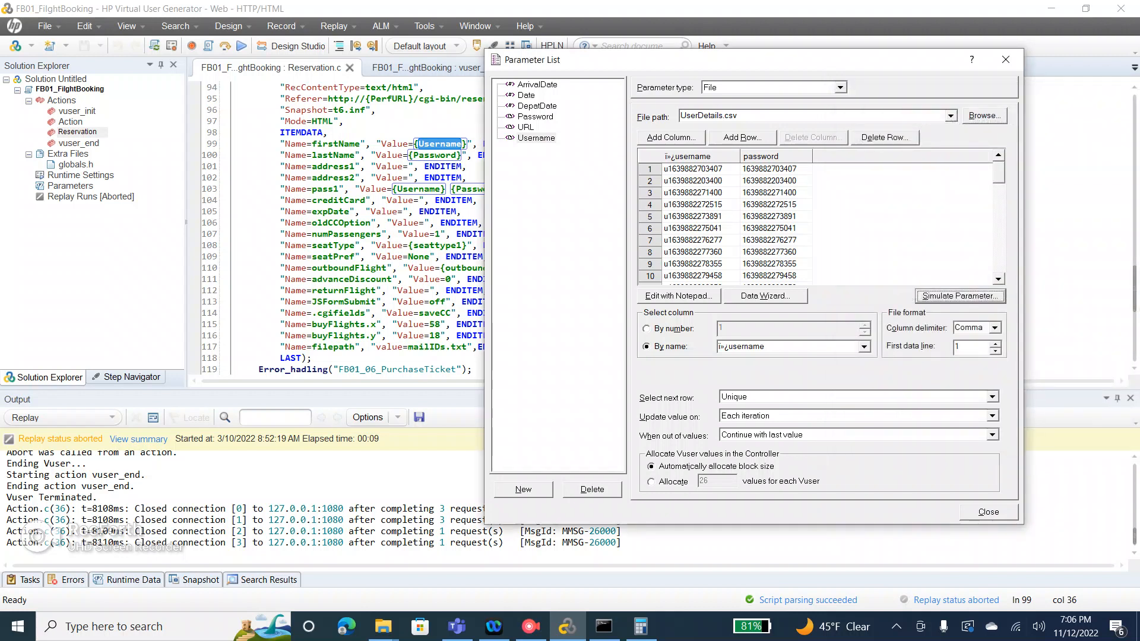
# Set Username to update on Each occurrence and select the number of values allocated to each Vuser.
pyautogui.click(992, 417)
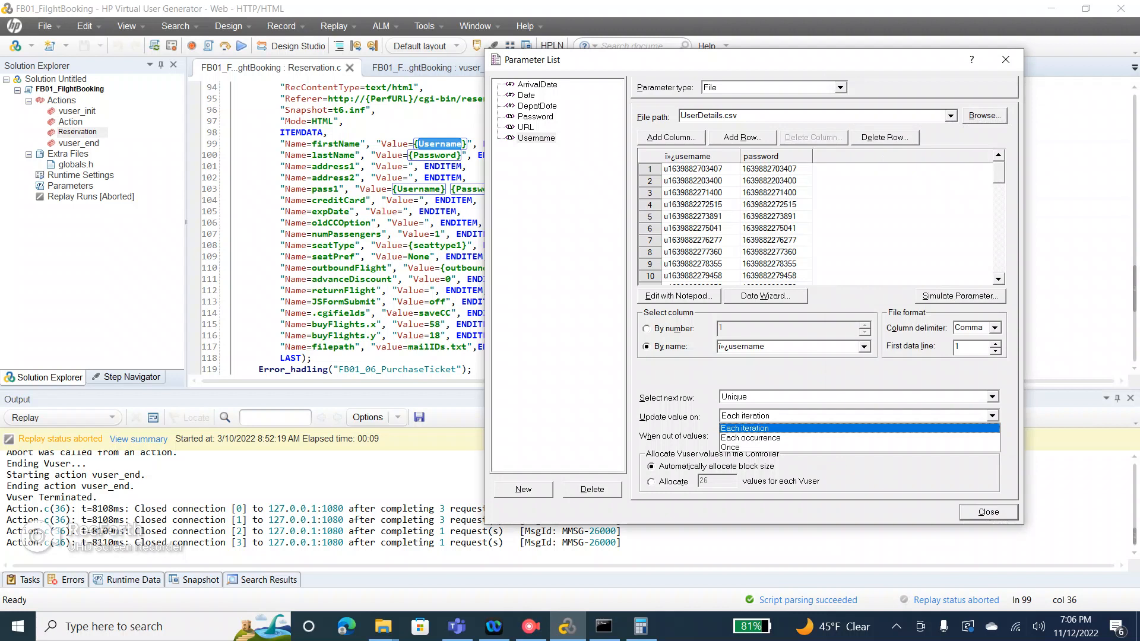
pyautogui.press('Return')
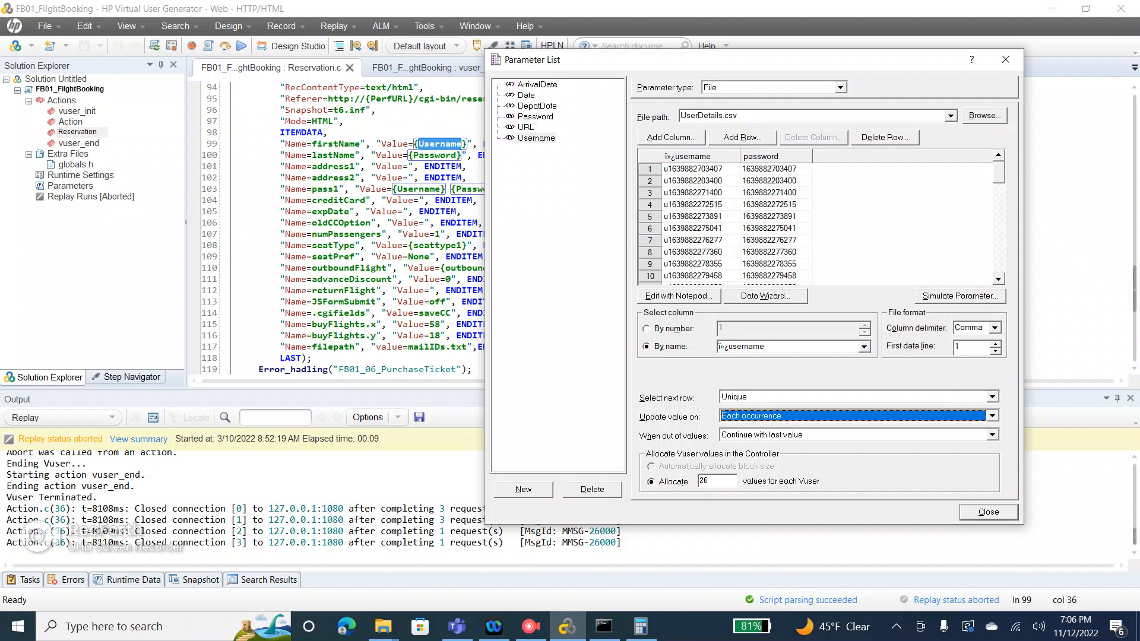
pyautogui.click(703, 481)
pyautogui.doubleClick(702, 480)
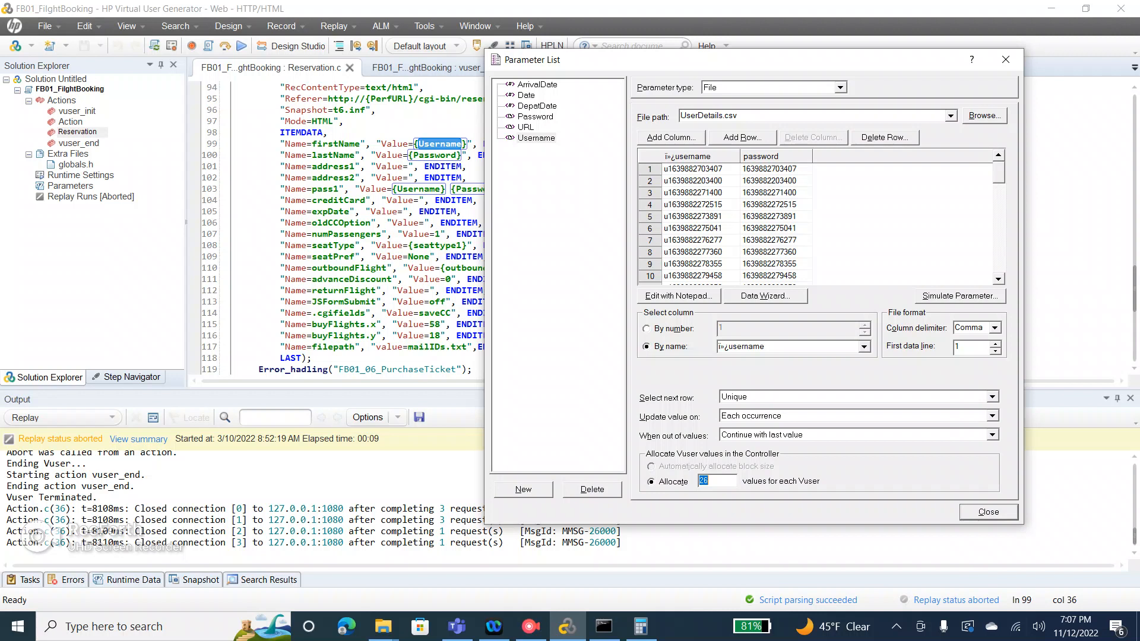
# Set Username to update Once, and highlight UserDetails.csv rows 1 to 4 and row 52 to illustrate one row per Vuser.
pyautogui.click(992, 417)
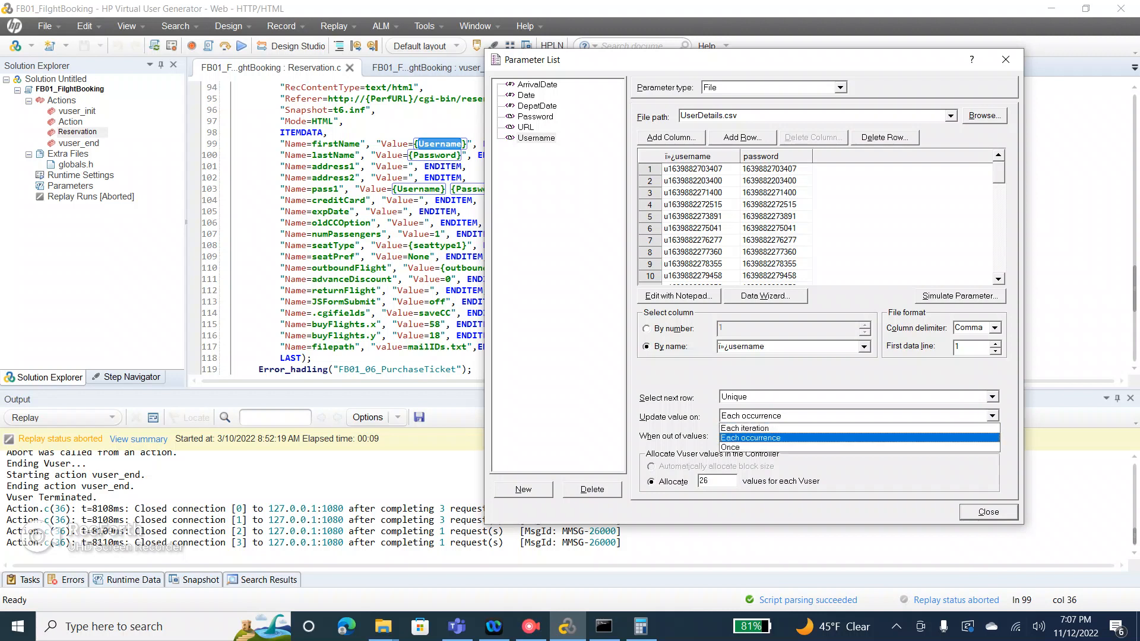
pyautogui.press('Return')
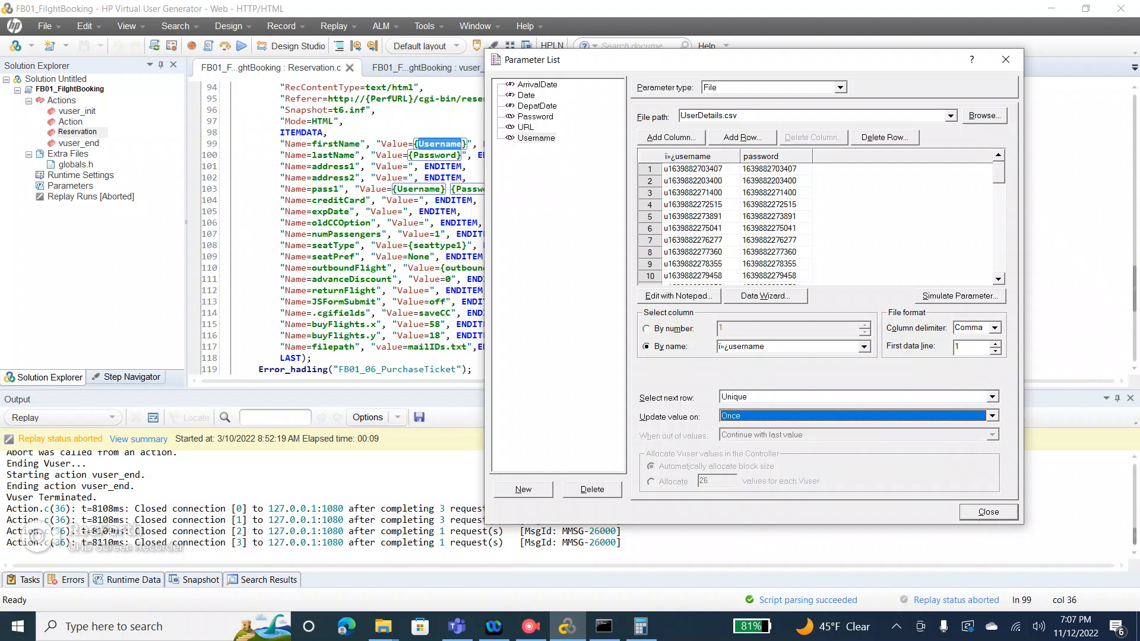
pyautogui.click(650, 169)
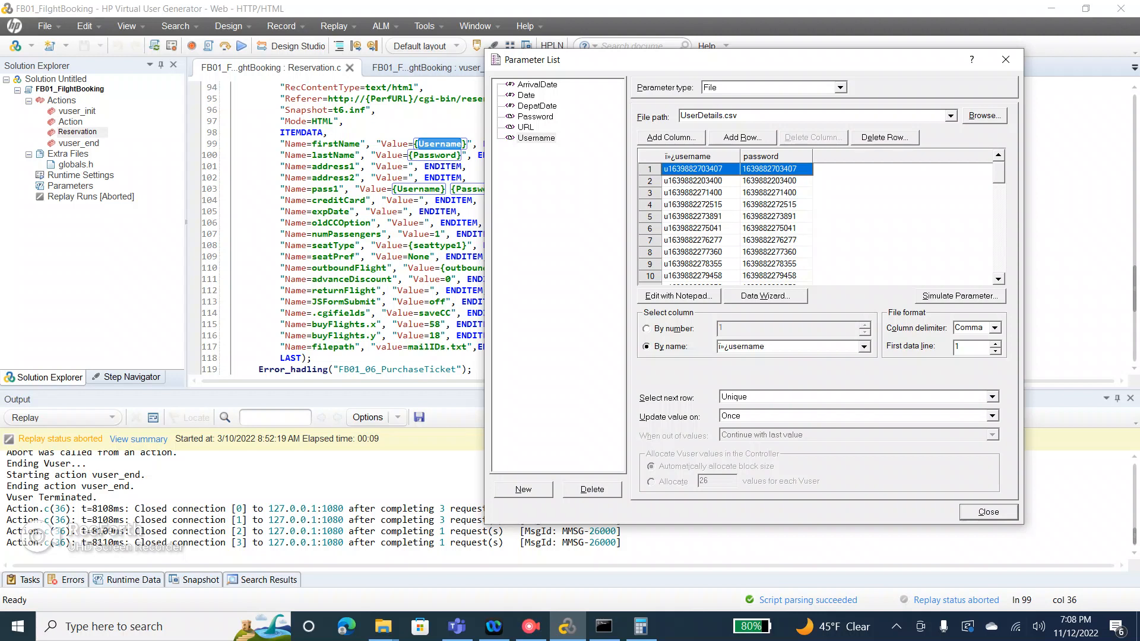
pyautogui.click(701, 181)
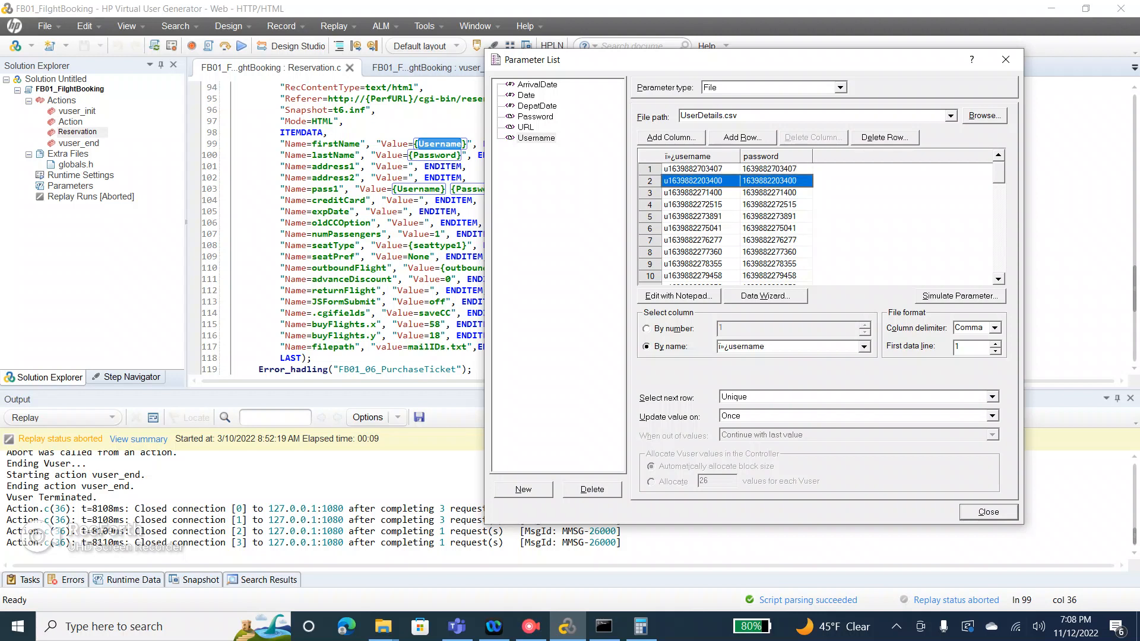
pyautogui.click(701, 193)
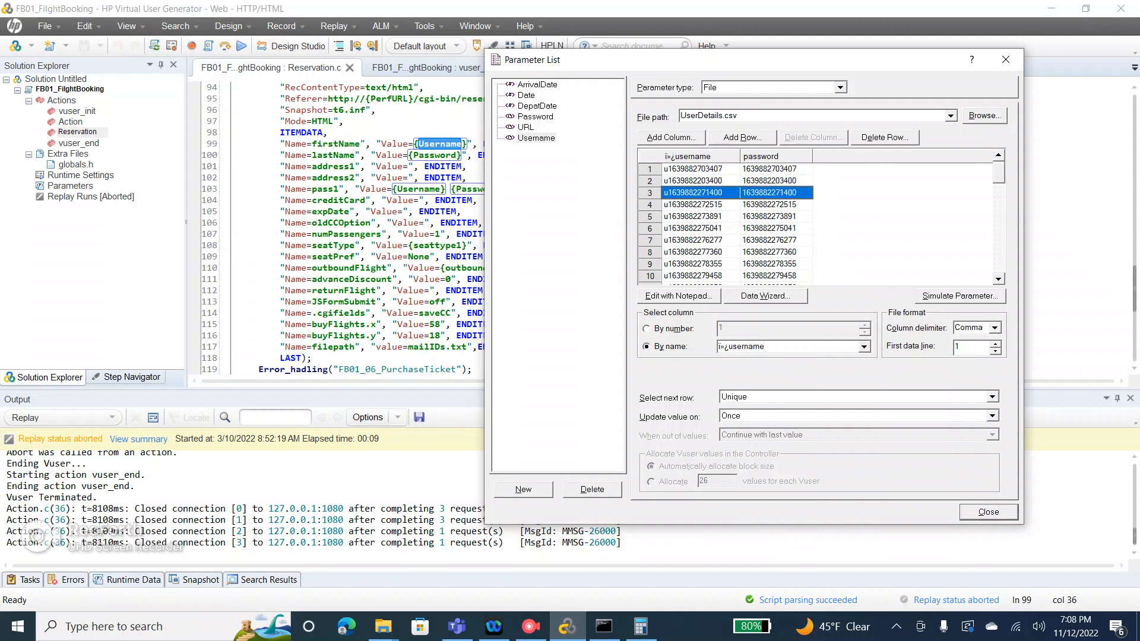
pyautogui.click(701, 204)
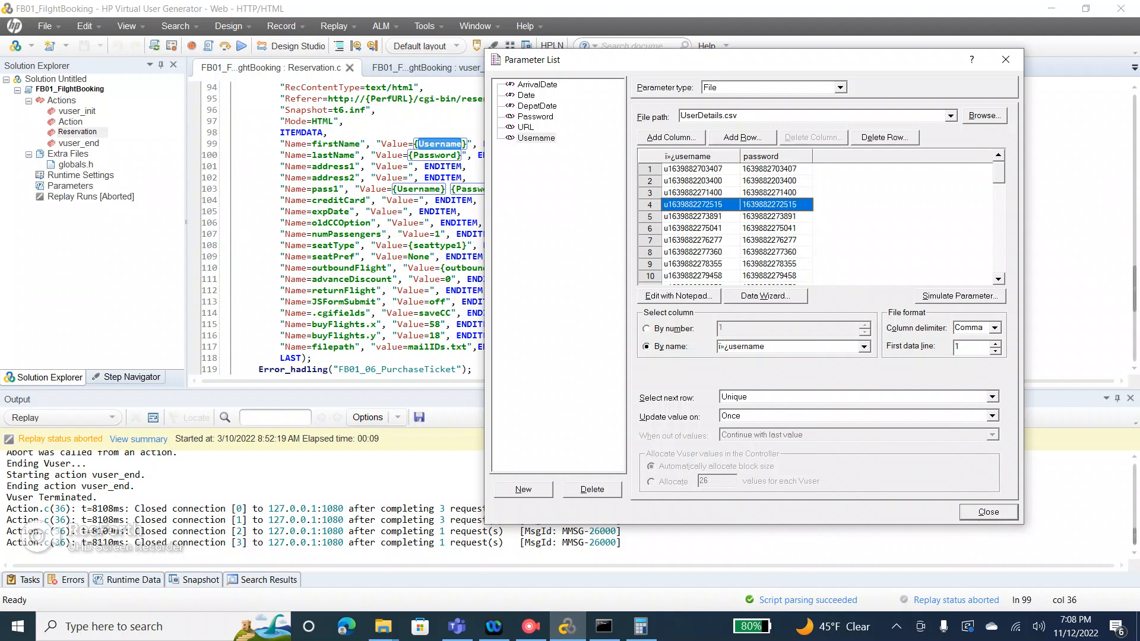
pyautogui.scroll(-14, 725, 223)
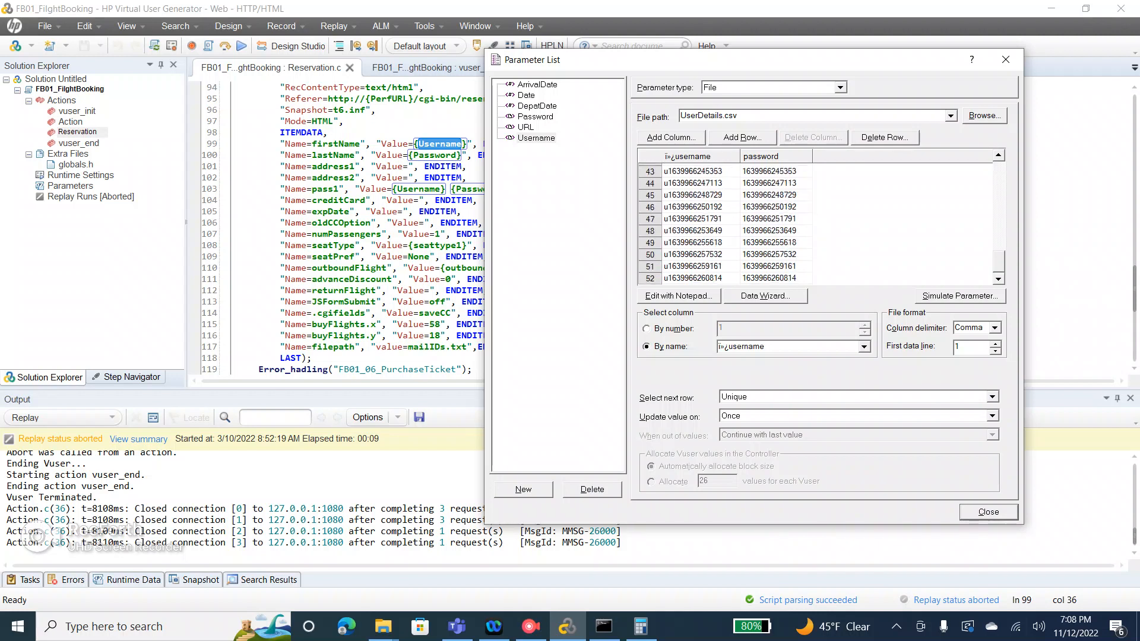
pyautogui.click(701, 277)
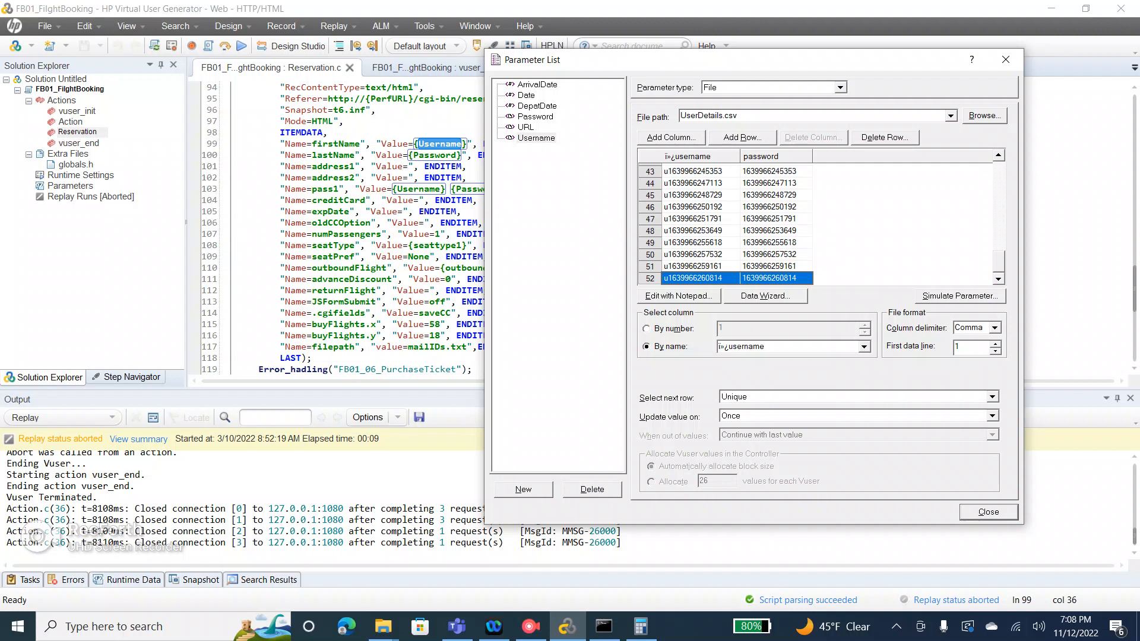
pyautogui.press('pageup')
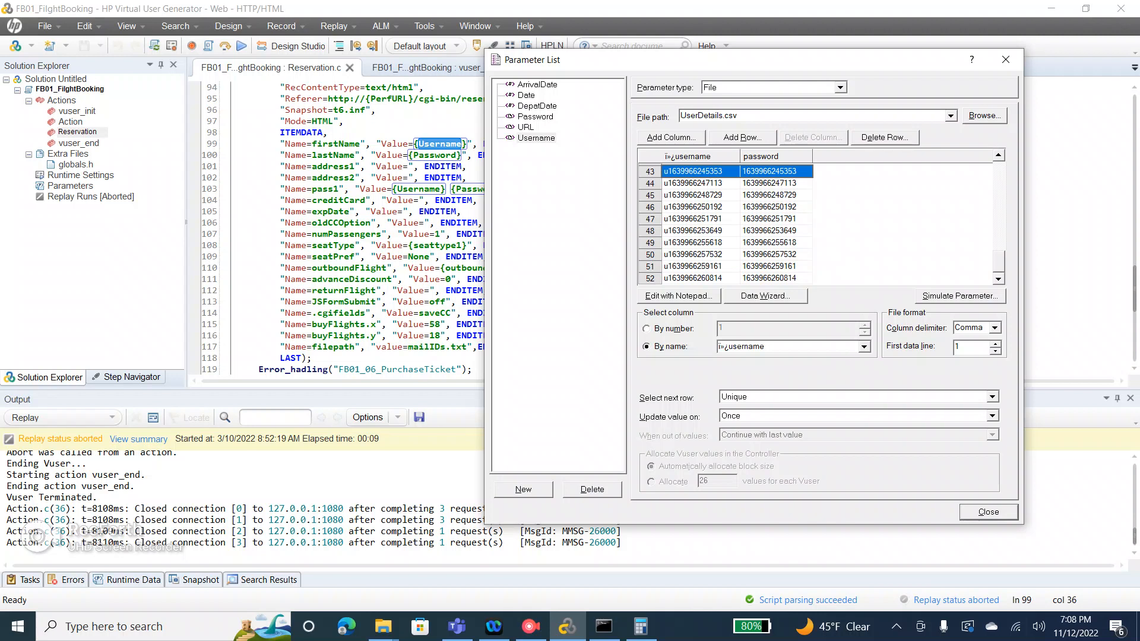
# Simulate Username for 52 Vusers with 100 iterations beside the last UserDetails.csv rows.
pyautogui.click(959, 296)
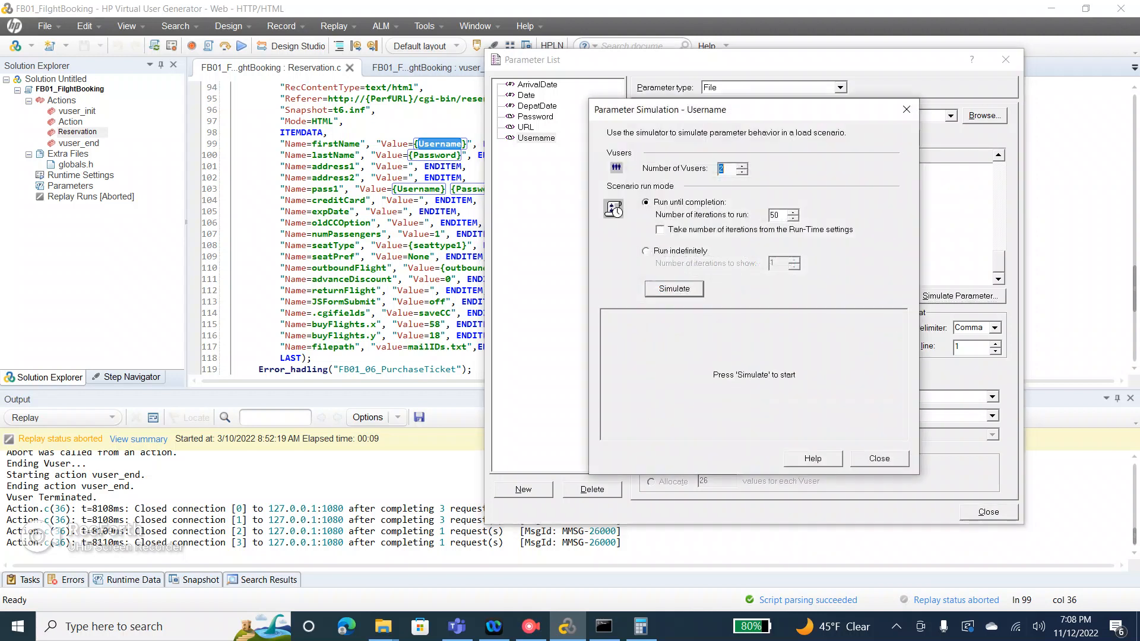
pyautogui.moveTo(780, 112); pyautogui.dragTo(948, 112)
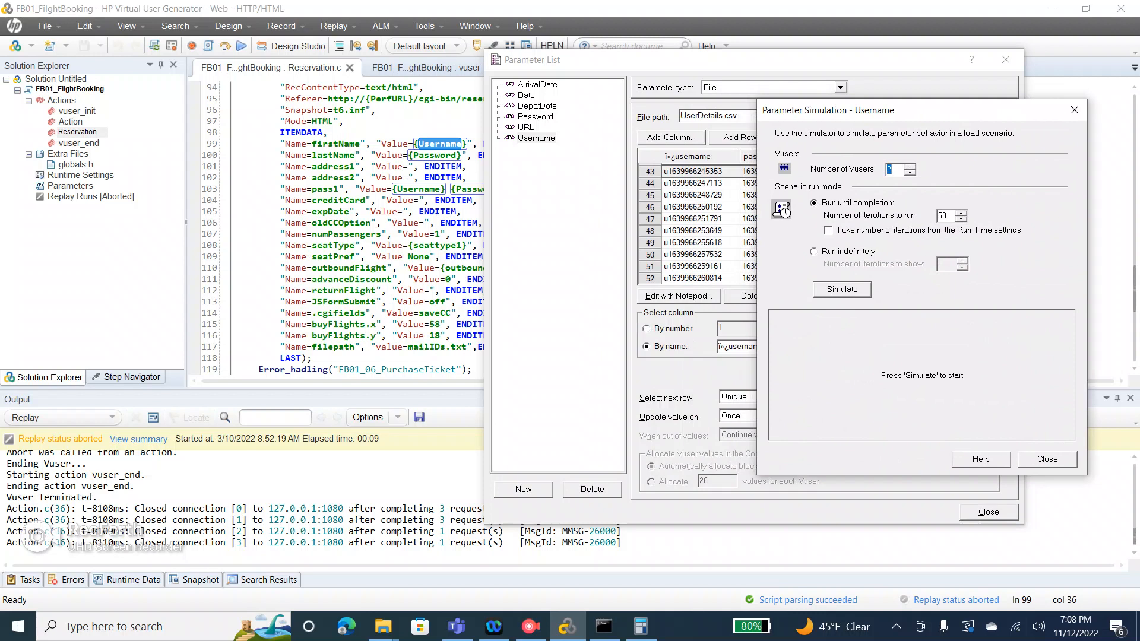
pyautogui.write('52')
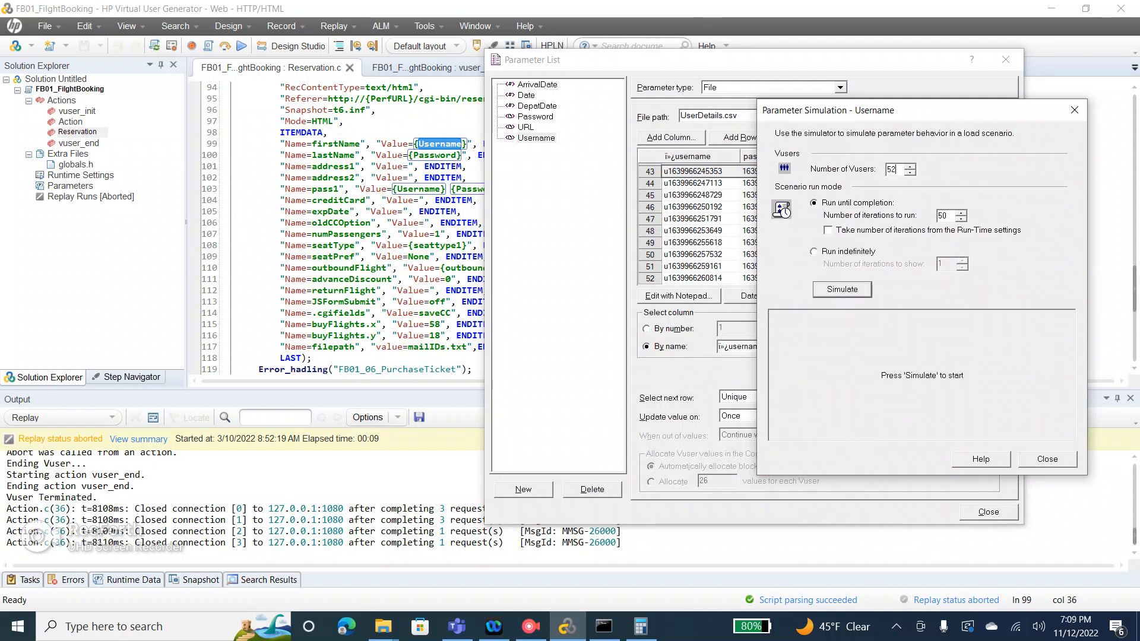
pyautogui.press('BackSpace')
pyautogui.write('100')
pyautogui.click(842, 289)
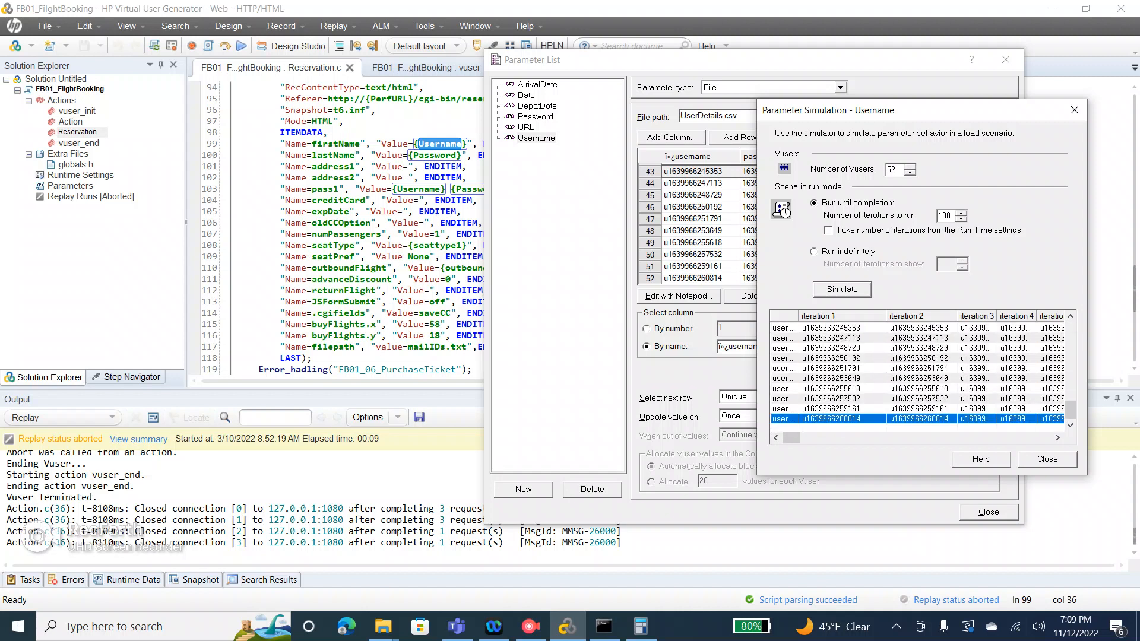
# Rerun the simulation for 53 Vusers, examine the last user's row, and close the simulation.
pyautogui.press('BackSpace')
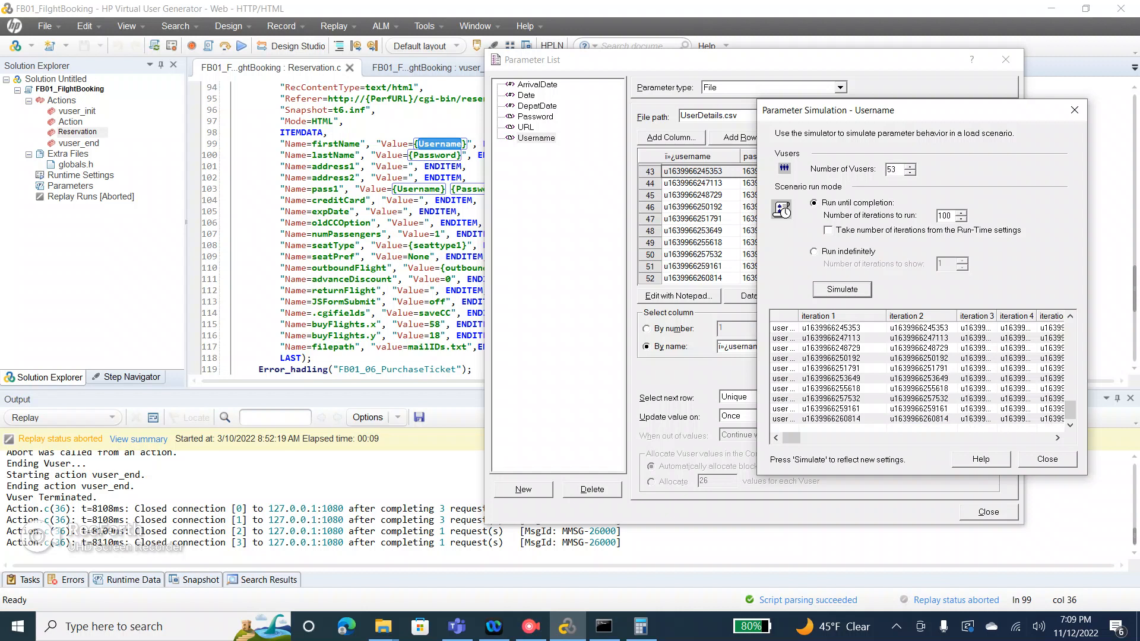
pyautogui.press('Return')
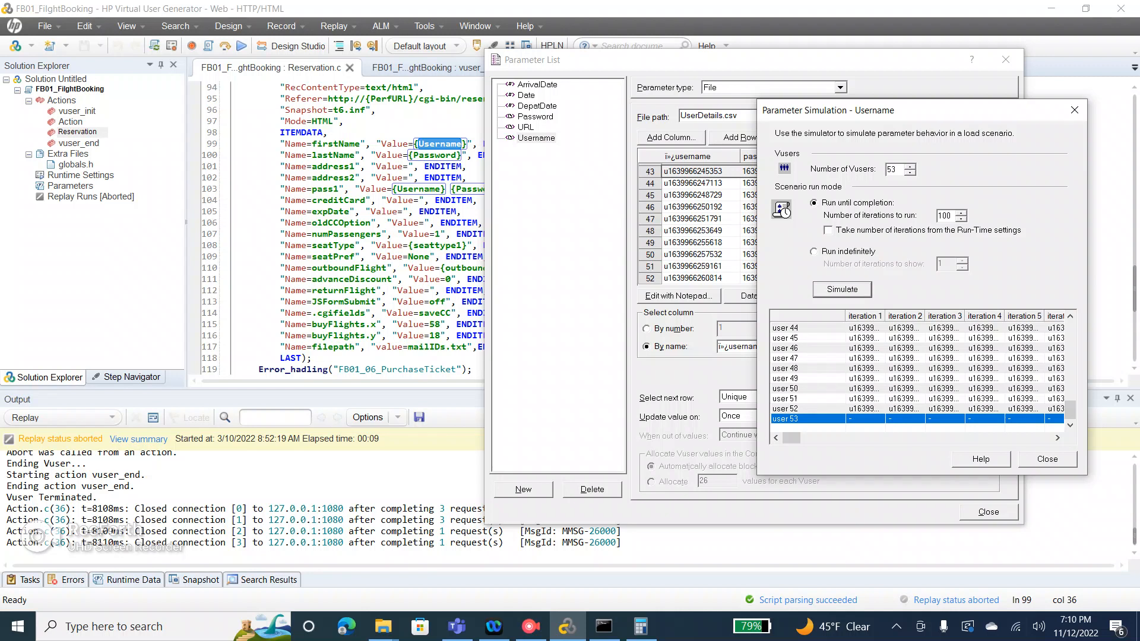
pyautogui.click(1075, 110)
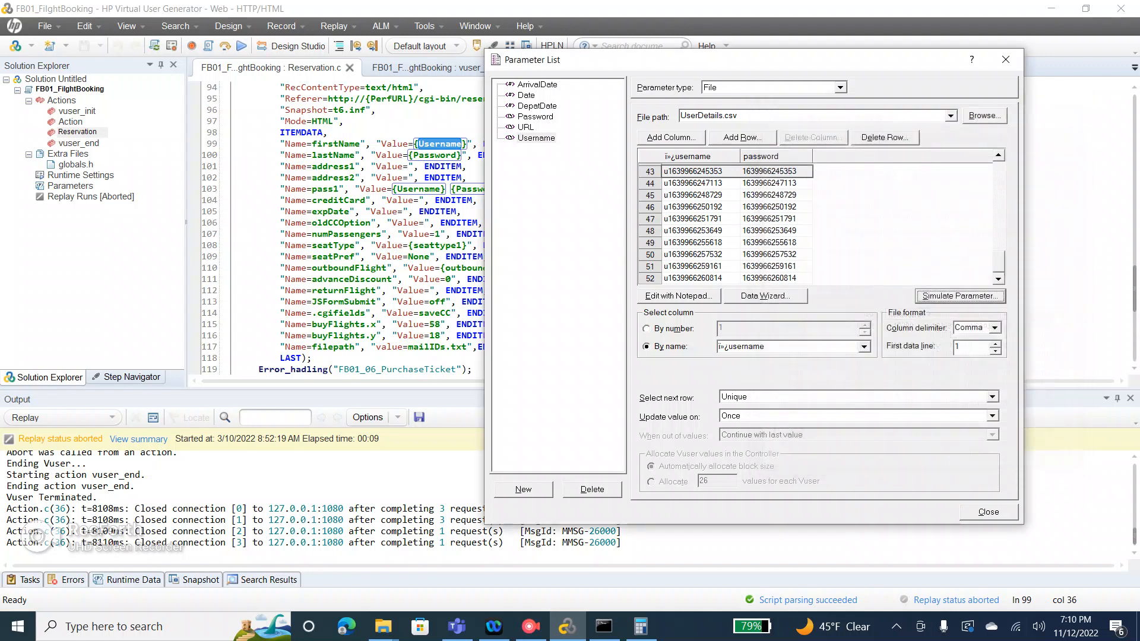
# Review the URL parameter's settings, and check DepatDate's update options and sample date.
pyautogui.click(525, 127)
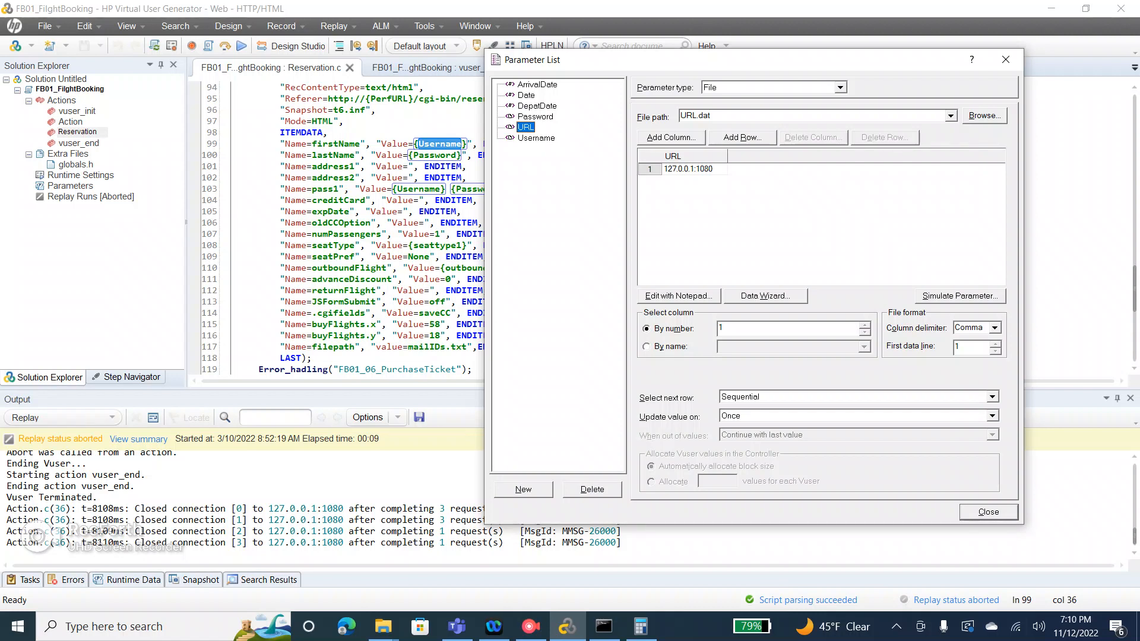
pyautogui.click(537, 106)
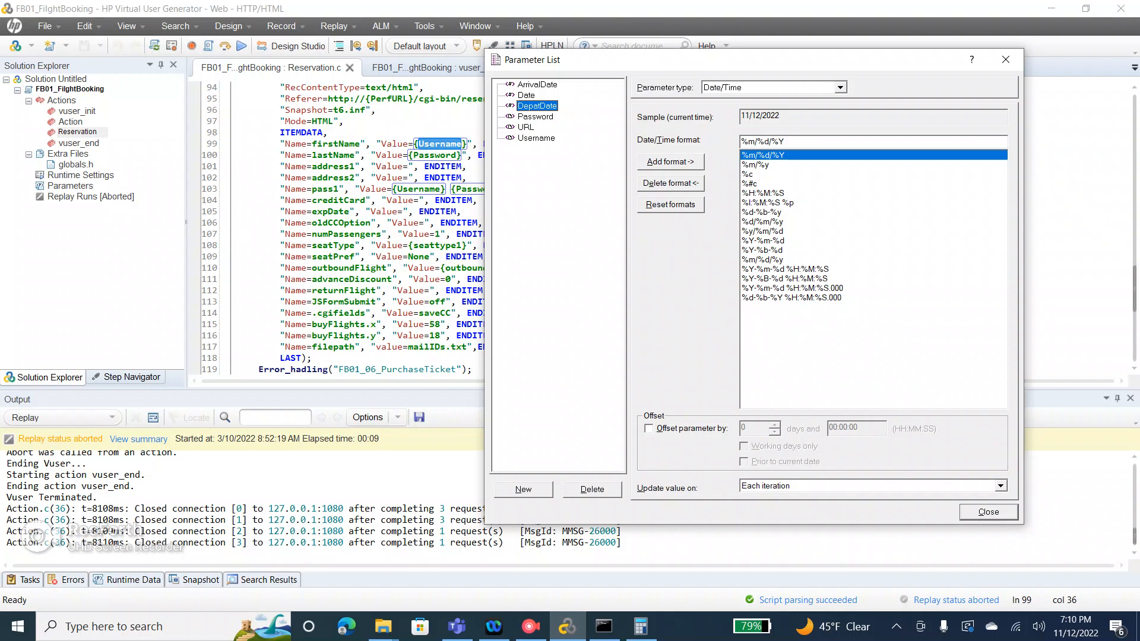
pyautogui.click(1001, 486)
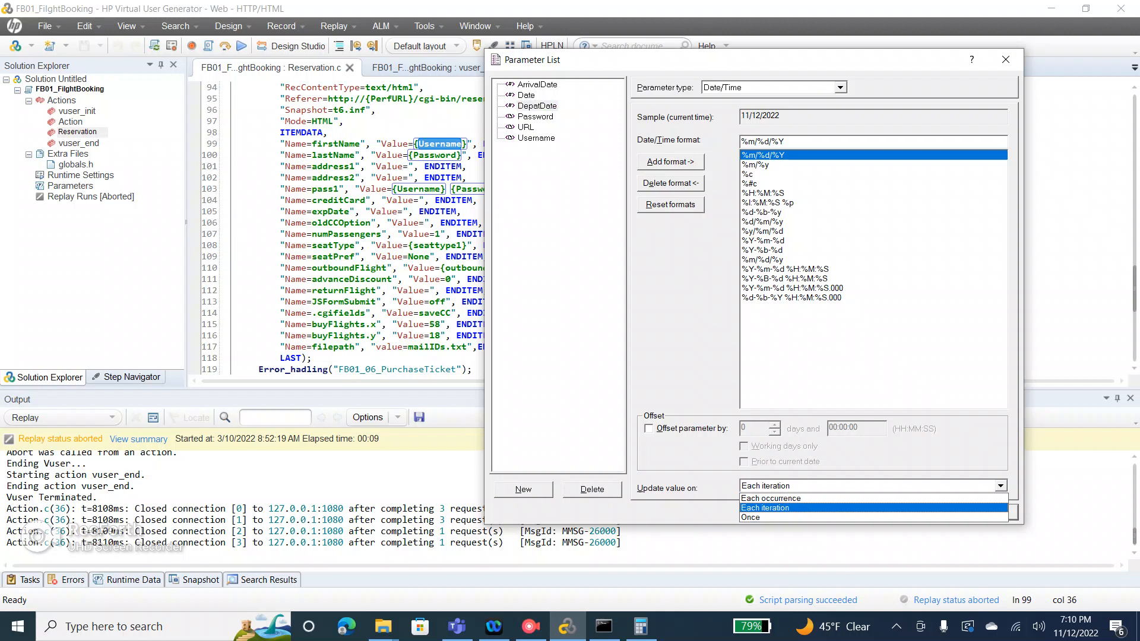
pyautogui.press('Escape')
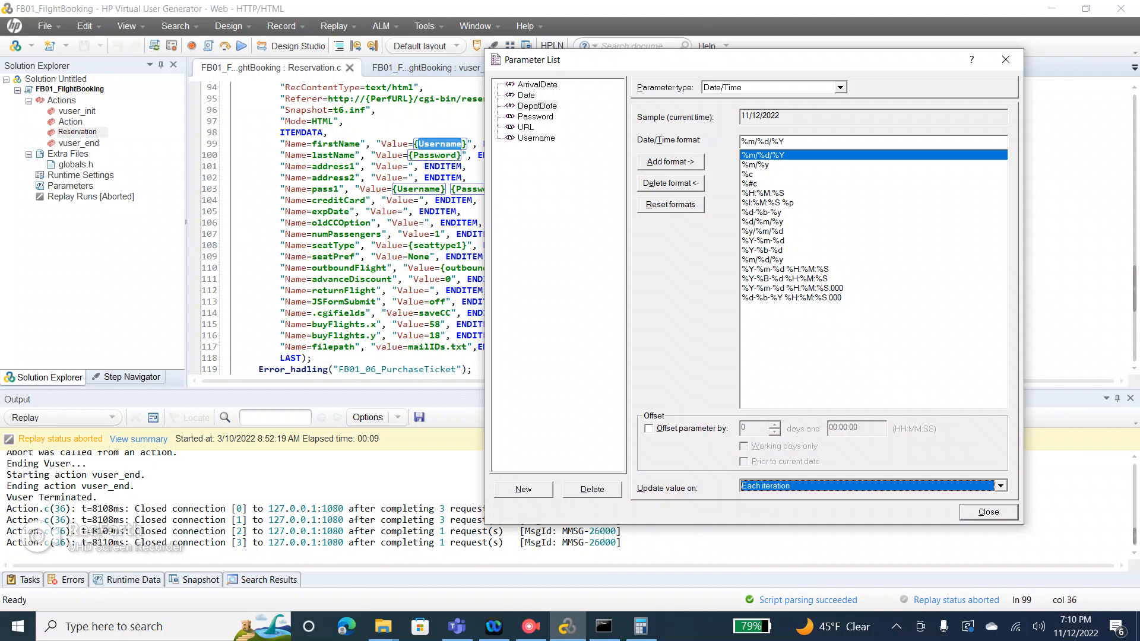
pyautogui.moveTo(781, 116); pyautogui.dragTo(741, 116)
pyautogui.click(741, 116)
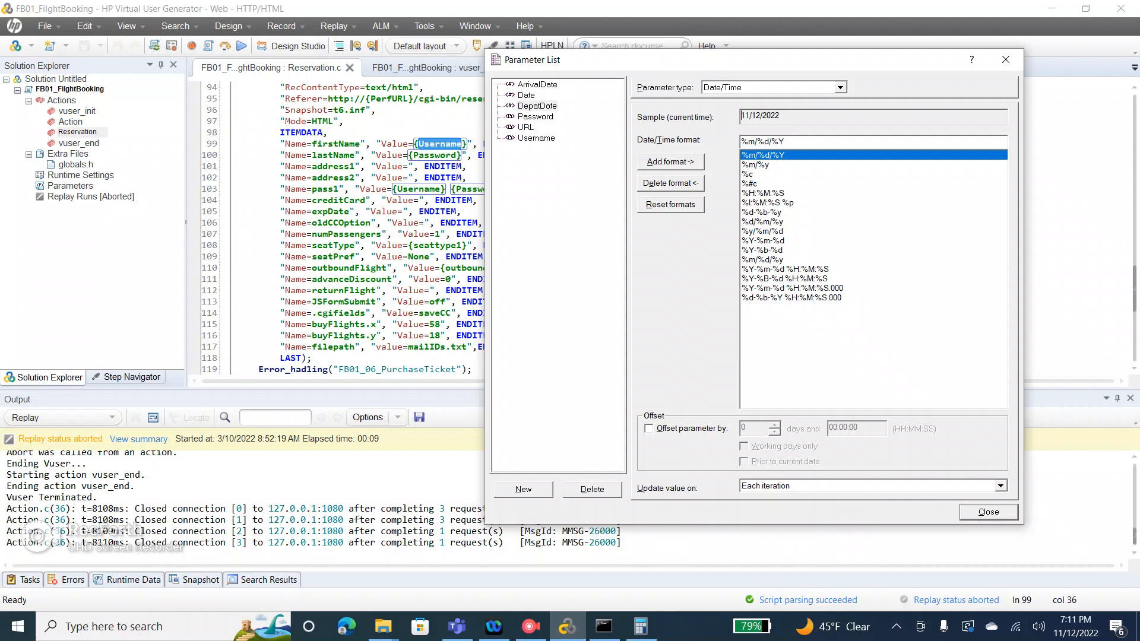
# Set the Date parameter to update its value on Each iteration.
pyautogui.click(526, 95)
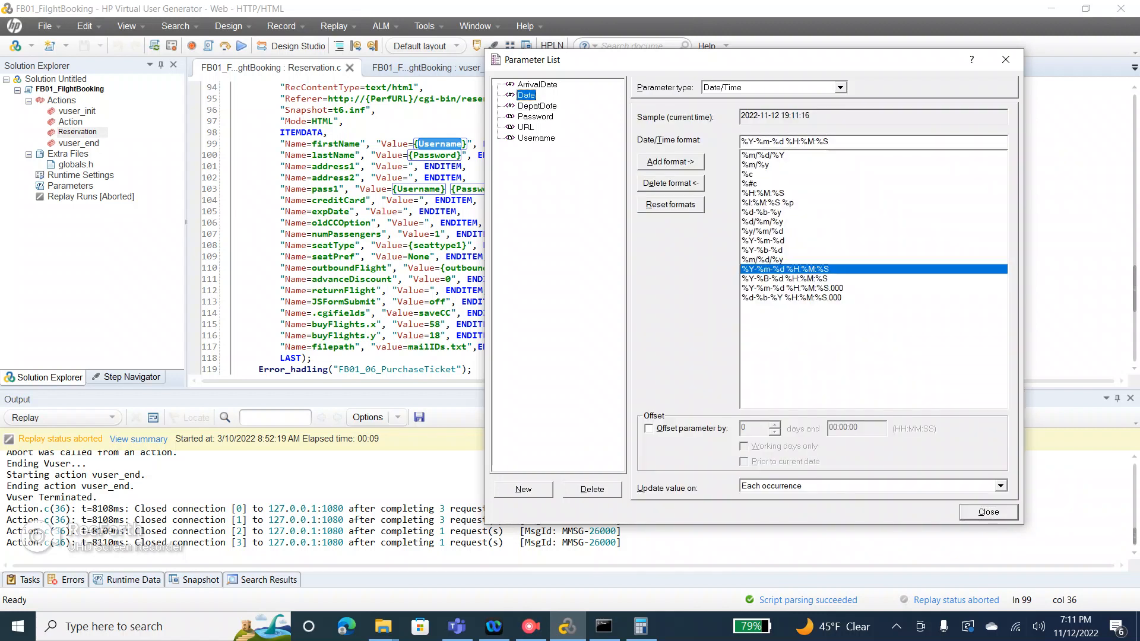
pyautogui.click(1000, 486)
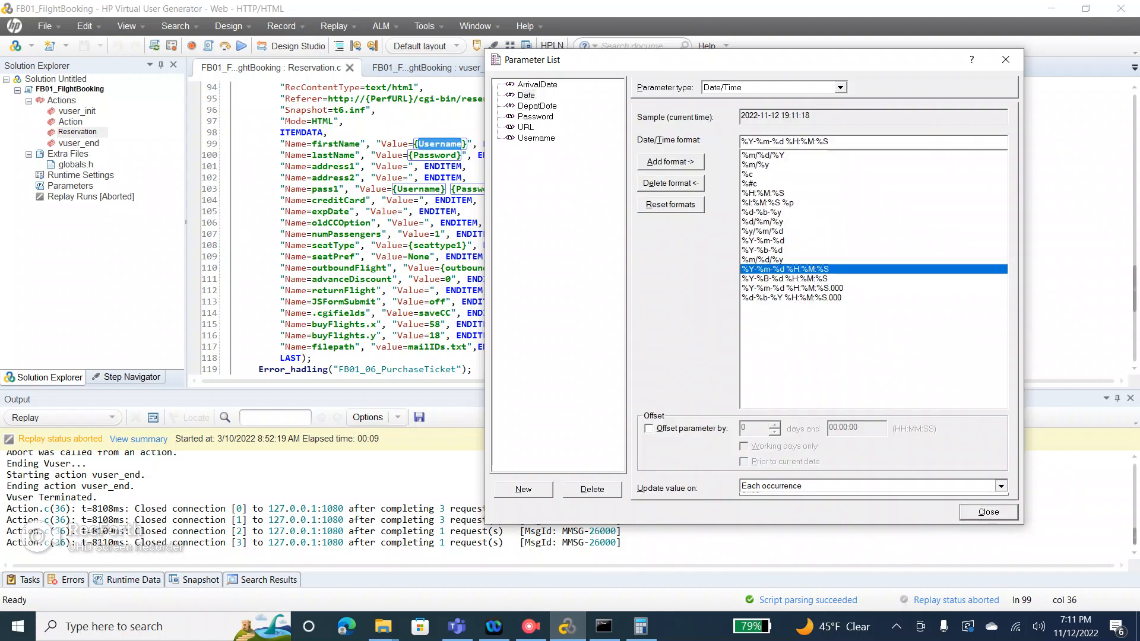
pyautogui.click(872, 508)
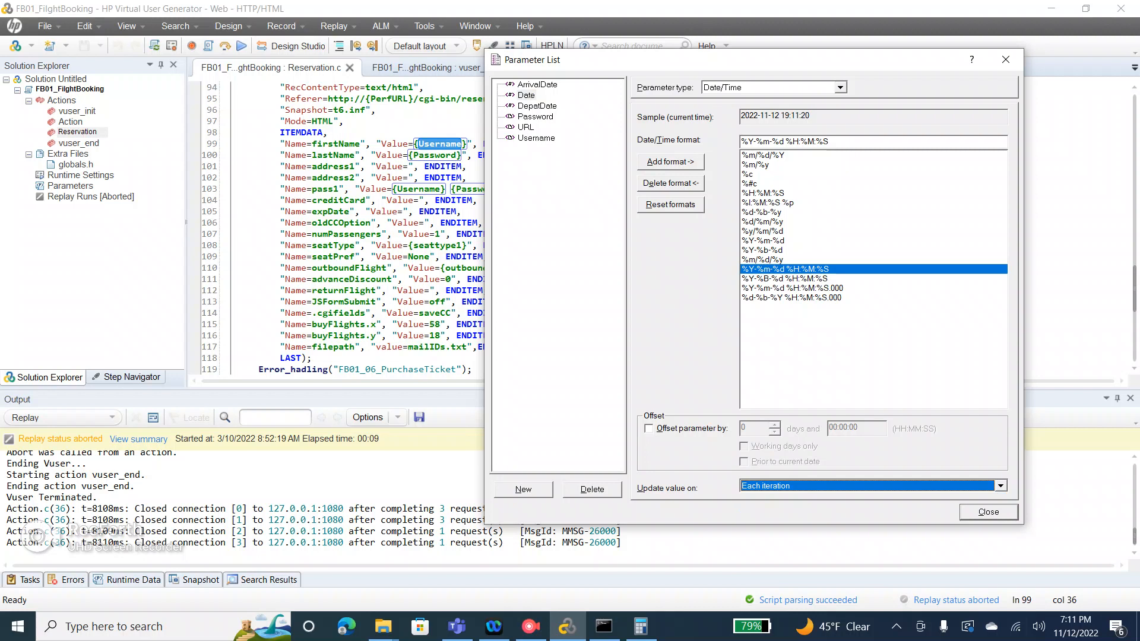
# Review ArrivalDate's format and offset settings, and return to the Username parameter.
pyautogui.click(536, 85)
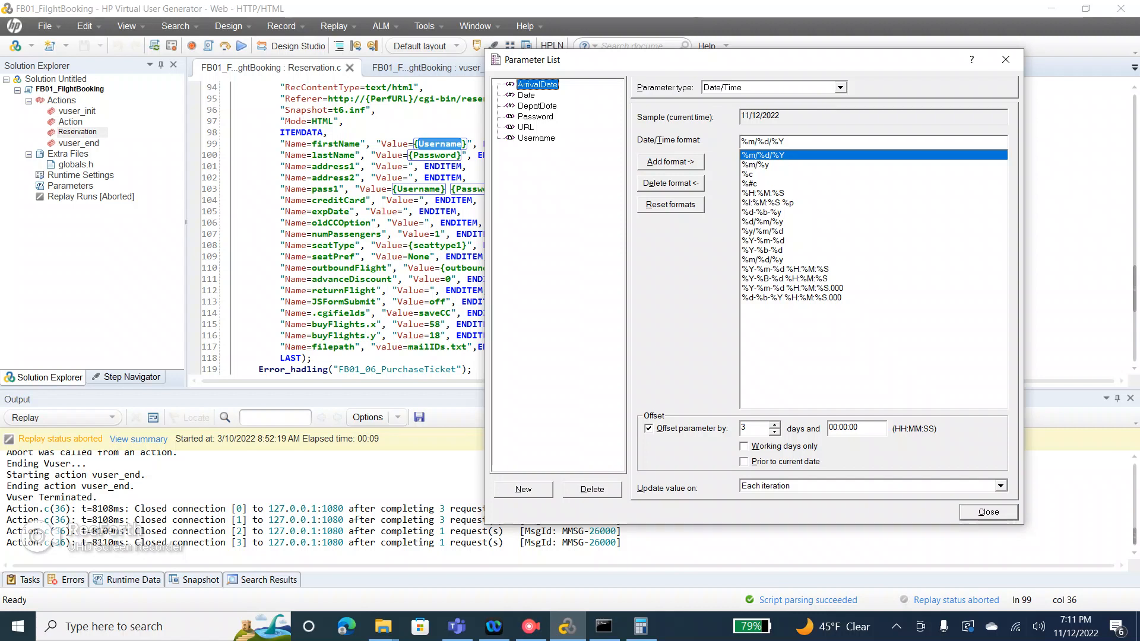
pyautogui.click(536, 138)
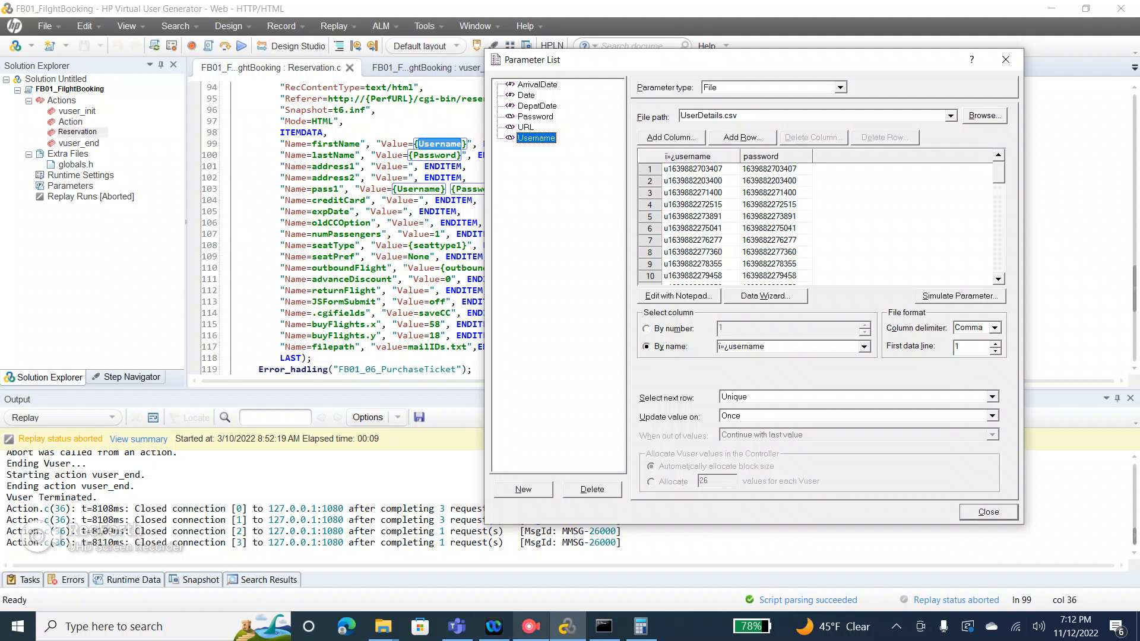
pyautogui.click(530, 626)
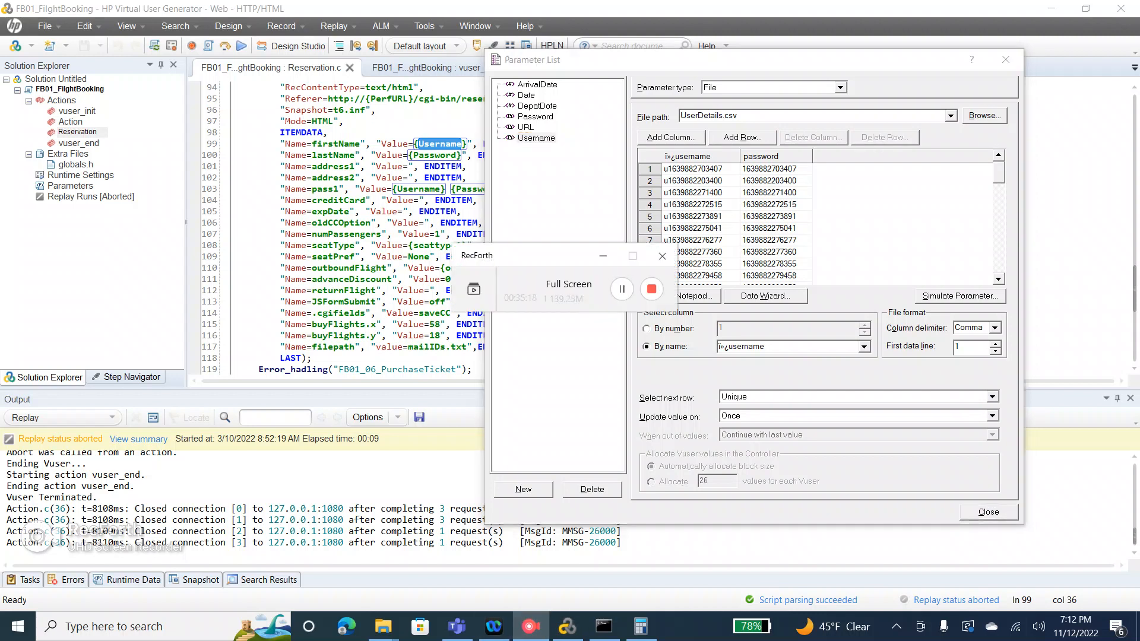